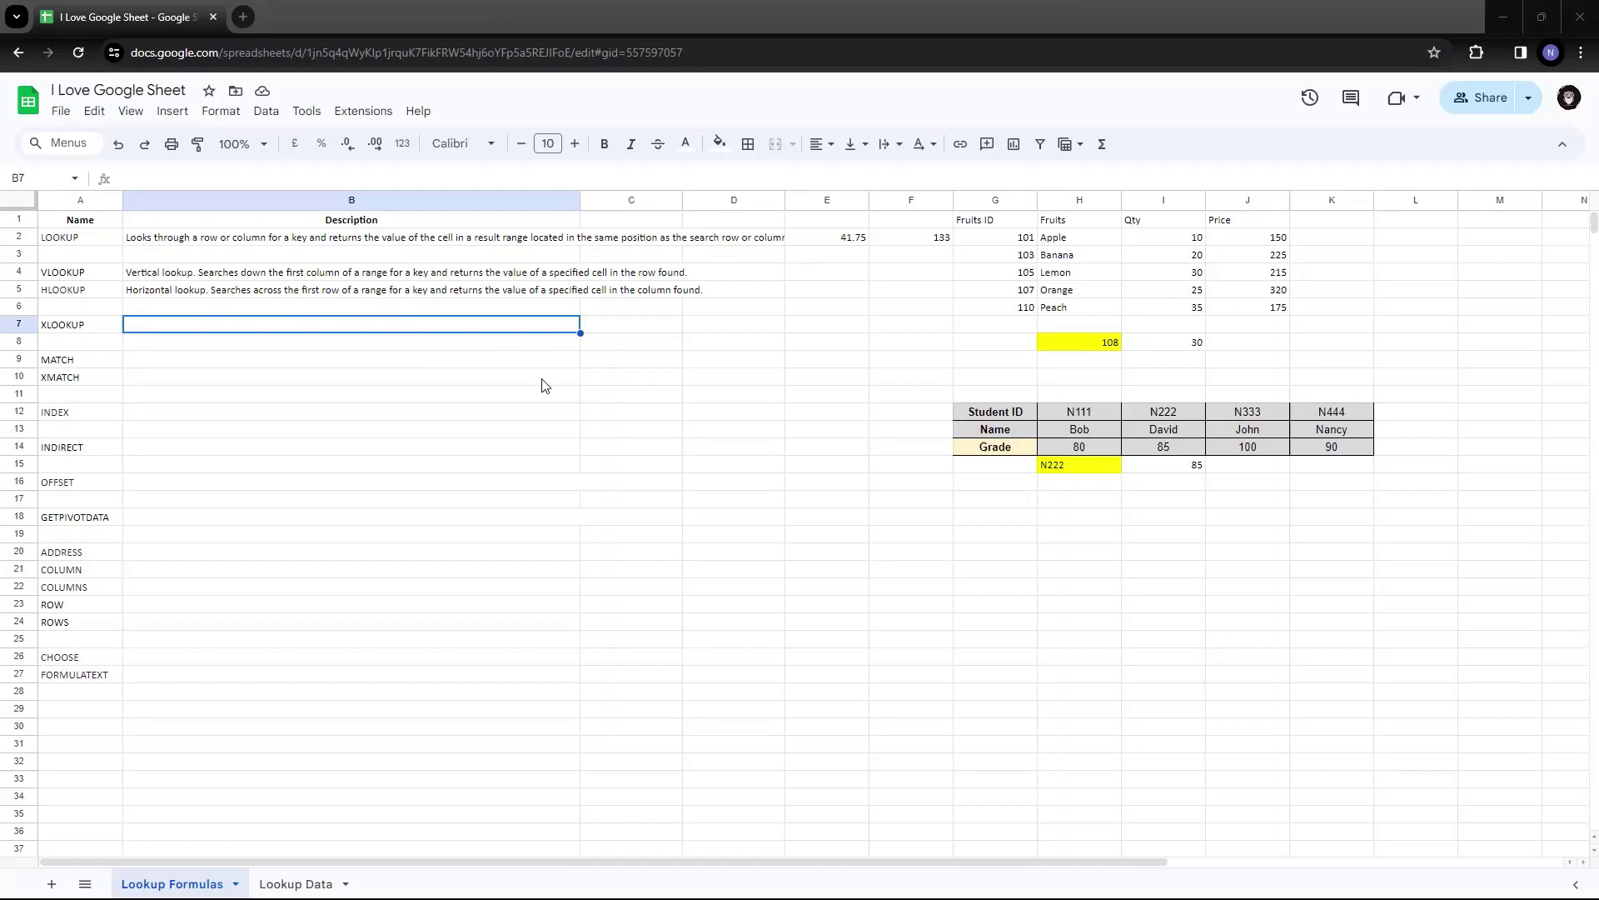
Paste the XLOOKUP description into B7 without the closest-match sentence
key(Return)
text(The XLOOKUP function returns the values in the result range based on the position where a match was found in the lookup range. If no match is found, it returns the closest match.)
drag(706, 180, 1098, 184)
key(BackSpace)
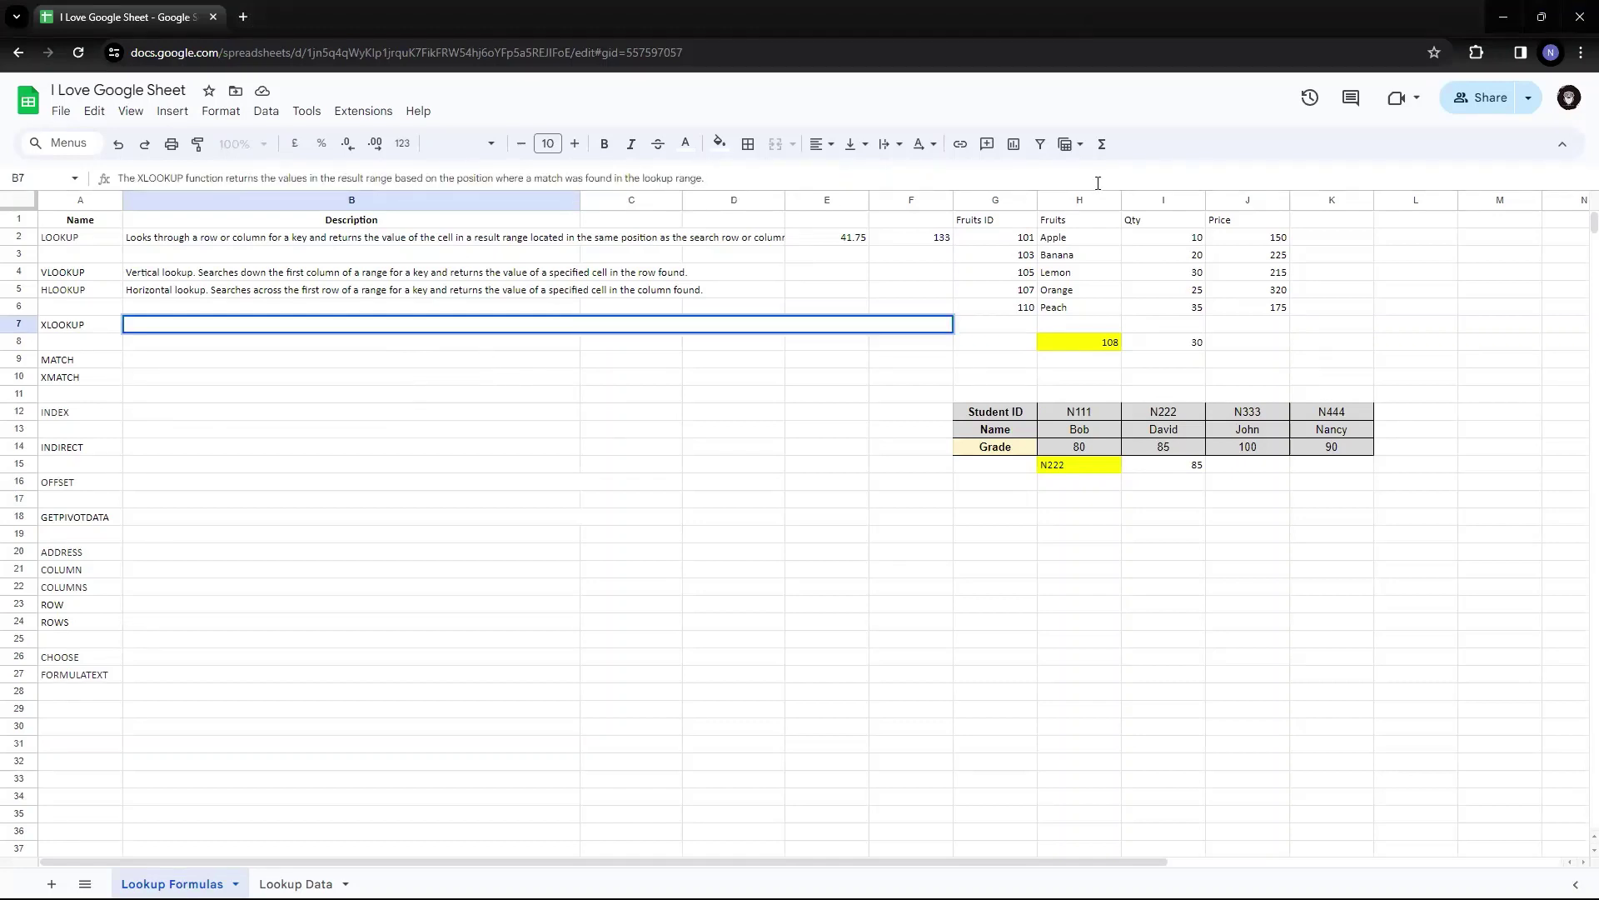
key(Return)
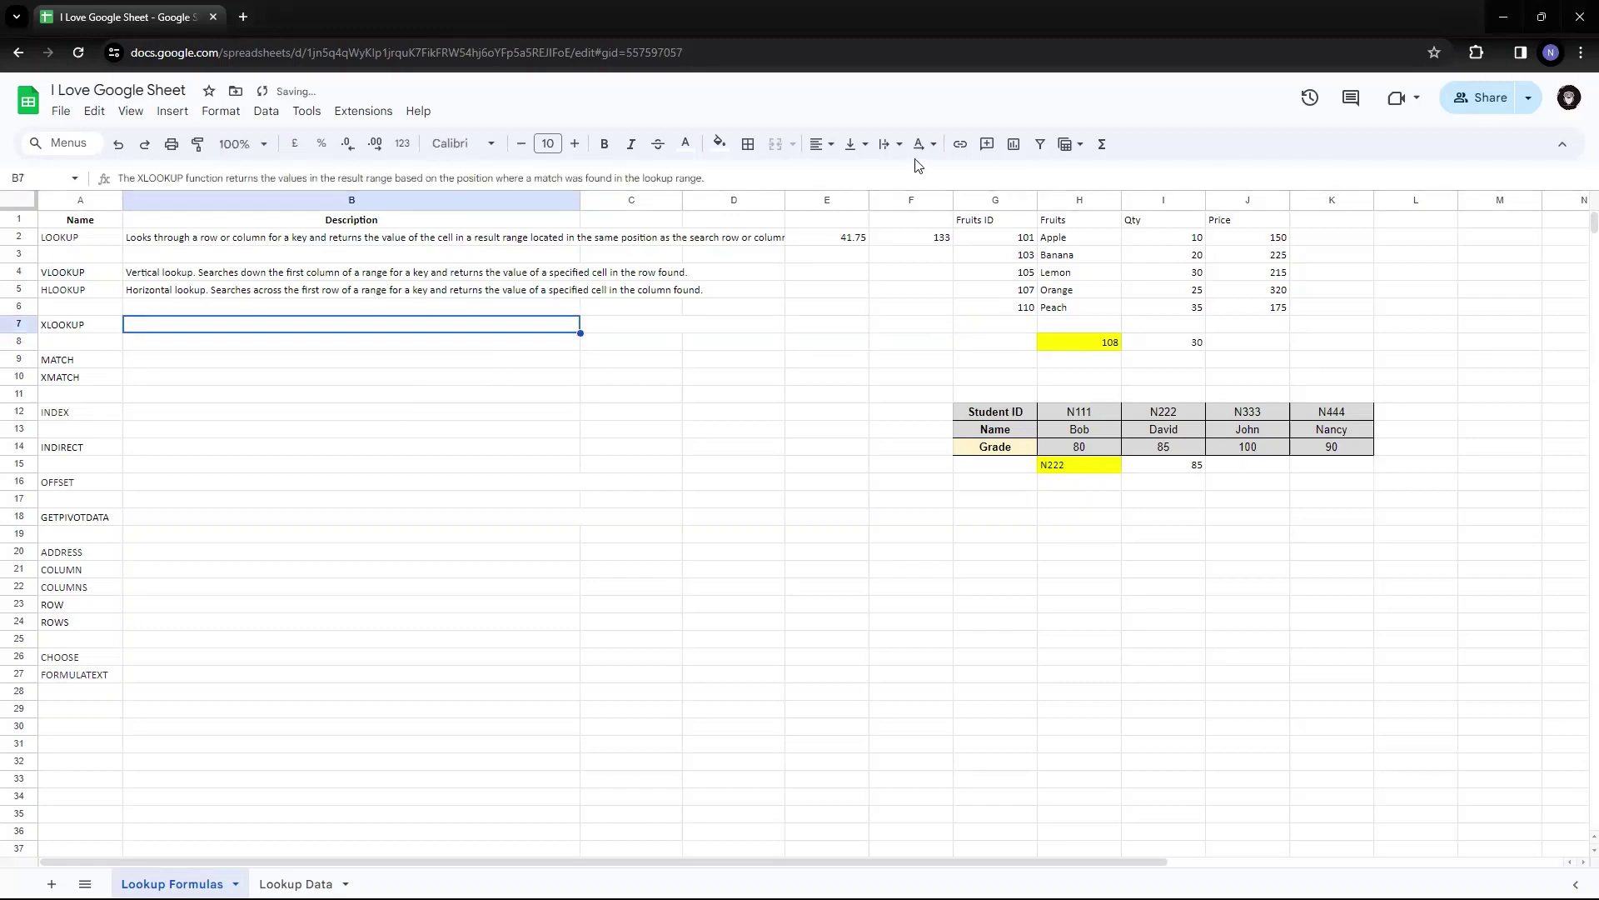
Make the B7 description text black
click(686, 143)
click(688, 199)
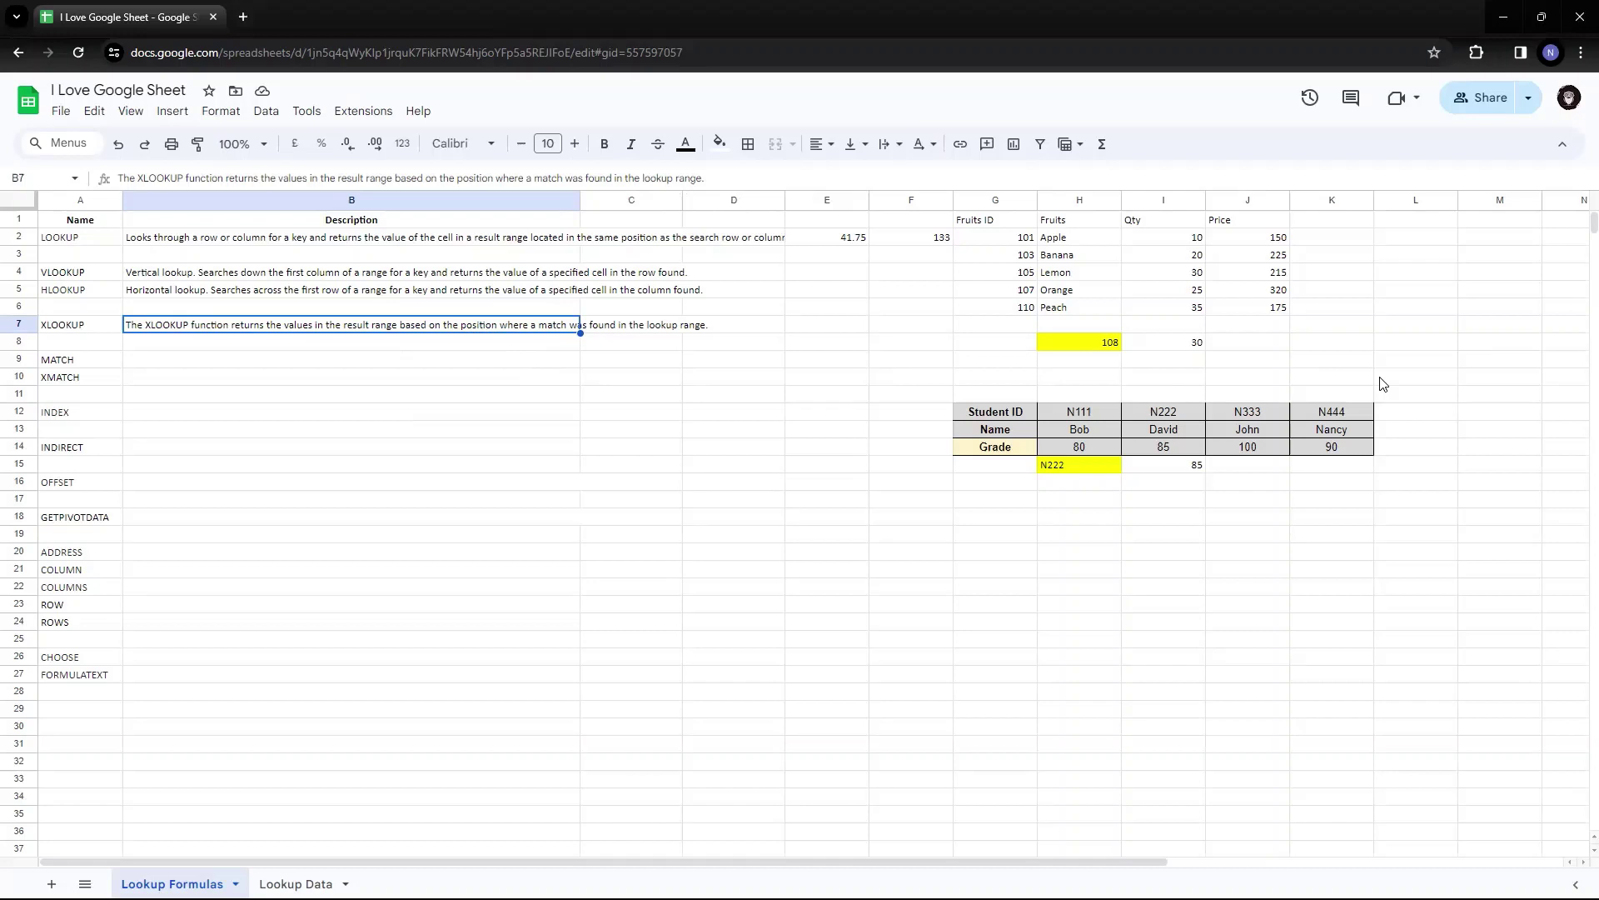
key(Left)
key(Right)
key(Right)
key(Left)
key(Left)
key(Right)
key(Right)
key(Right)
key(Left)
key(Left)
key(Right)
key(Right)
key(Right)
key(Right)
key(Right)
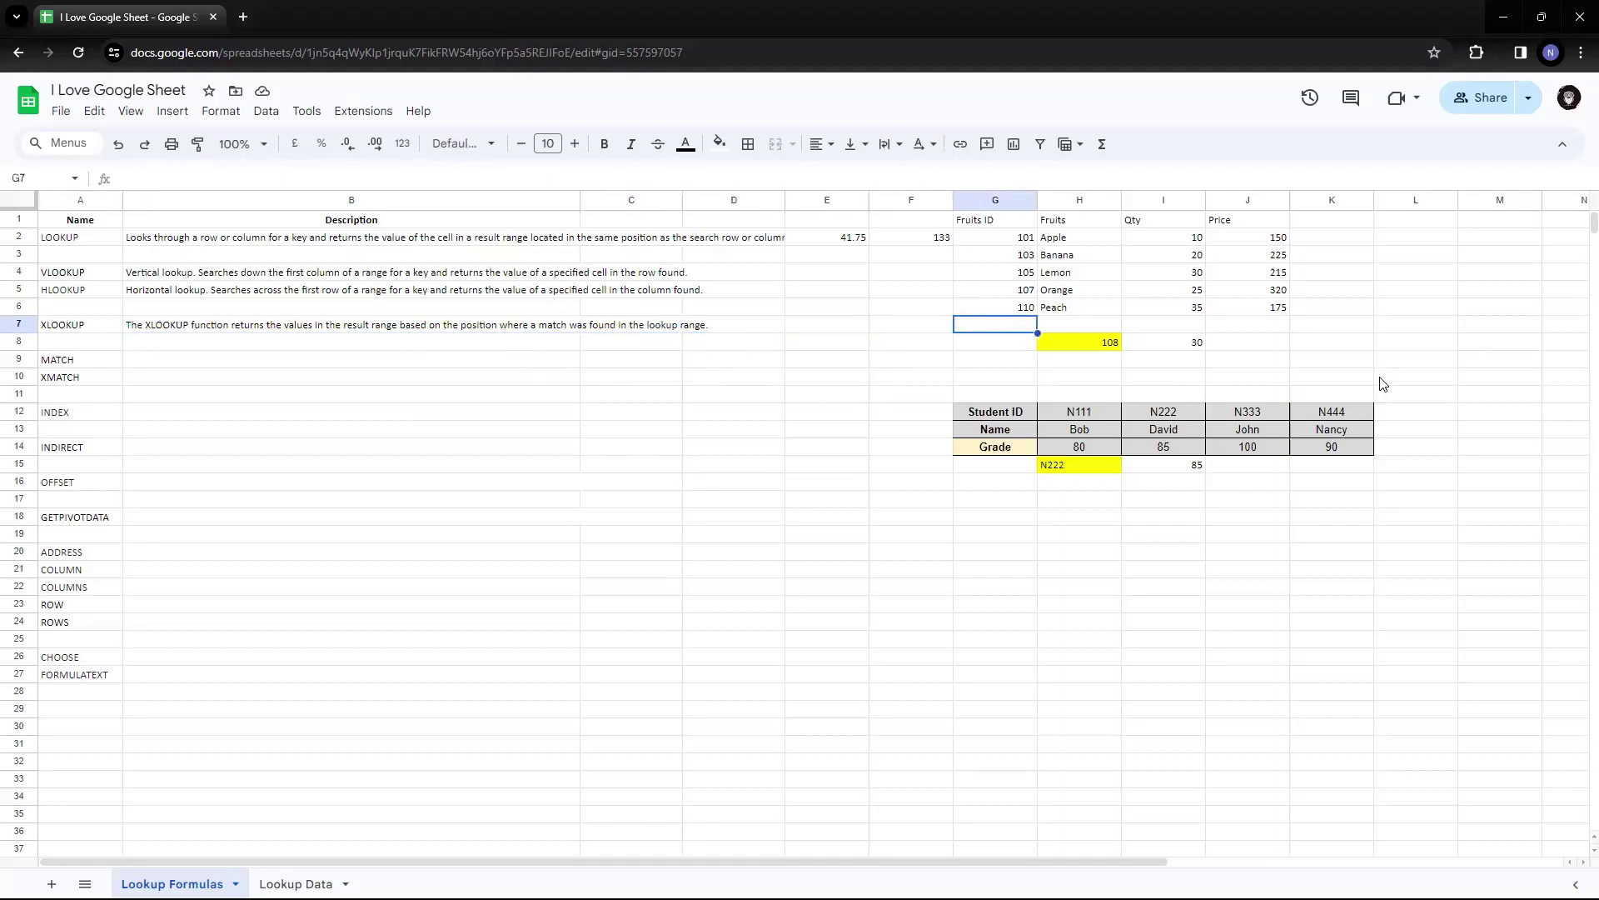
key(Down)
key(Down)
key(Down)
key(Down)
key(Down)
key(Down)
key(Down)
key(Down)
key(Down)
key(Down)
key(Down)
key(Up)
key(Up)
key(Up)
key(Up)
key(Up)
key(Up)
key(Up)
key(Up)
key(Up)
key(Up)
key(Up)
key(Up)
key(Up)
key(Up)
key(Up)
key(Up)
key(Up)
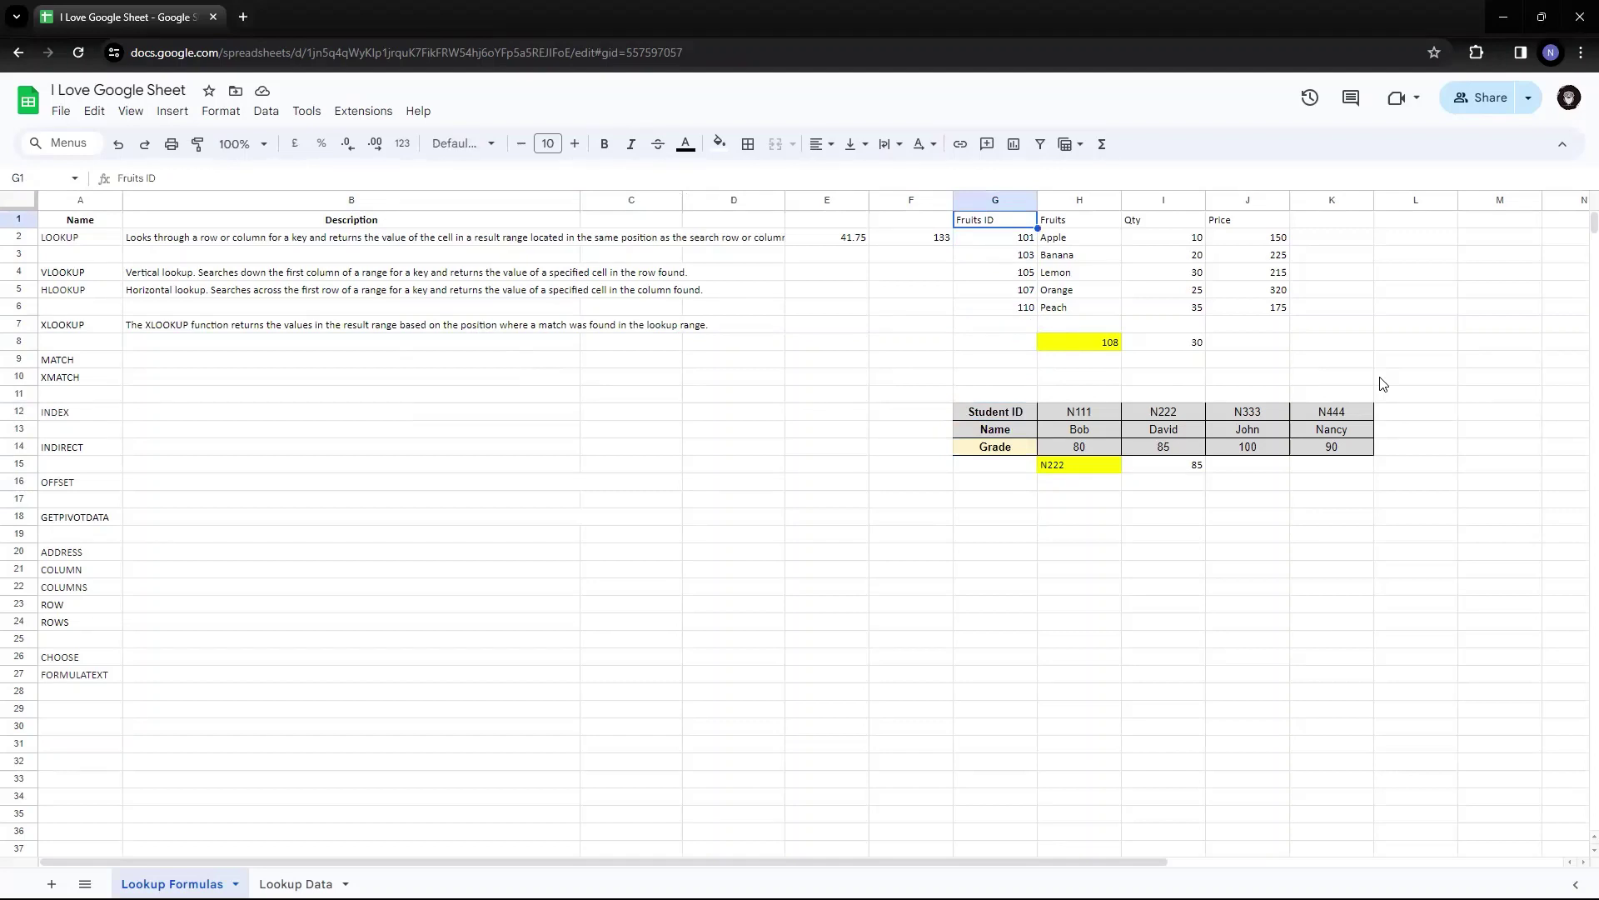
key(shift+Right)
key(shift+Right)
key(shift+Right)
key(shift+Down)
key(shift+Down)
key(shift+Down)
key(shift+Down)
key(shift+Down)
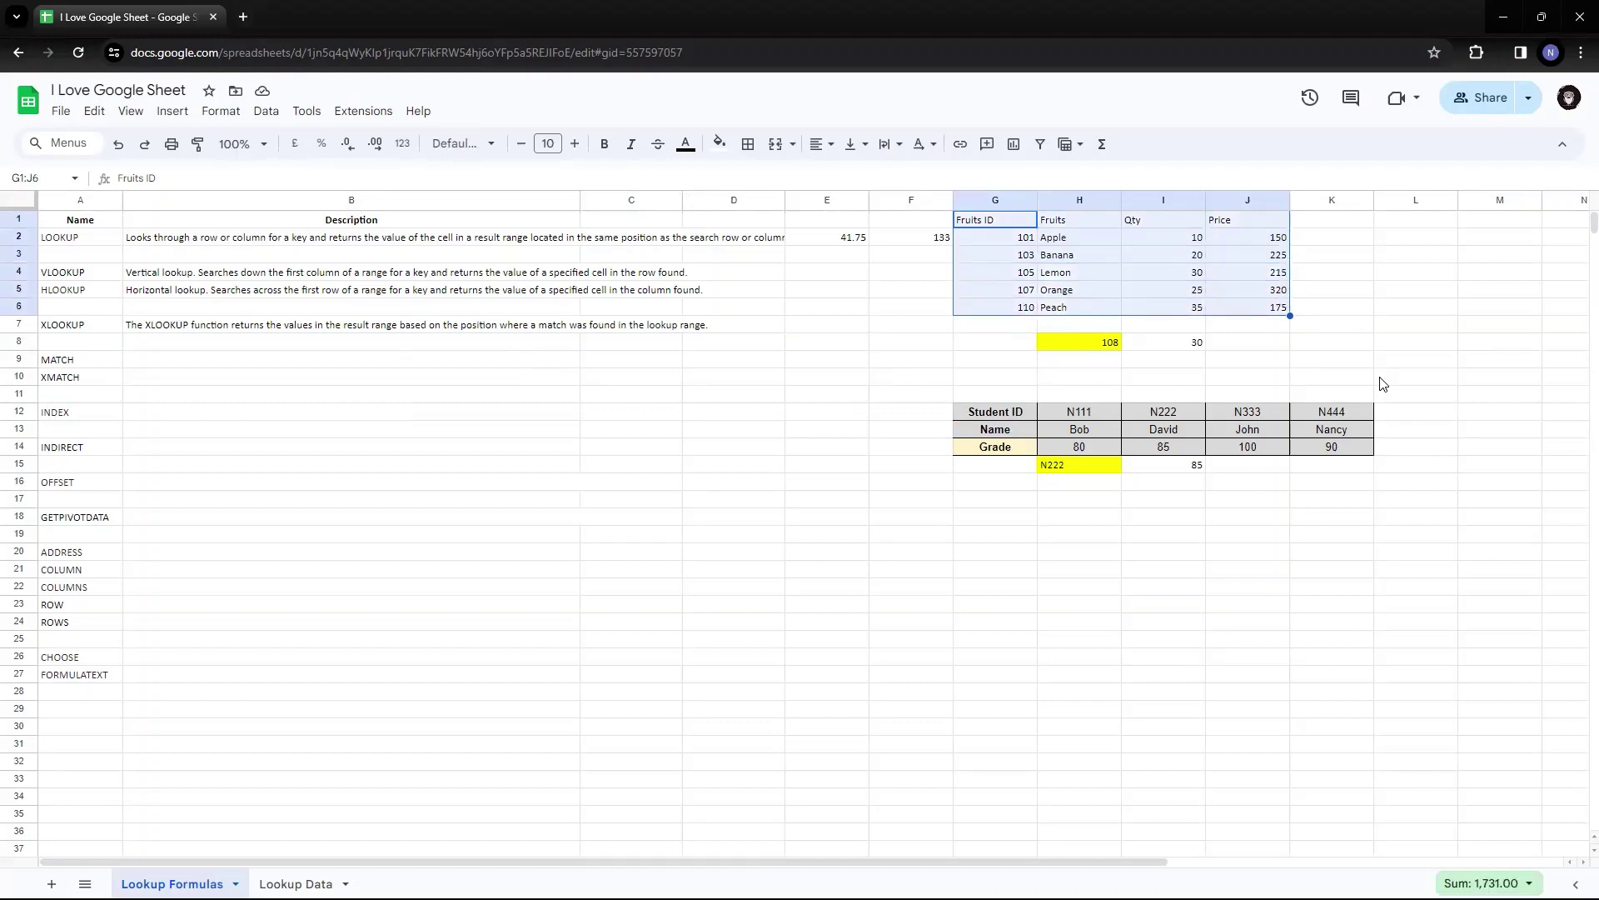
key(Down)
key(Down)
key(Down)
key(Down)
key(Down)
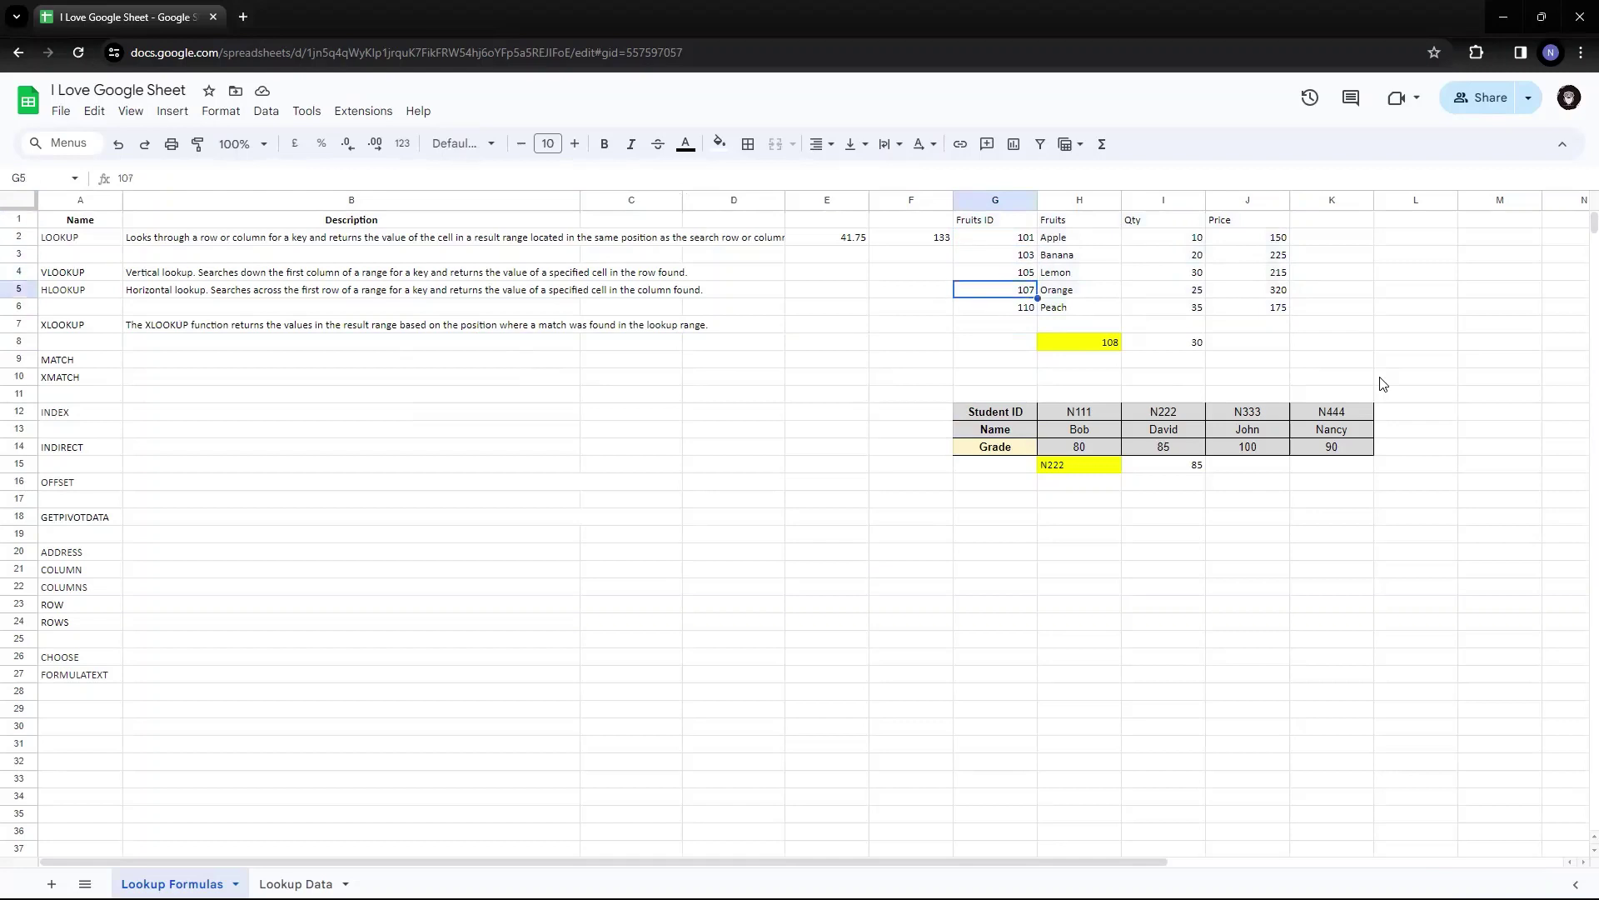
key(ctrl+Down)
key(Up)
key(Down)
key(shift+Down)
key(shift+Down)
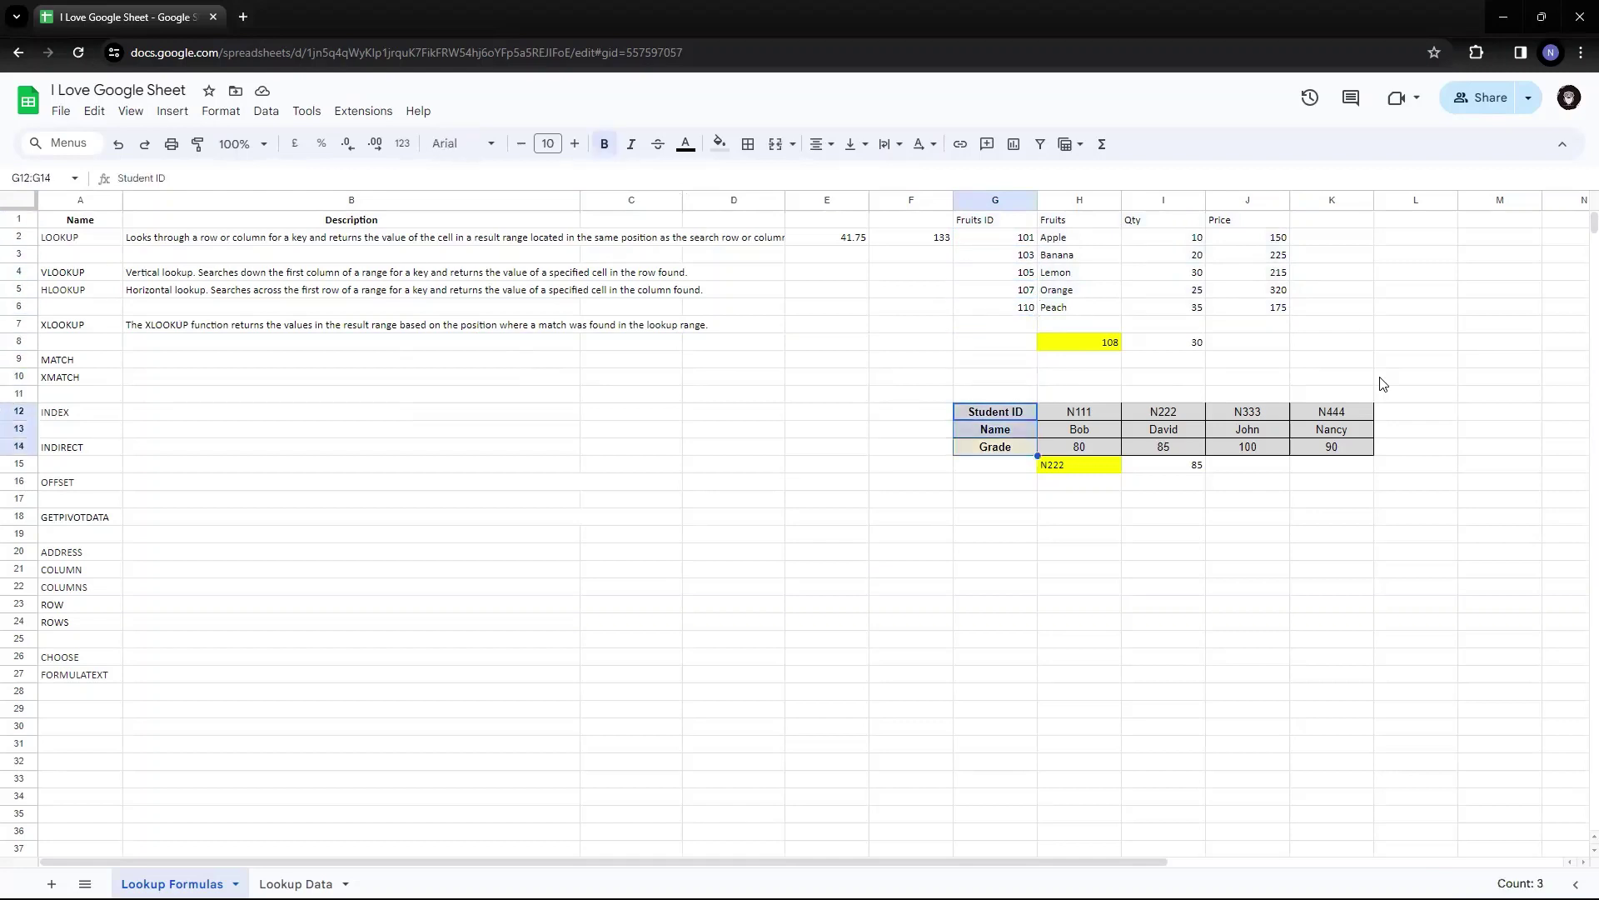
key(shift+Right)
key(shift+Right)
key(shift+Right)
key(shift+Right)
key(Up)
key(Up)
key(Up)
key(Up)
key(Up)
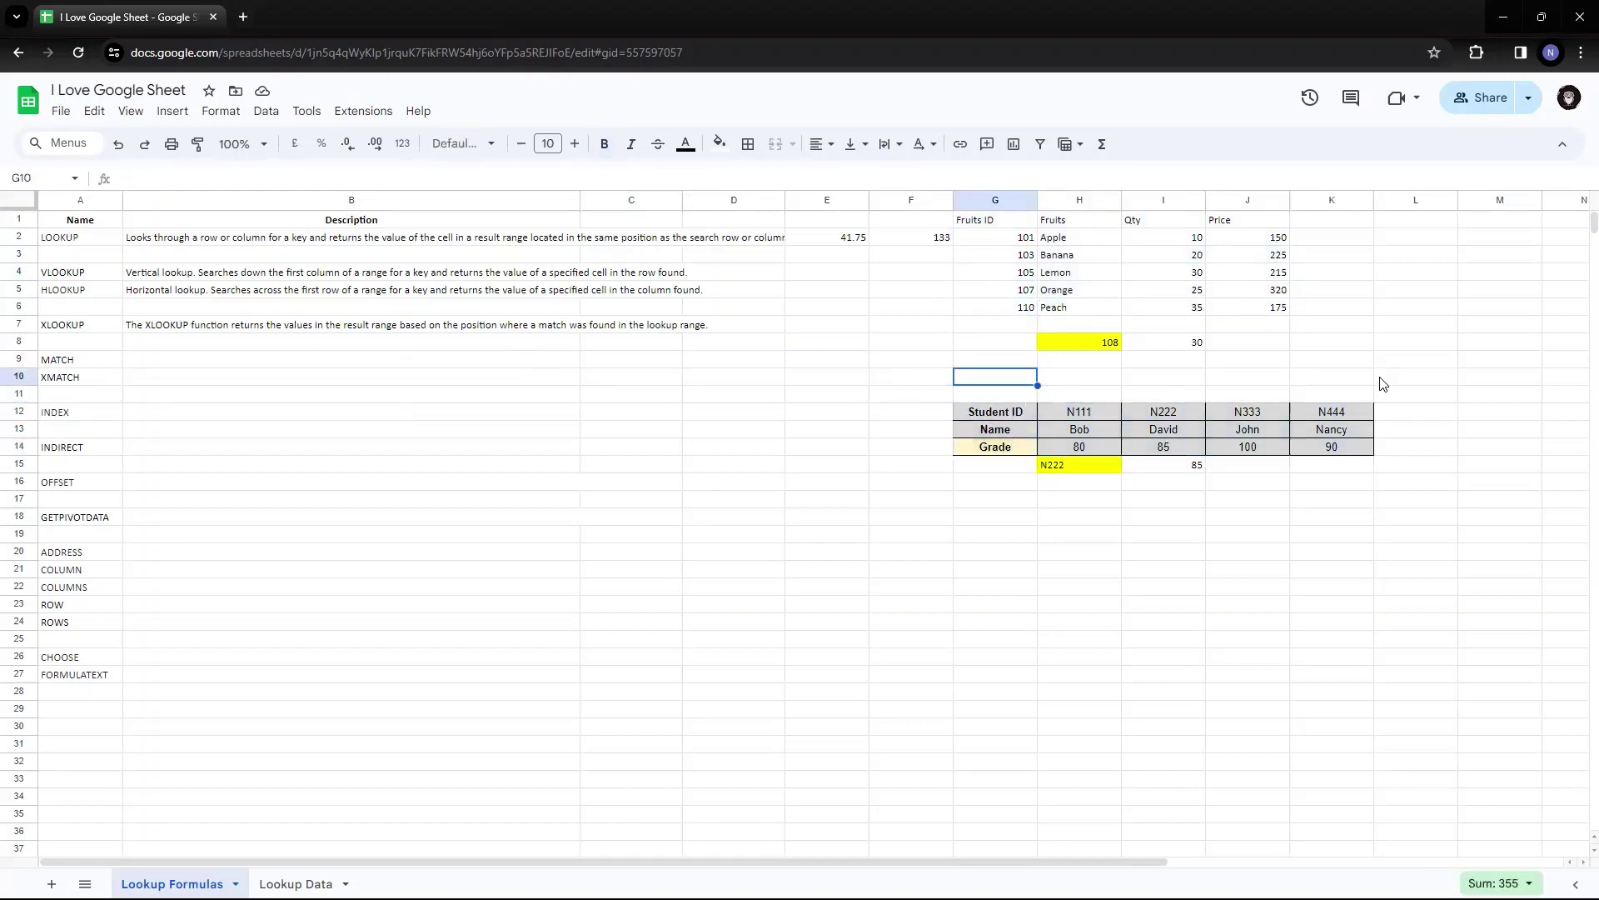
key(ctrl+Up)
key(ctrl+Up)
key(shift+Down)
key(shift+Down)
key(shift+Down)
key(shift+Down)
key(shift+Down)
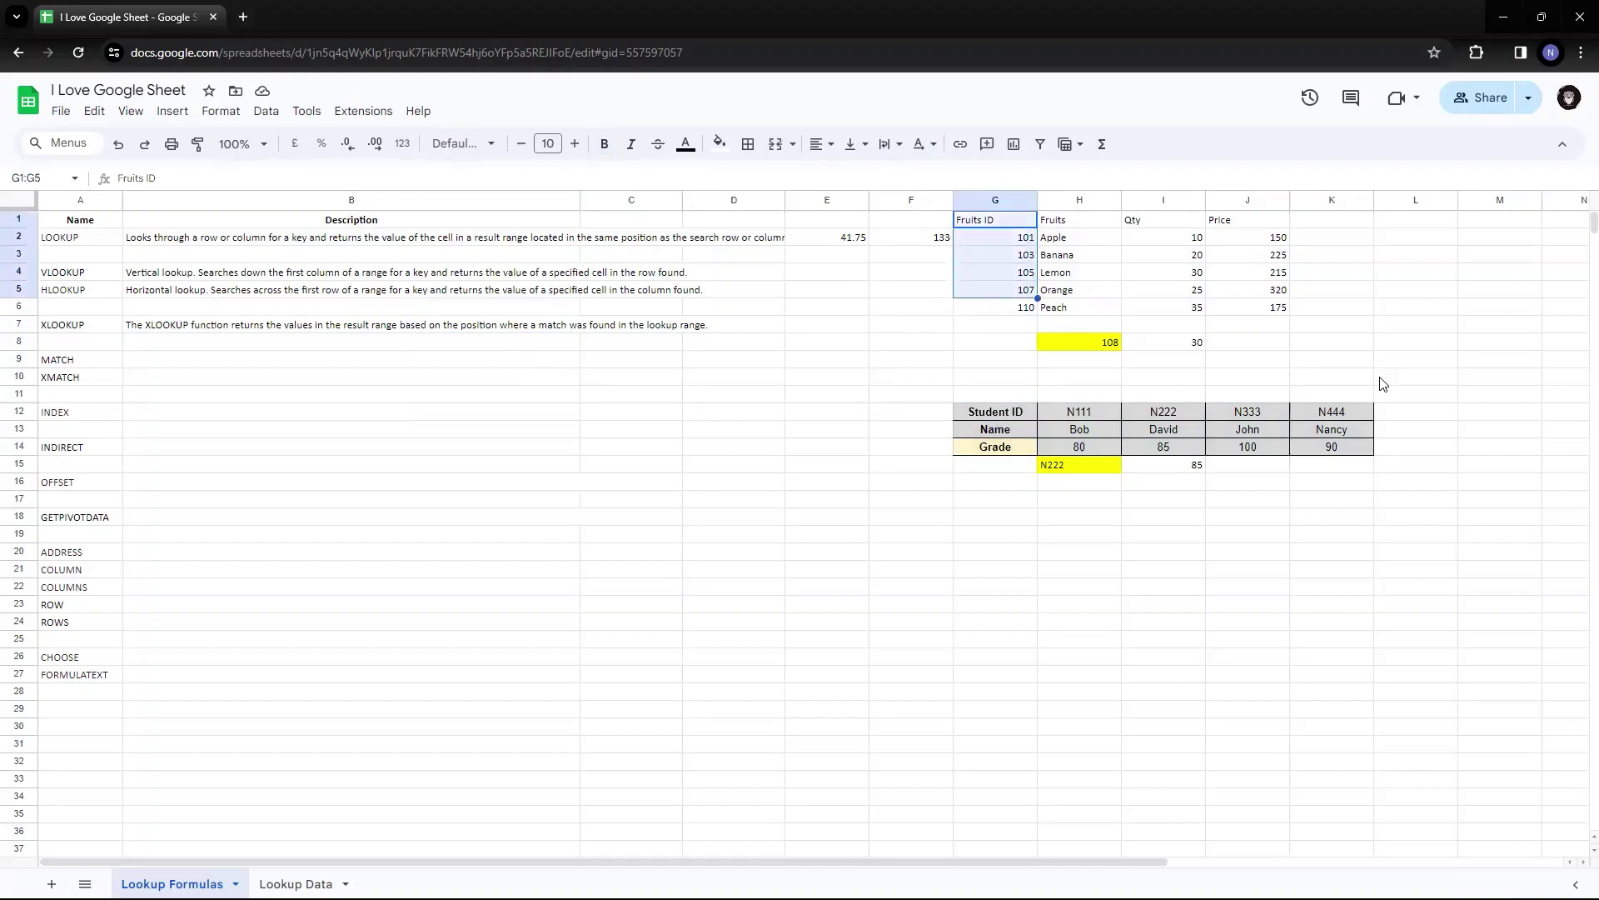
key(shift+Right)
key(shift+Right)
key(shift+Right)
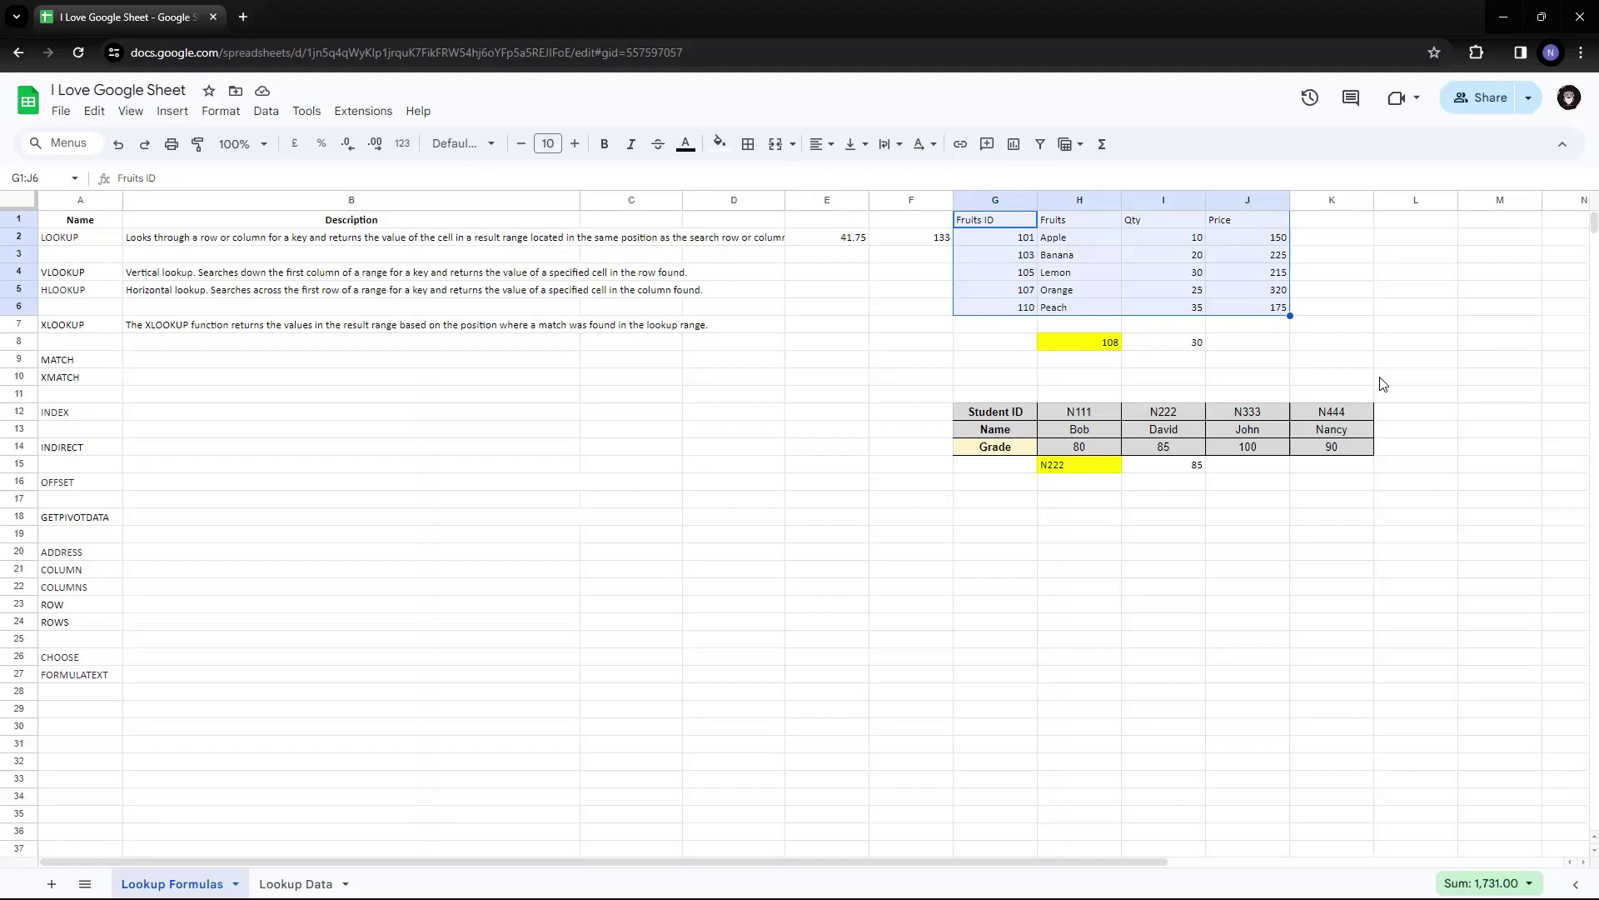
key(Right)
key(Right)
key(Down)
key(Down)
key(Down)
key(Down)
key(Down)
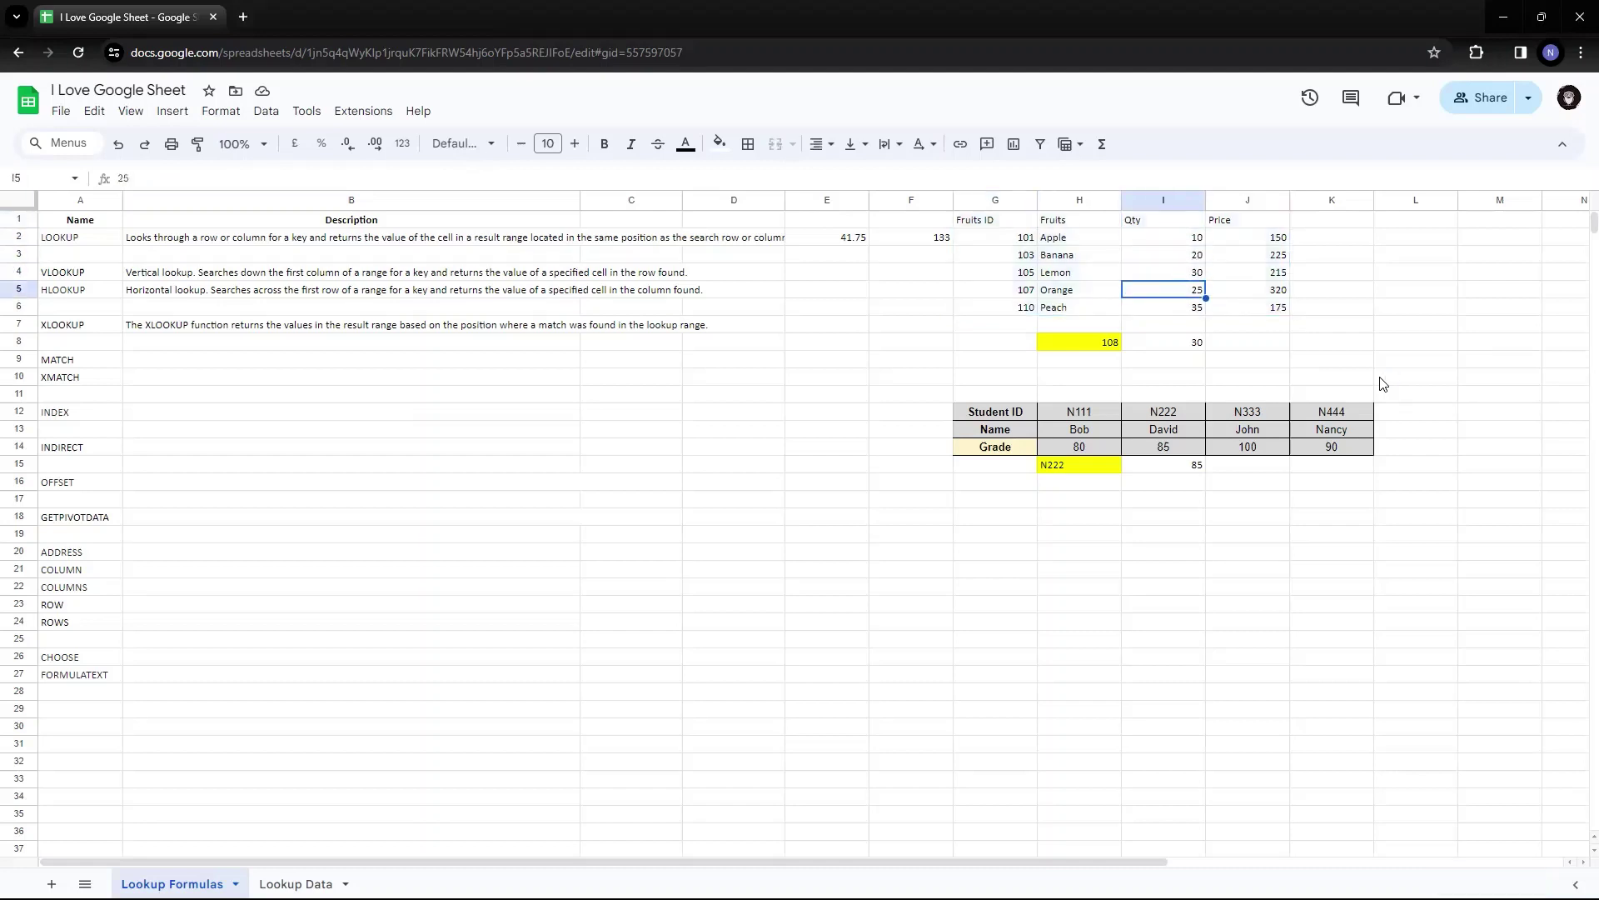
key(Left)
key(Left)
key(Down)
key(Down)
key(Down)
key(Down)
key(Down)
key(Down)
key(Down)
key(Down)
key(Down)
key(Down)
key(Down)
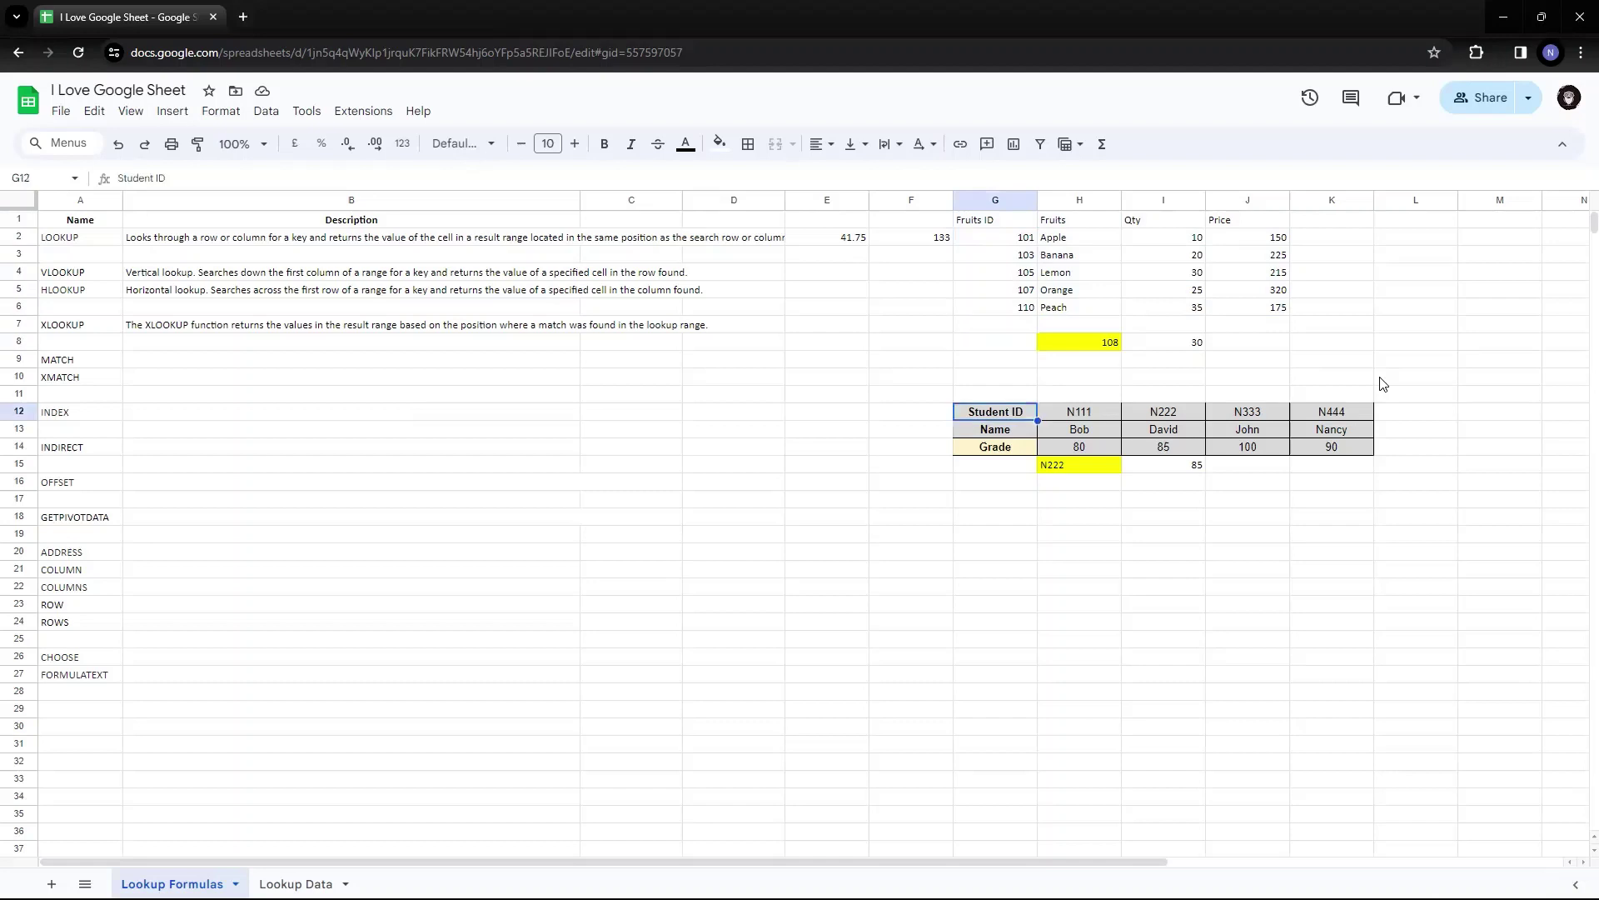
key(Up)
key(Up)
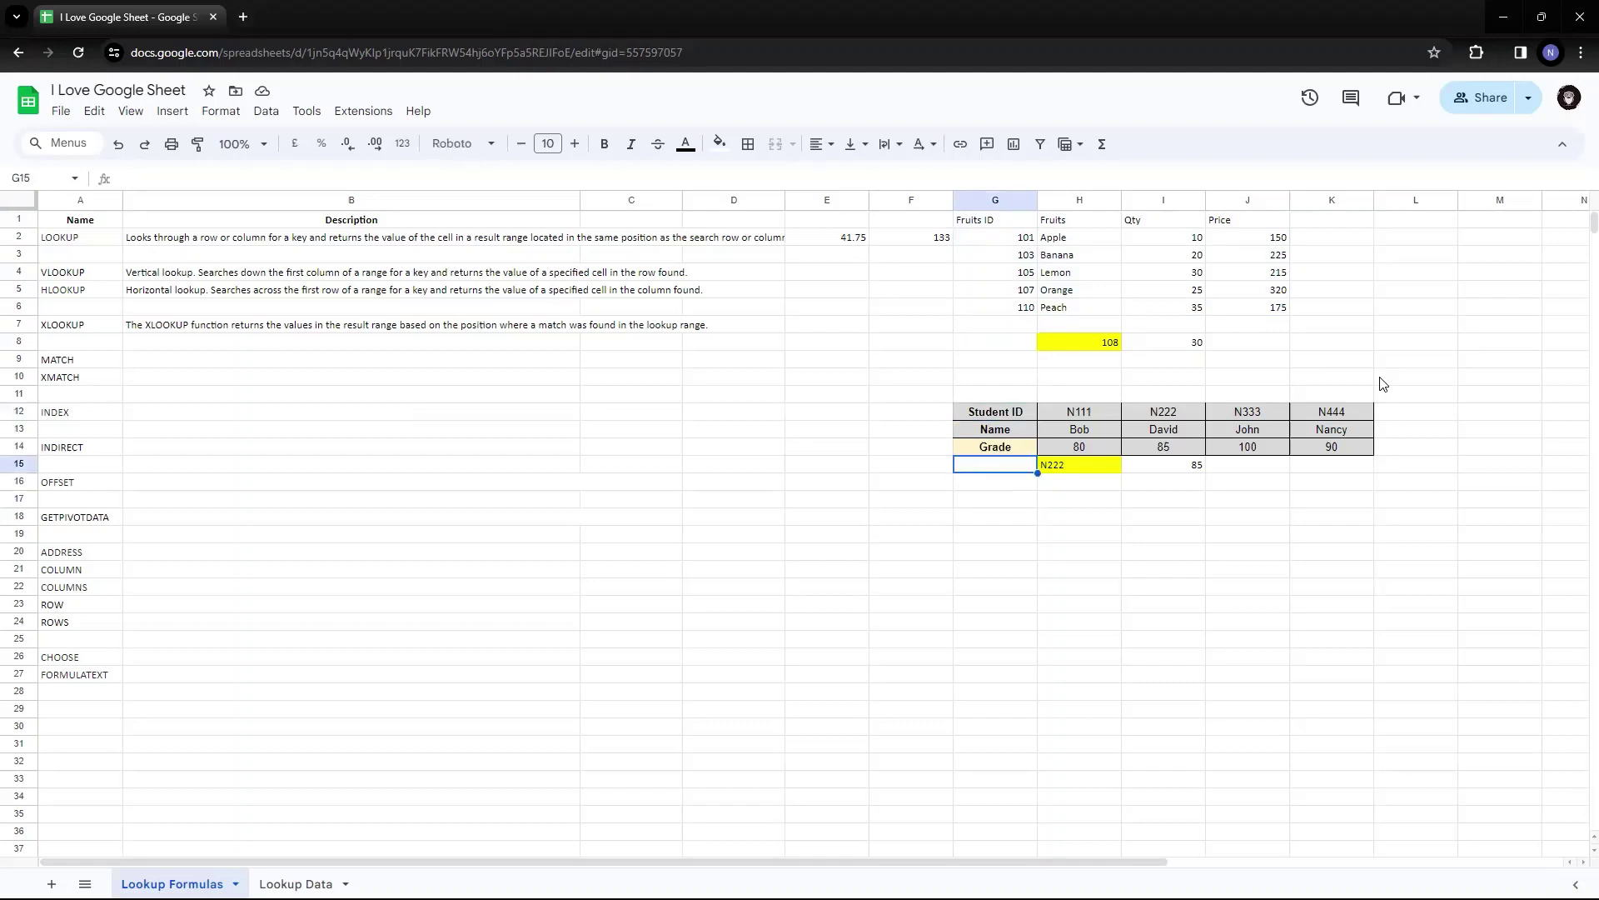
key(Up)
key(Down)
key(Down)
key(Down)
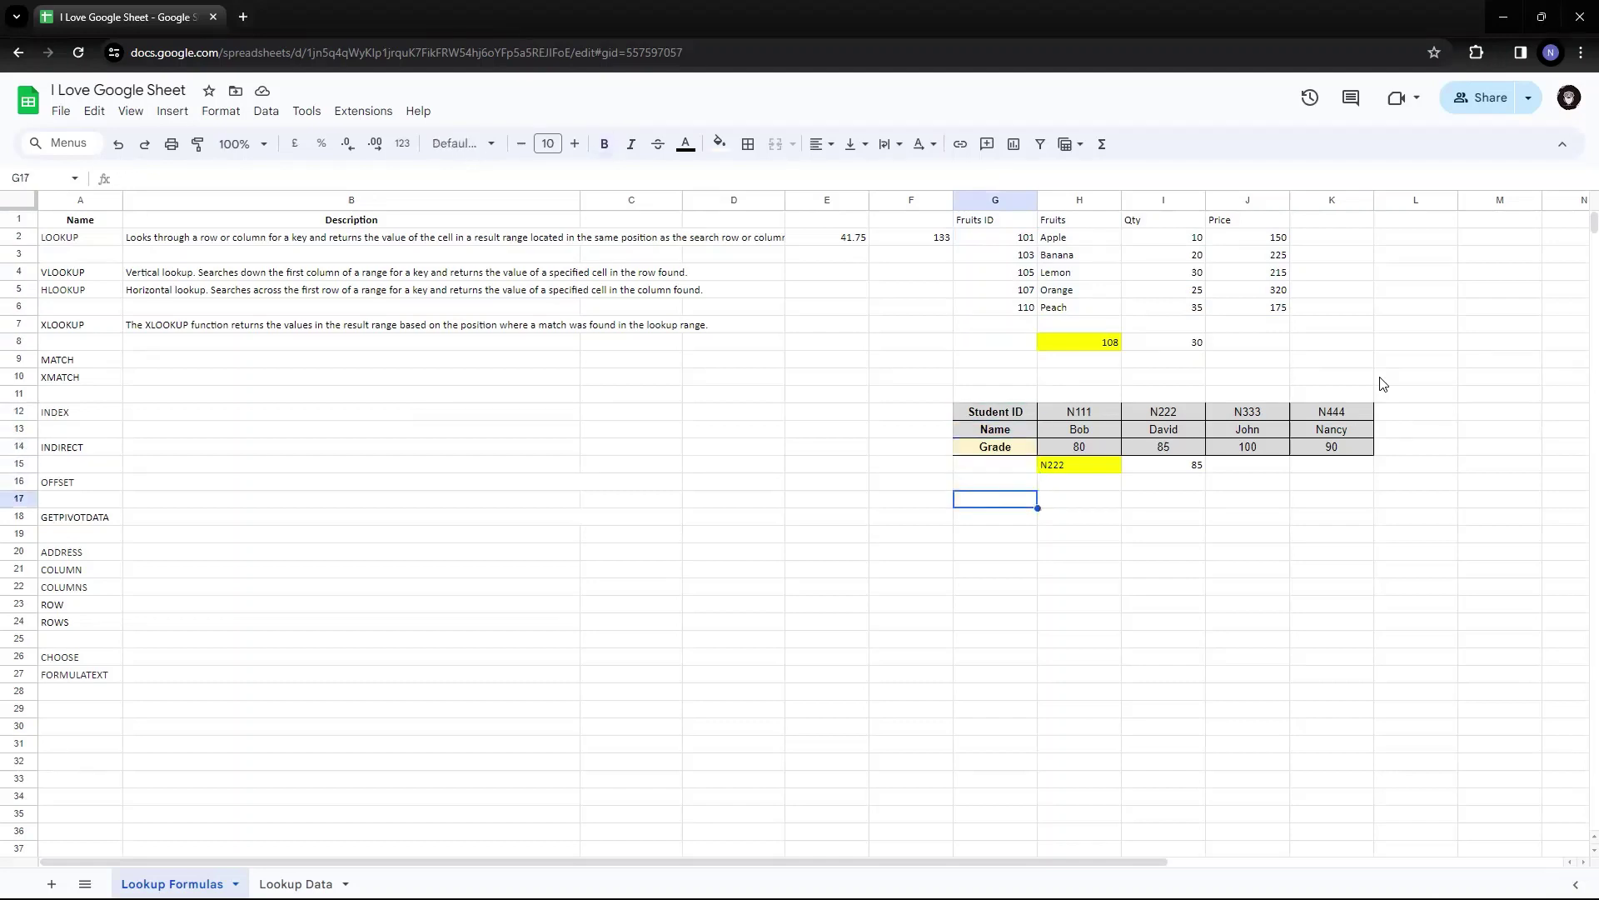
key(Down)
key(Right)
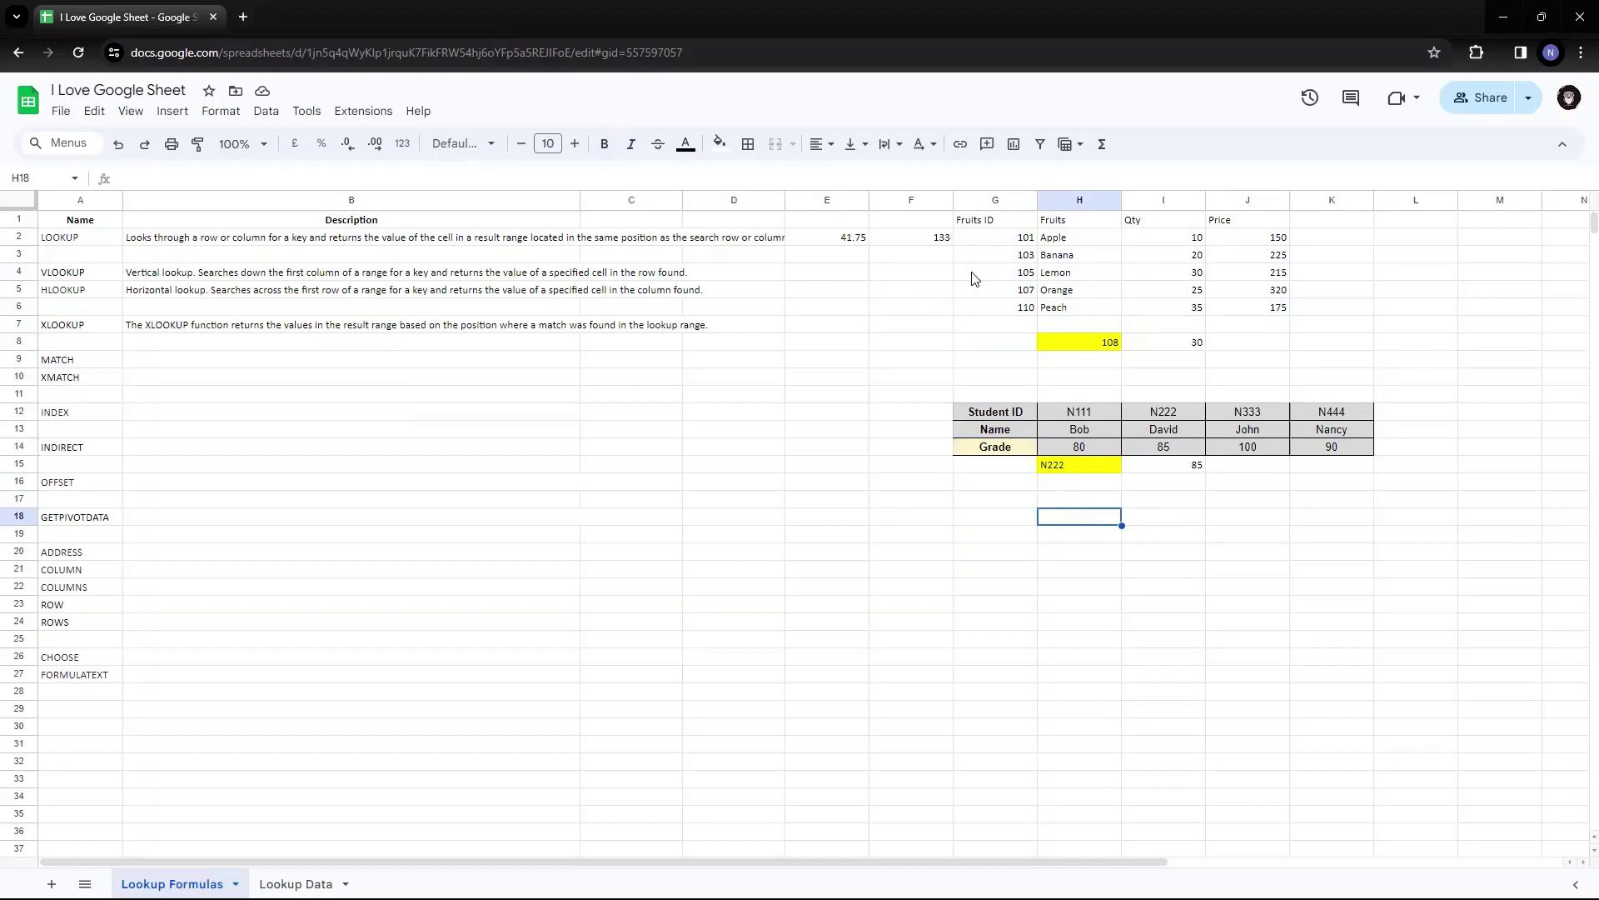
drag(989, 218, 1289, 317)
Start an =xlookup( formula in H17, removing the draft "Apple" search key
click(1069, 504)
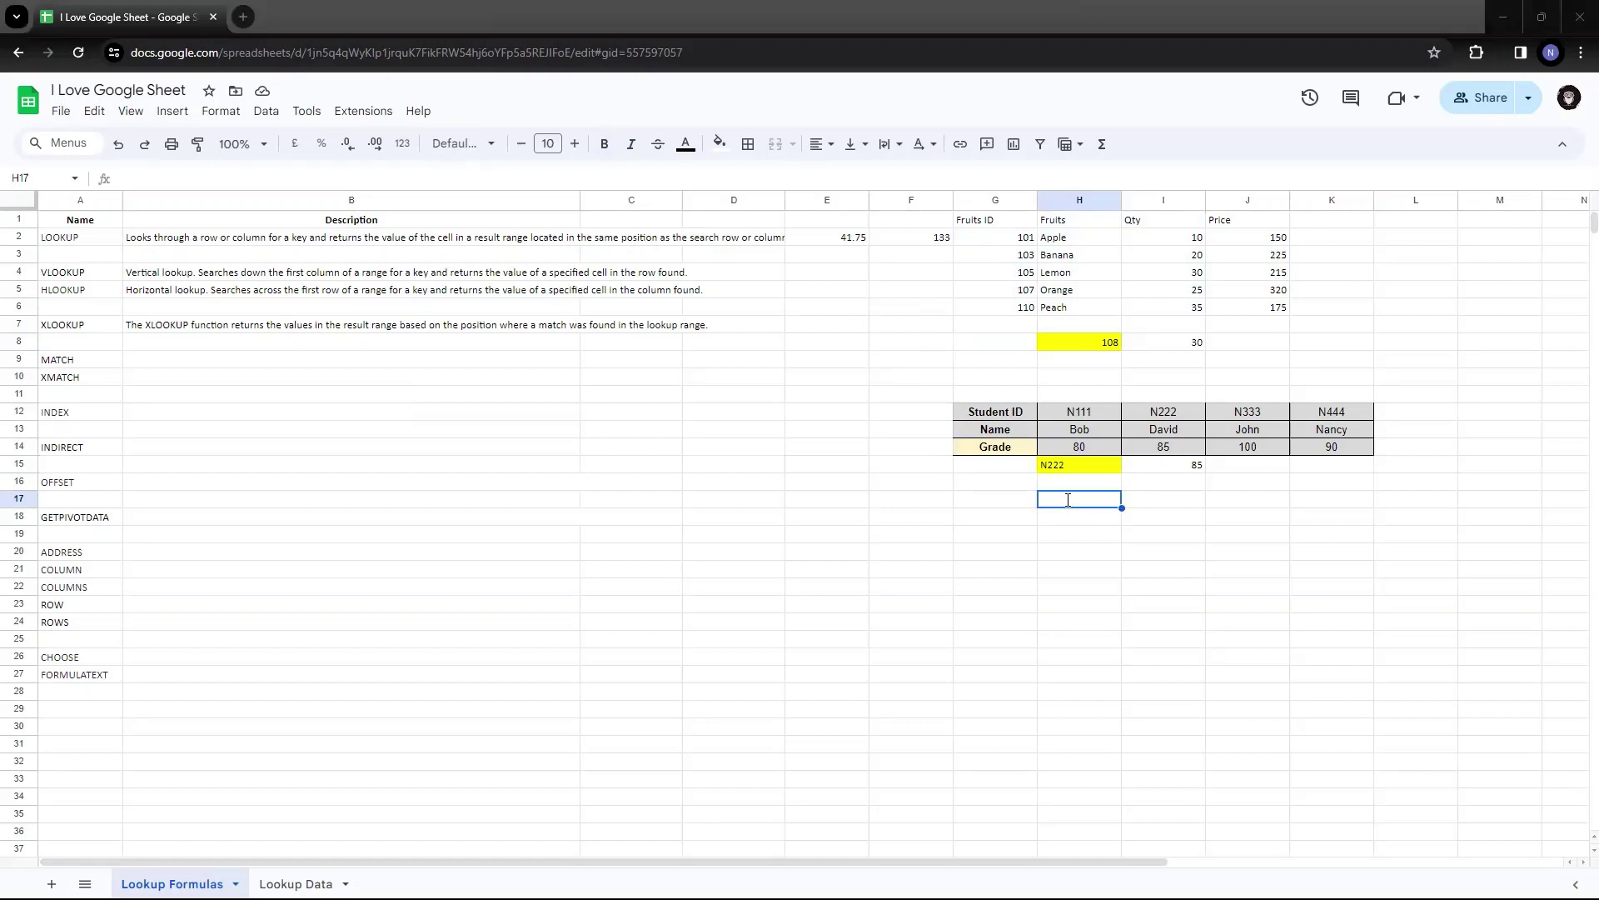
text(=xlook)
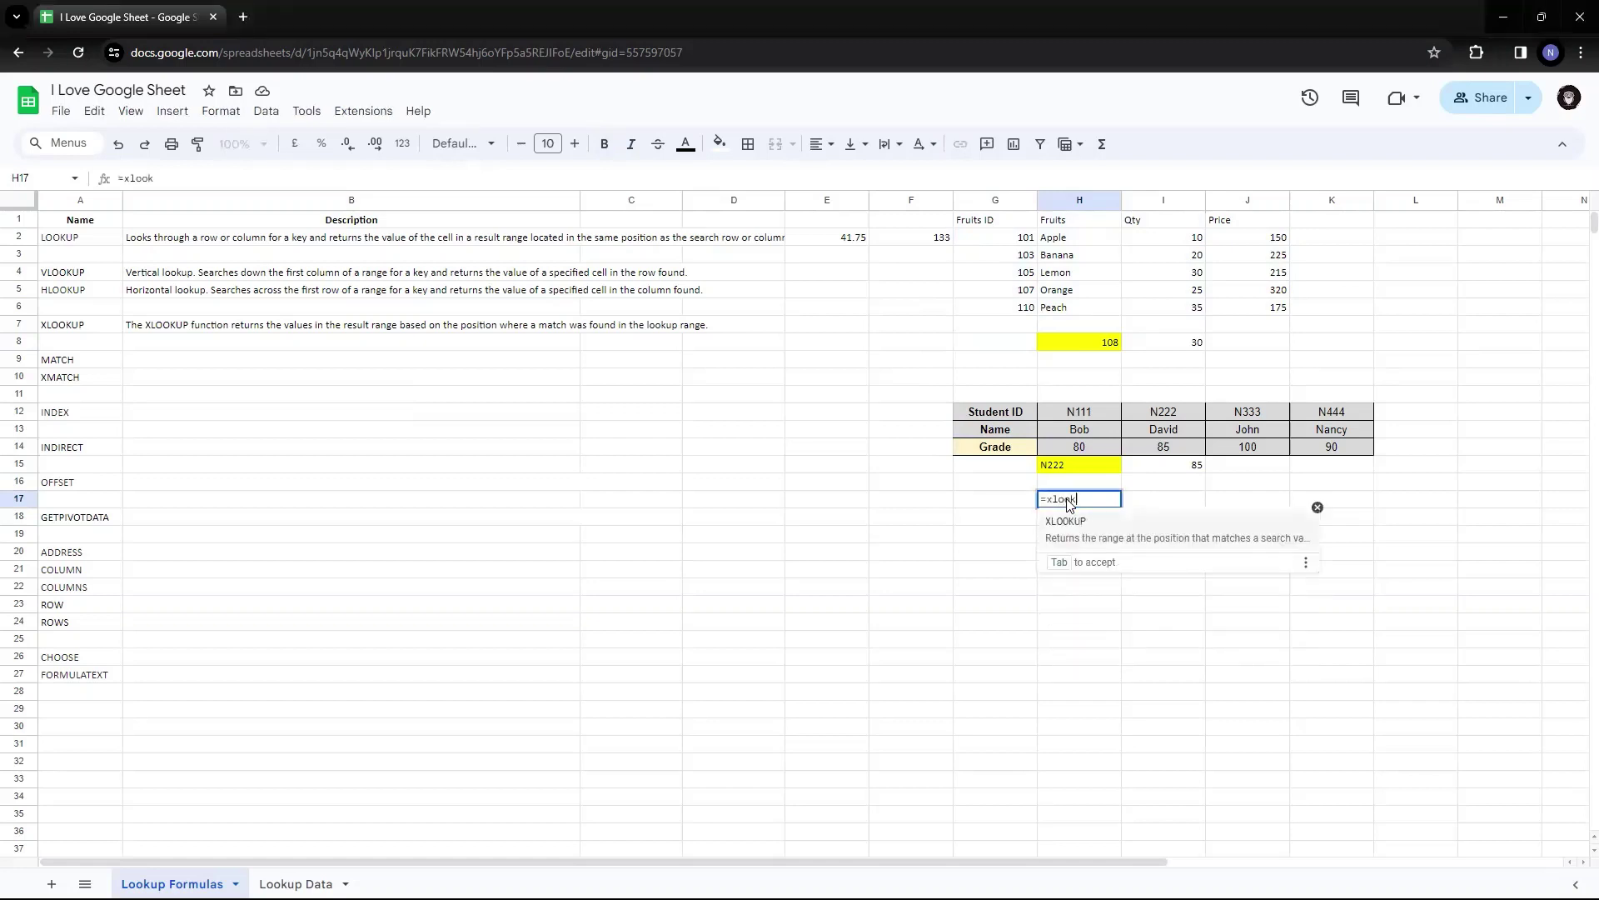
text(up()
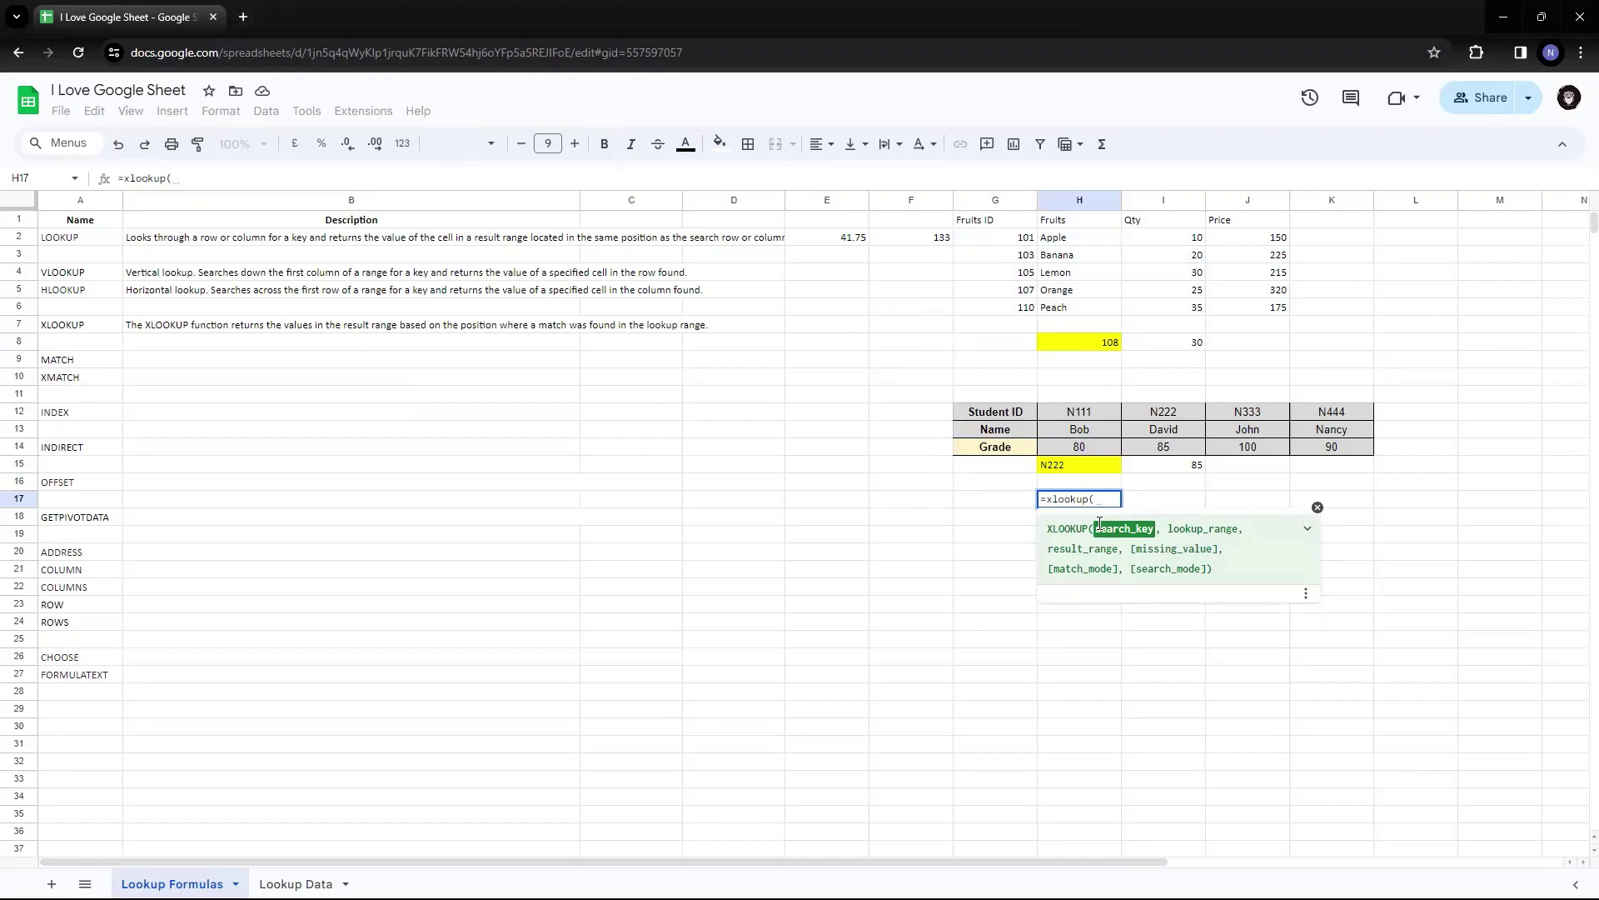
text(")
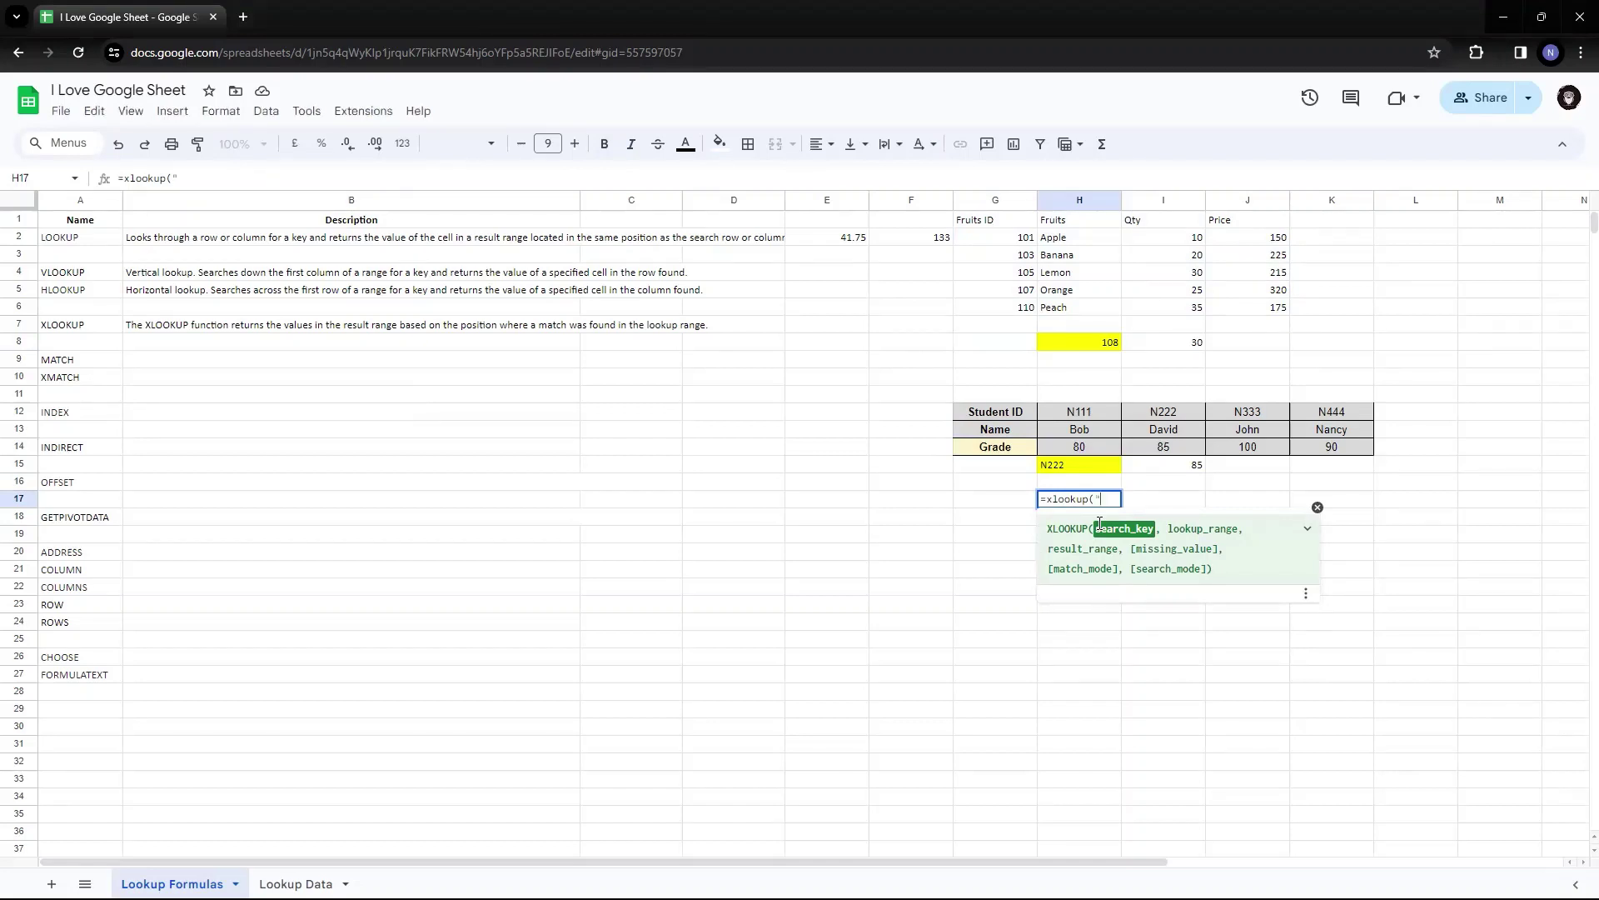
text(Apple")
key(BackSpace)
key(BackSpace)
key(BackSpace)
key(BackSpace)
key(BackSpace)
key(BackSpace)
key(BackSpace)
key(BackSpace)
Clear the #NAME? error in H17 and resume the =xlookup( formula
click(971, 505)
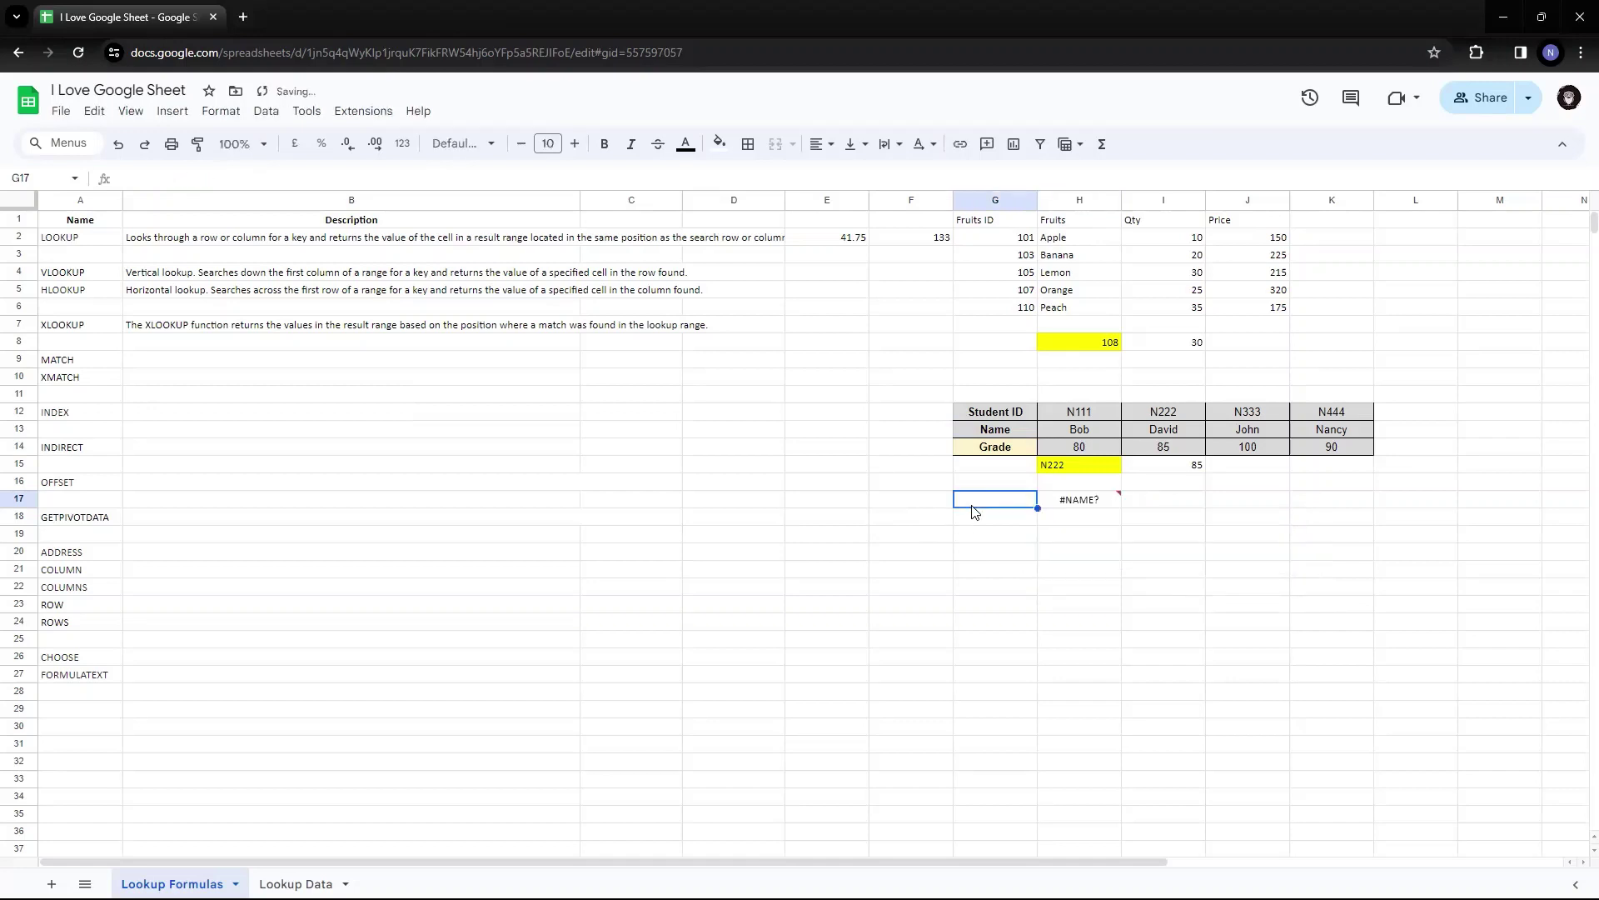
click(1077, 500)
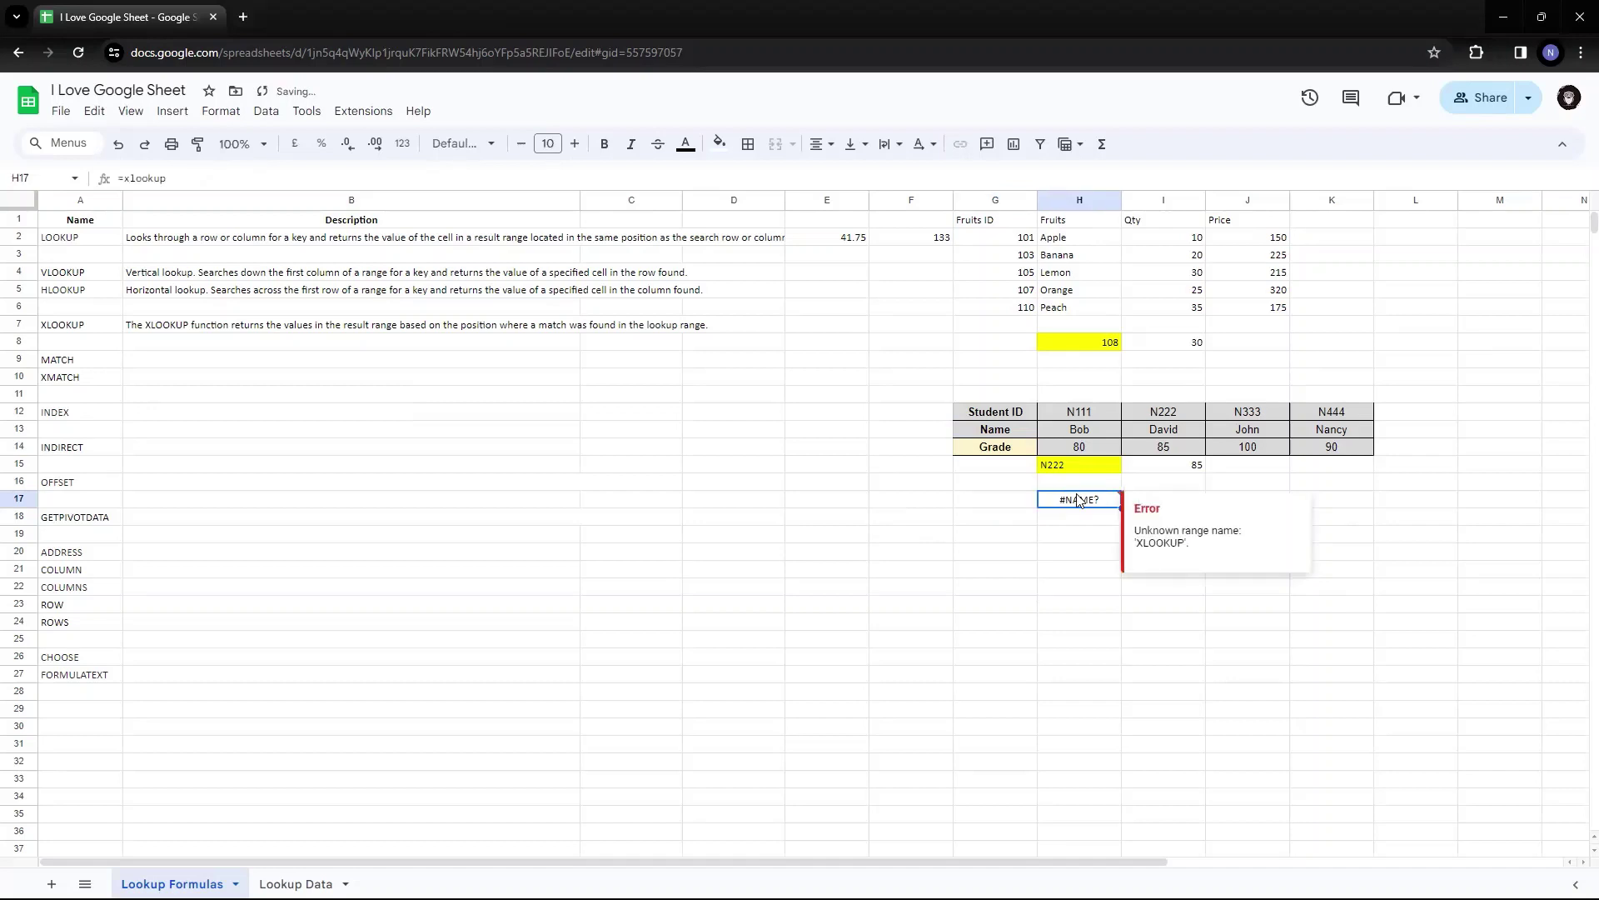
key(BackSpace)
key(Escape)
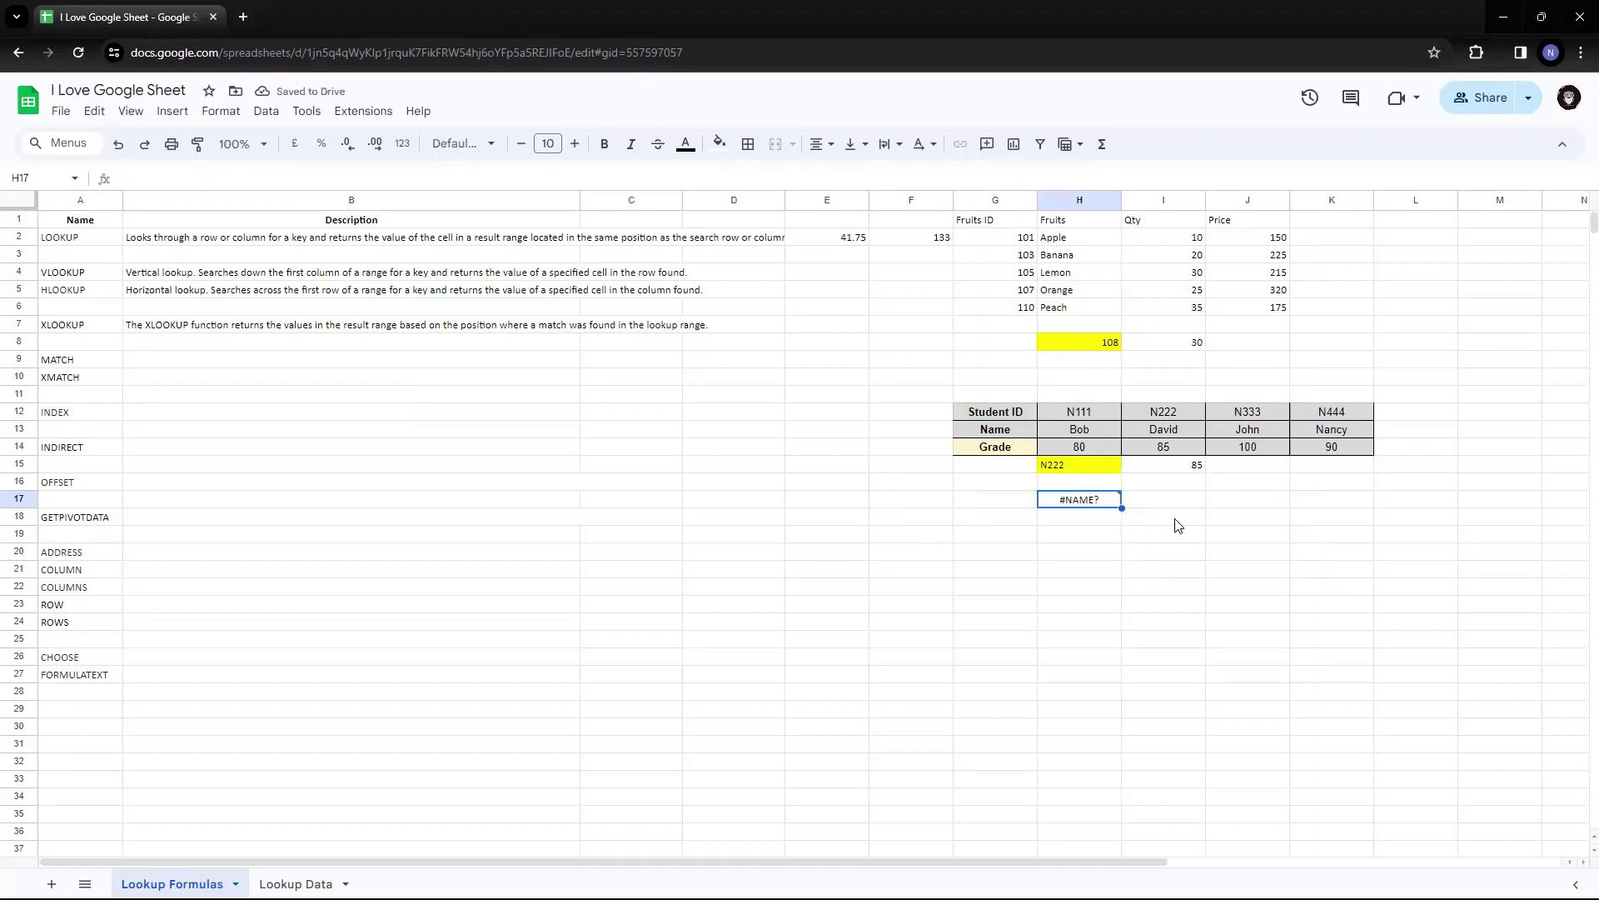
key(Return)
Use G17 as the search key and the Fruits range H1:H6 as the lookup range
text(()
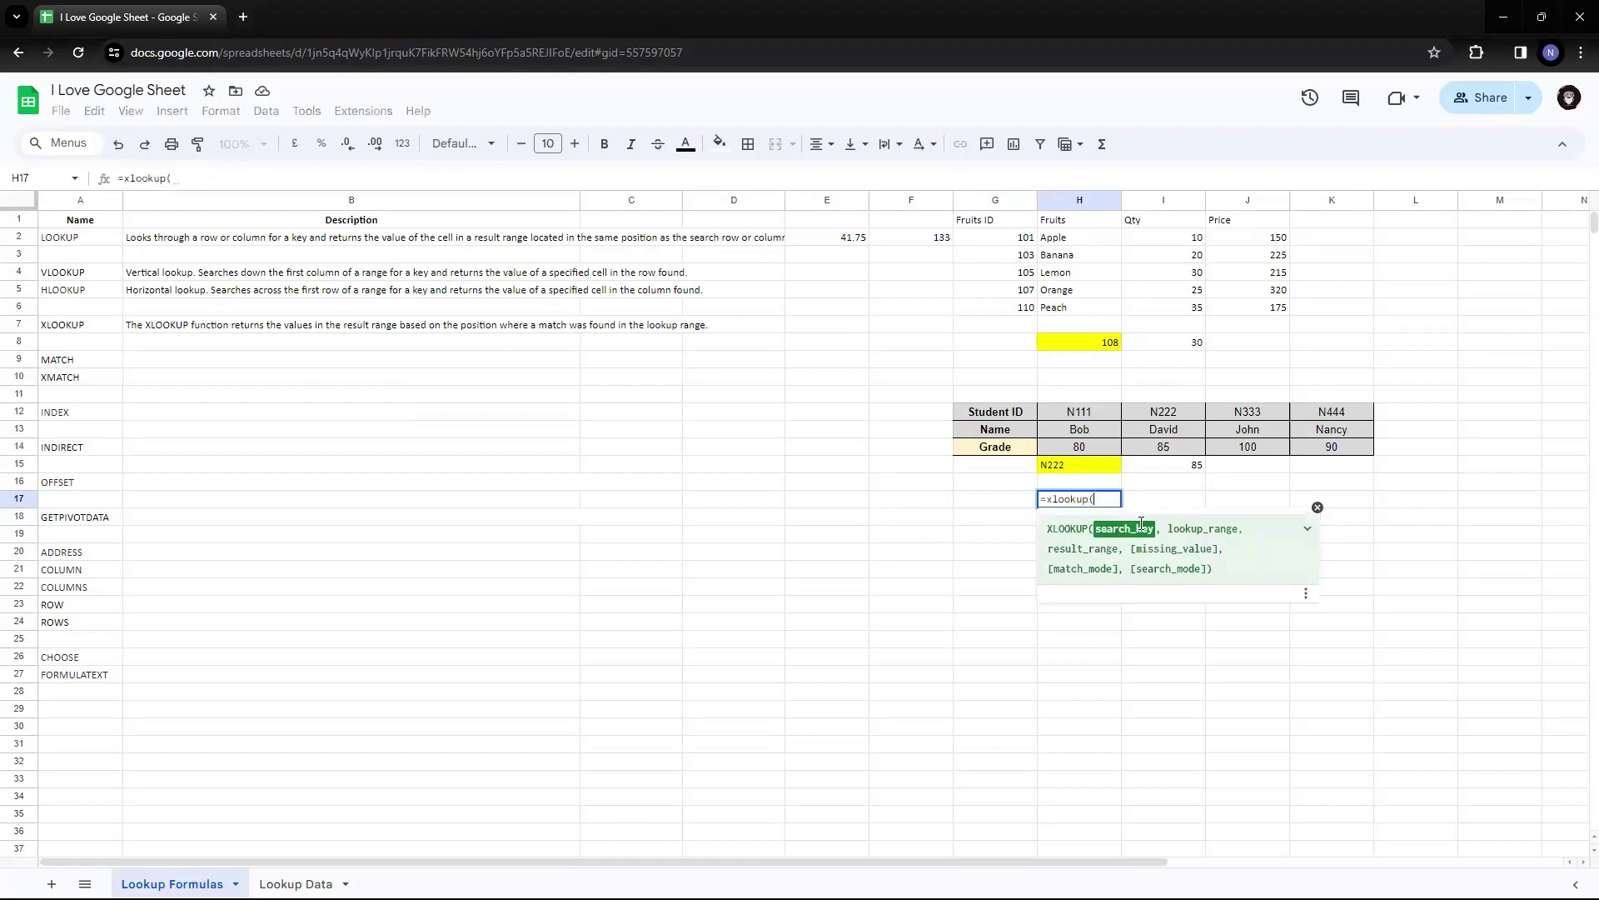
click(1005, 503)
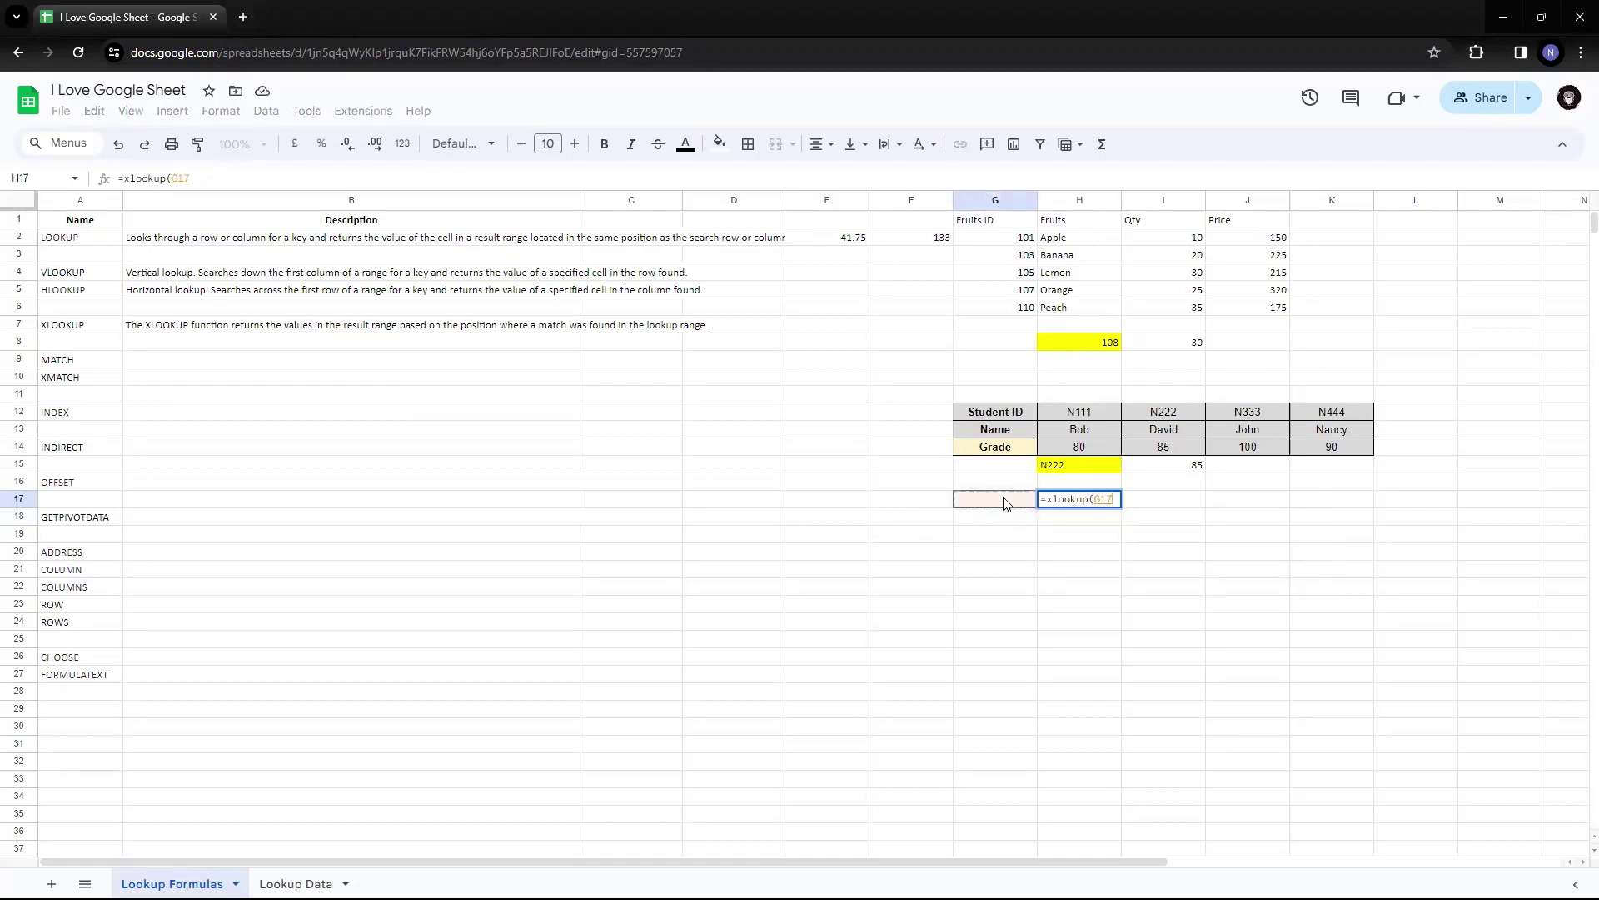
text(,)
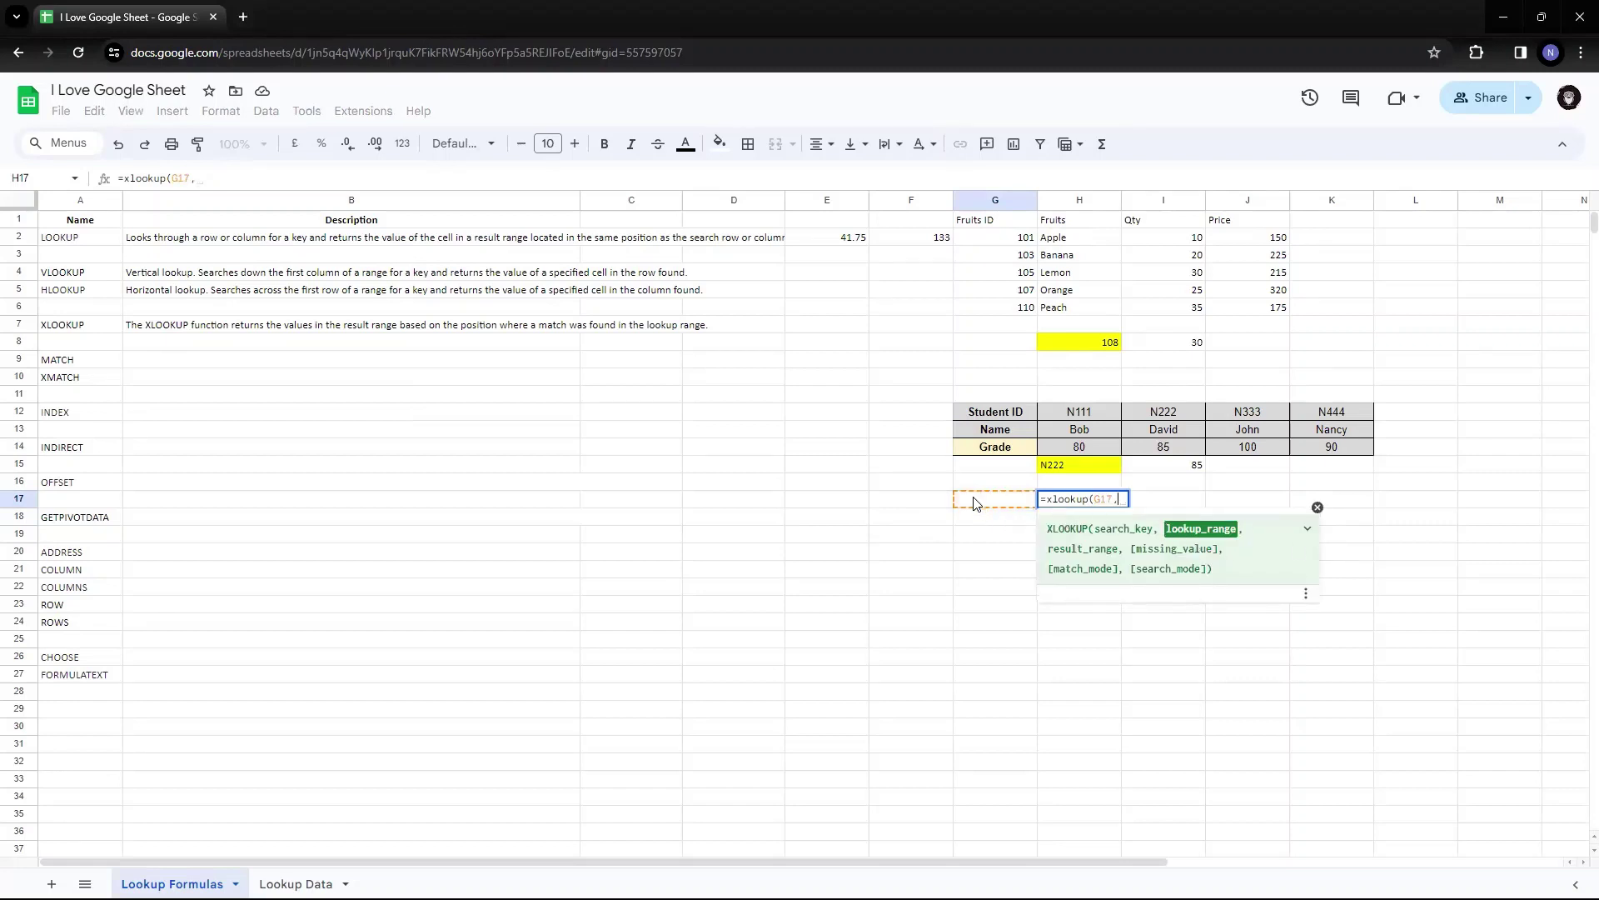
click(1066, 224)
drag(1067, 223, 1066, 306)
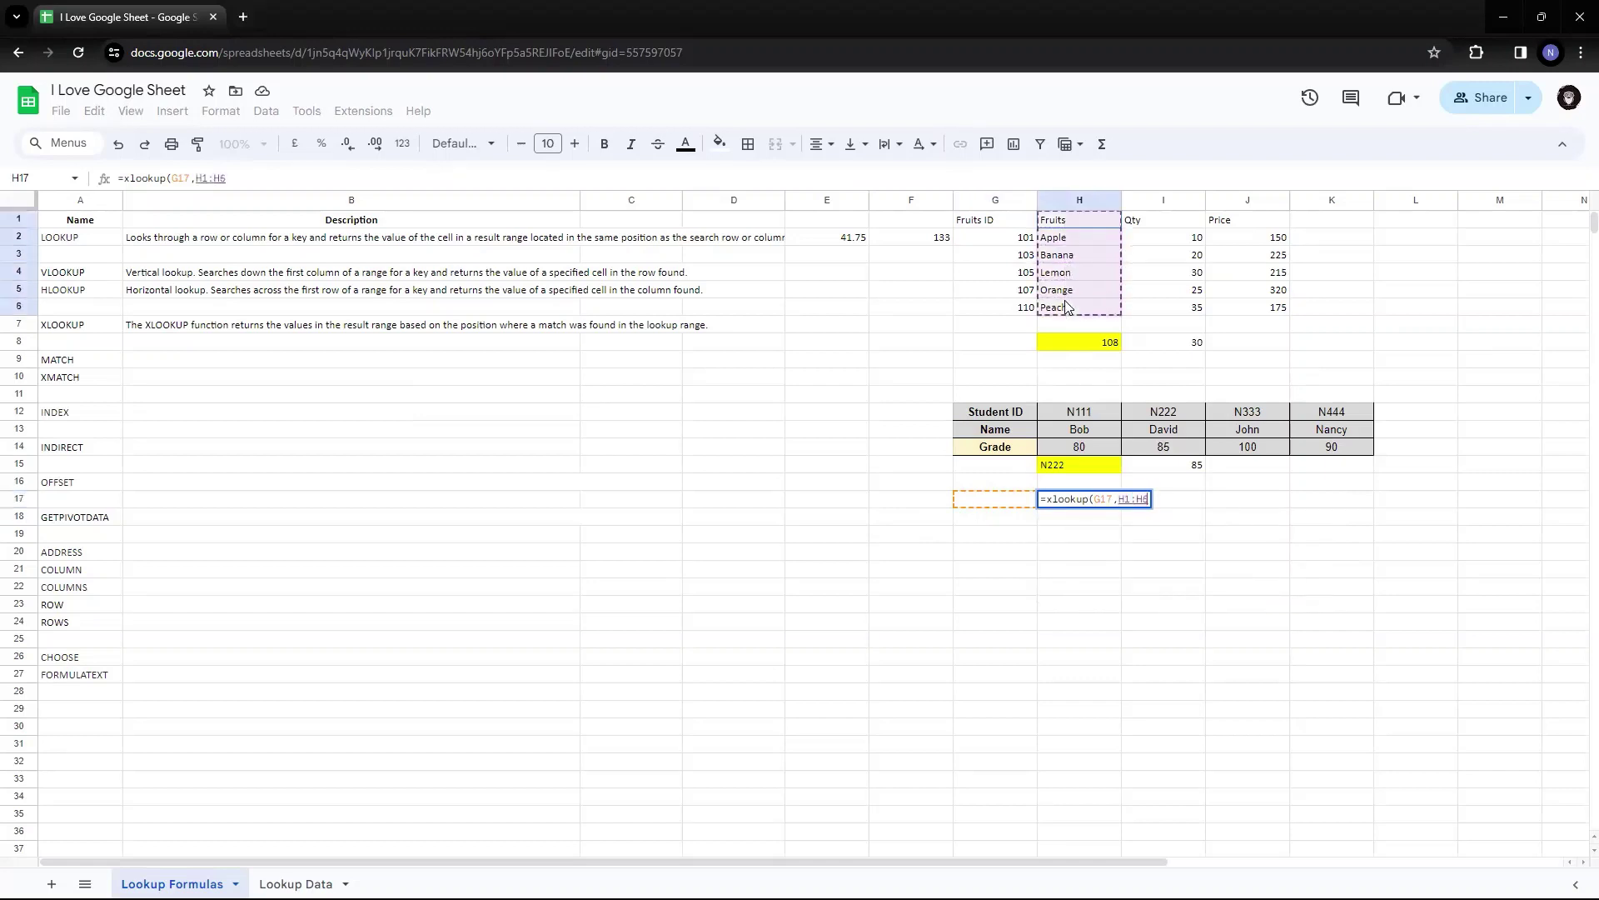
text(,)
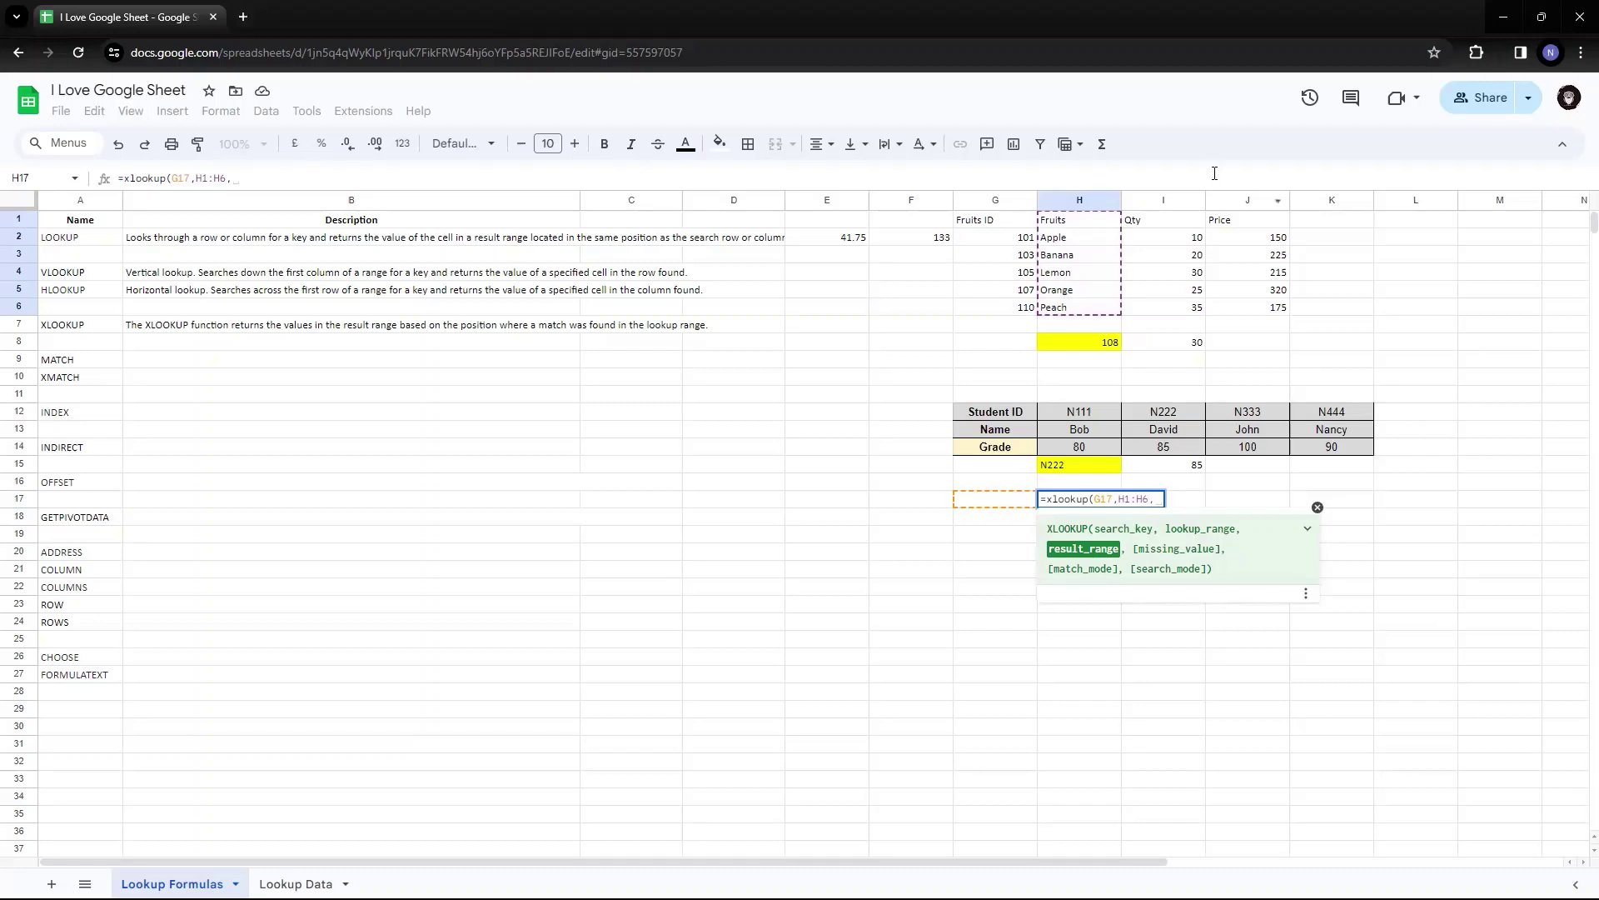
Add the Price range J1:J6 as the result, dropping the "Fruit Not Found" fallback
drag(1268, 223, 1263, 308)
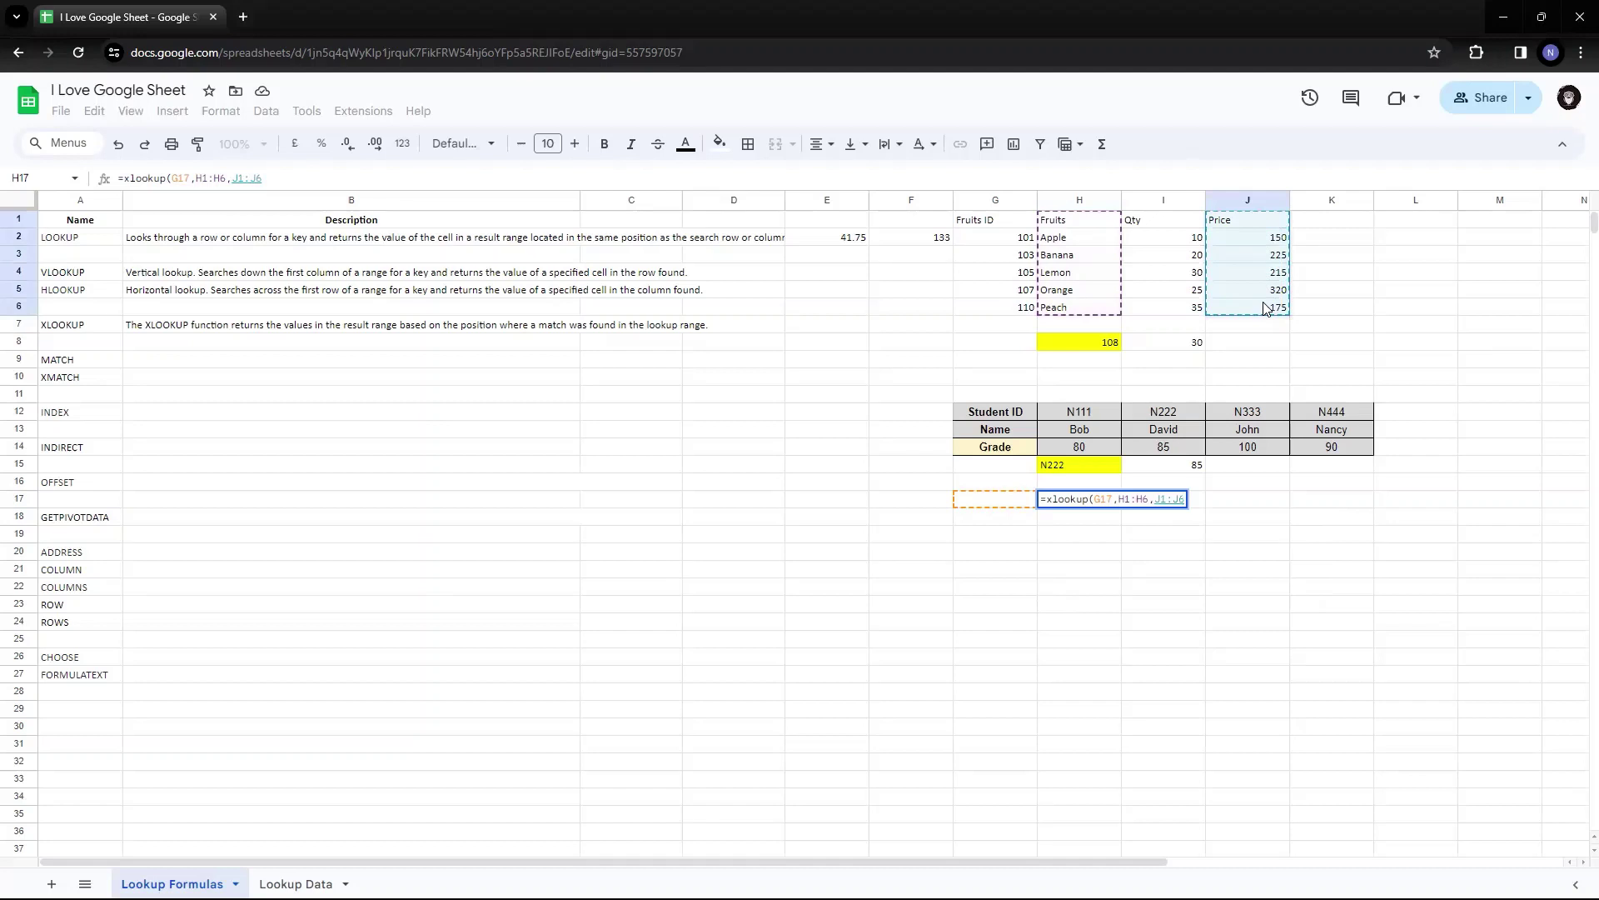
text(,)
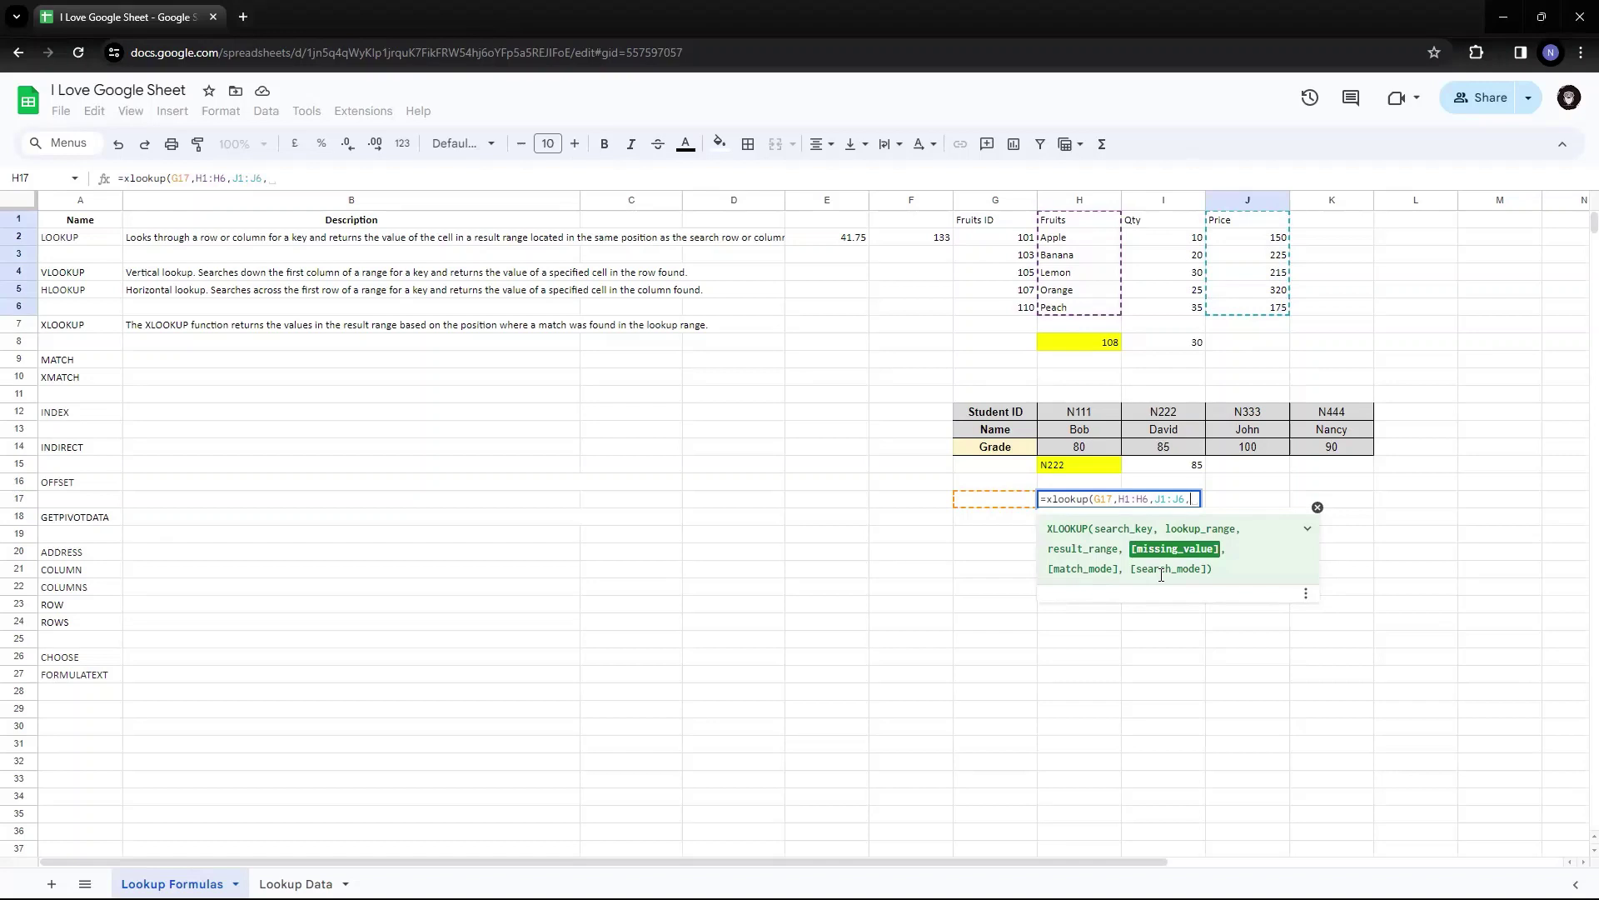
text("Fruit)
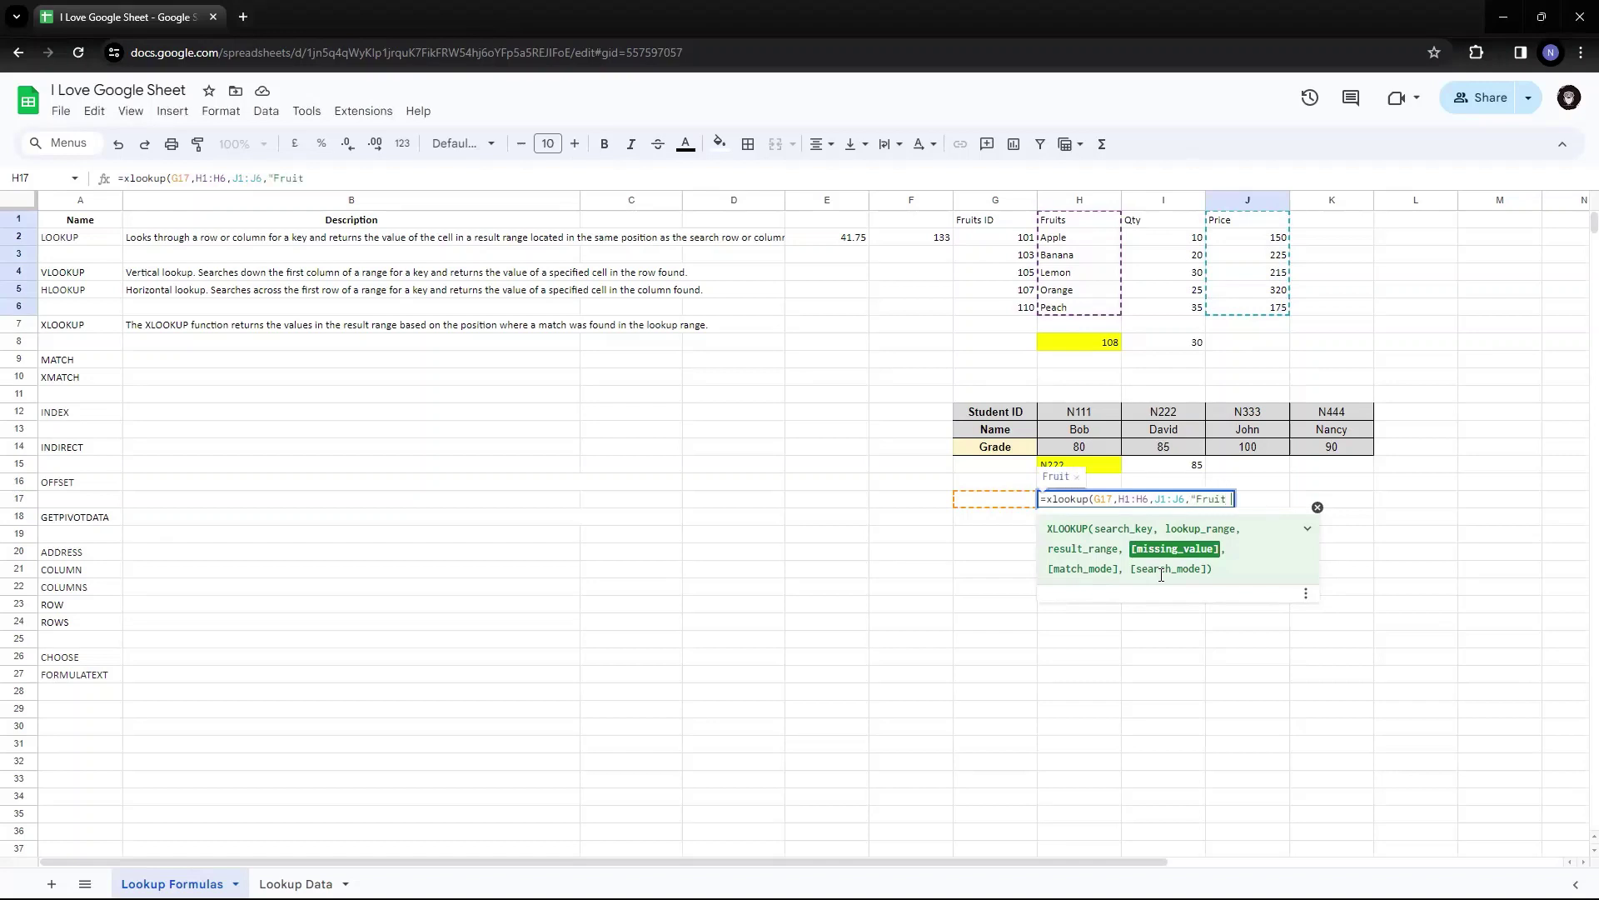
text( Not FOund)
key(BackSpace)
key(BackSpace)
key(BackSpace)
key(BackSpace)
key(BackSpace)
key(BackSpace)
key(BackSpace)
key(BackSpace)
key(BackSpace)
key(BackSpace)
key(BackSpace)
key(BackSpace)
key(BackSpace)
key(BackSpace)
key(BackSpace)
key(BackSpace)
key(BackSpace)
Close and commit the H17 formula, then enter Apple in G17
text())
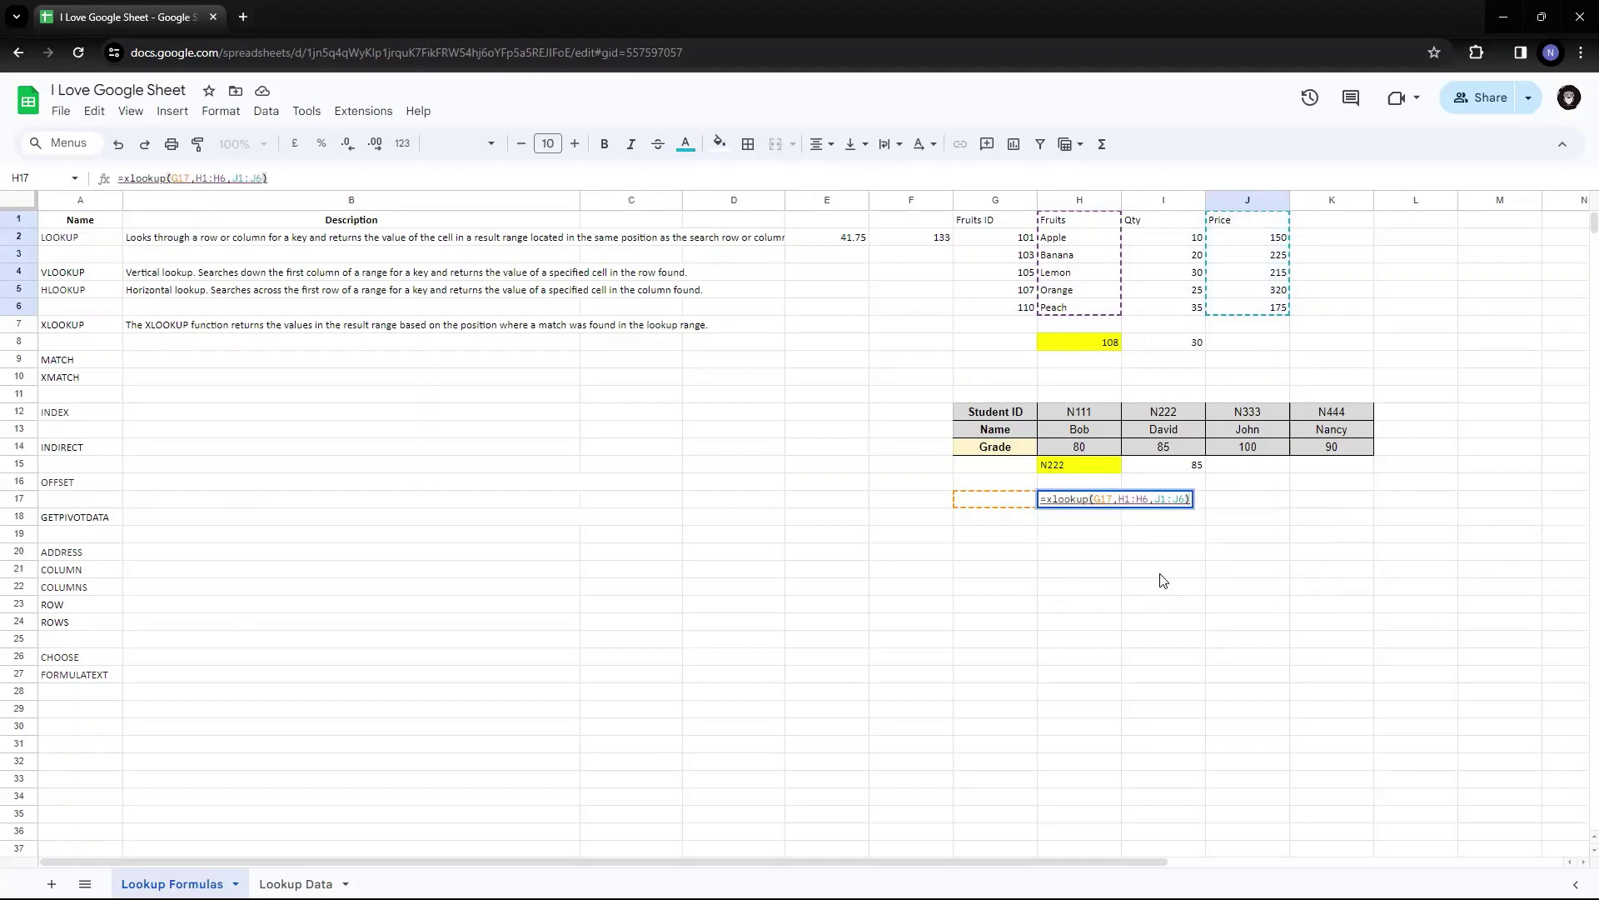
key(Return)
key(Up)
key(Left)
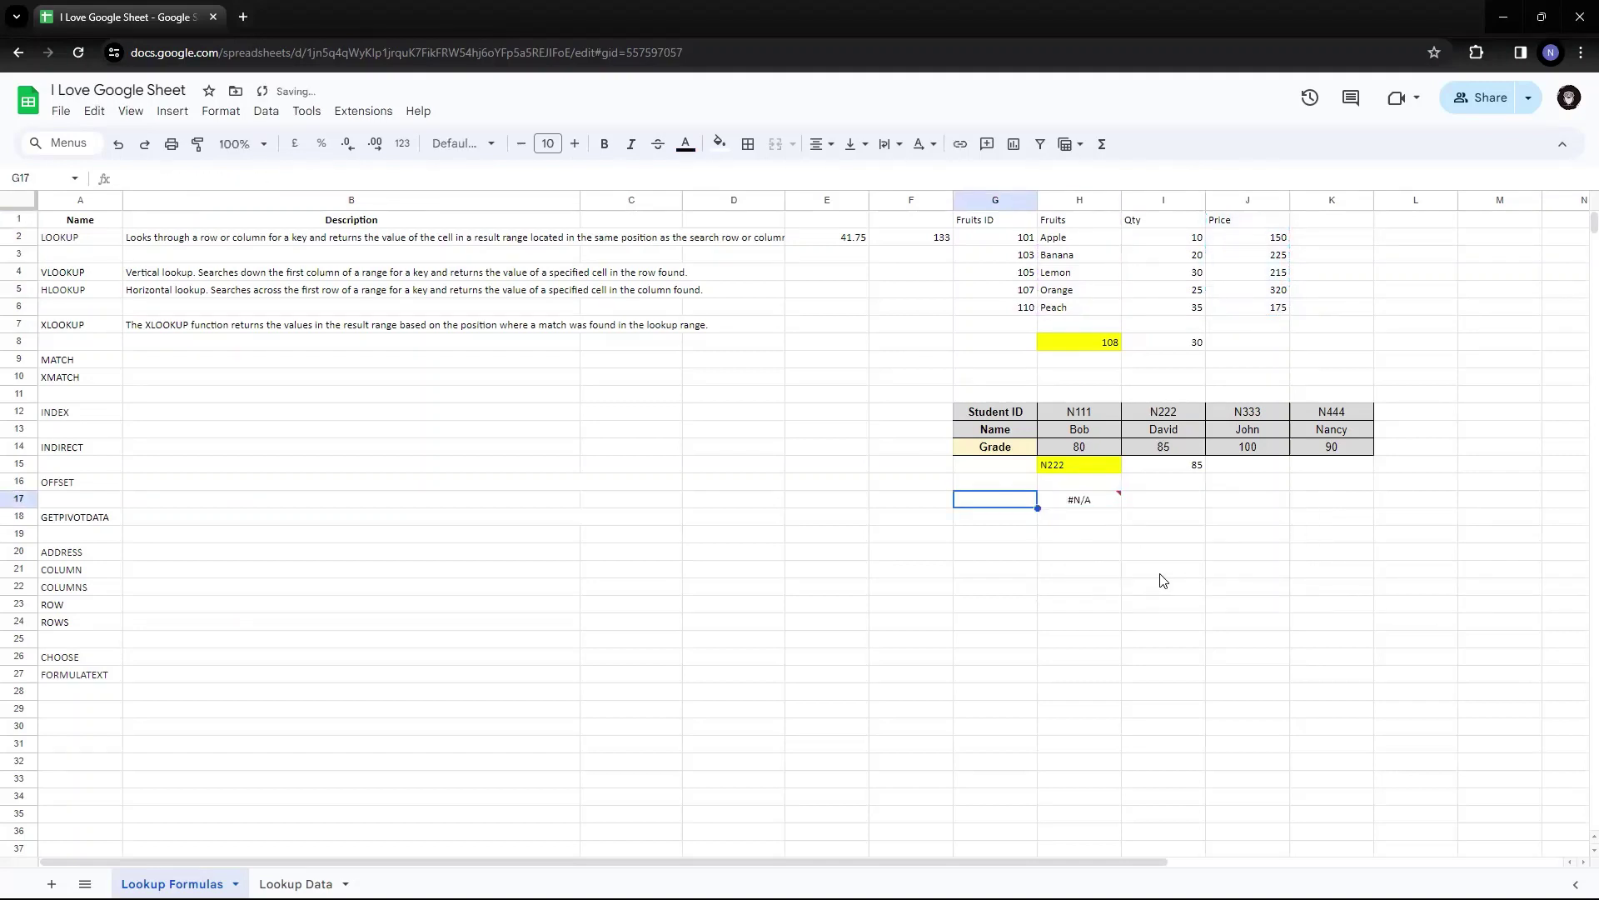
text(Apple)
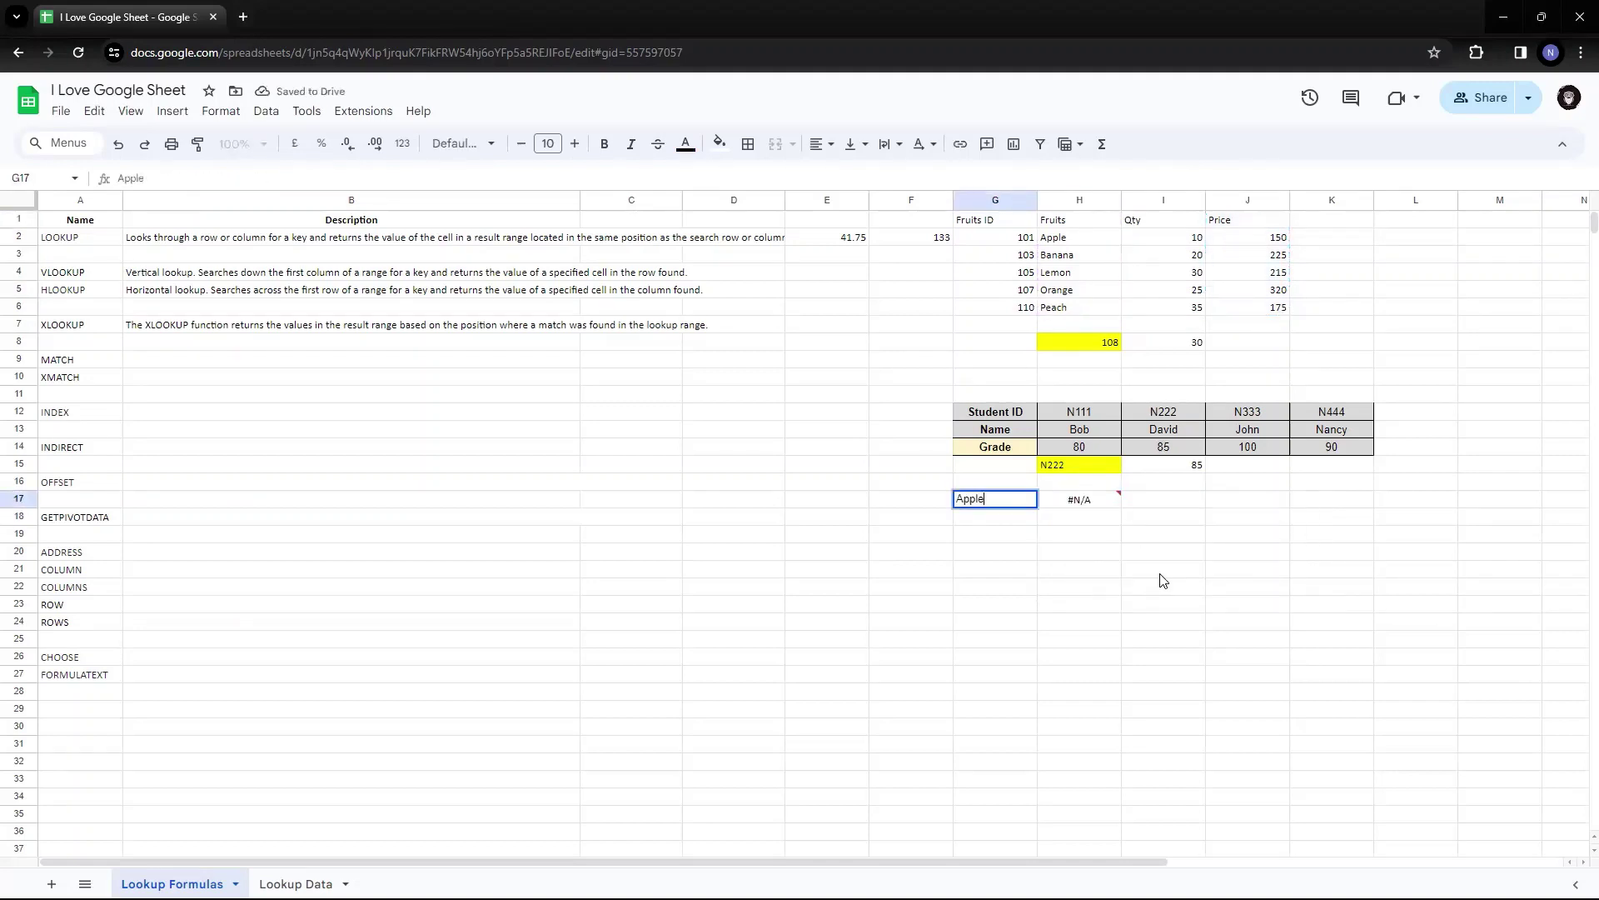
key(Return)
Copy H17's lookup formula into I17
key(Up)
key(Right)
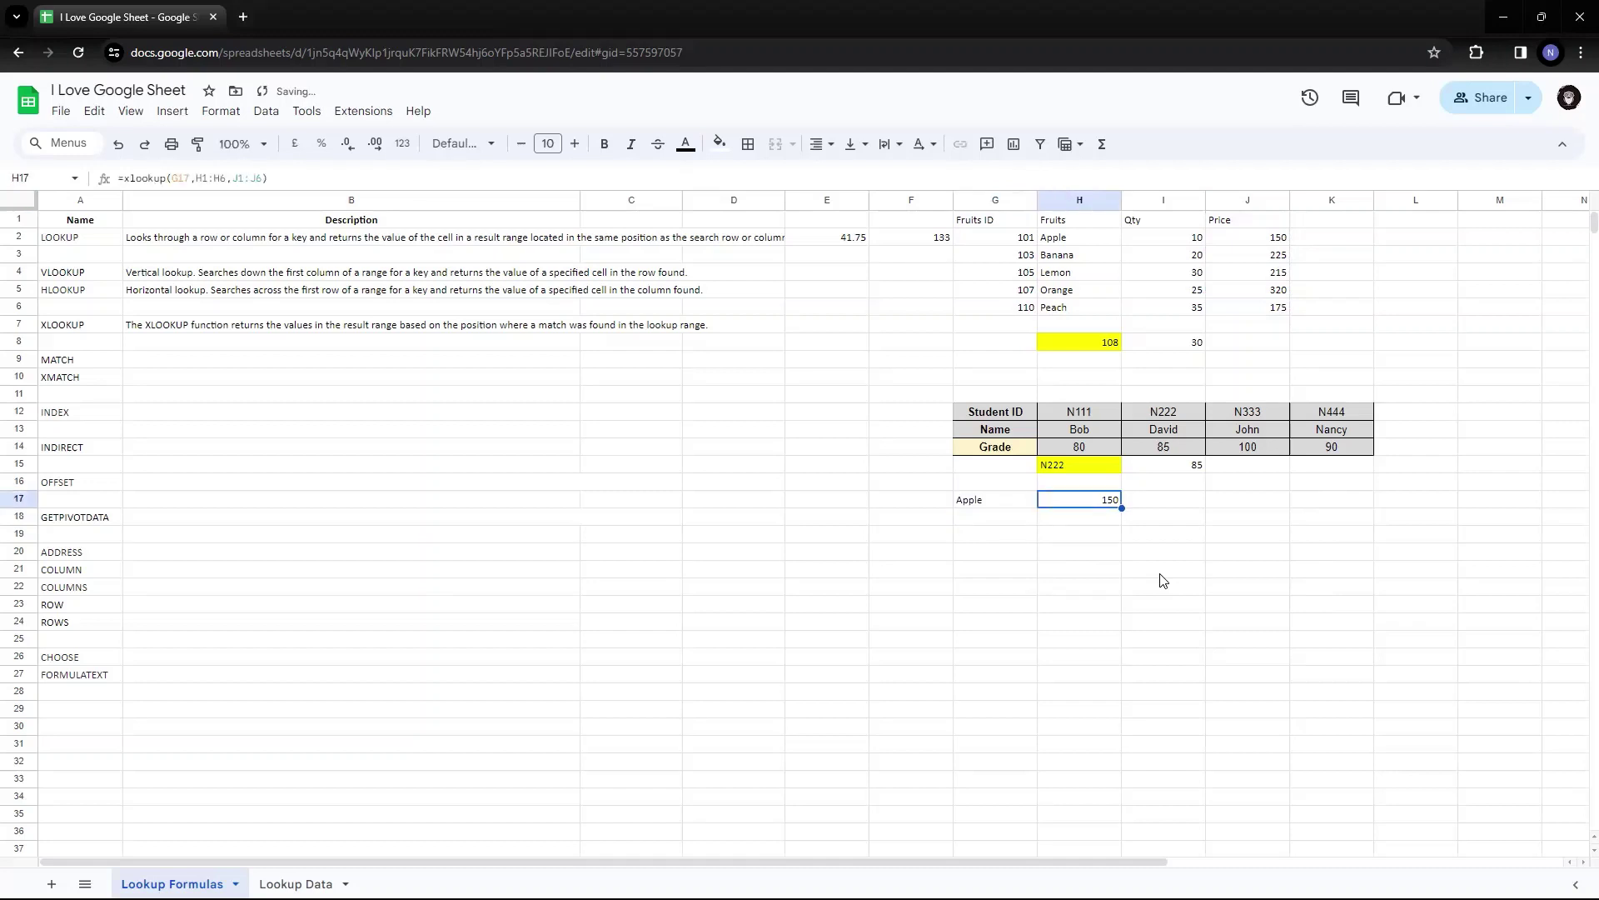
key(Left)
key(Right)
key(F2)
key(ctrl+a)
key(ctrl+c)
key(Escape)
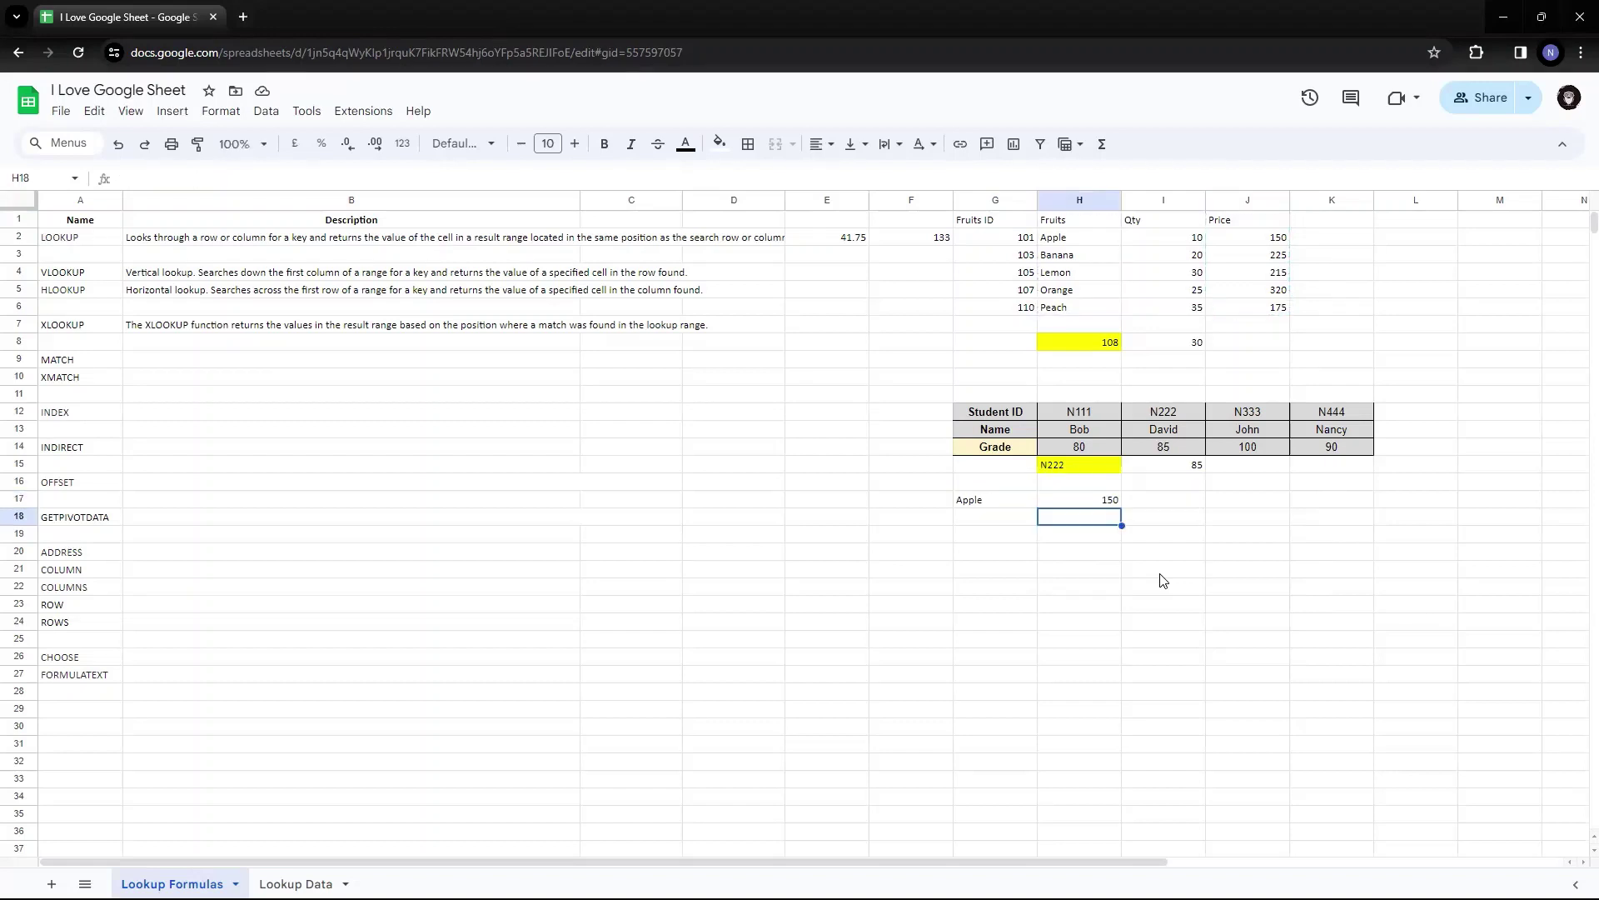
key(Right)
key(ctrl+v)
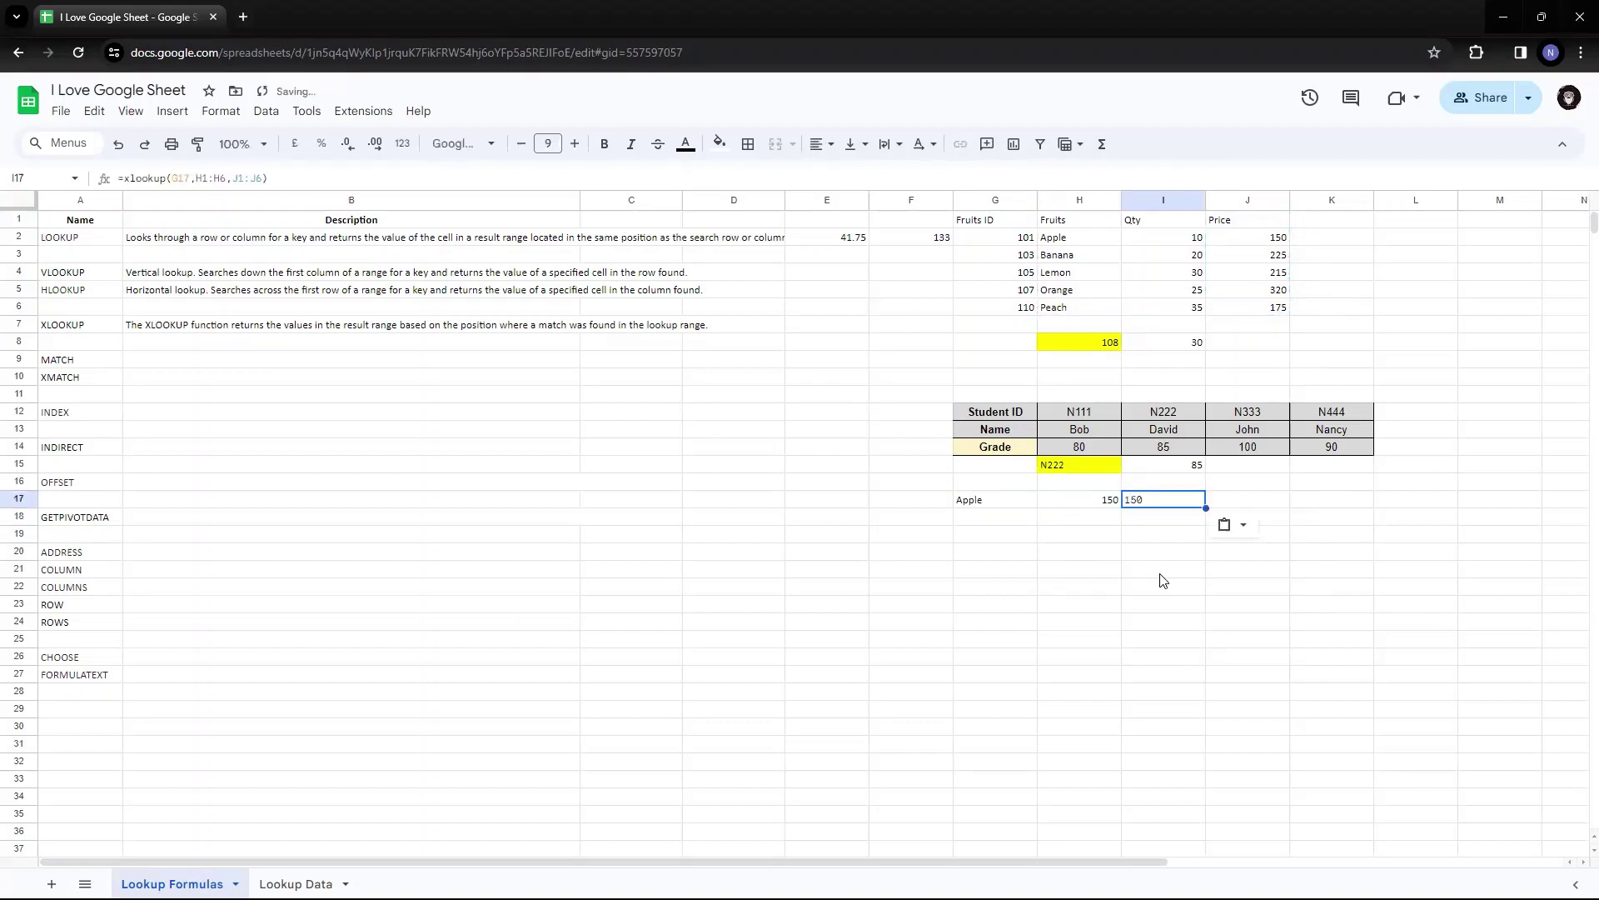
key(Left)
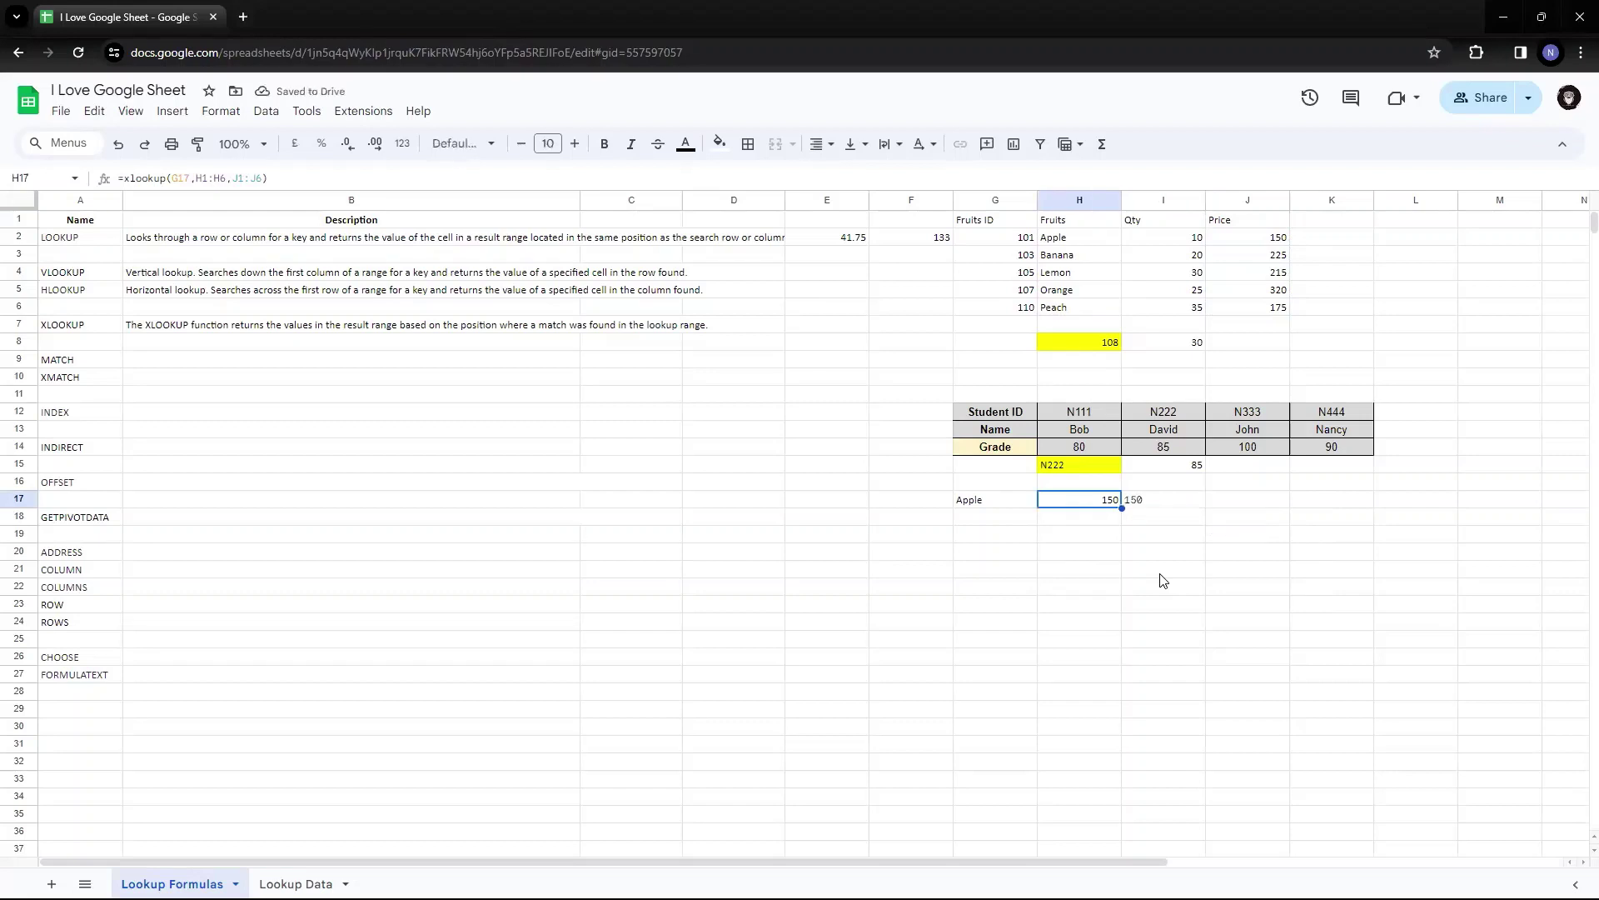
Apply H17's formatting to I17 and begin editing I17's lookup ranges
click(201, 147)
click(1155, 495)
double_click(1154, 493)
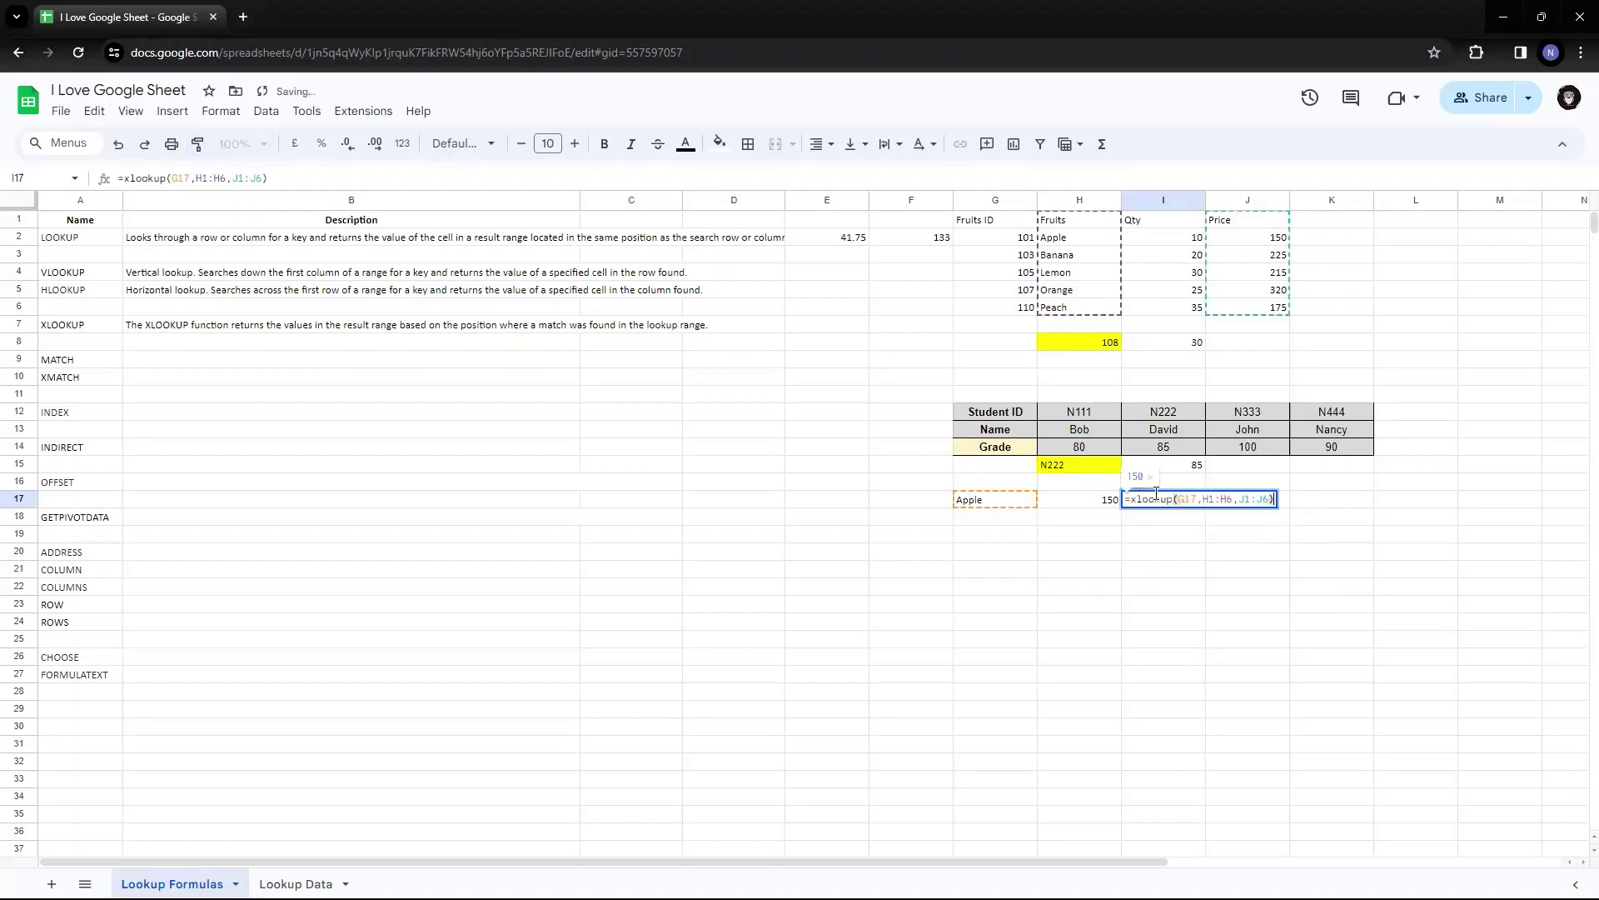
key(Left)
key(Left)
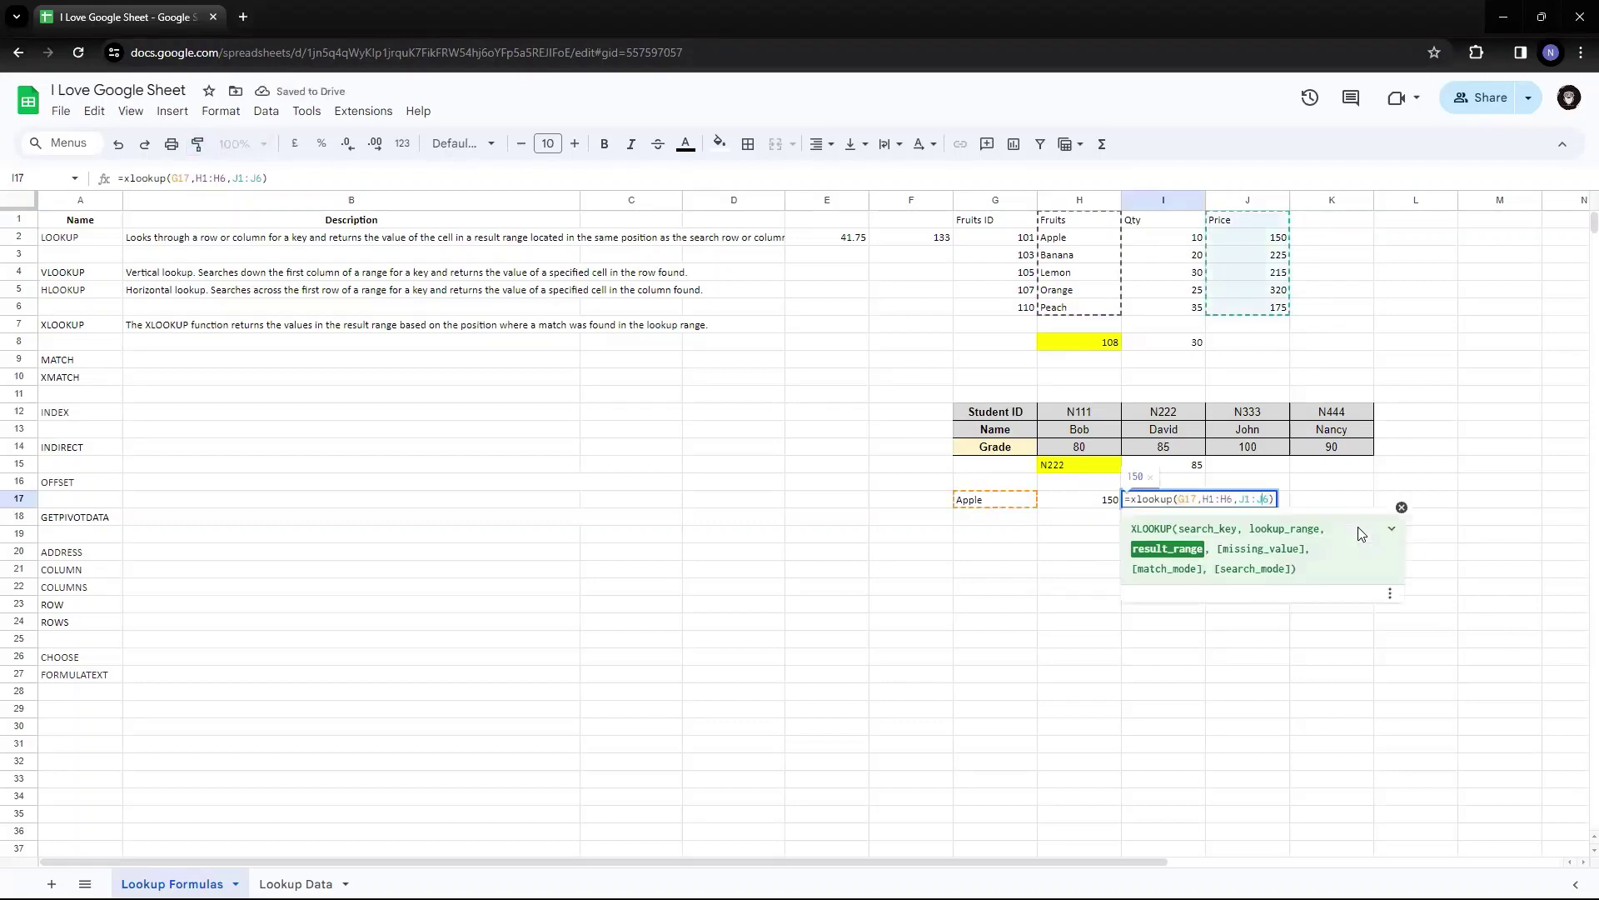
key(Left)
key(Left)
key(Left)
key(Left)
key(Left)
key(Left)
key(Left)
key(Left)
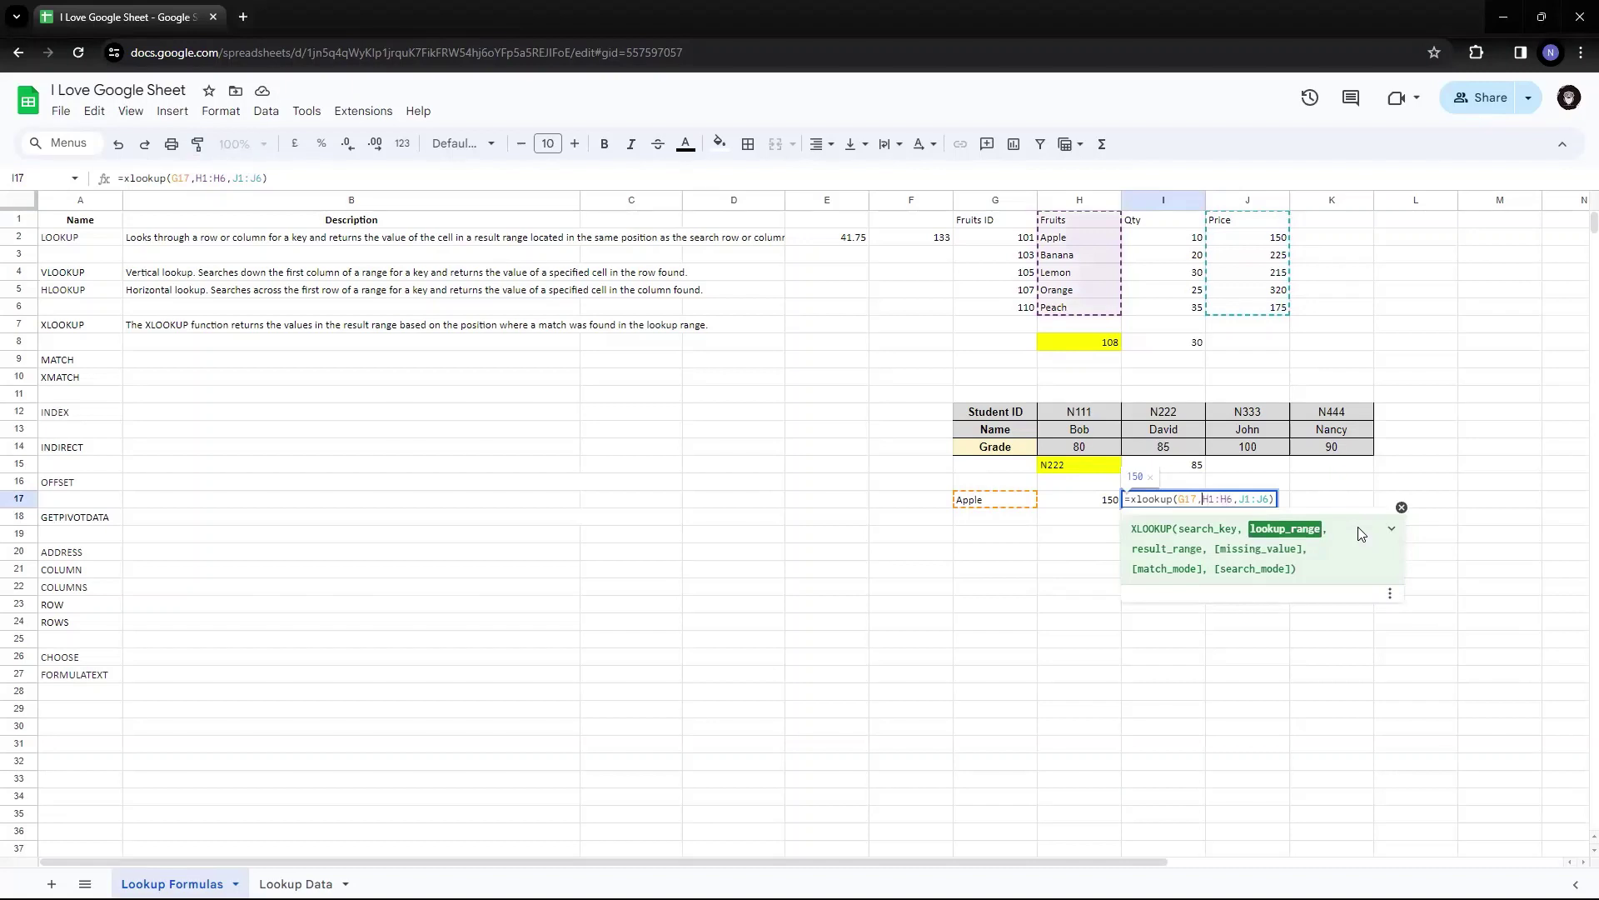
key(Delete)
key(Delete)
key(Delete)
key(Delete)
key(Delete)
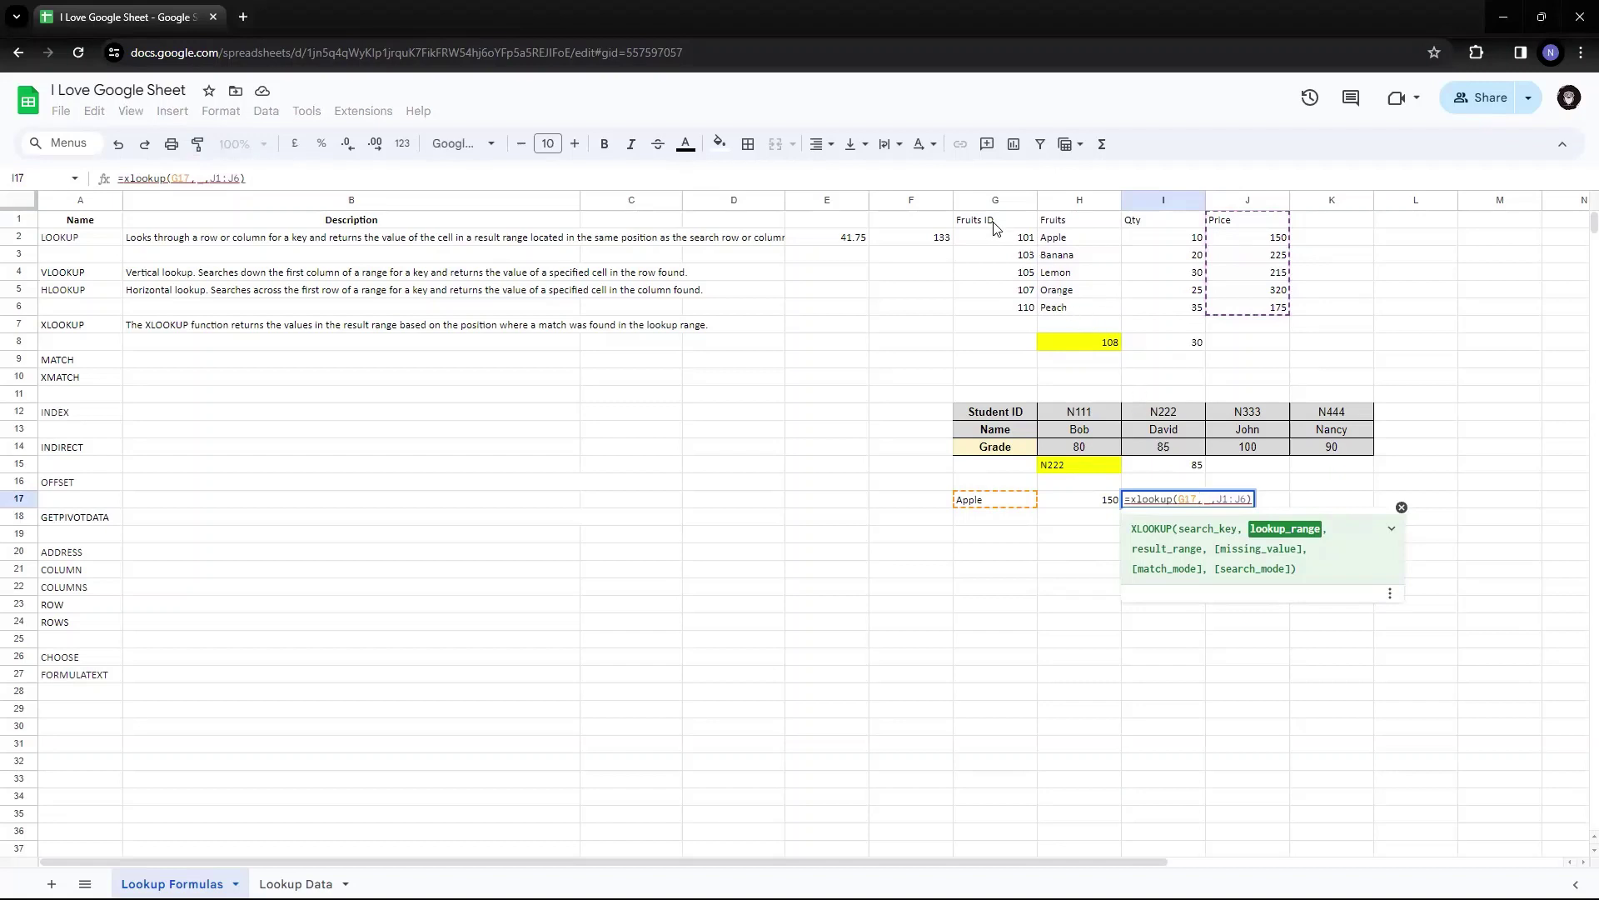
drag(996, 222, 997, 308)
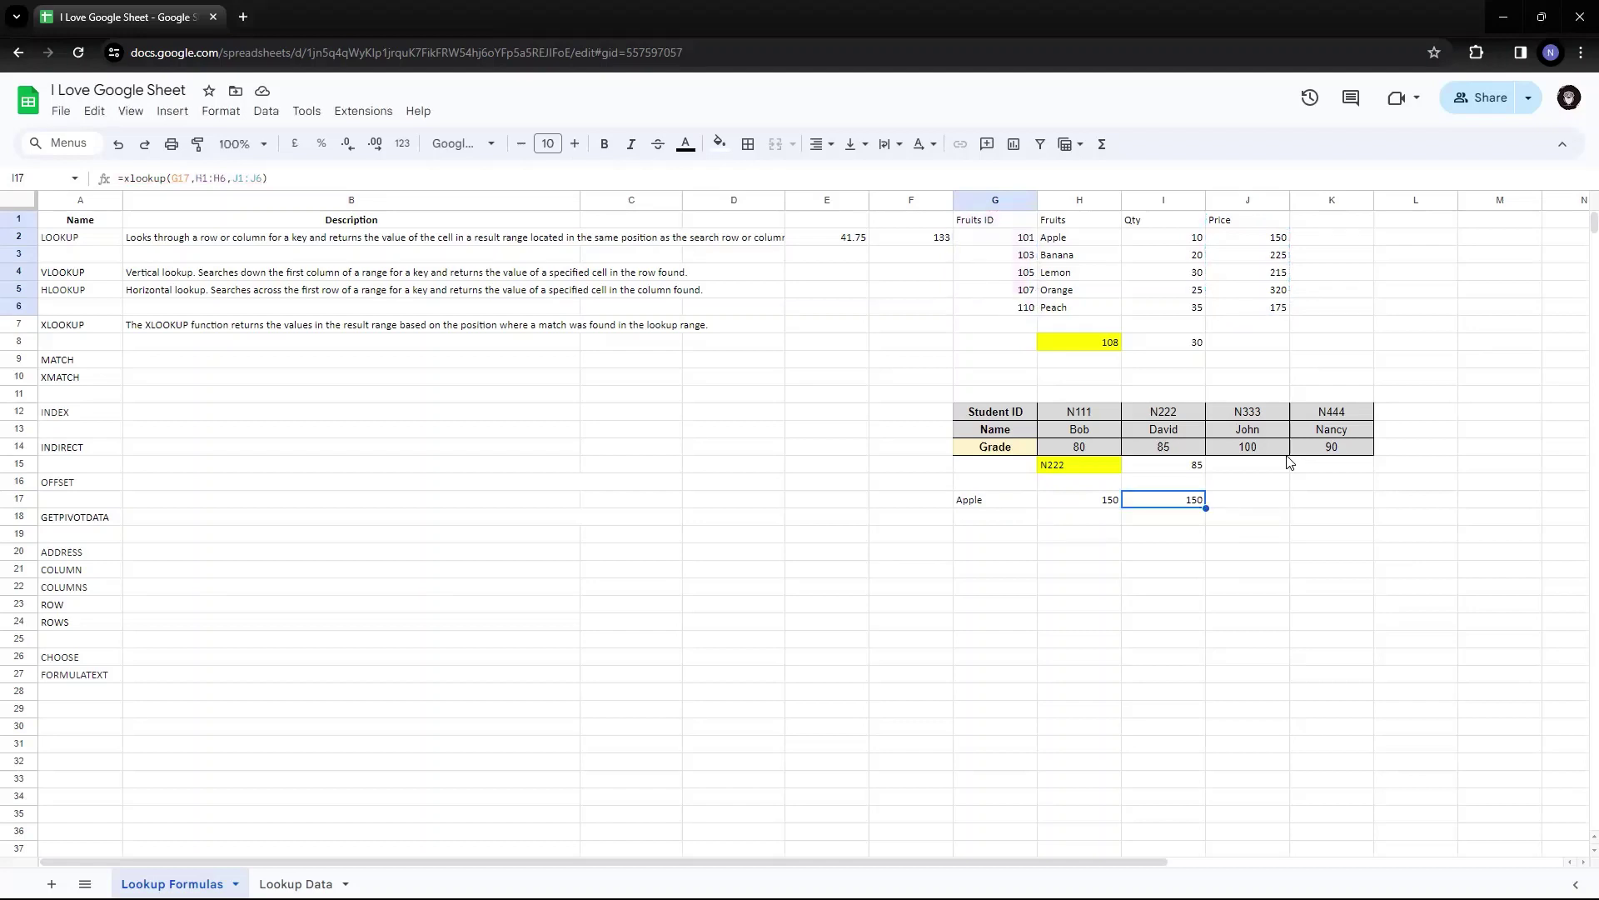
Change I17 to =xlookup(G17,H1:H6,G1:G6) so it returns Apple's Fruits ID 101
key(F2)
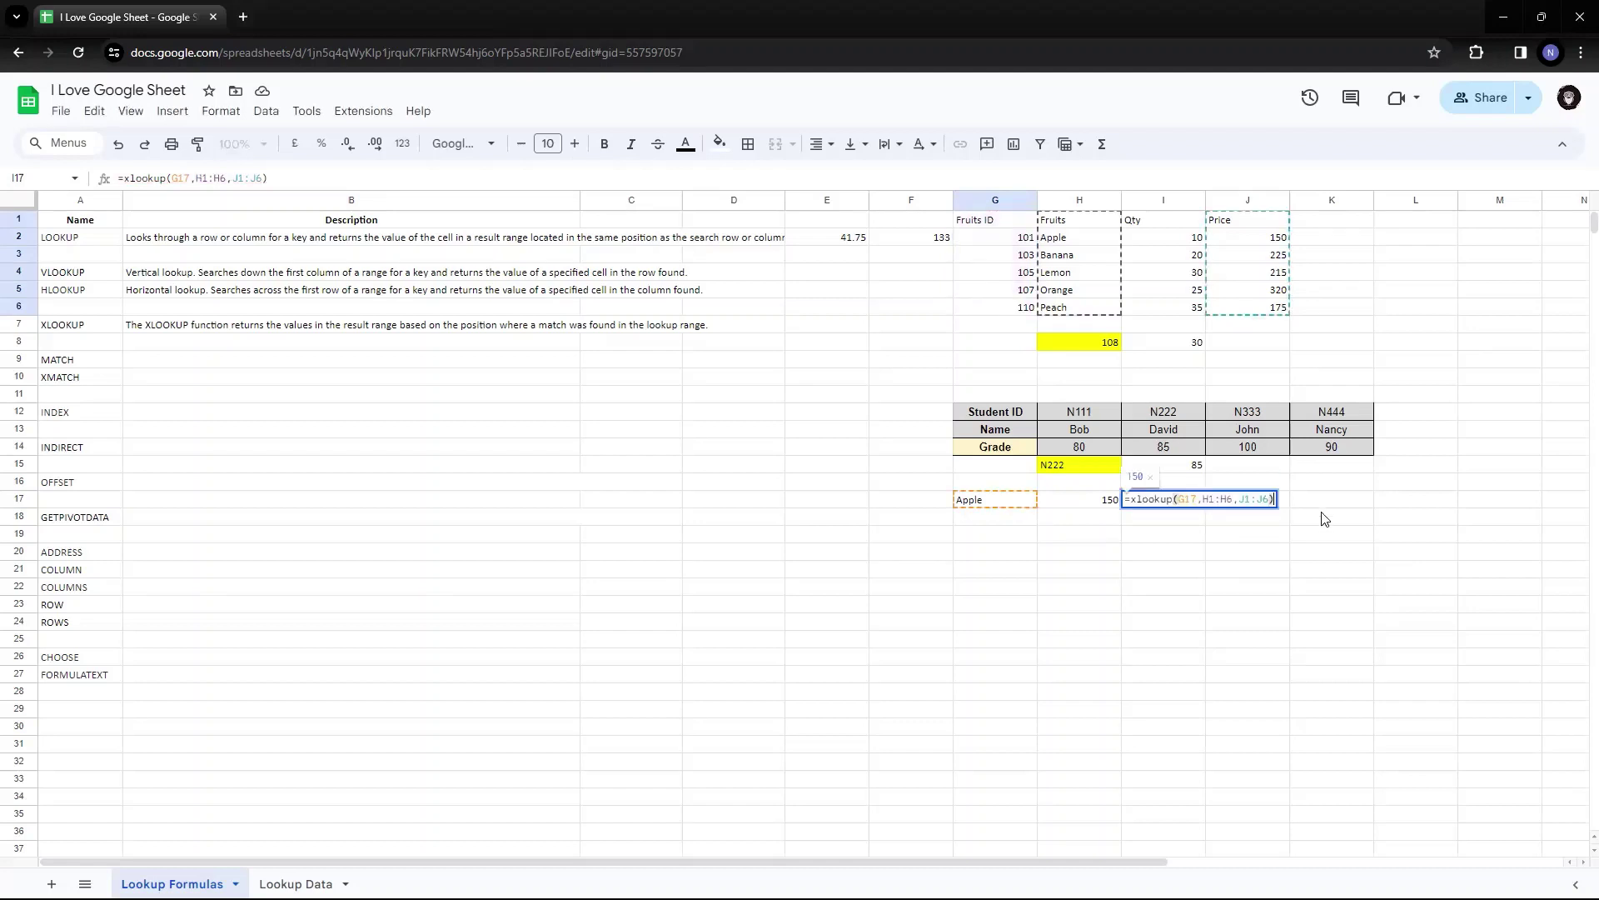
drag(1239, 498, 1272, 497)
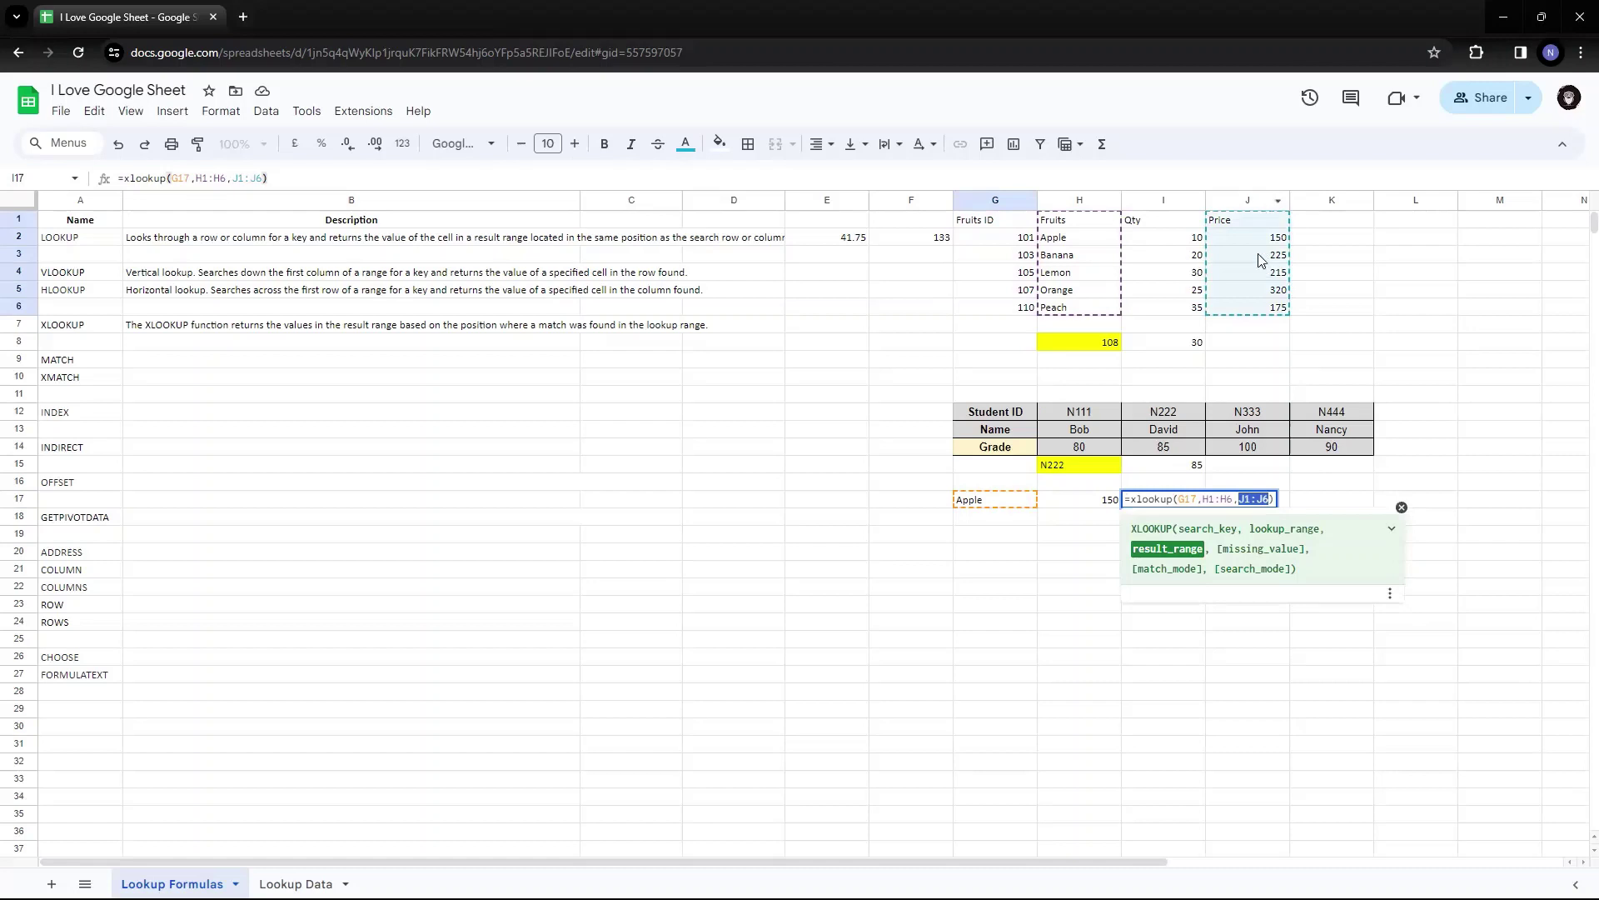
key(BackSpace)
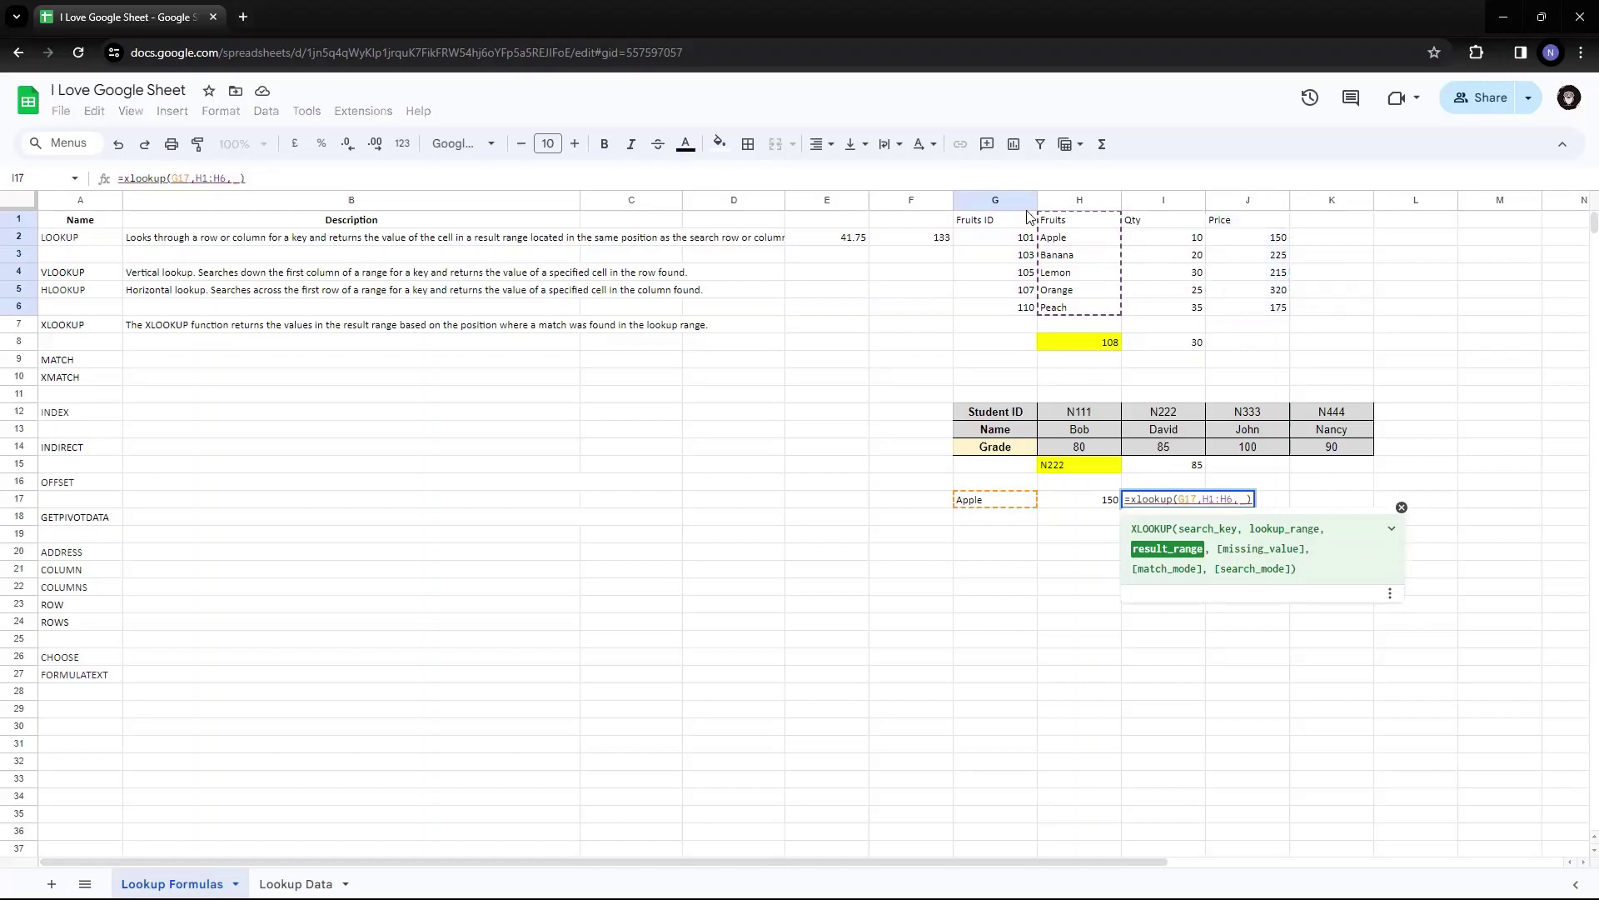
click(1002, 222)
drag(1002, 222, 1004, 311)
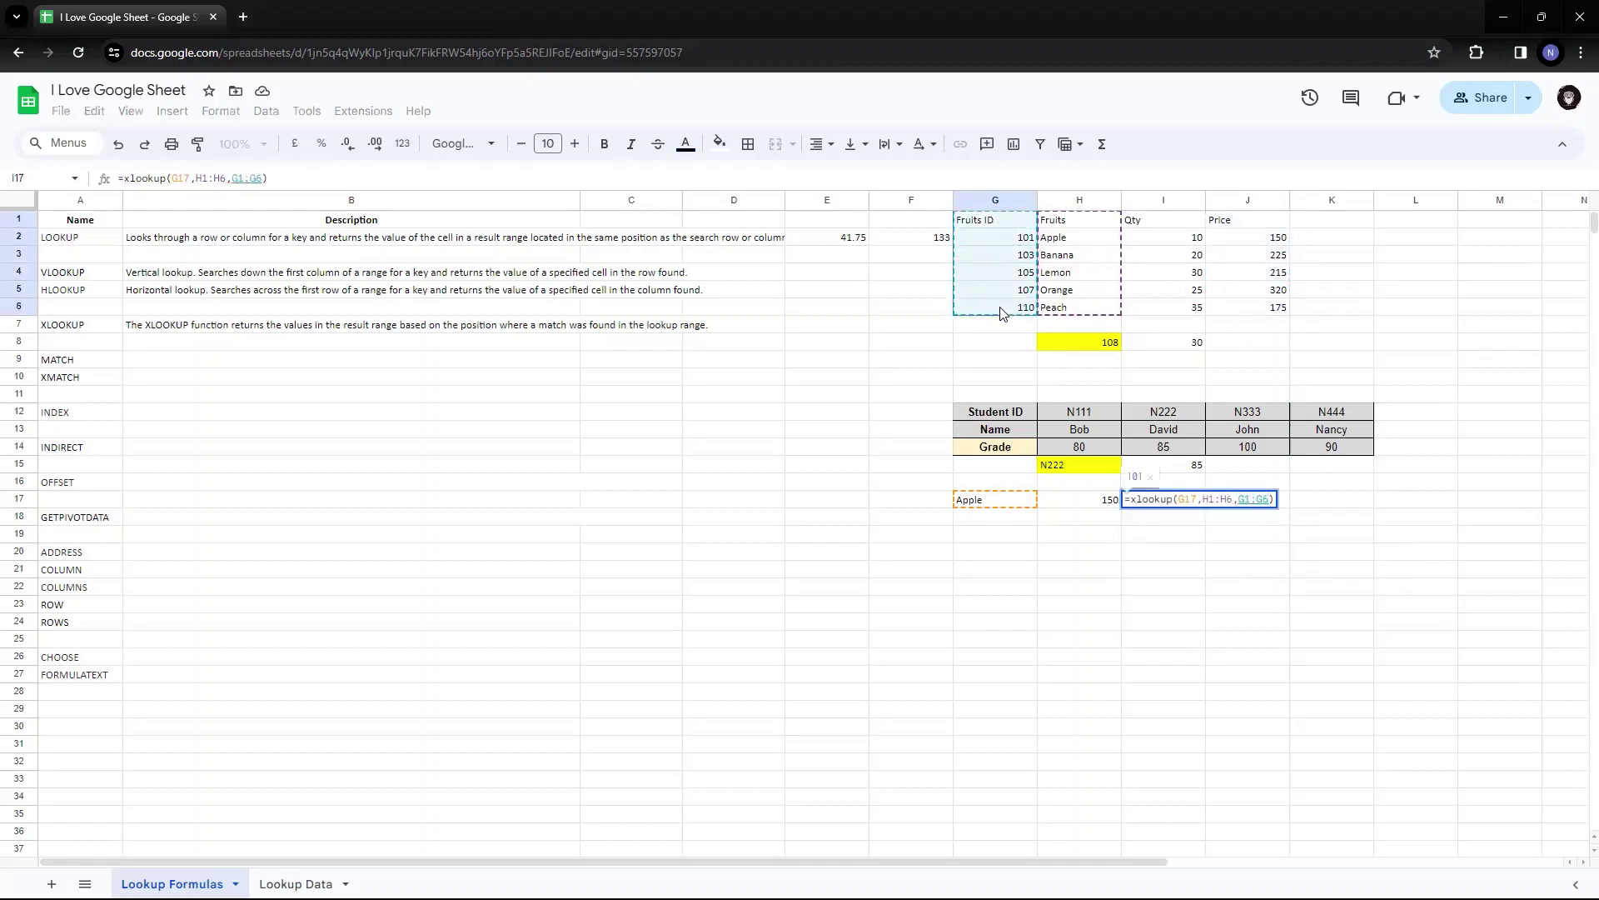
key(Return)
Review G17's search value and the formulas in H17 and I17 without changes
key(Up)
key(Left)
key(Right)
key(Right)
key(Left)
key(Left)
key(Left)
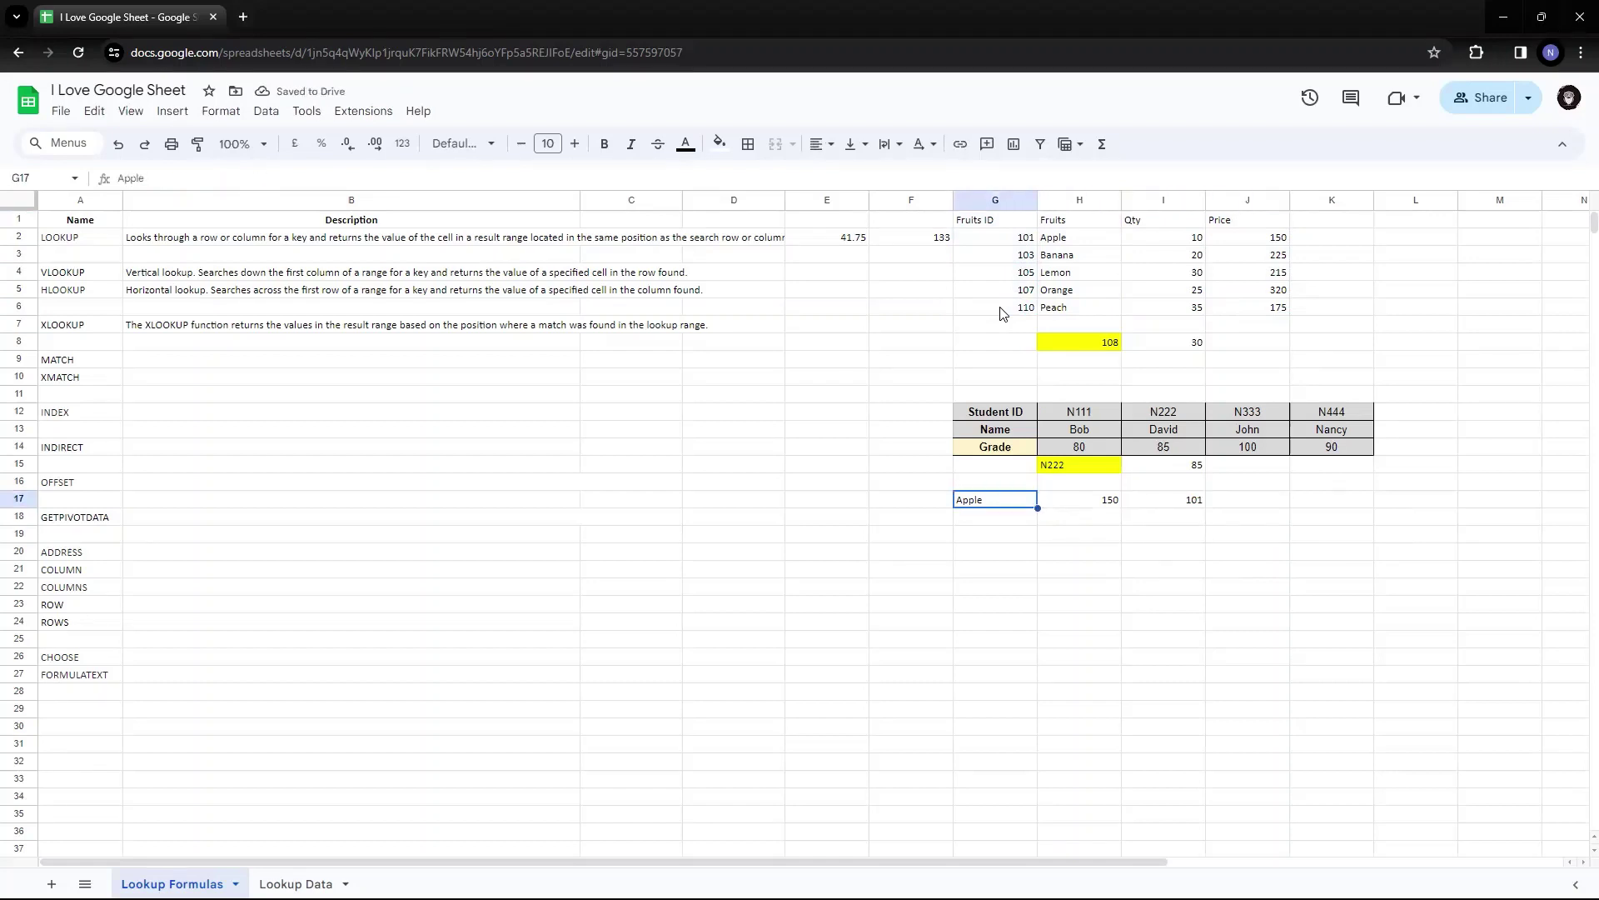
key(F2)
key(Escape)
key(Right)
key(Right)
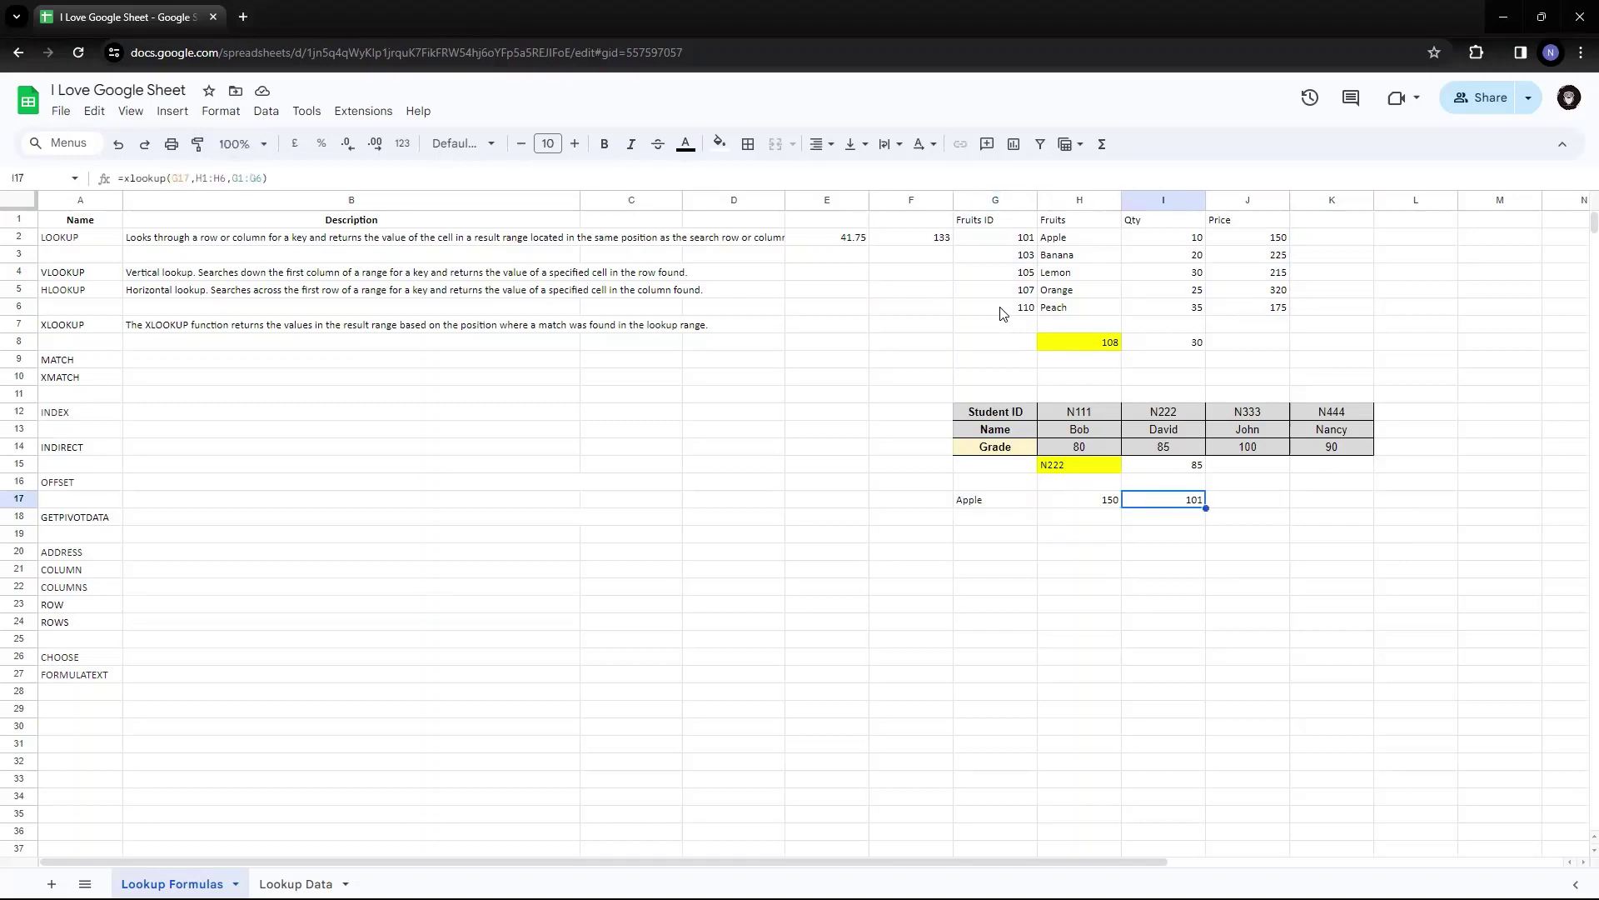
key(Left)
key(F2)
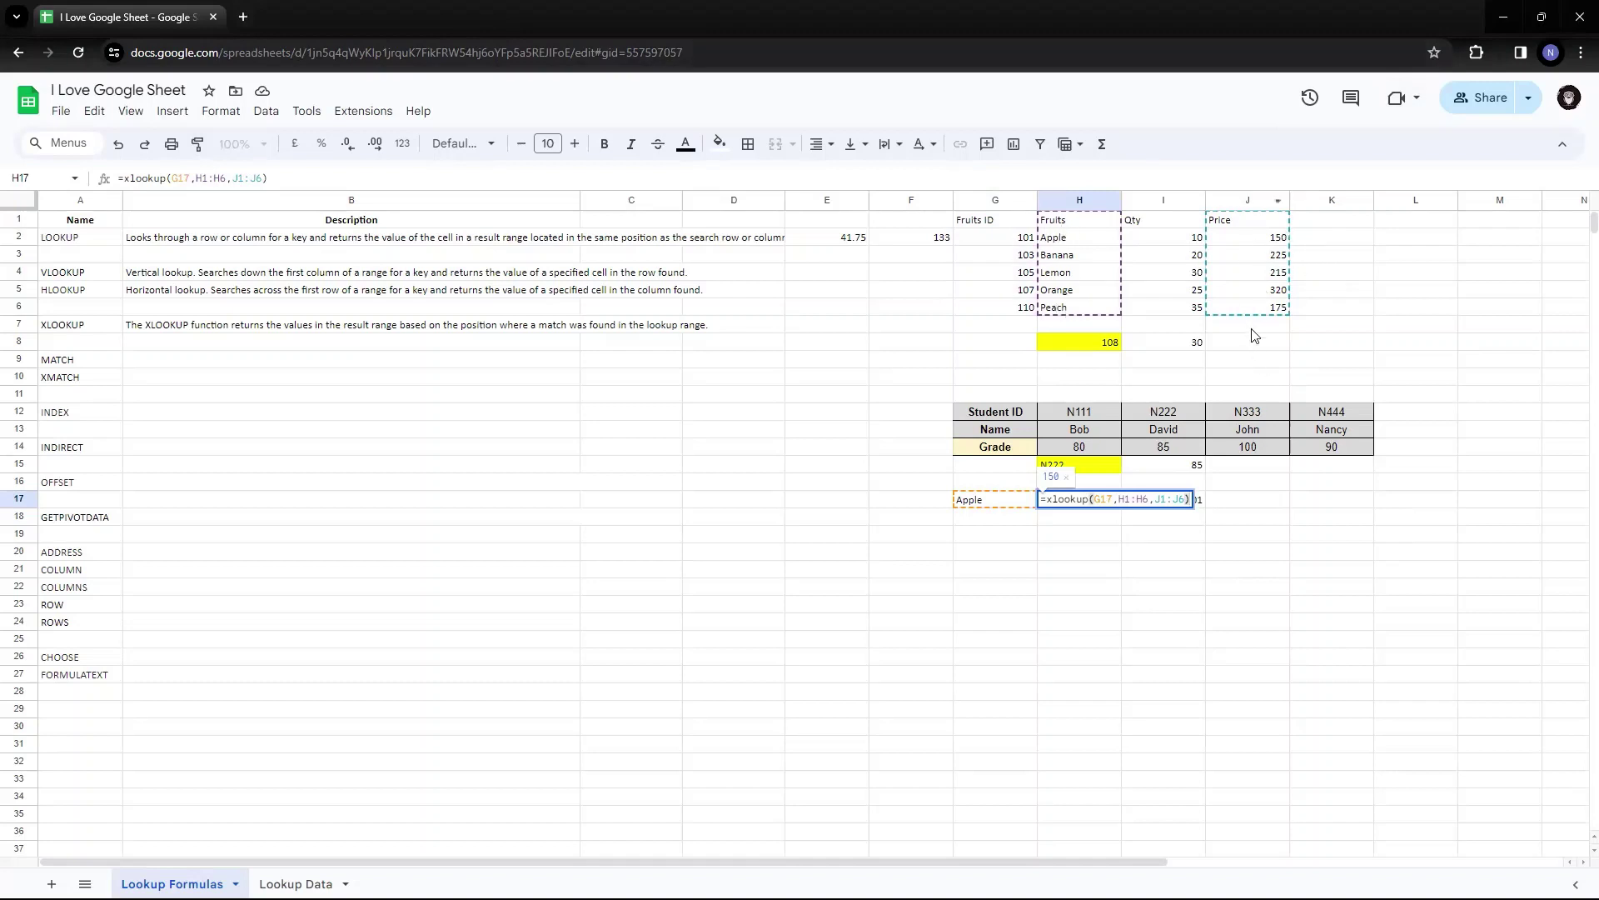
key(Escape)
click(1254, 503)
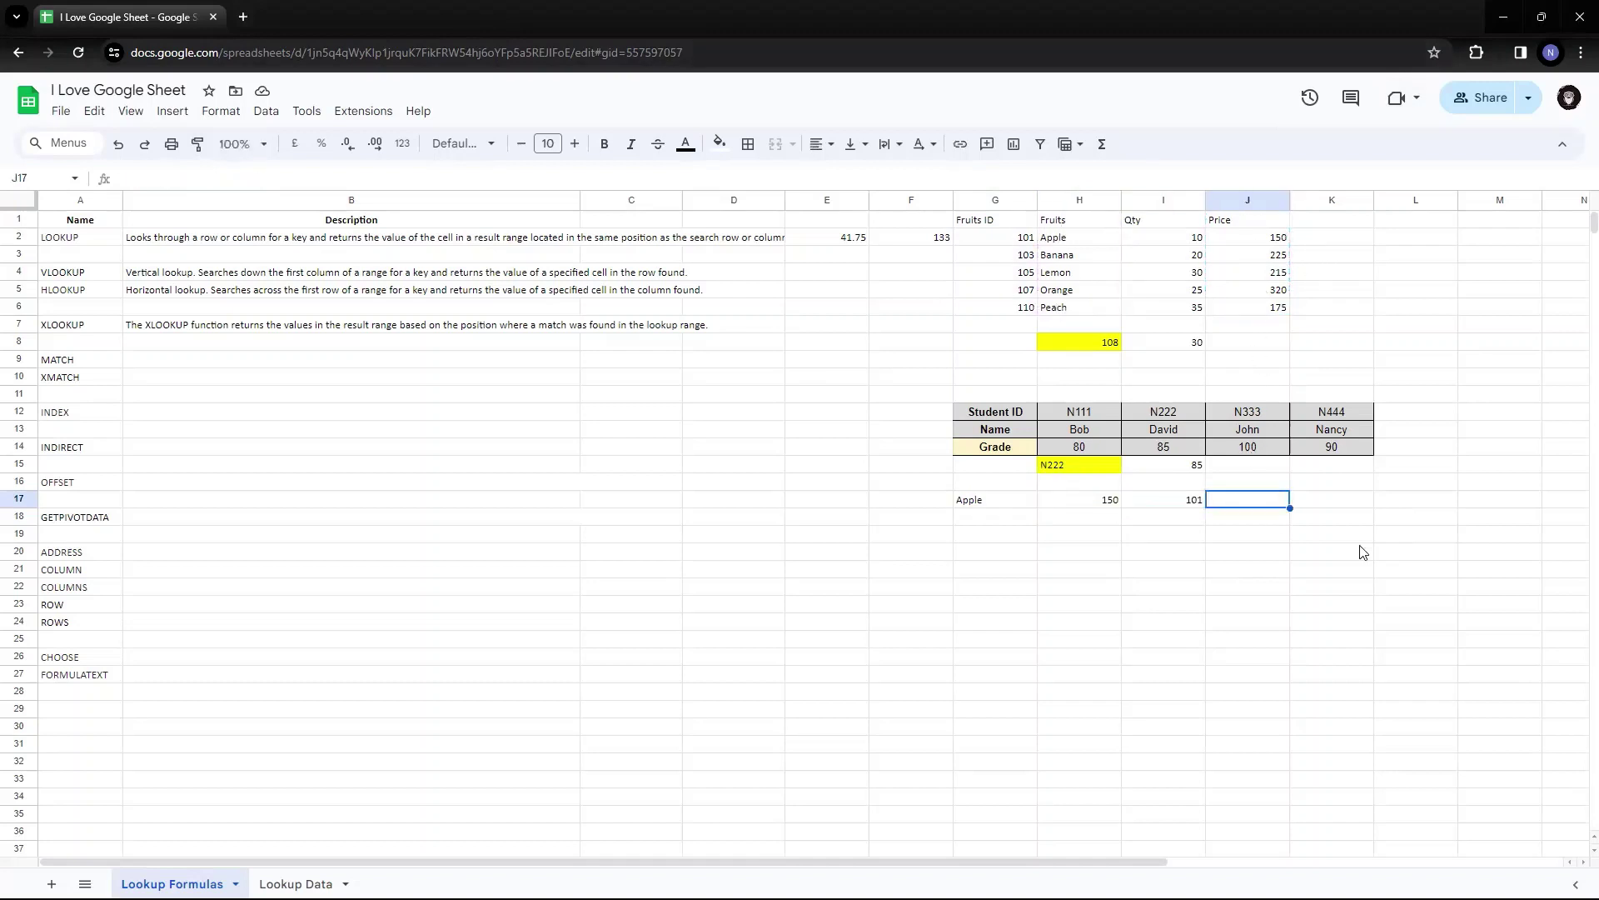
key(Left)
key(Return)
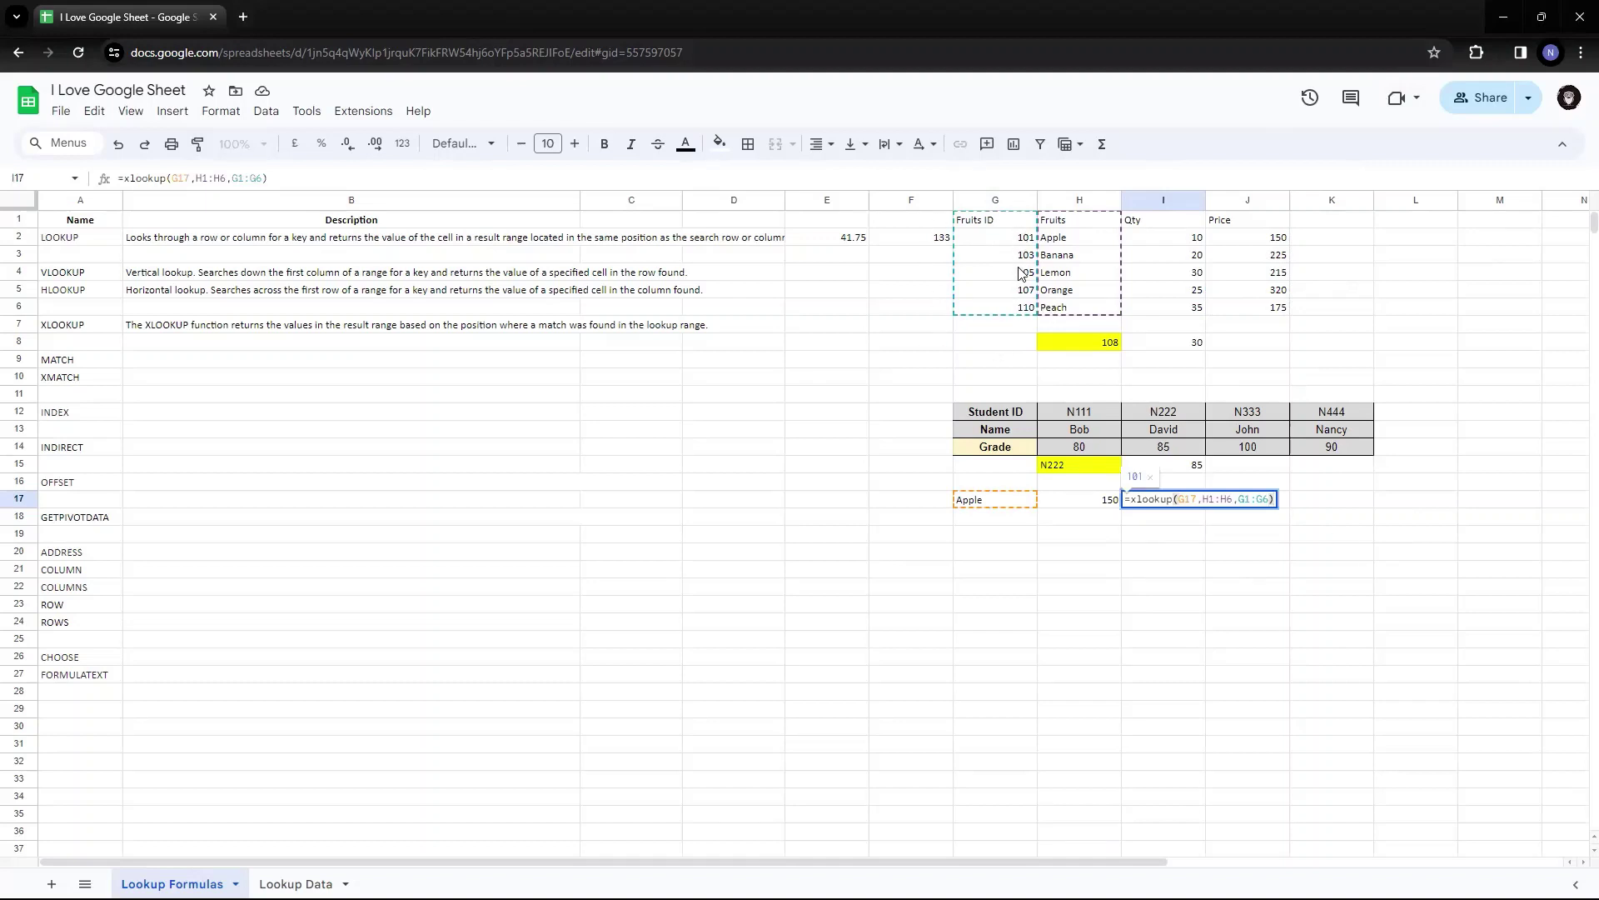
key(Escape)
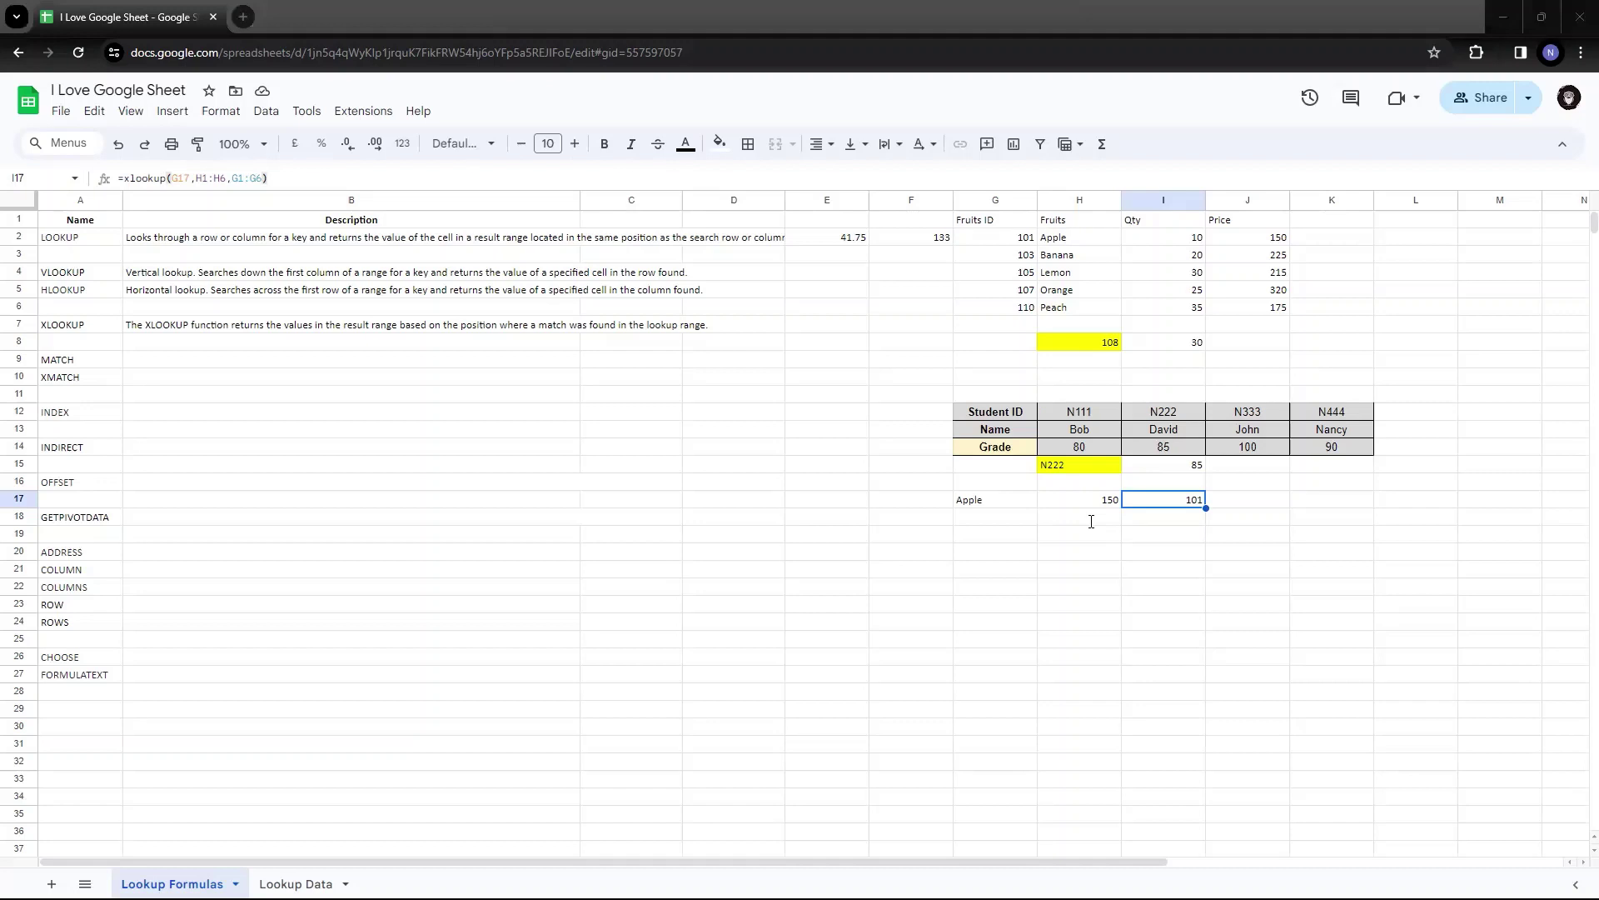
Start an XLOOKUP in H18 with G18 as the search key
click(1091, 500)
click(1117, 520)
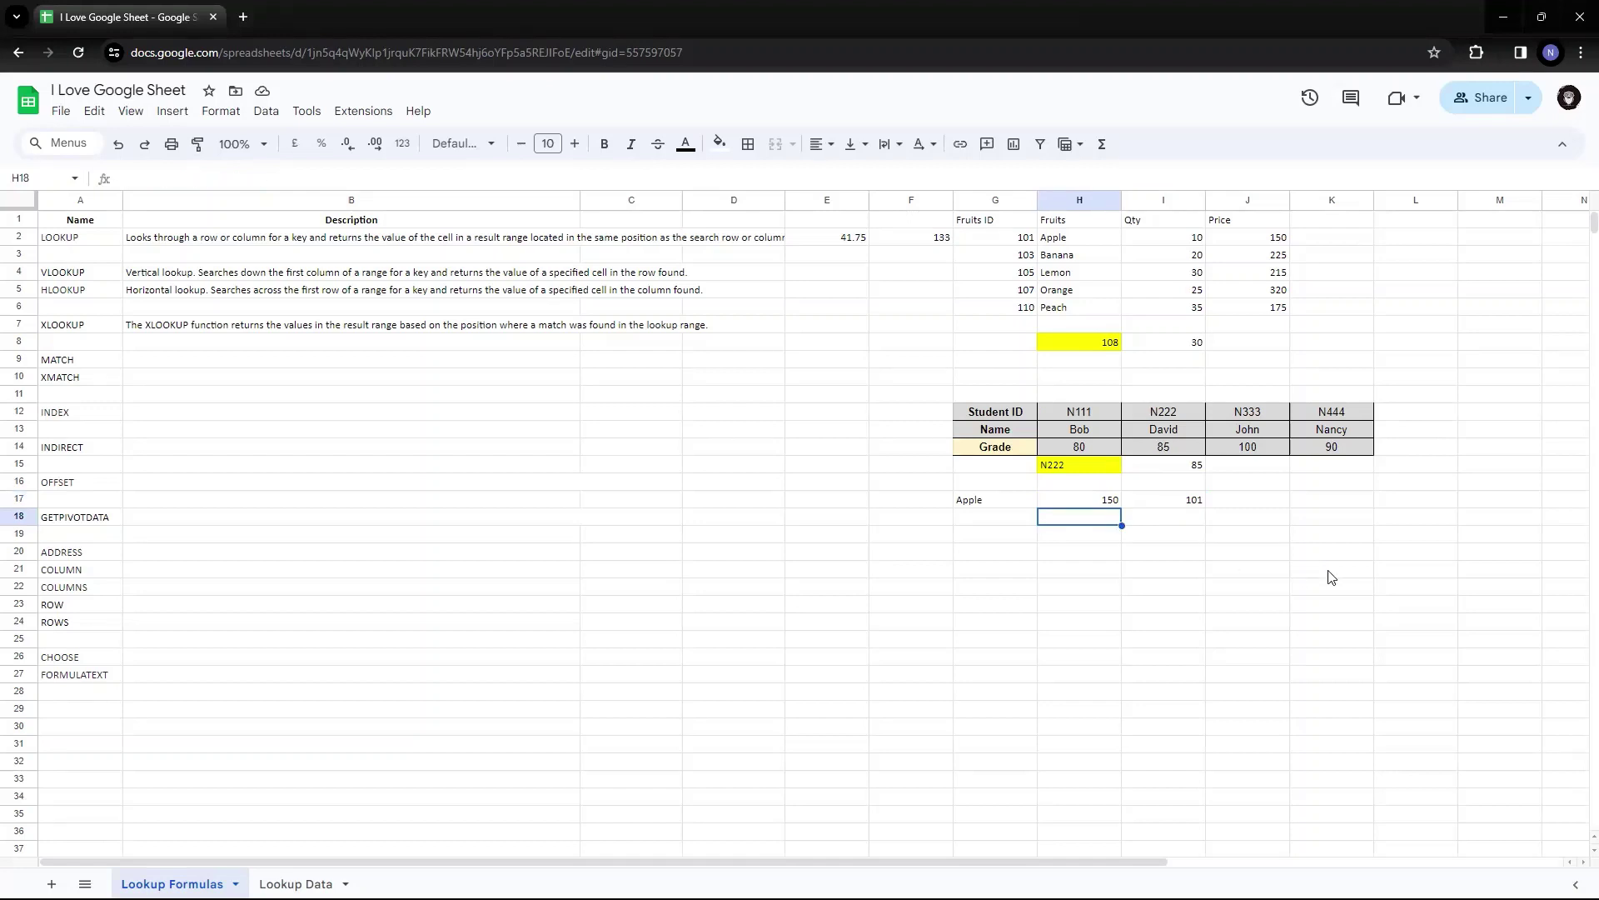
text(=xl)
key(Tab)
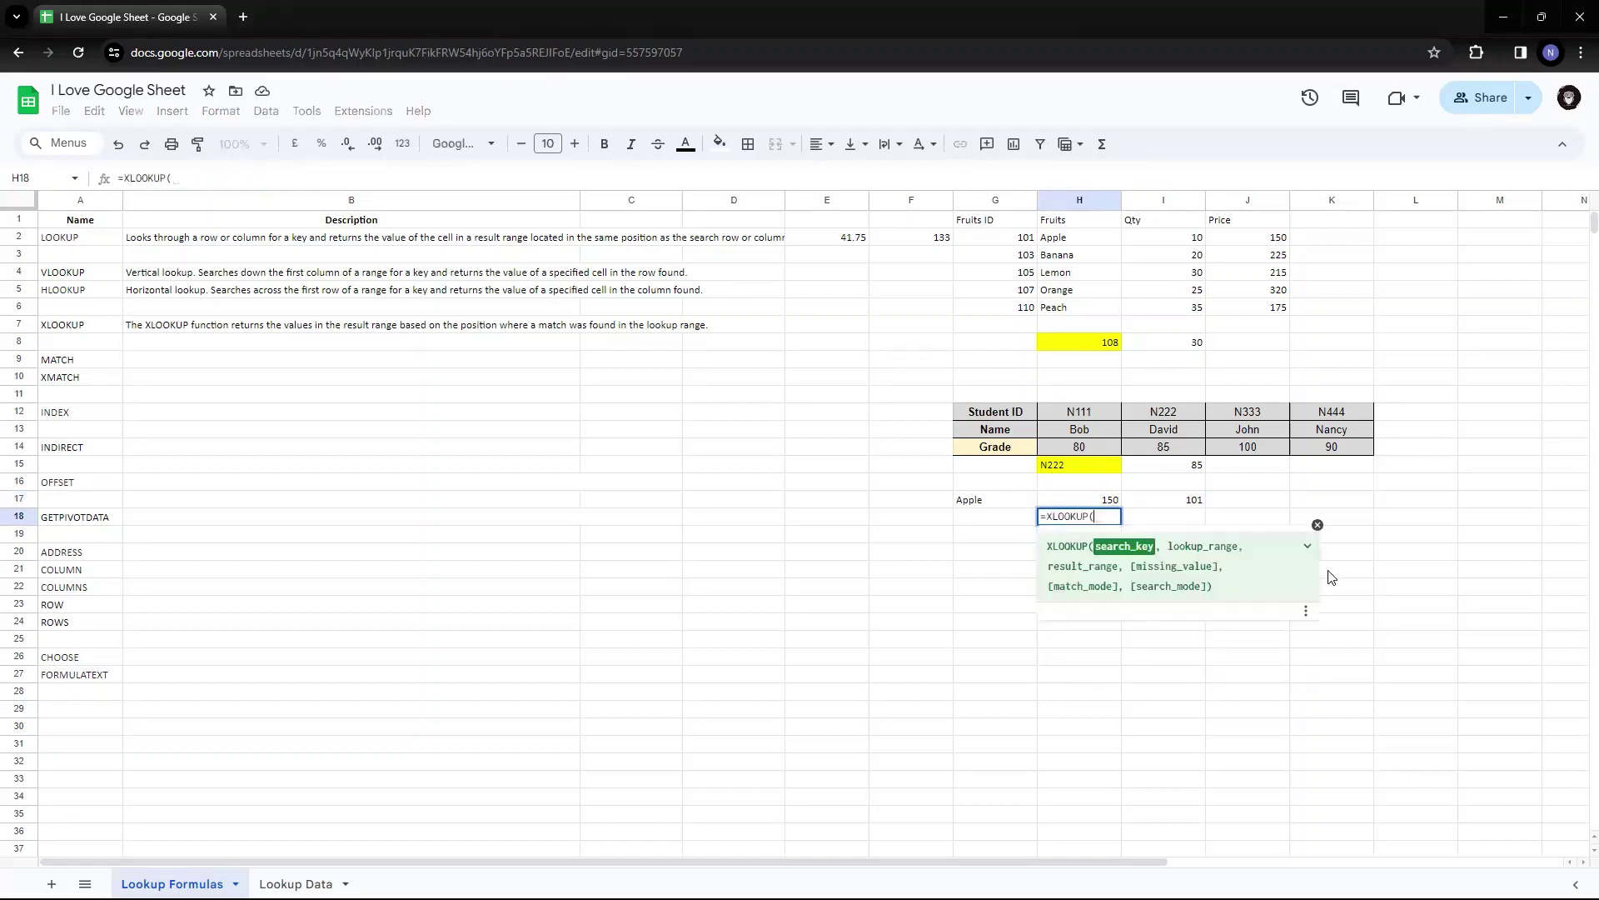
text(,)
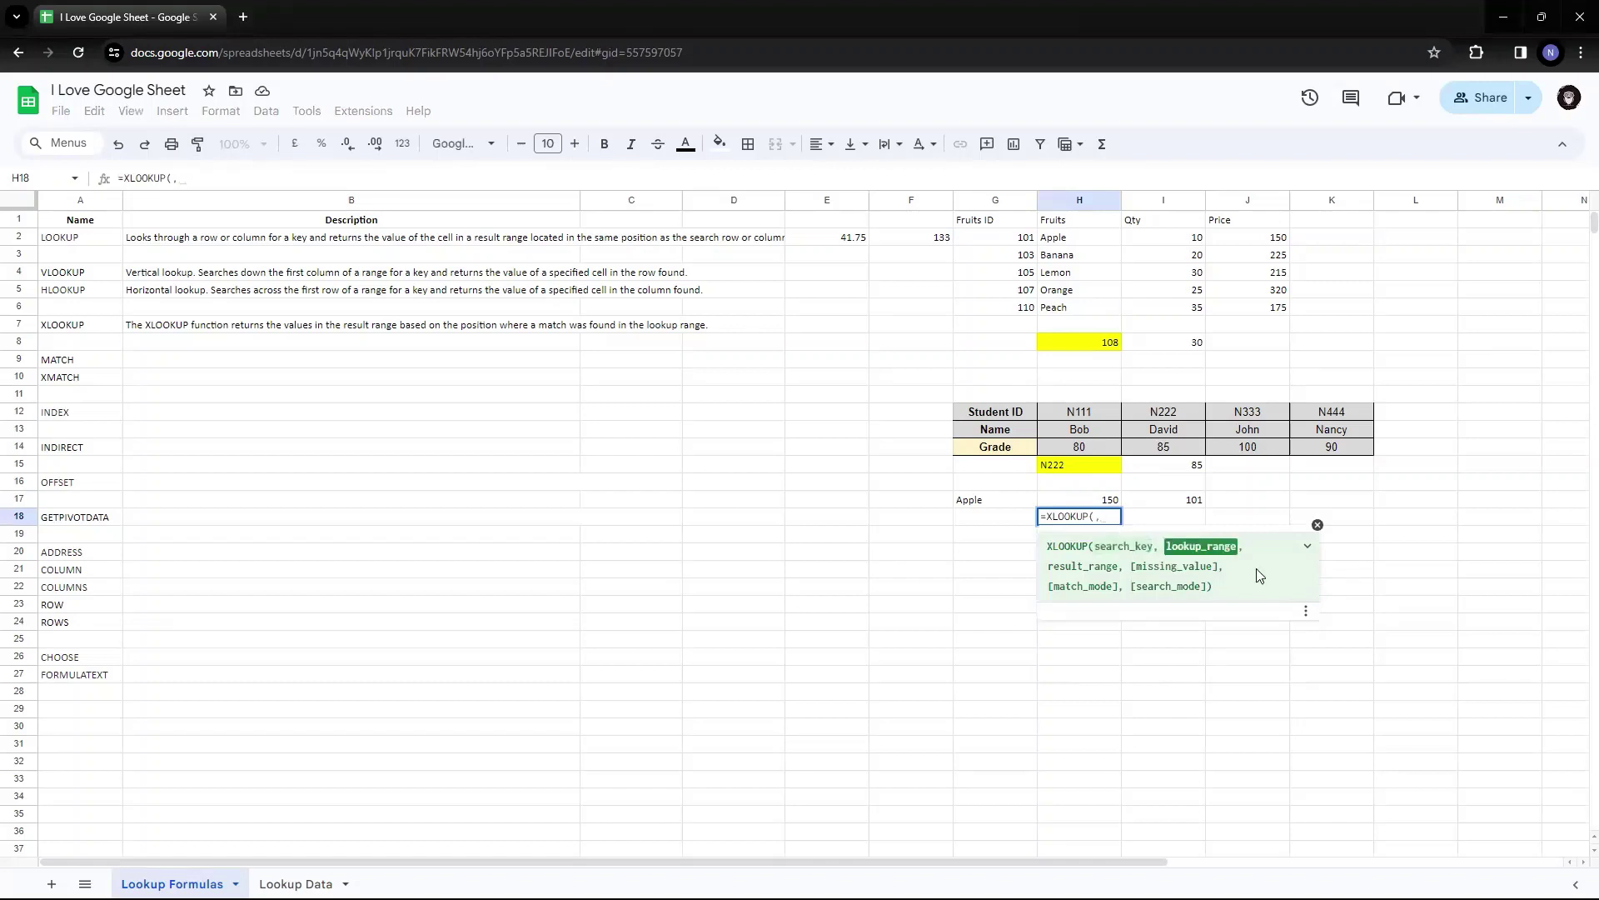
key(BackSpace)
click(985, 519)
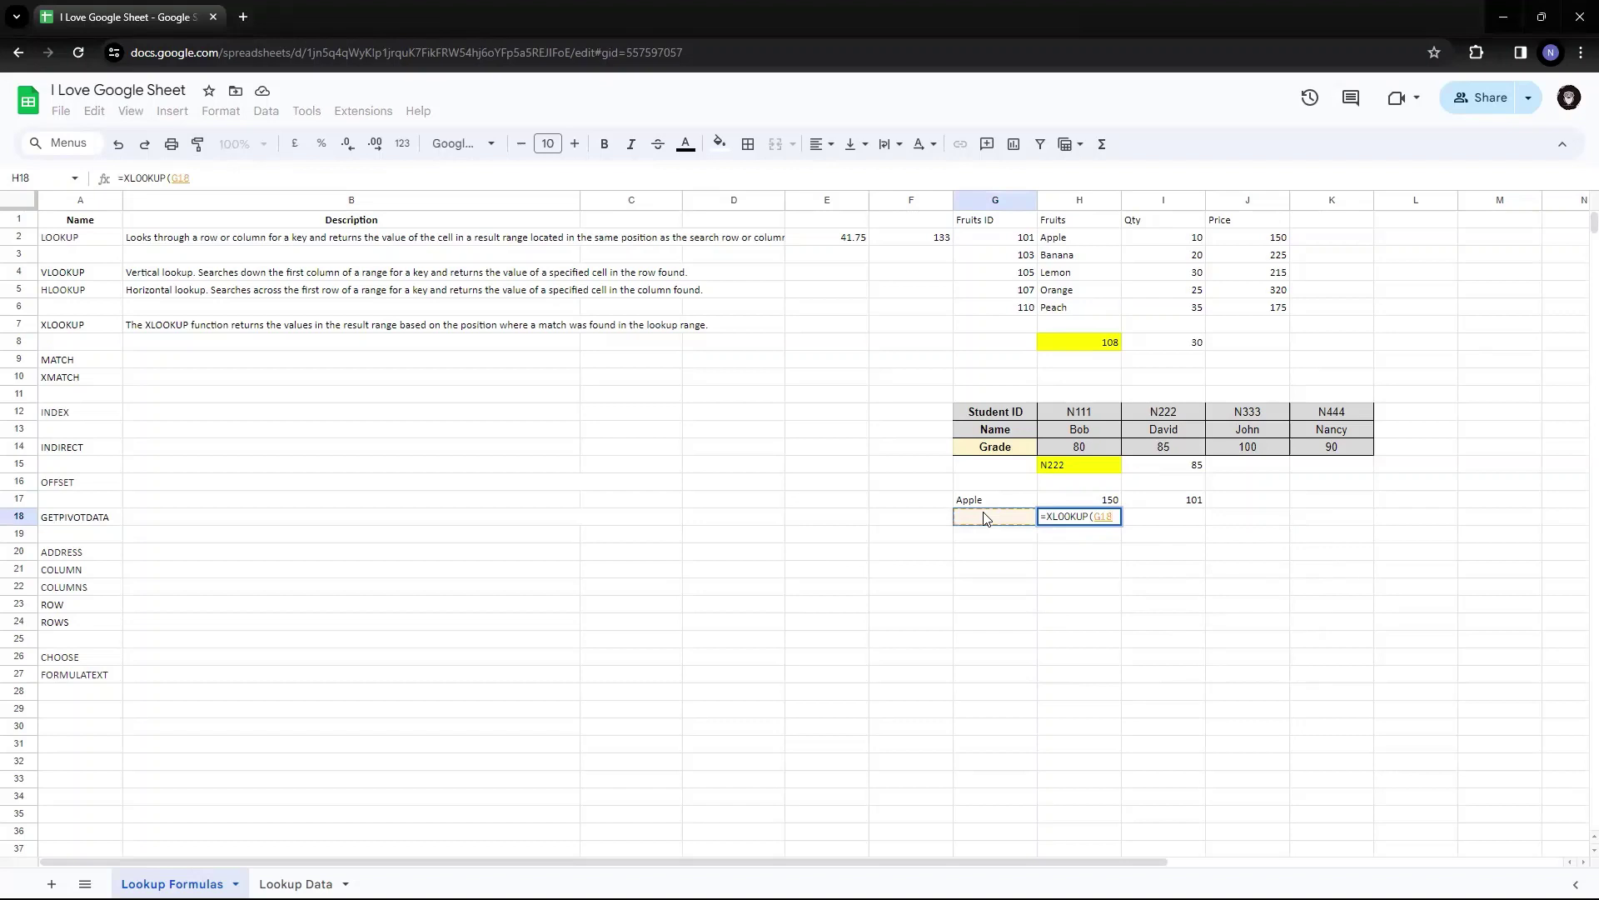
text(,)
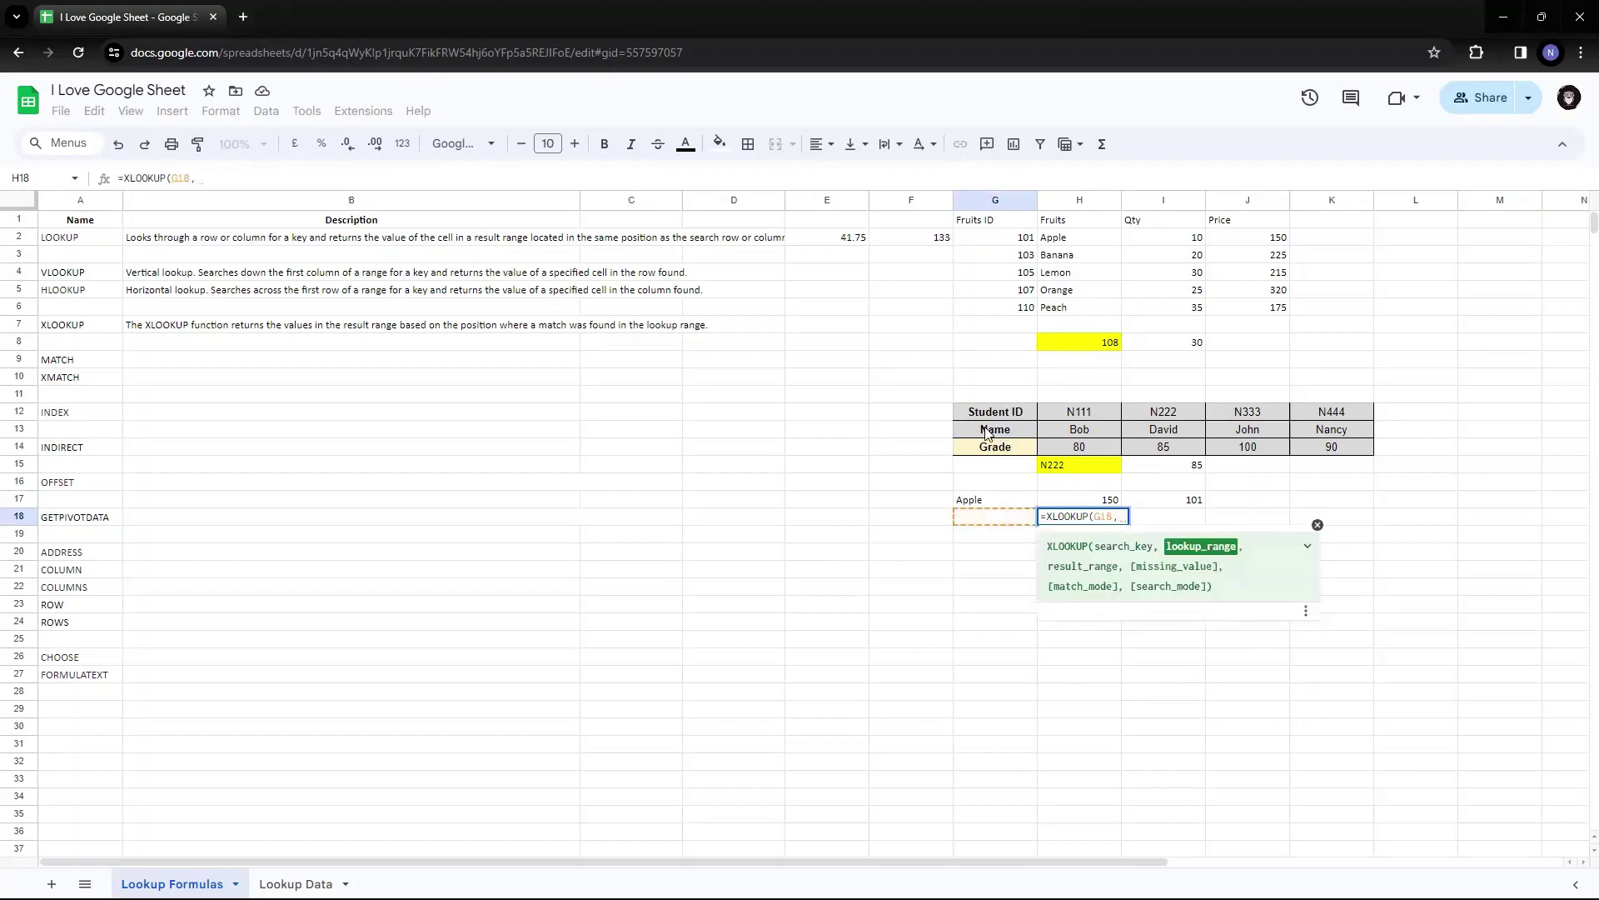
Set lookup range G13:K13 and result range G14:K14, enter it, and copy the formula
drag(986, 432, 1342, 439)
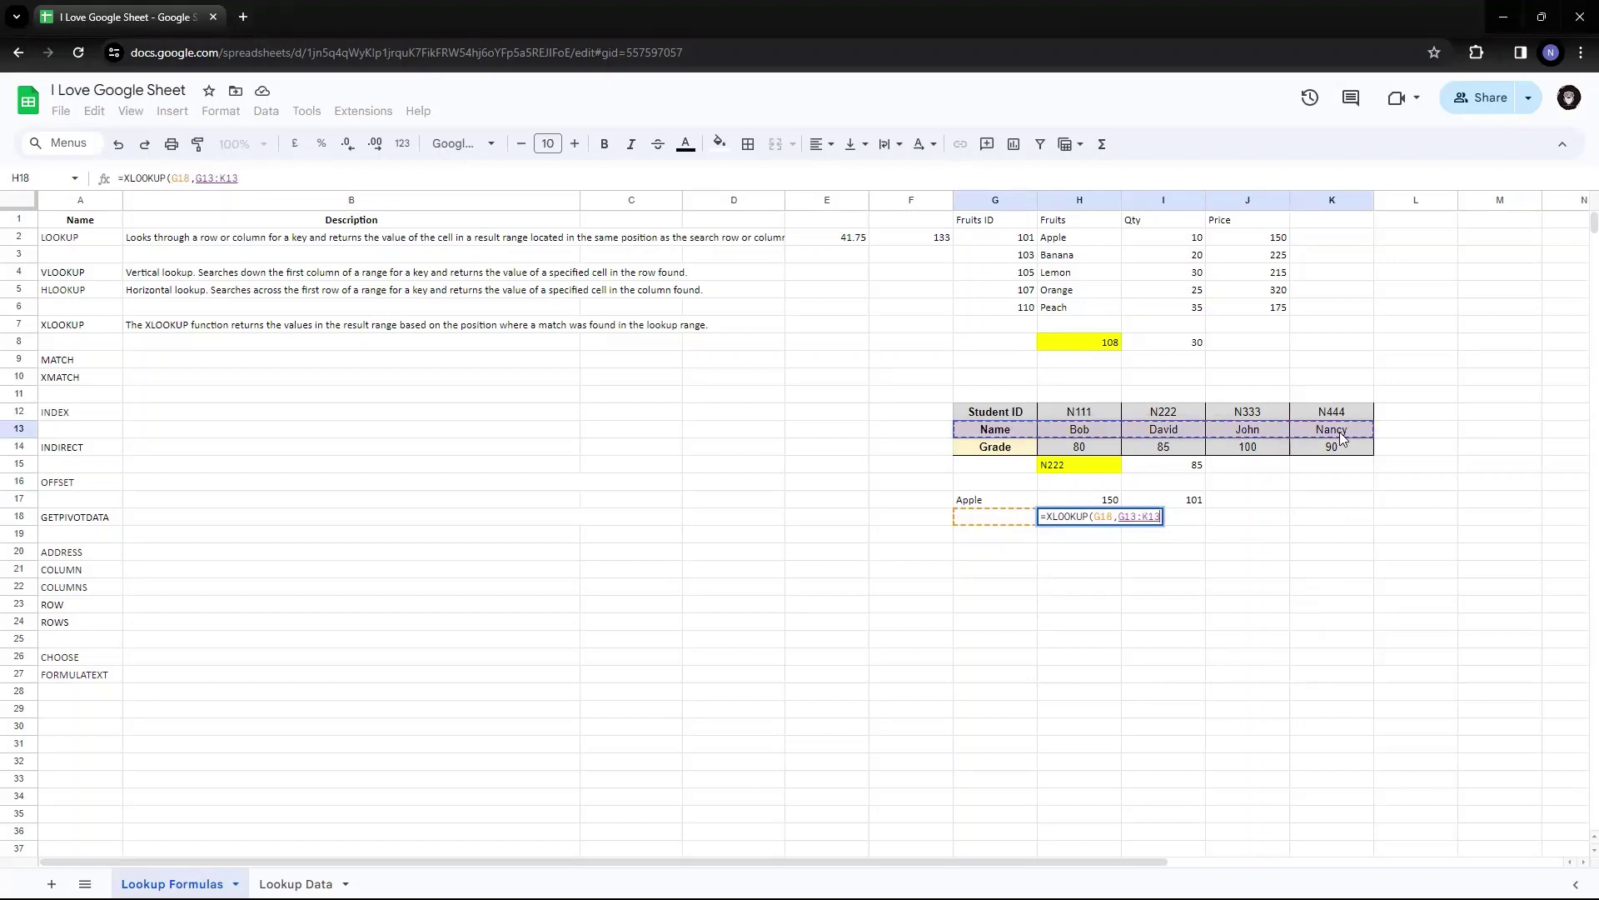
text(,)
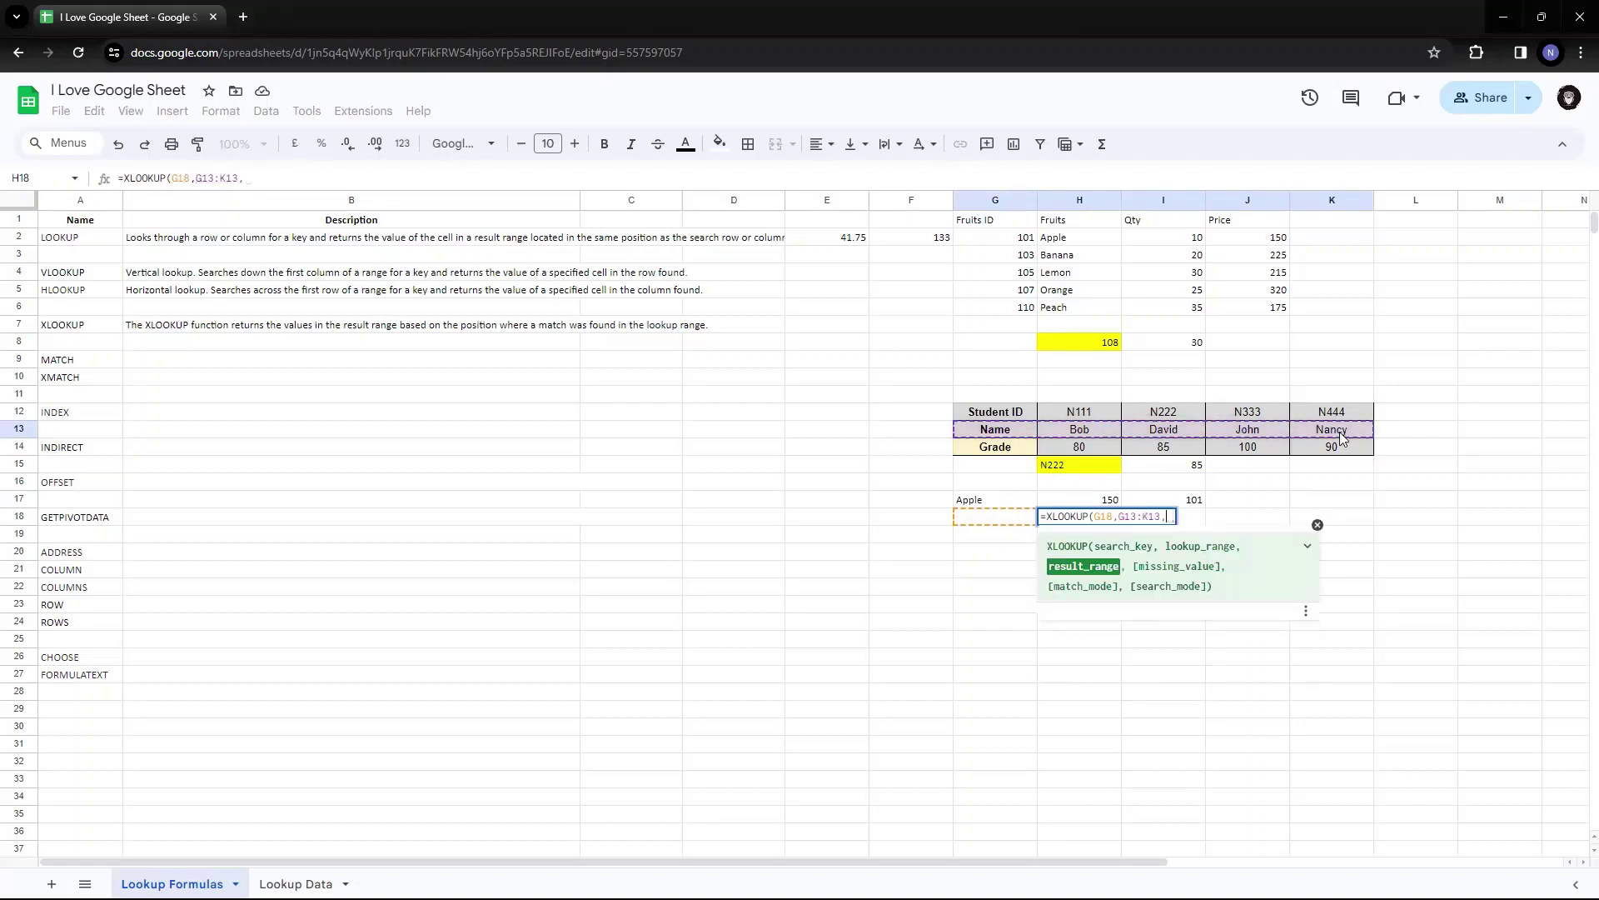
click(1005, 447)
drag(1051, 449, 1351, 449)
key(Return)
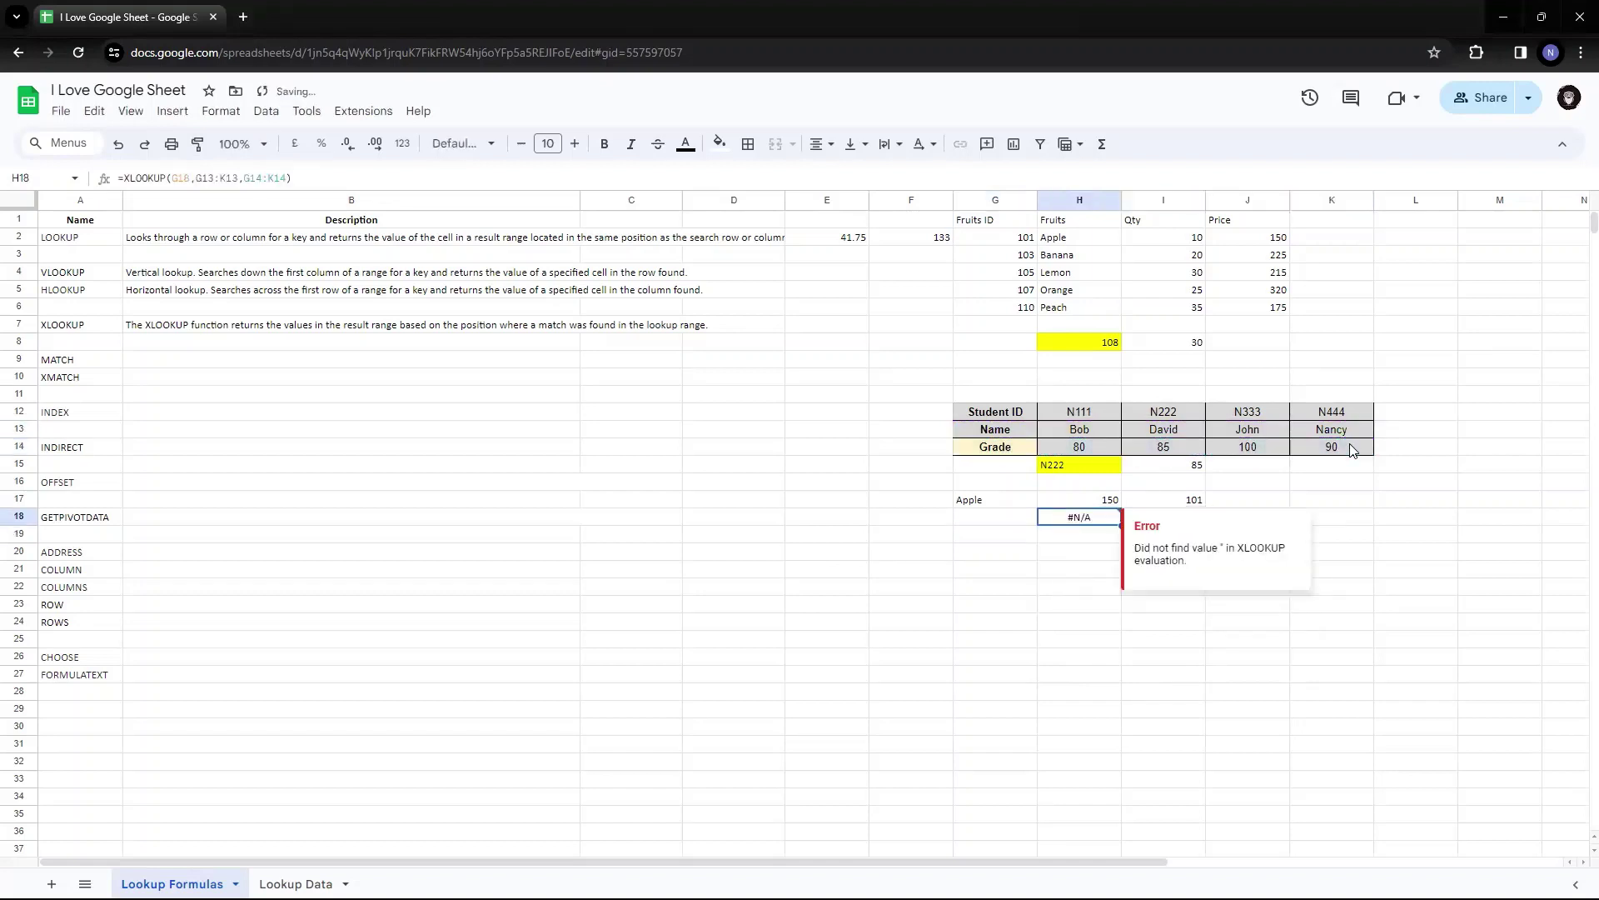
key(Return)
key(ctrl+a)
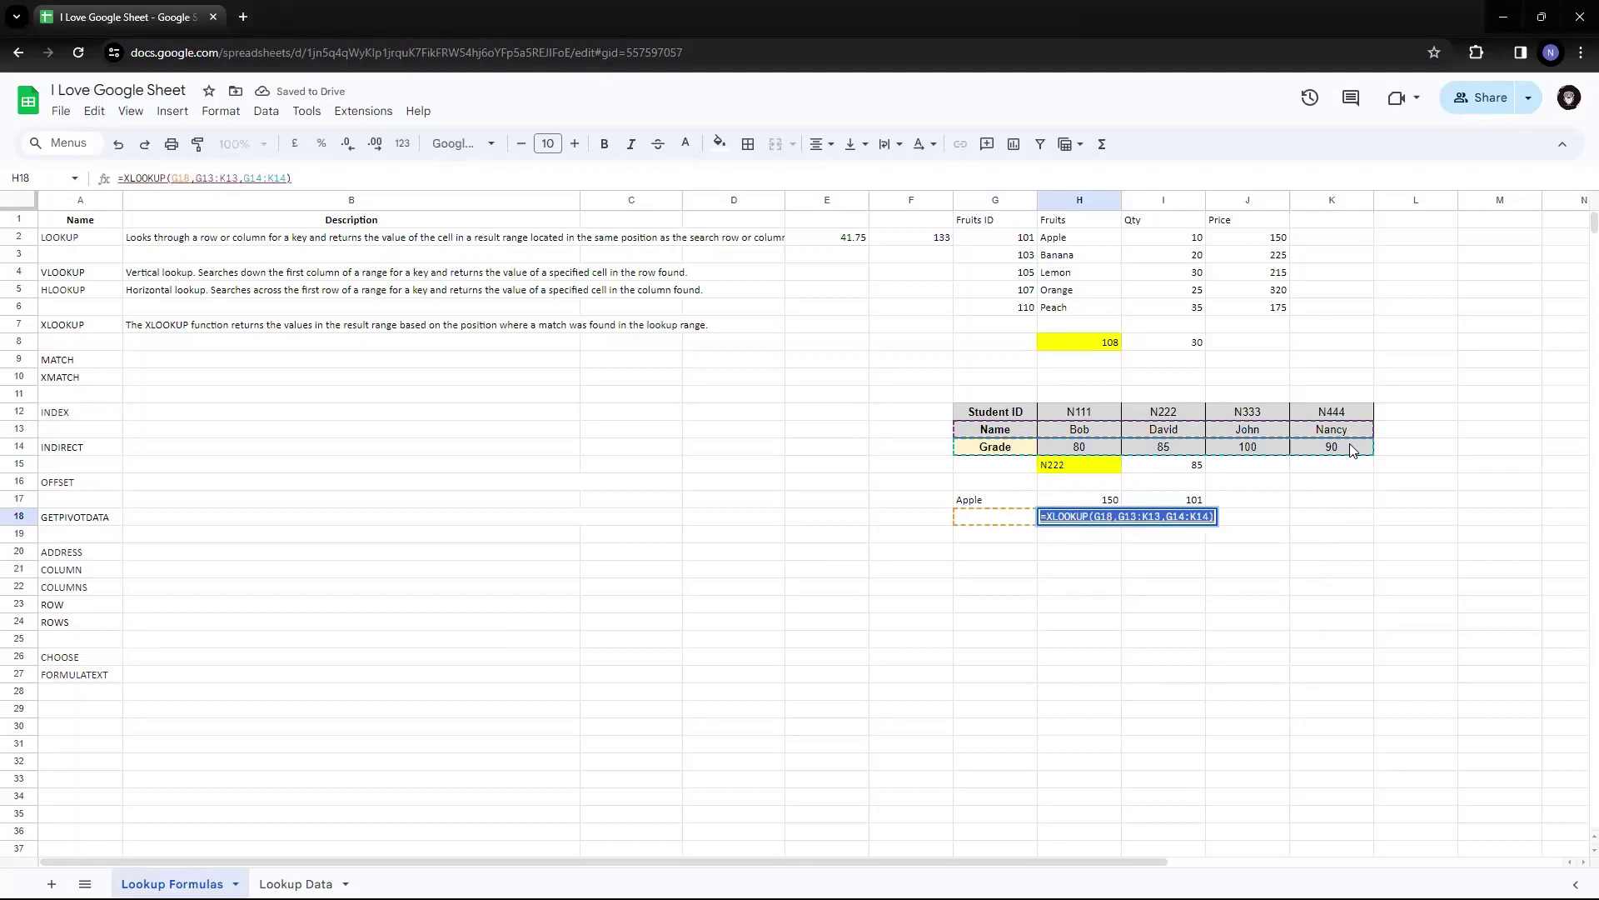
Paste the formula into I18 with the Student ID row G12:K12 as the result range
key(Tab)
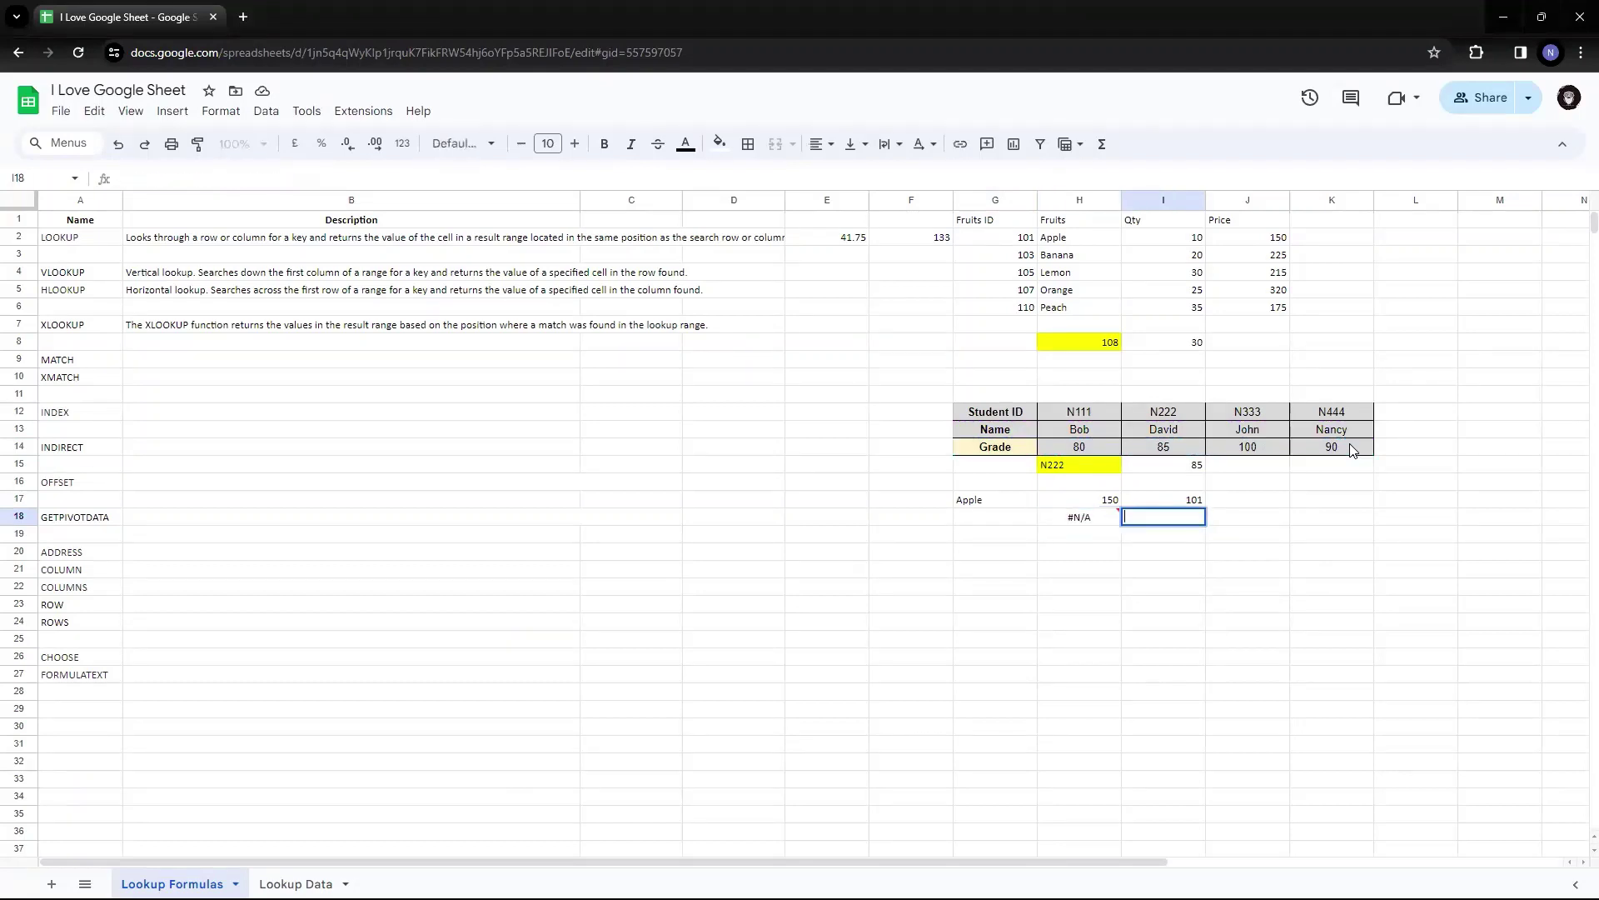
key(Return)
key(ctrl+v)
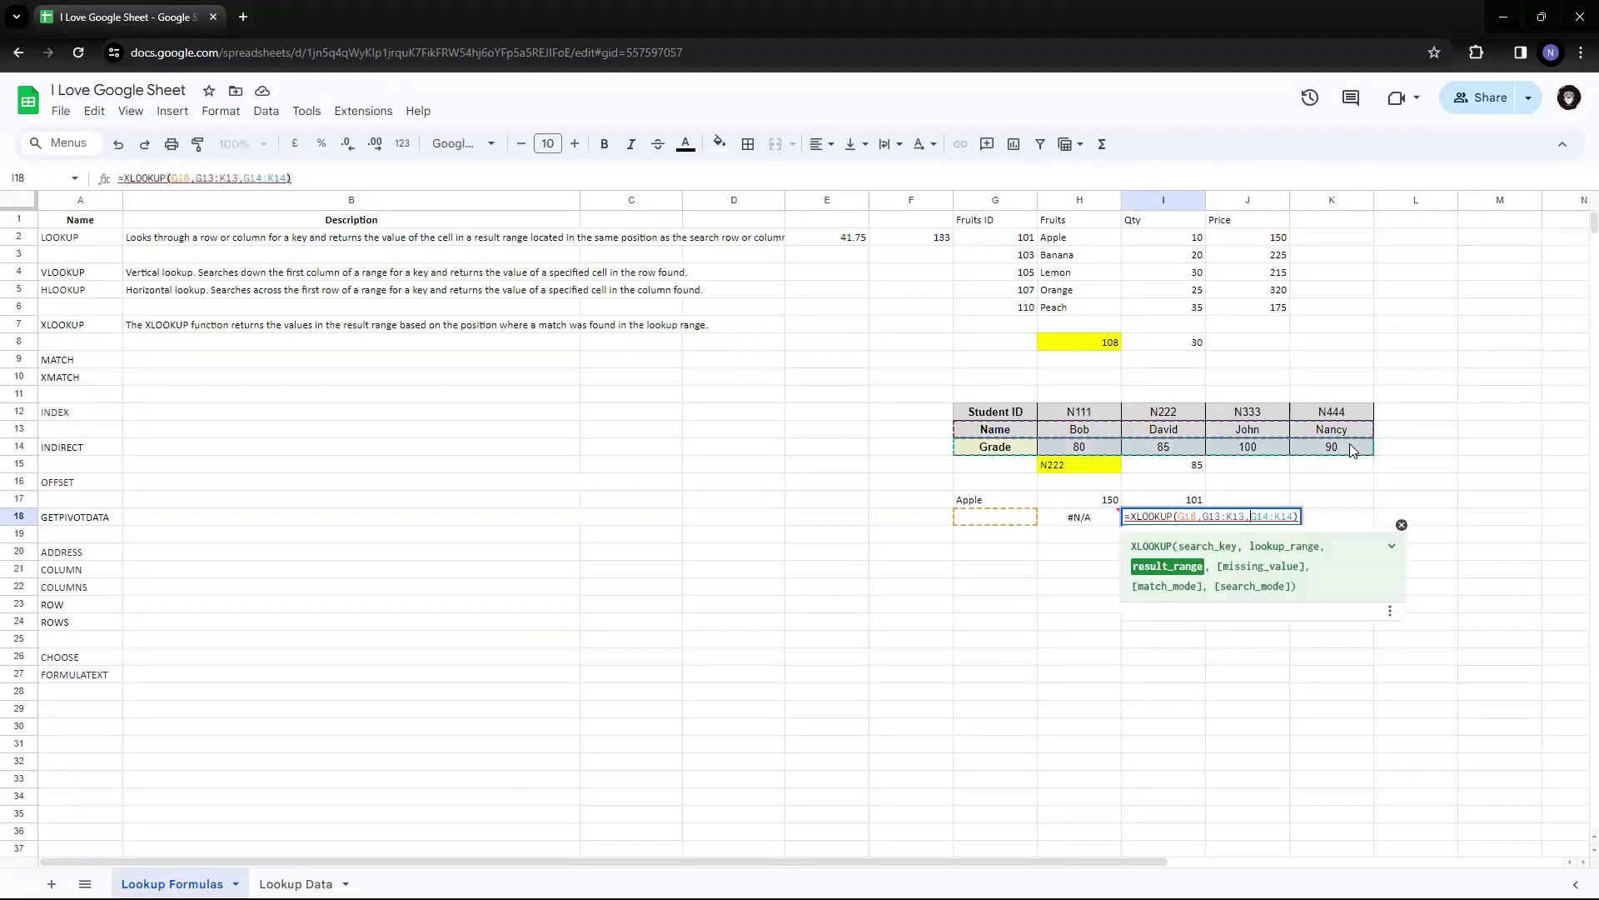
key(Left)
key(Left)
key(Left)
key(Left)
key(Left)
key(Left)
key(Left)
key(Left)
key(Left)
key(Left)
key(Left)
key(Right)
key(Right)
key(Right)
key(shift+Right)
key(shift+Right)
key(shift+Right)
key(shift+Right)
key(shift+Right)
key(shift+Right)
key(shift+Right)
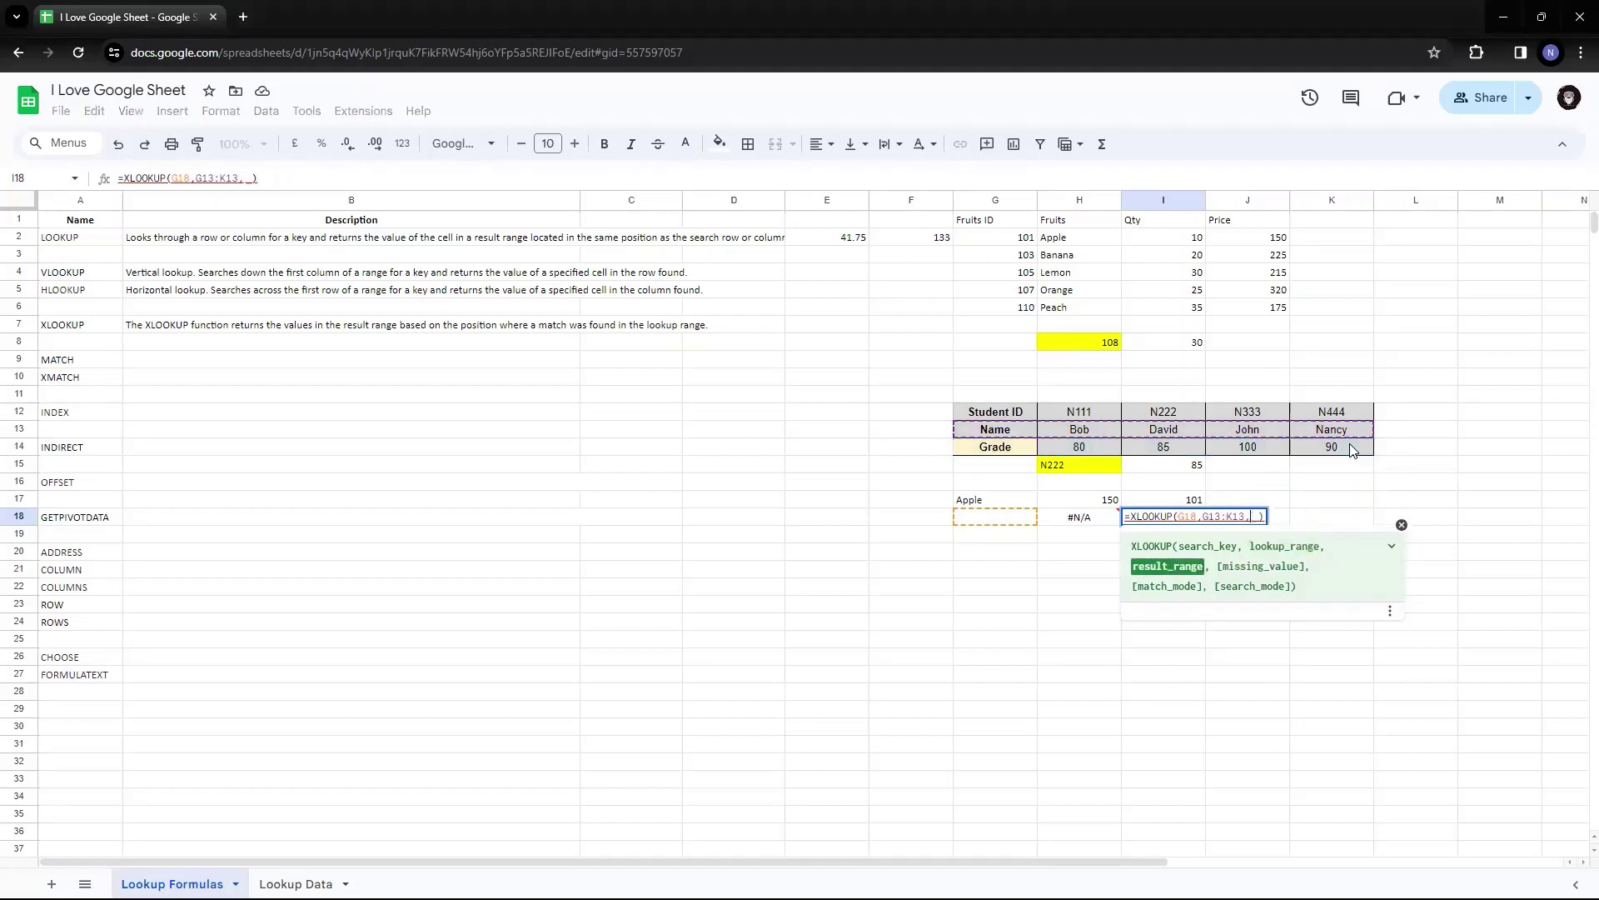
drag(1010, 416, 1333, 419)
key(Return)
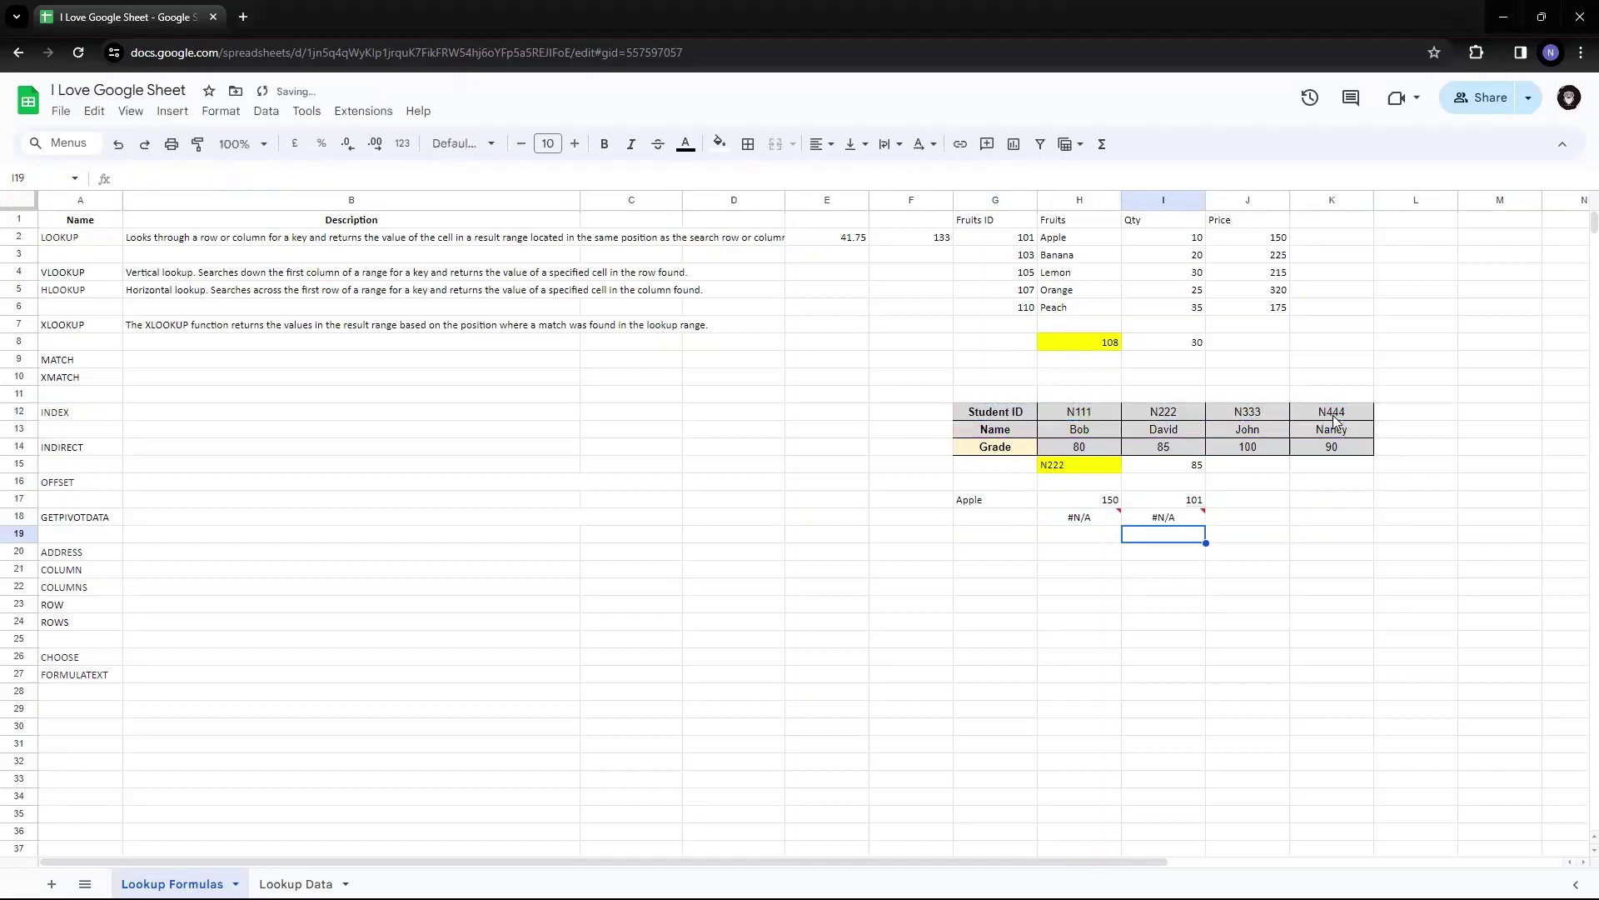
Enter Bob in G18 and check the results: grade 80 and Student ID N111
key(Up)
key(Left)
key(Left)
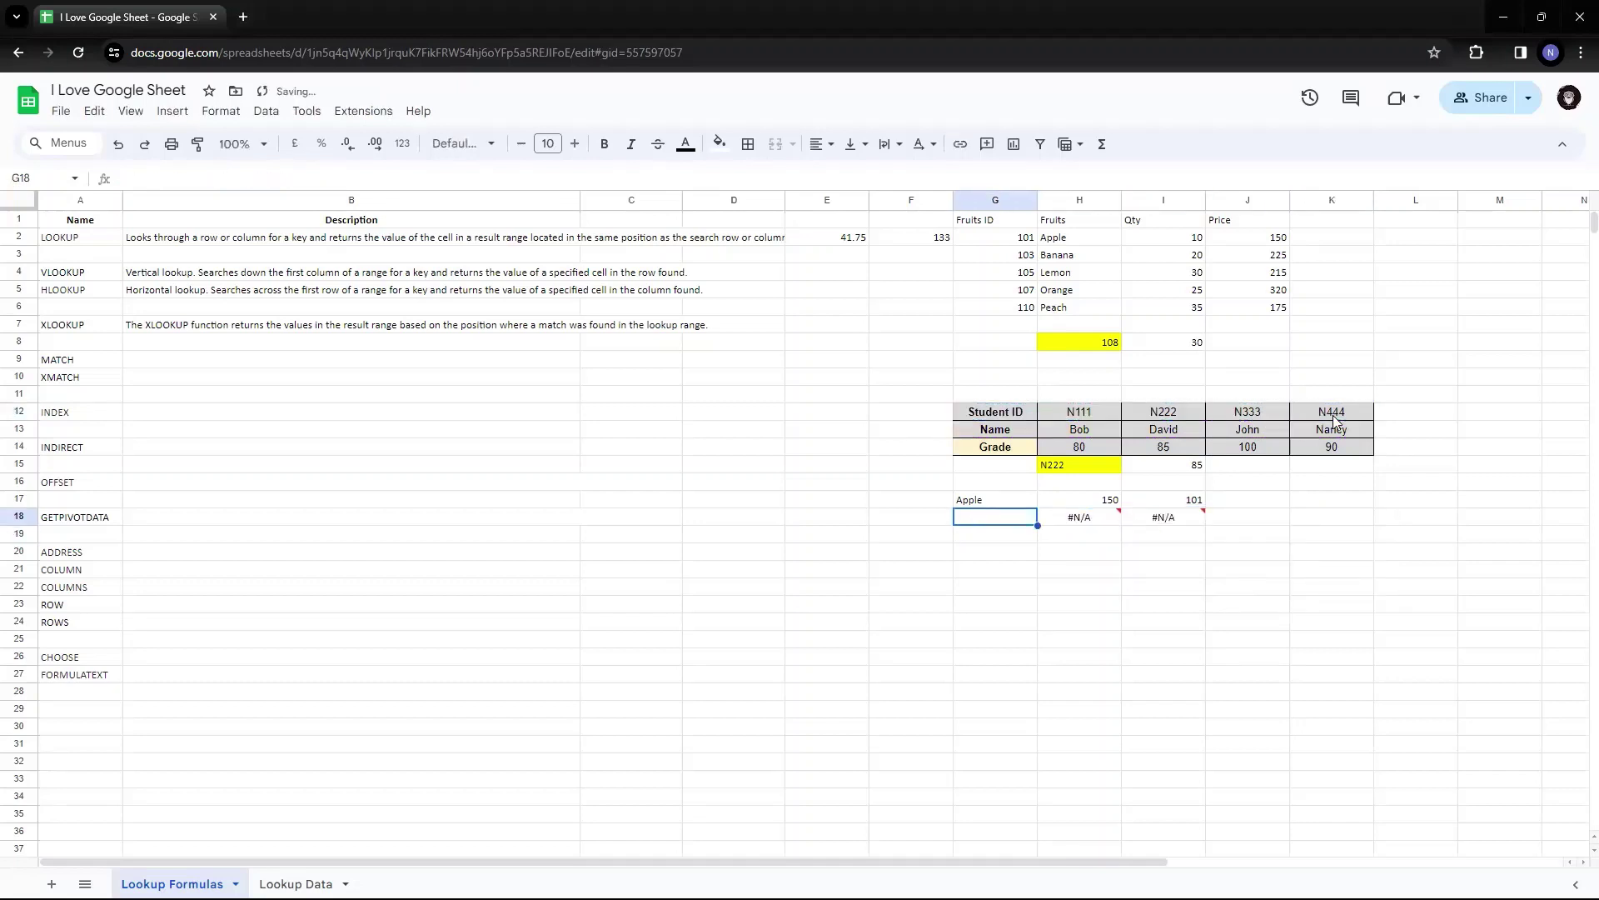
text(Bob)
key(Return)
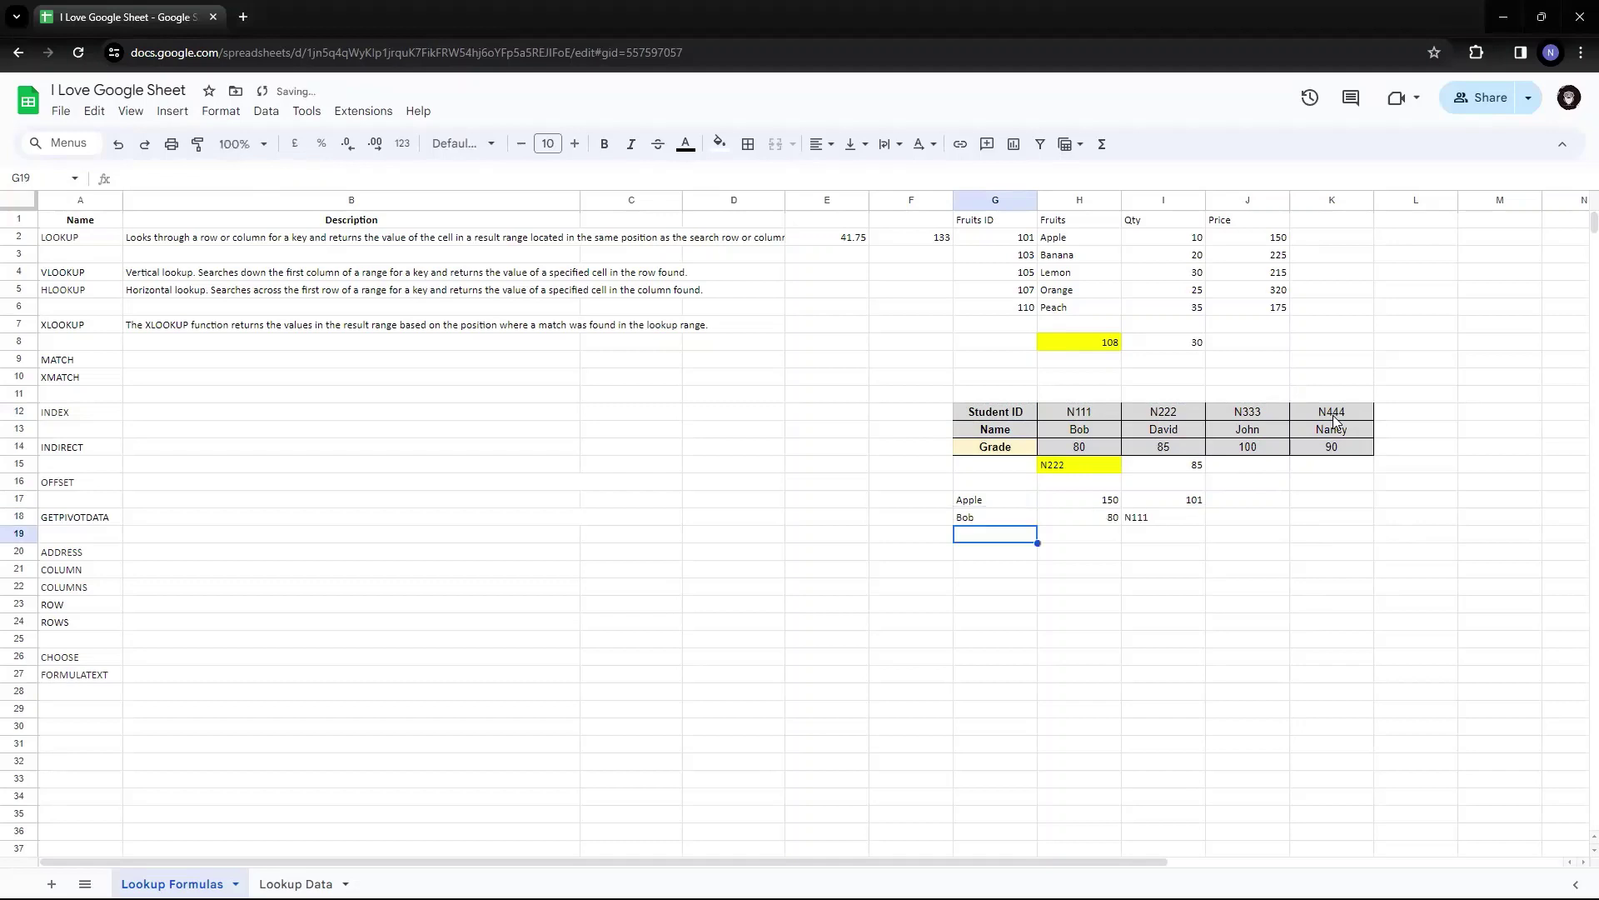
key(Up)
key(Right)
key(Right)
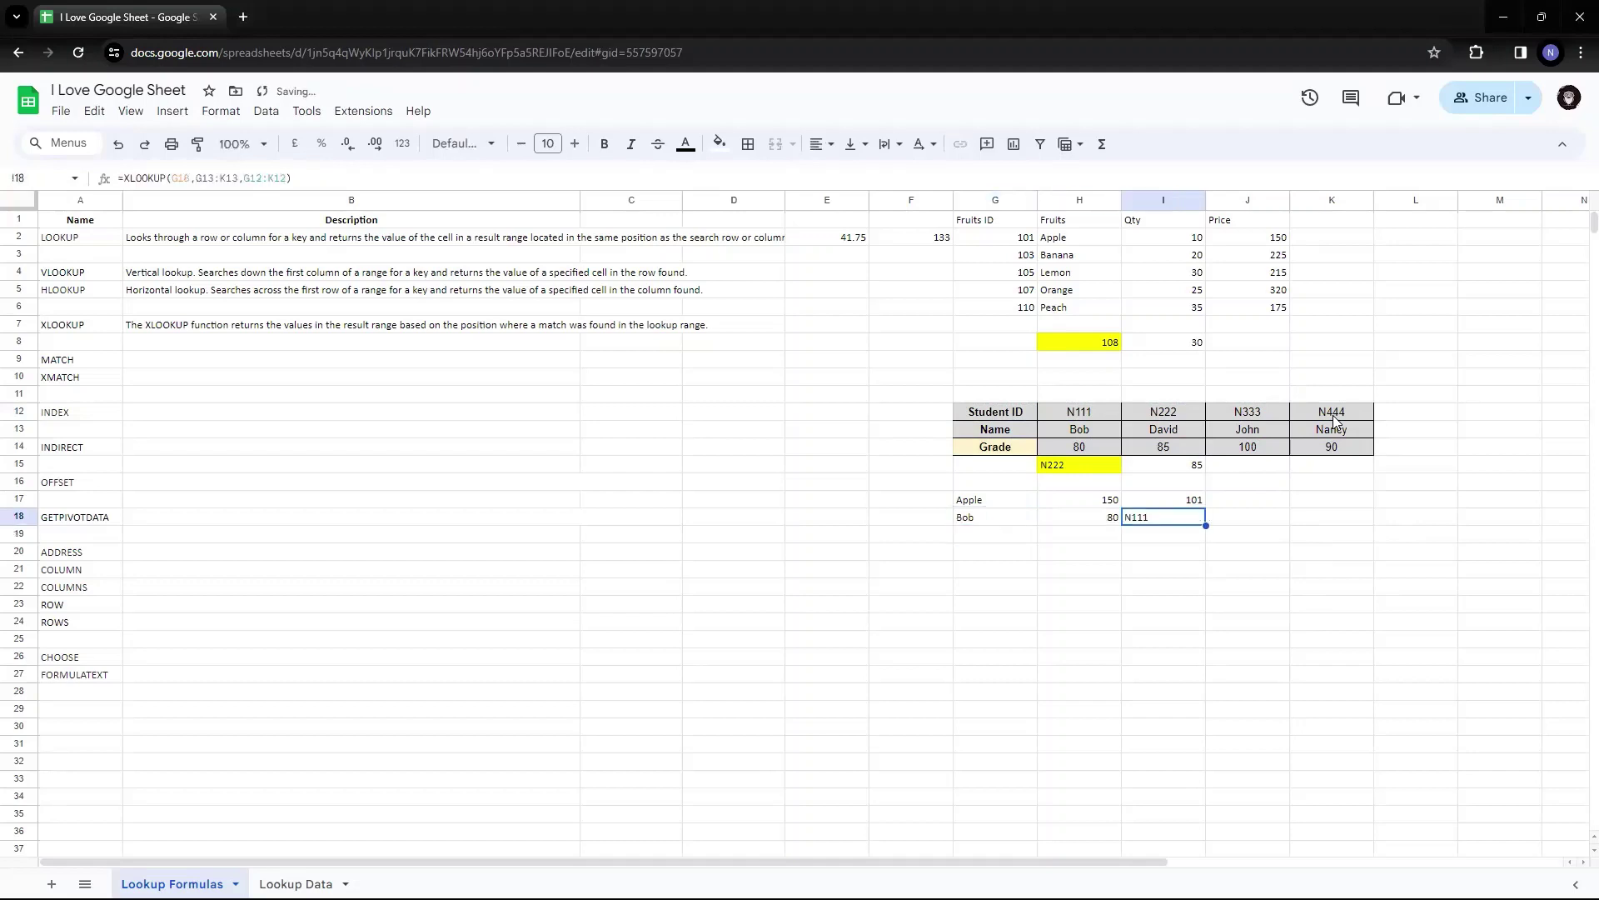
key(Left)
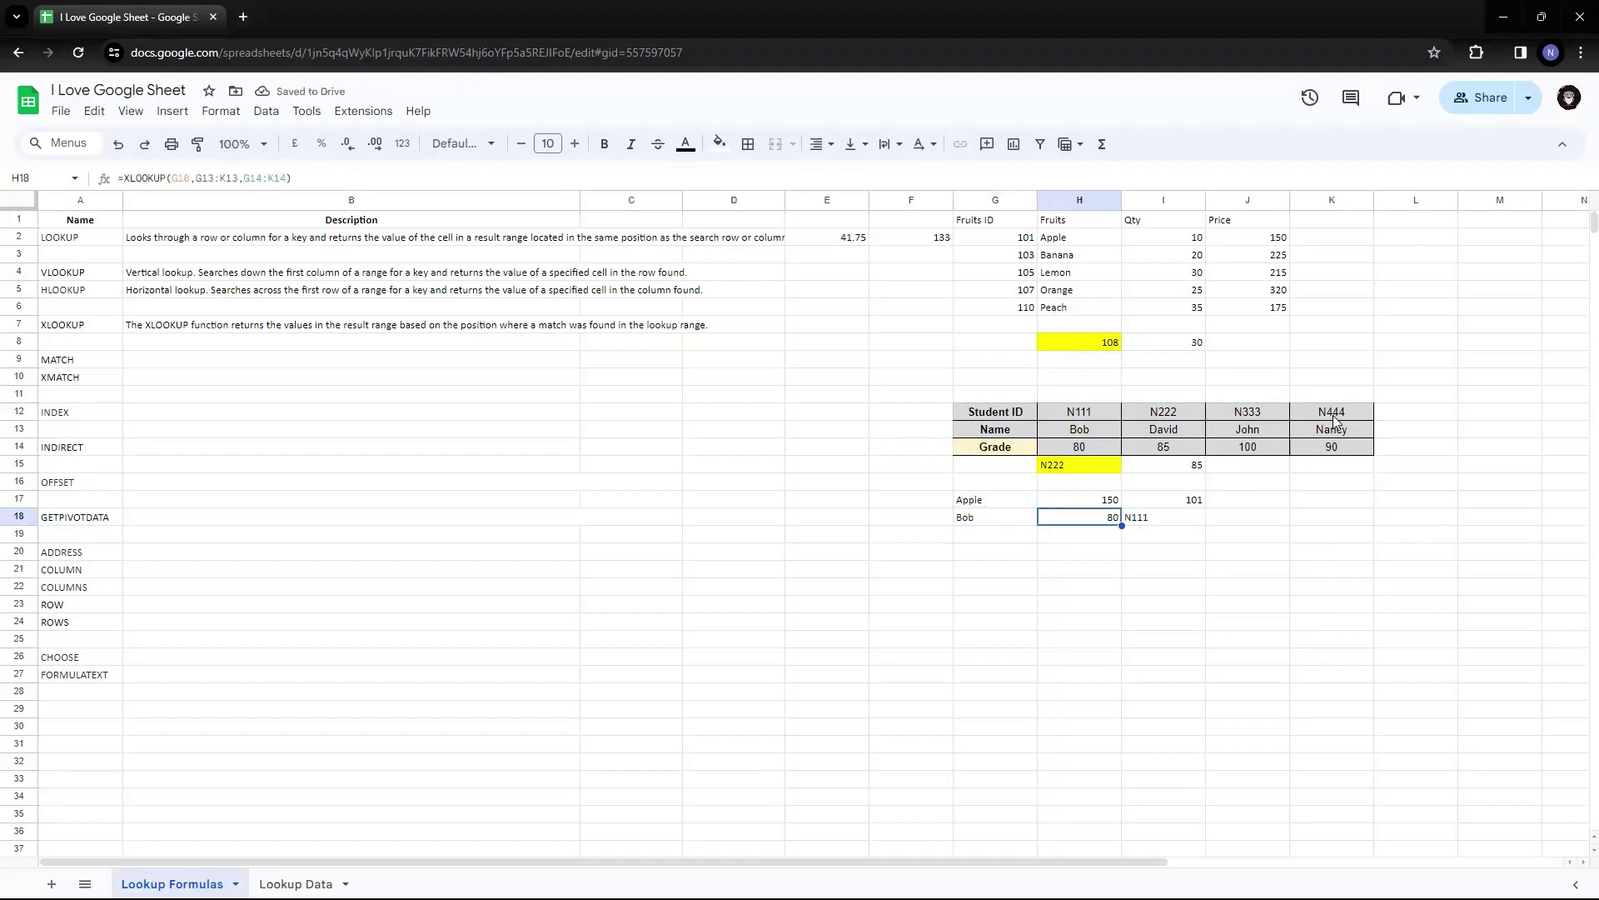
key(Up)
key(Left)
key(Down)
key(Up)
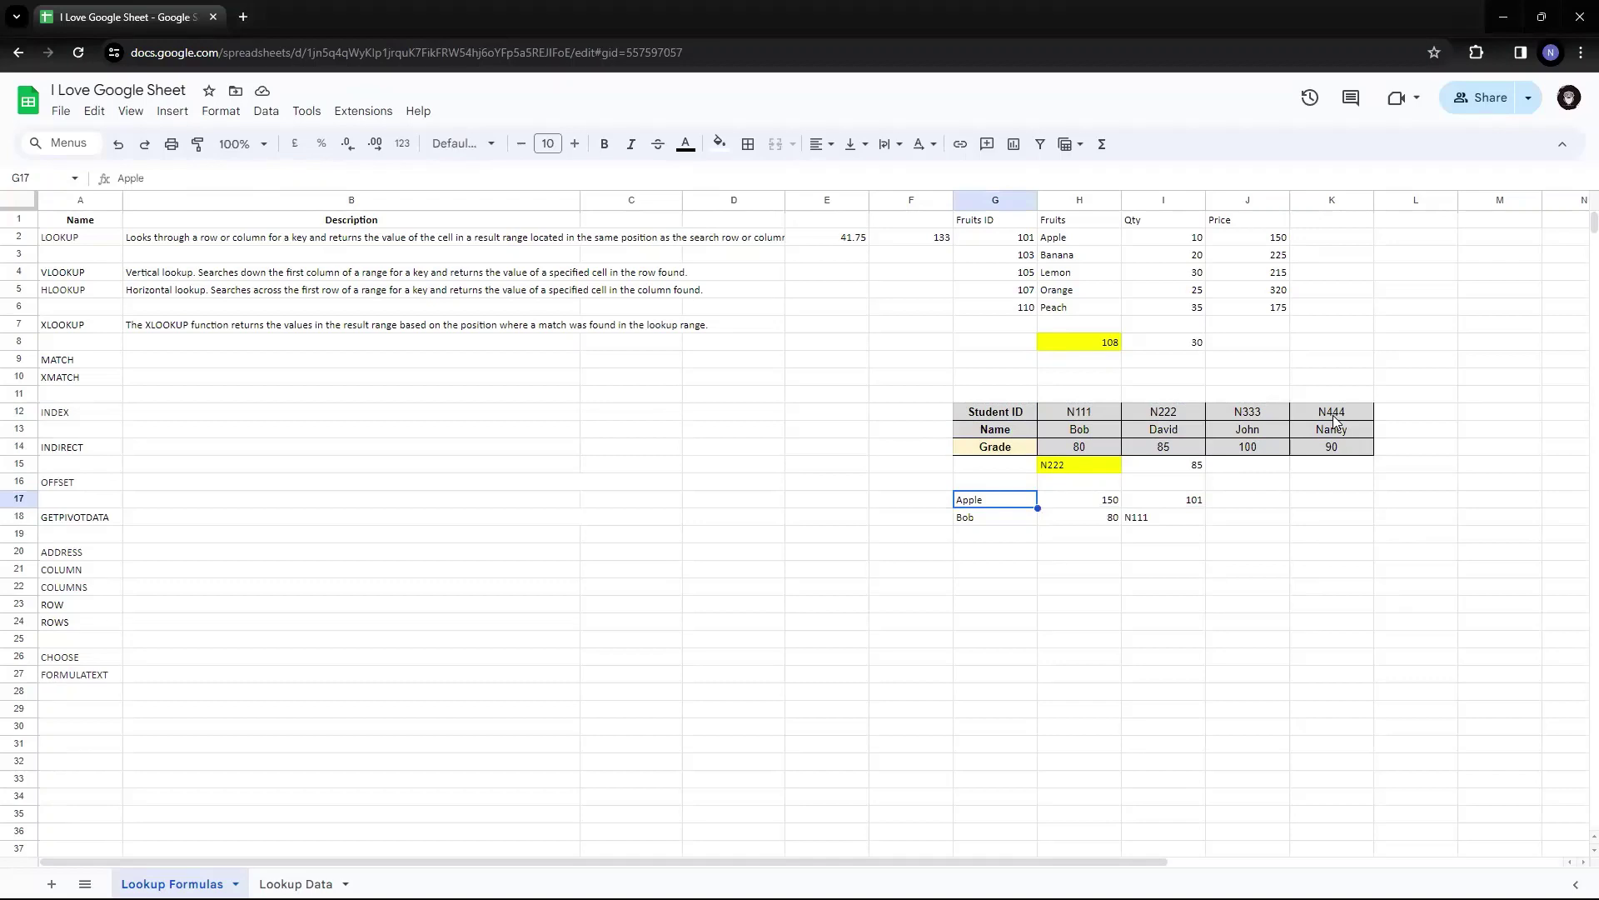
Enter Grapes in G17 and observe the #N/A error in H17
text(Grapes)
key(Return)
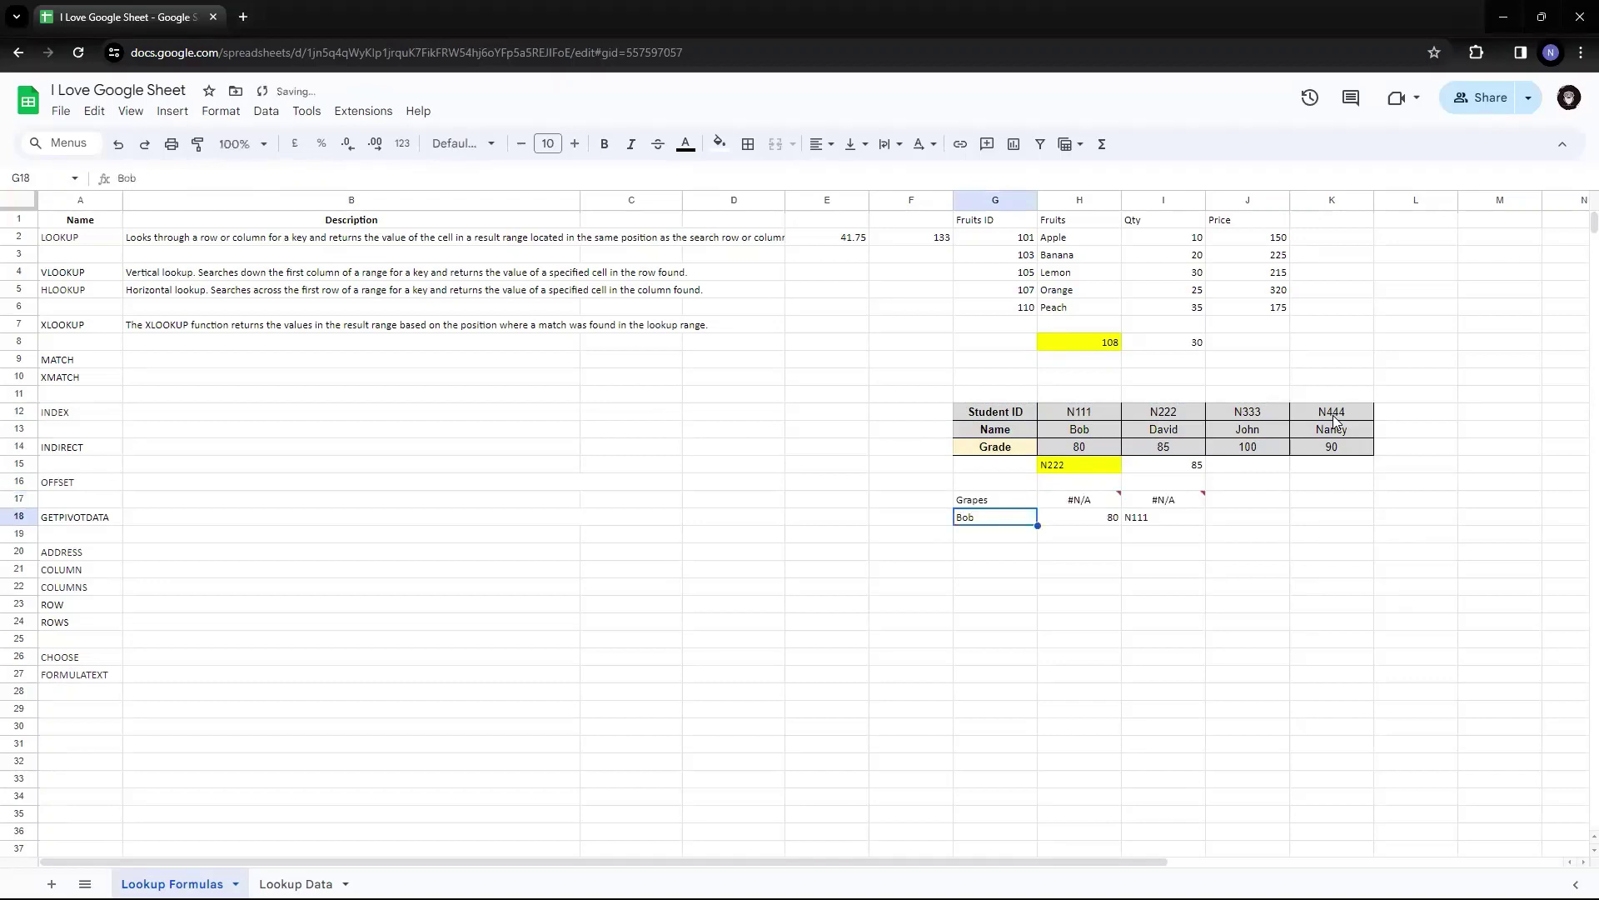
key(Up)
key(Right)
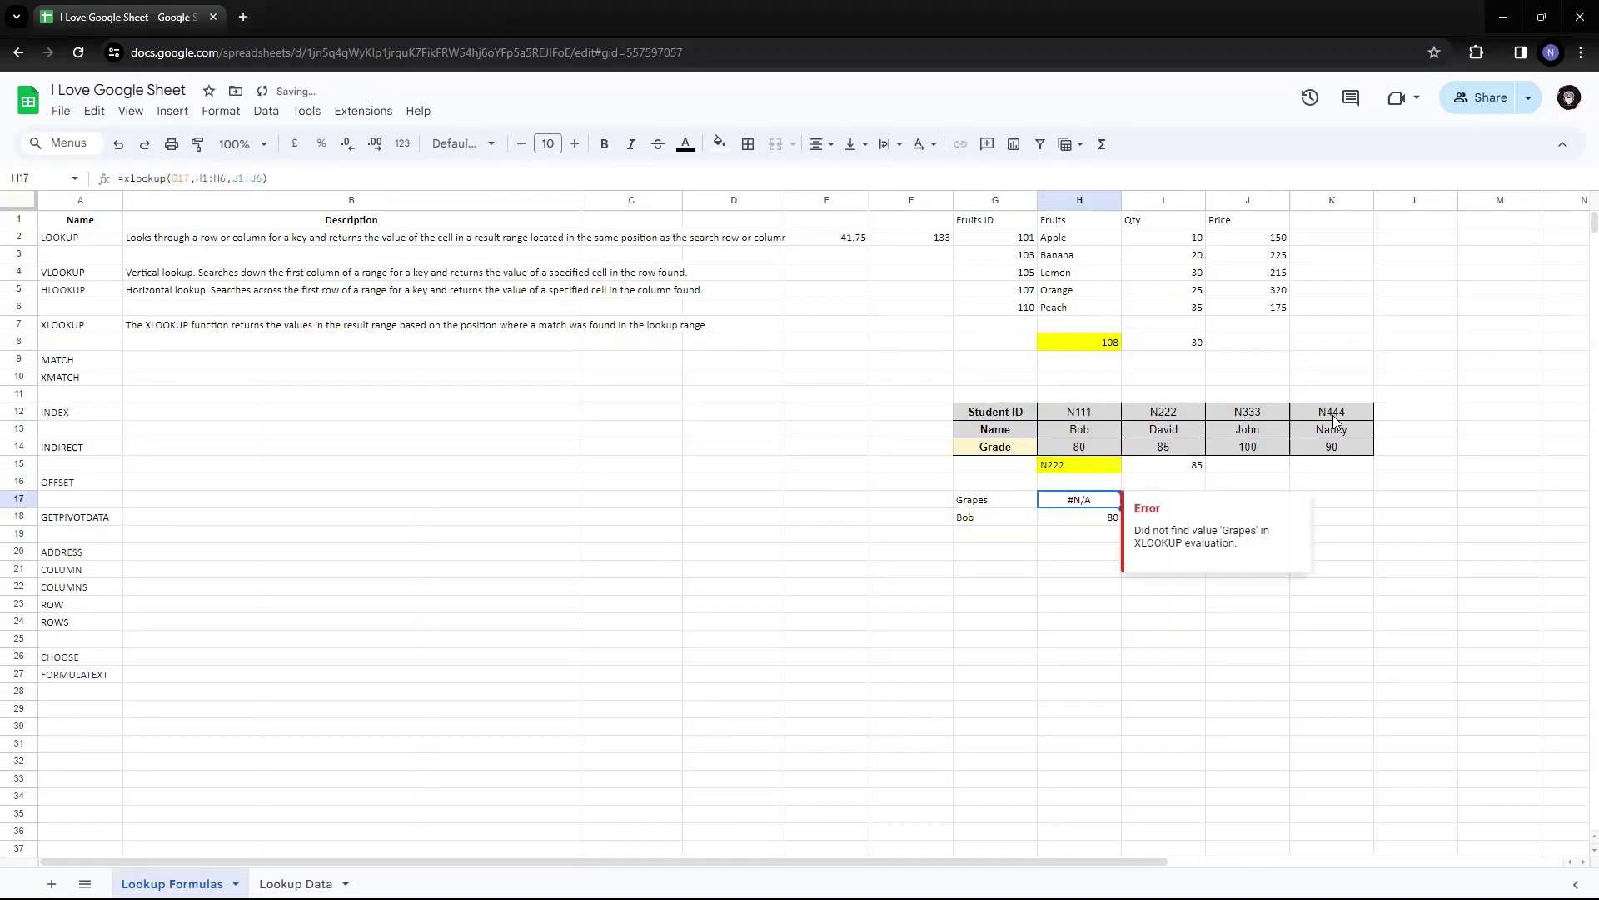
key(shift+Right)
key(Left)
key(Right)
Add the "Fruit not found" fallback as H17's fourth XLOOKUP argument
key(F2)
key(Left)
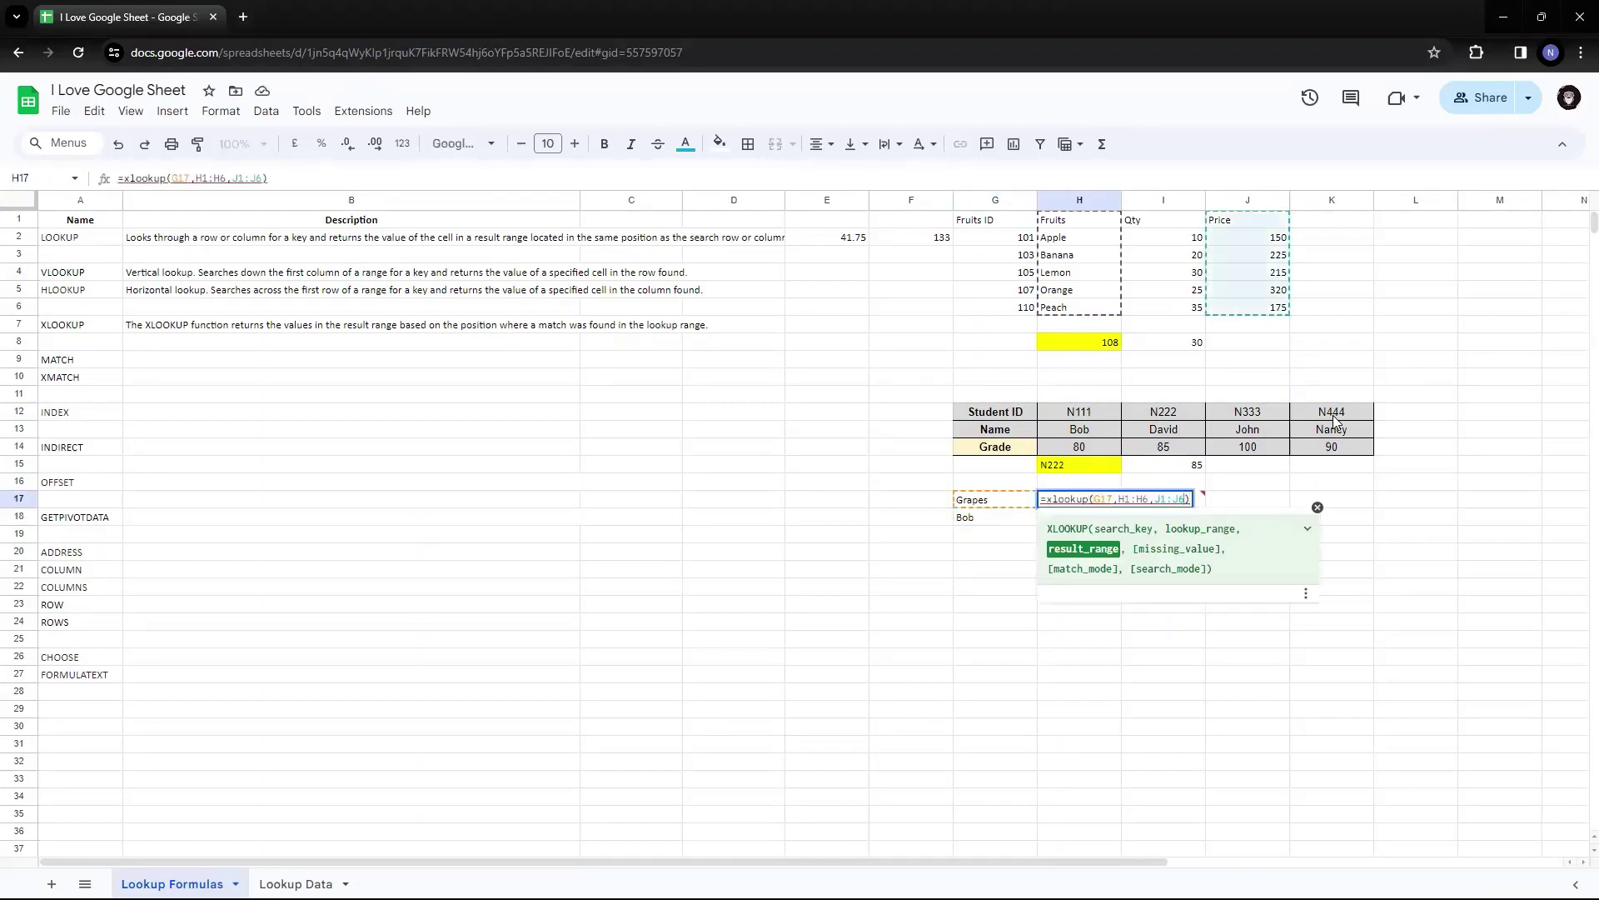
text(,")
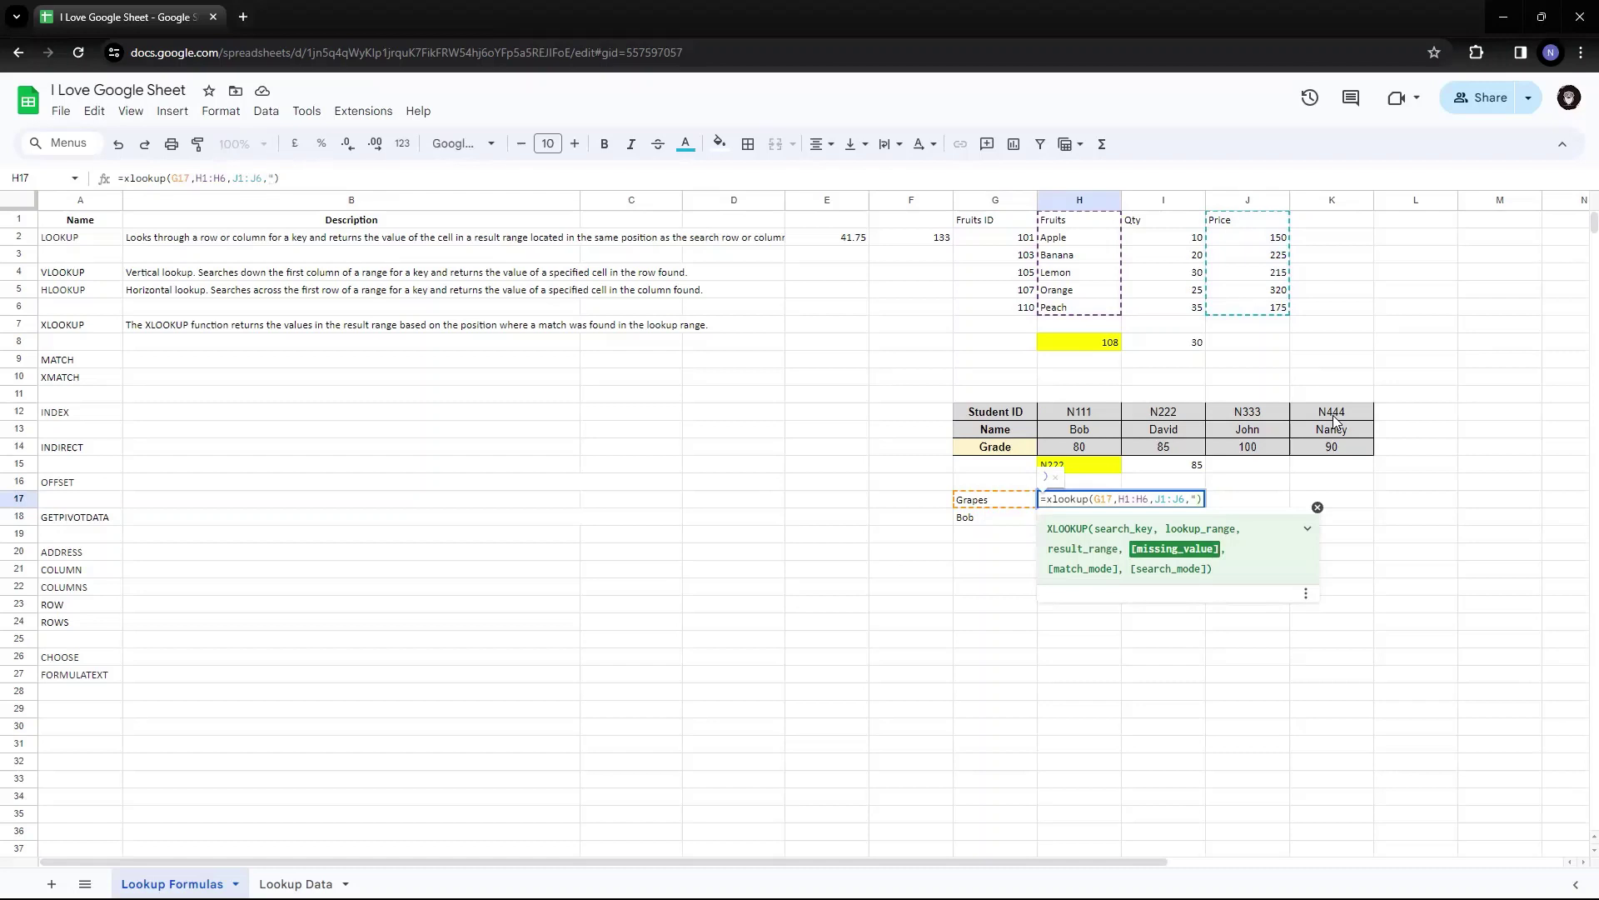
text(Fruite)
key(BackSpace)
text(not fo)
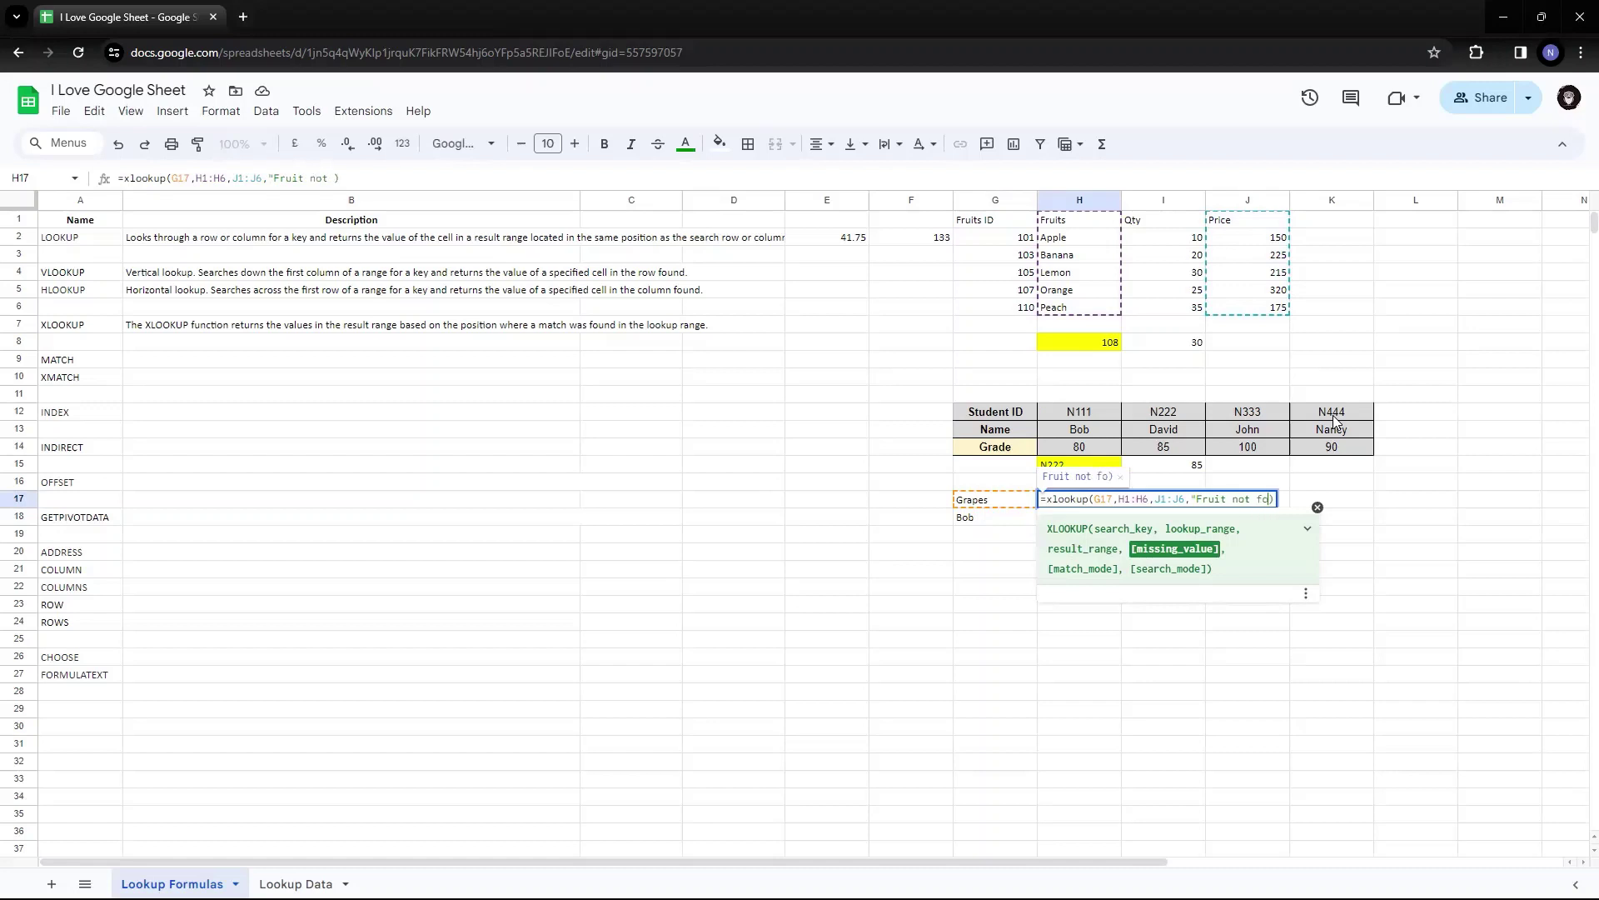
text(und")
key(Return)
Put Apple back in G17 so H17 returns 150
key(Up)
key(Left)
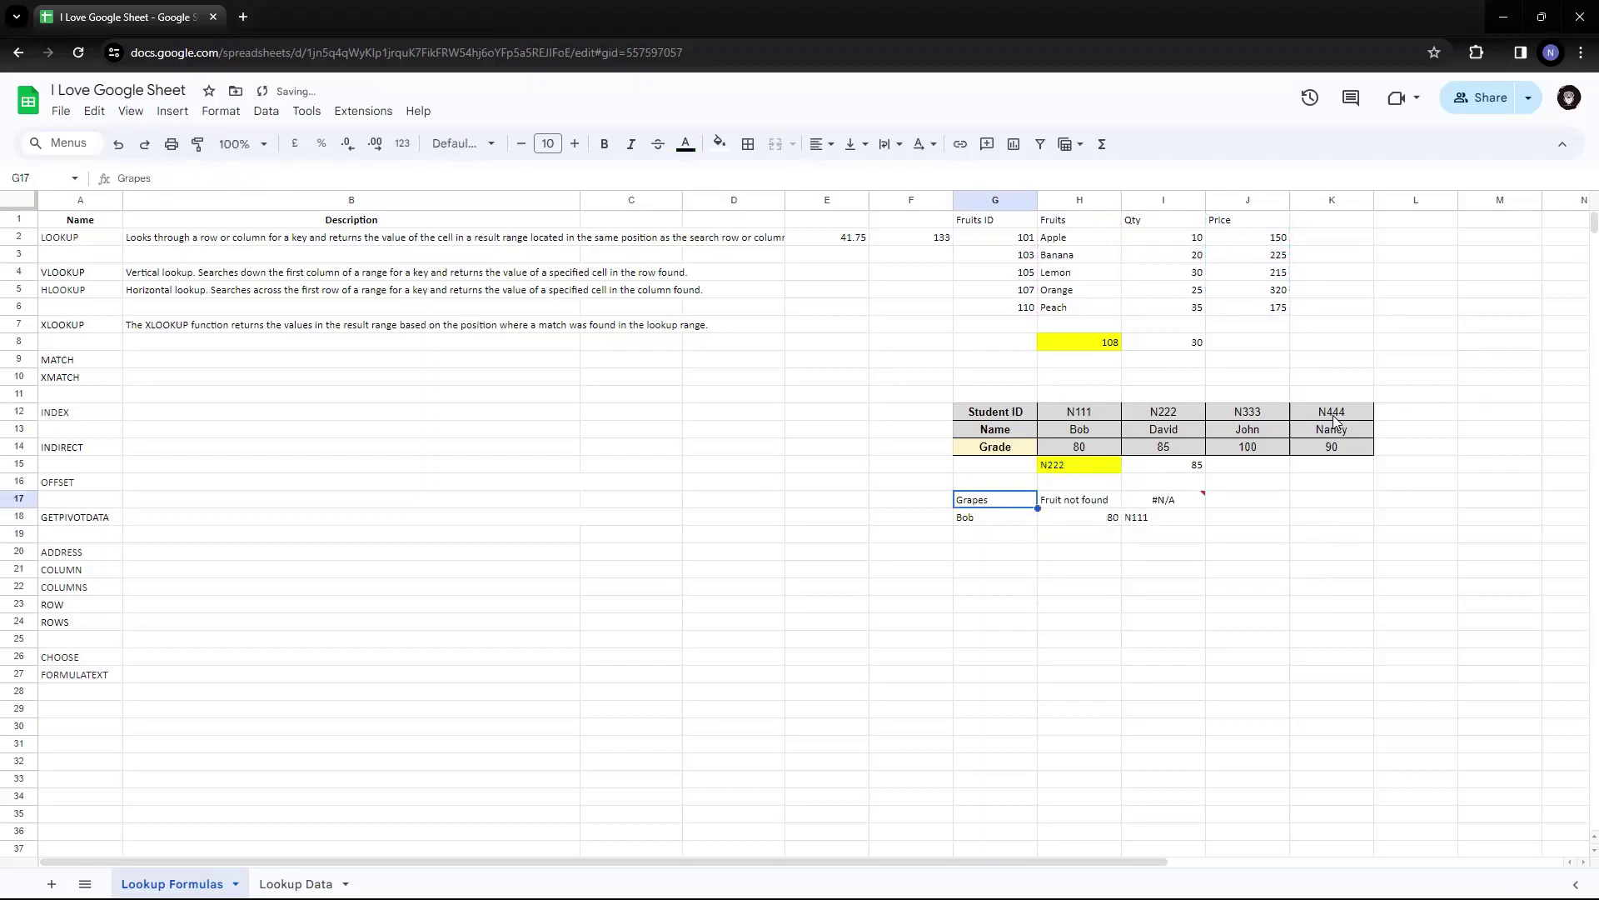
key(Right)
key(Right)
key(Left)
key(Left)
text(Apple)
key(Return)
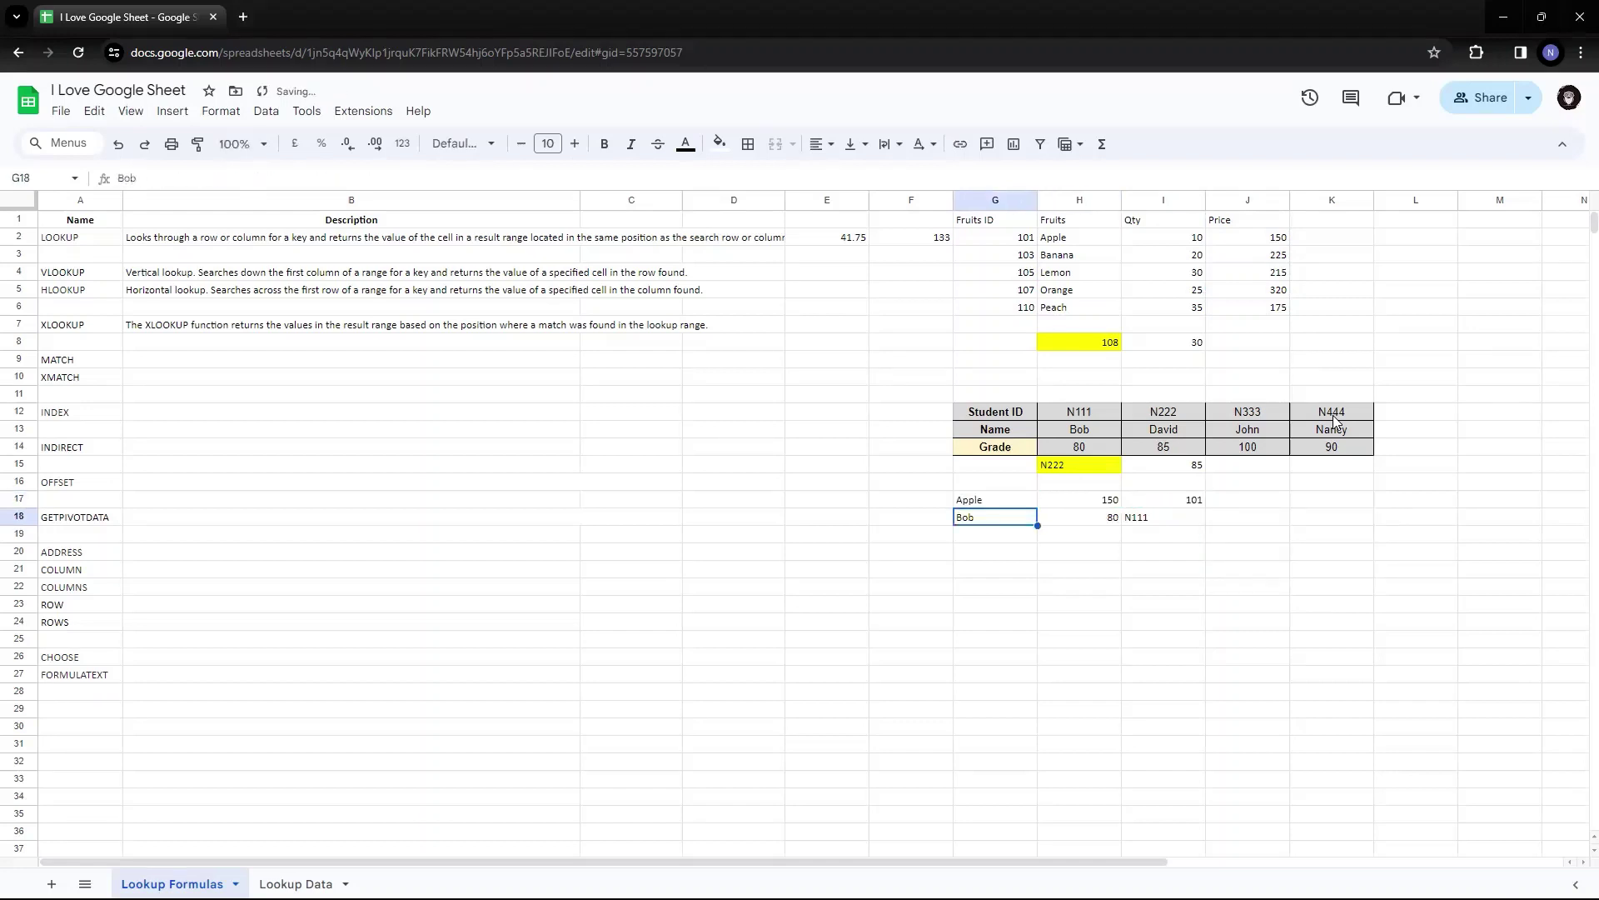
key(Up)
key(Right)
key(Right)
key(Right)
key(Left)
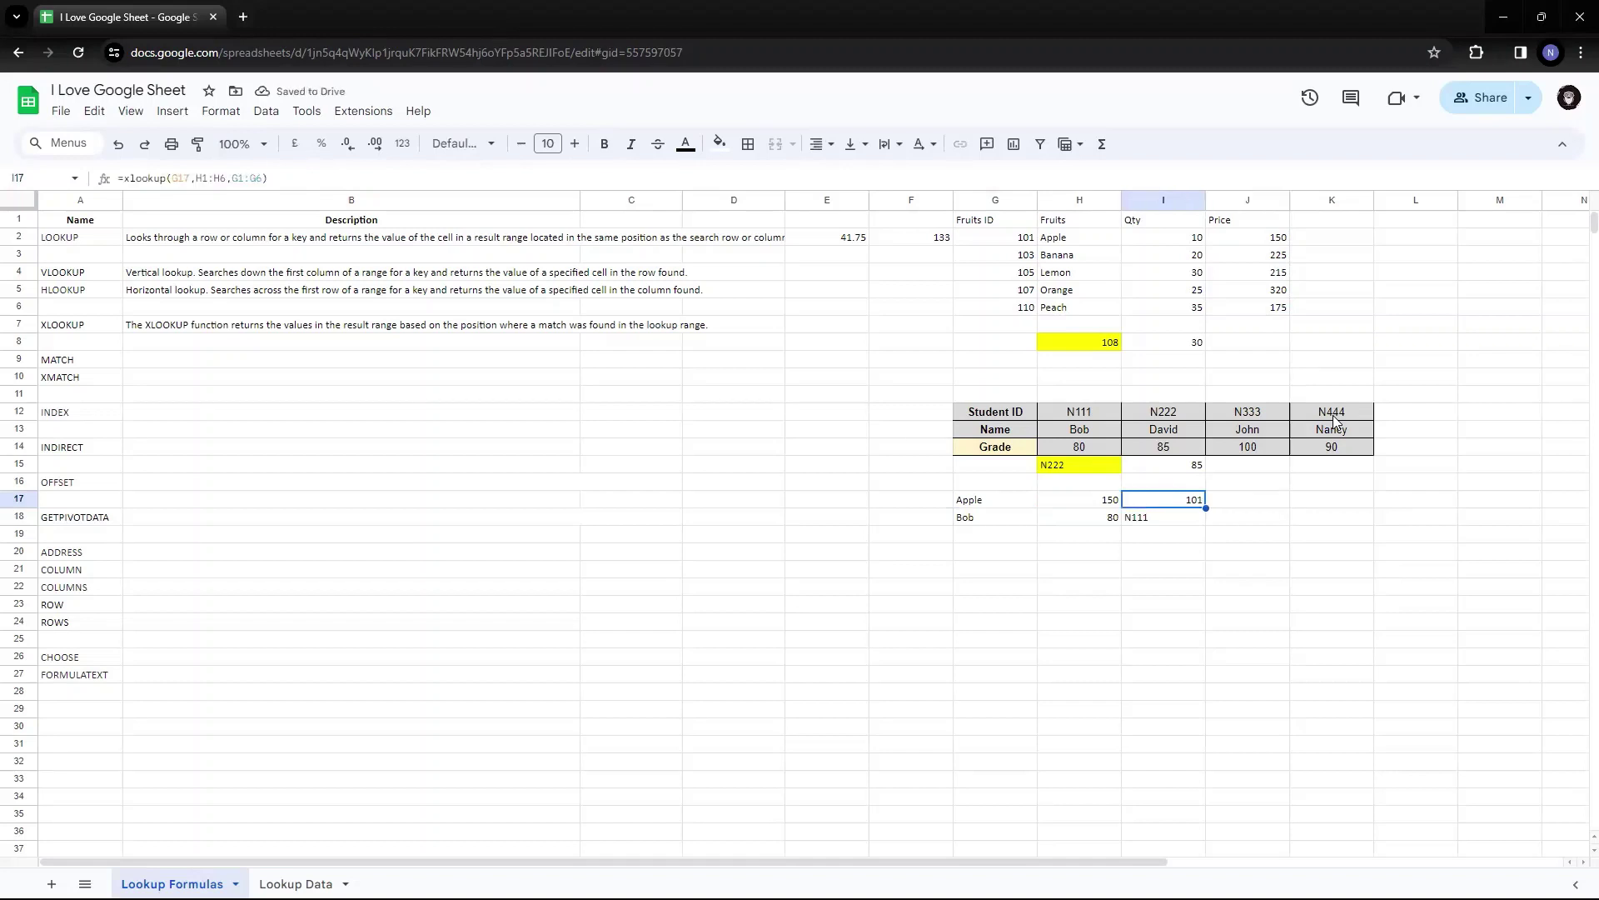
key(F2)
key(Left)
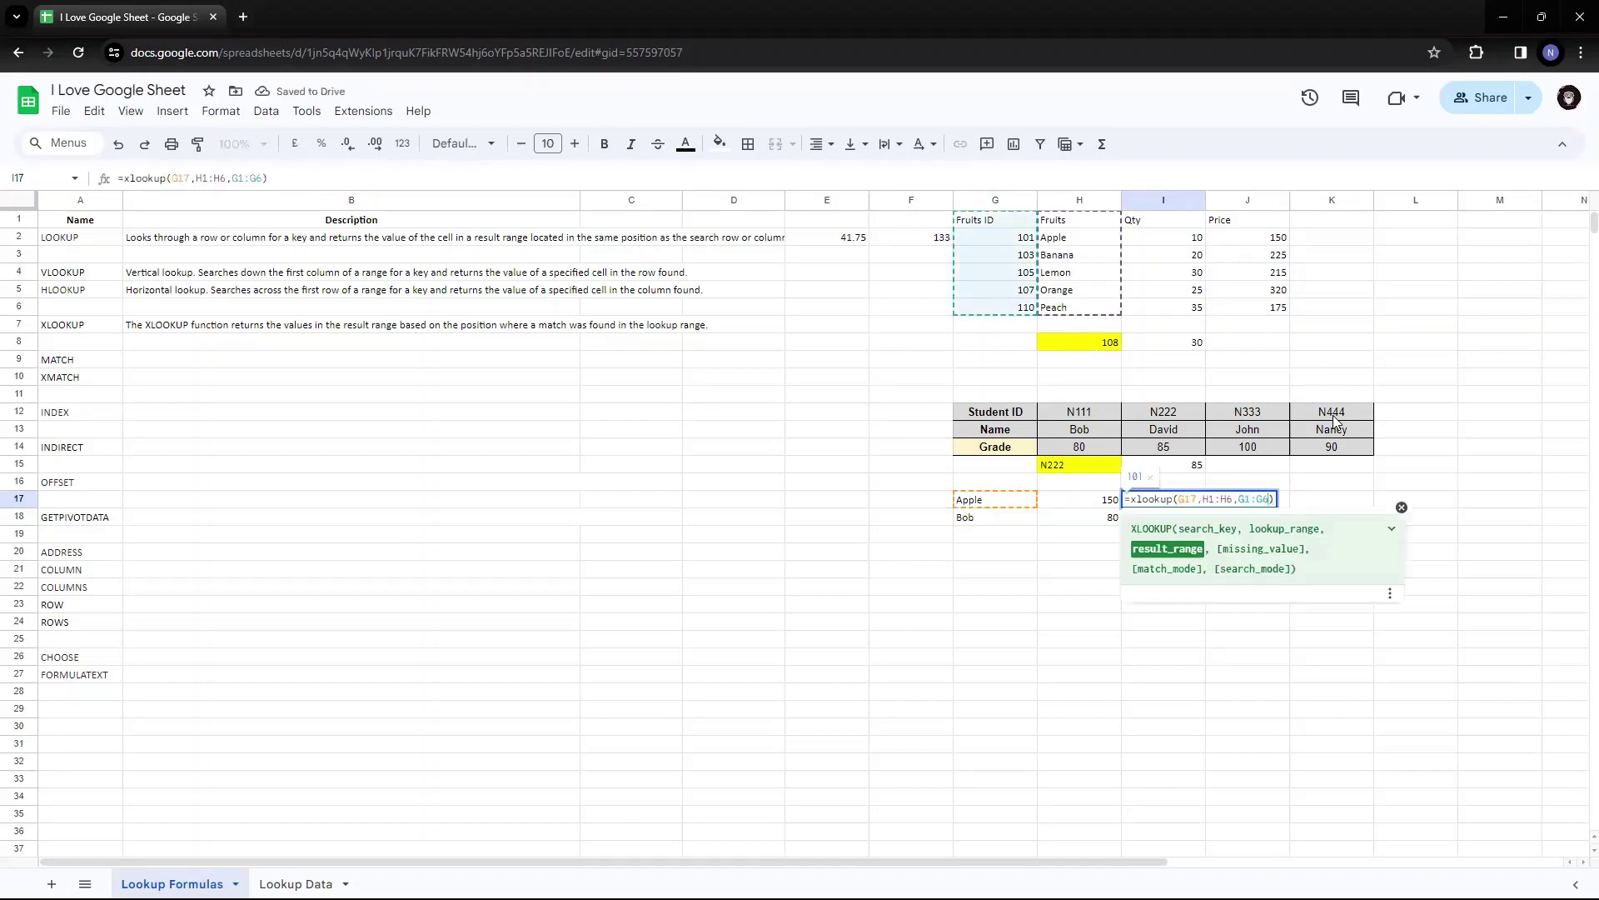
text(,")
text(Fruit ID n)
text(ot found)
key(BackSpace)
key(BackSpace)
key(BackSpace)
key(BackSpace)
key(BackSpace)
key(BackSpace)
key(BackSpace)
key(BackSpace)
key(BackSpace)
key(BackSpace)
key(BackSpace)
key(BackSpace)
text(not)
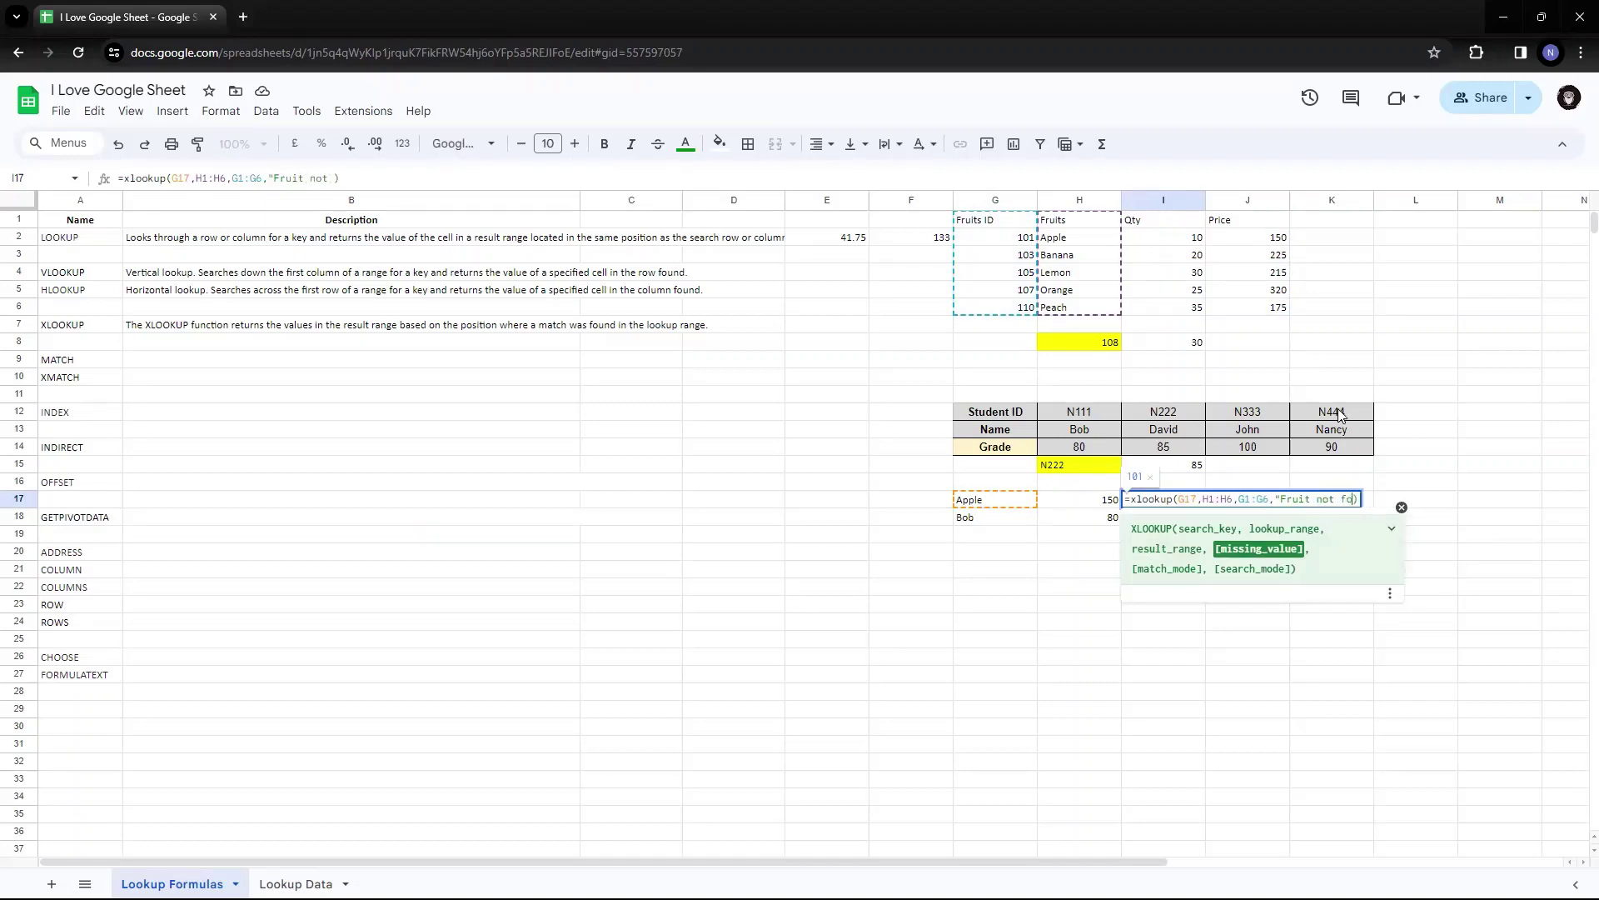
text(nd")
key(Return)
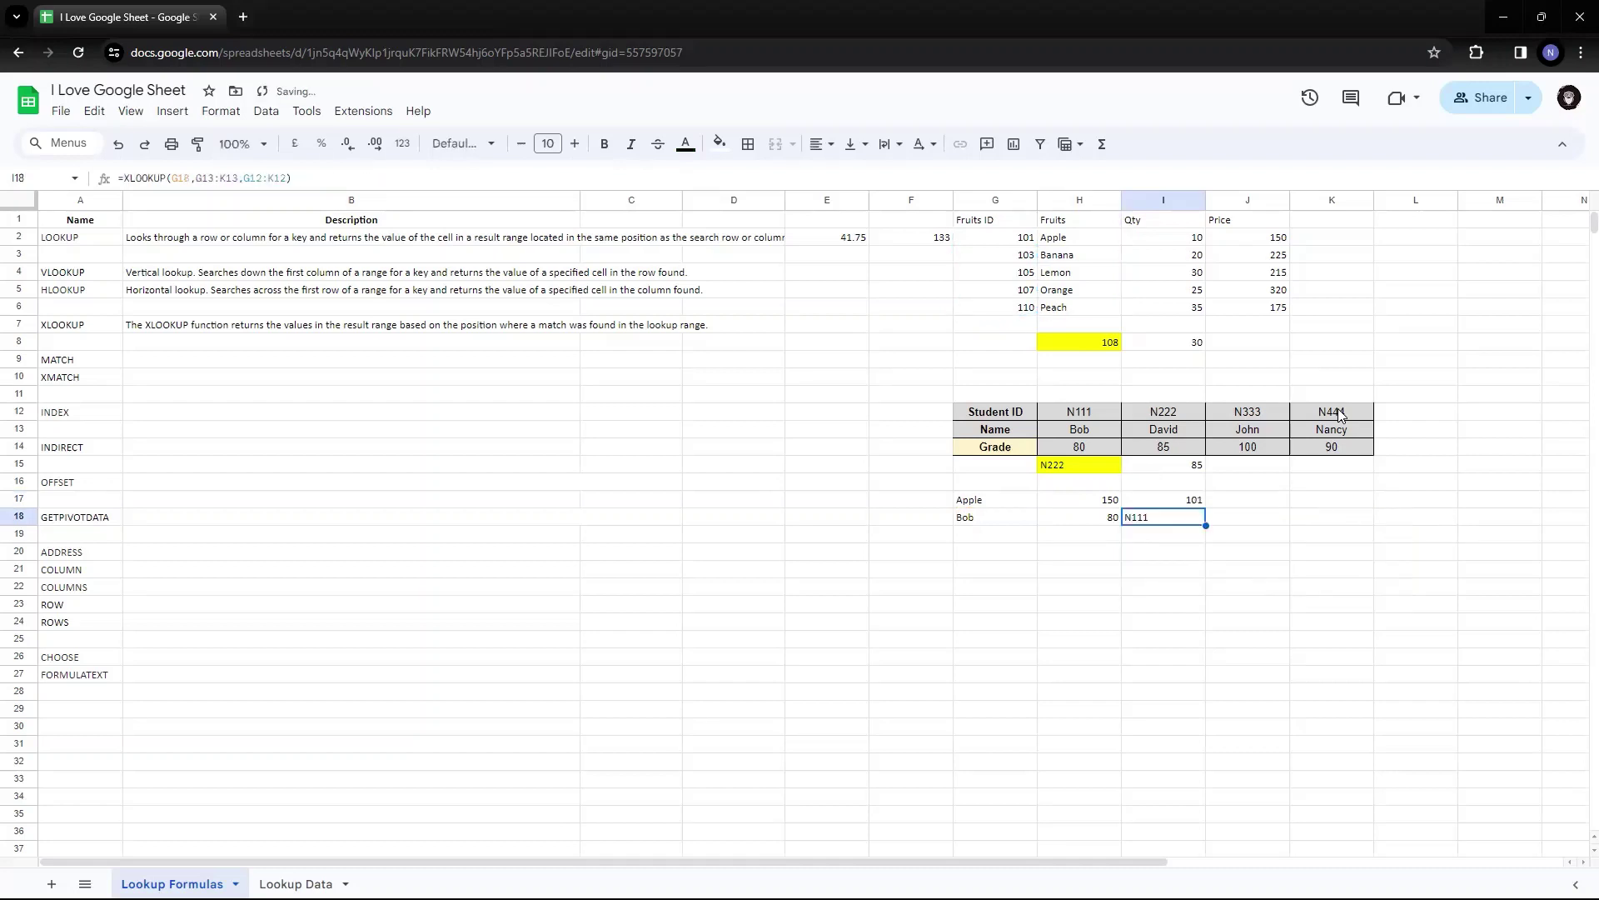
key(Up)
key(Left)
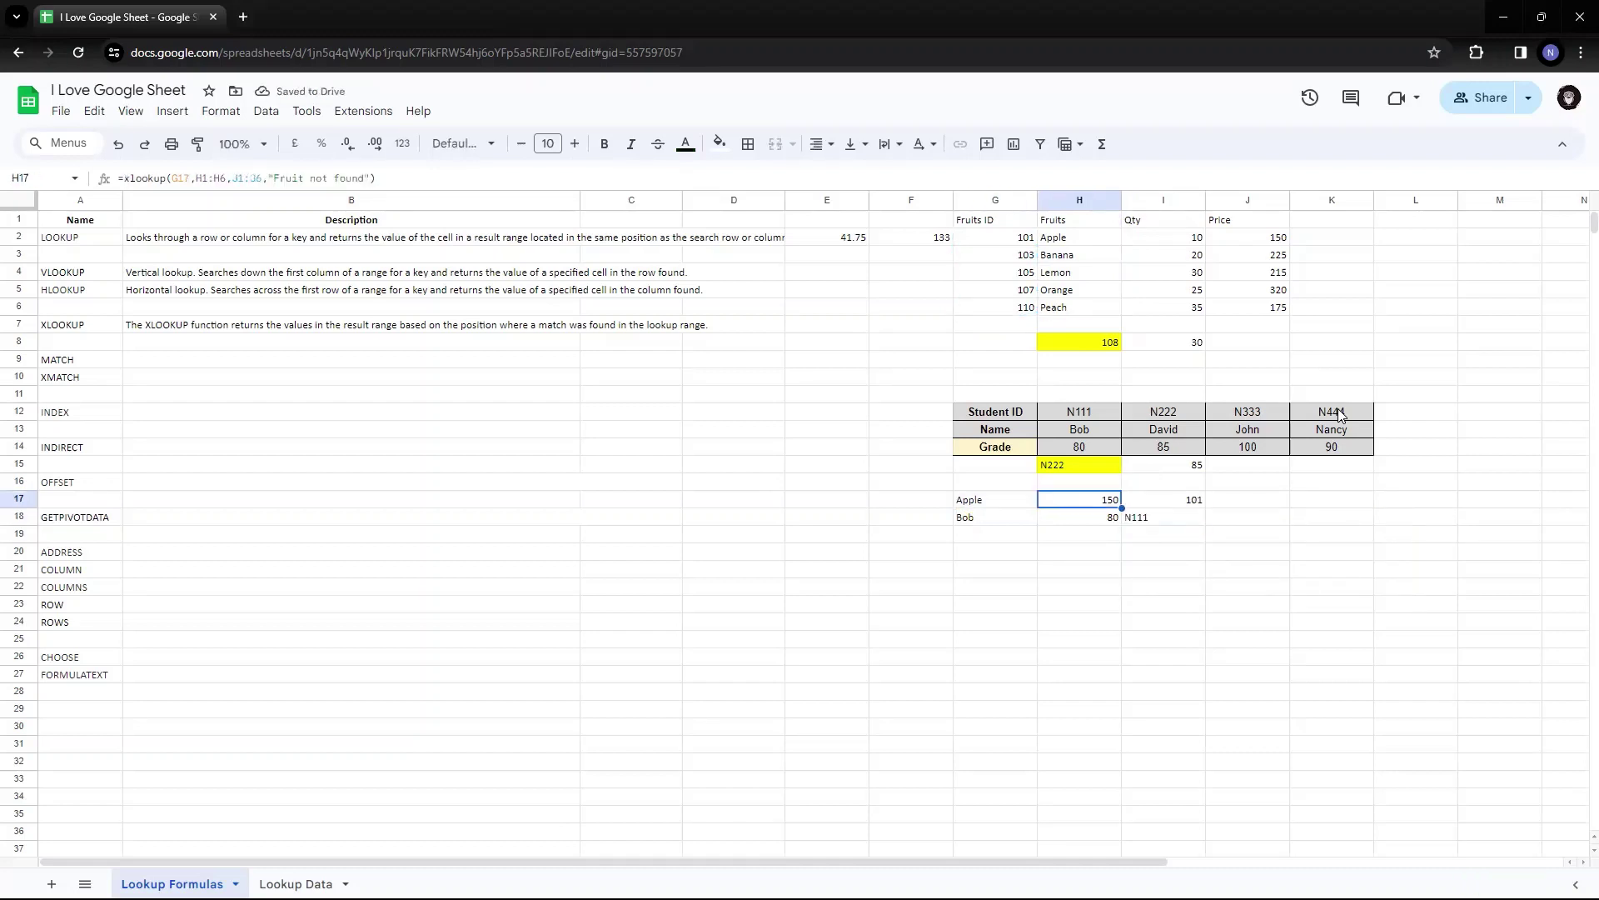
key(shift+Right)
key(Left)
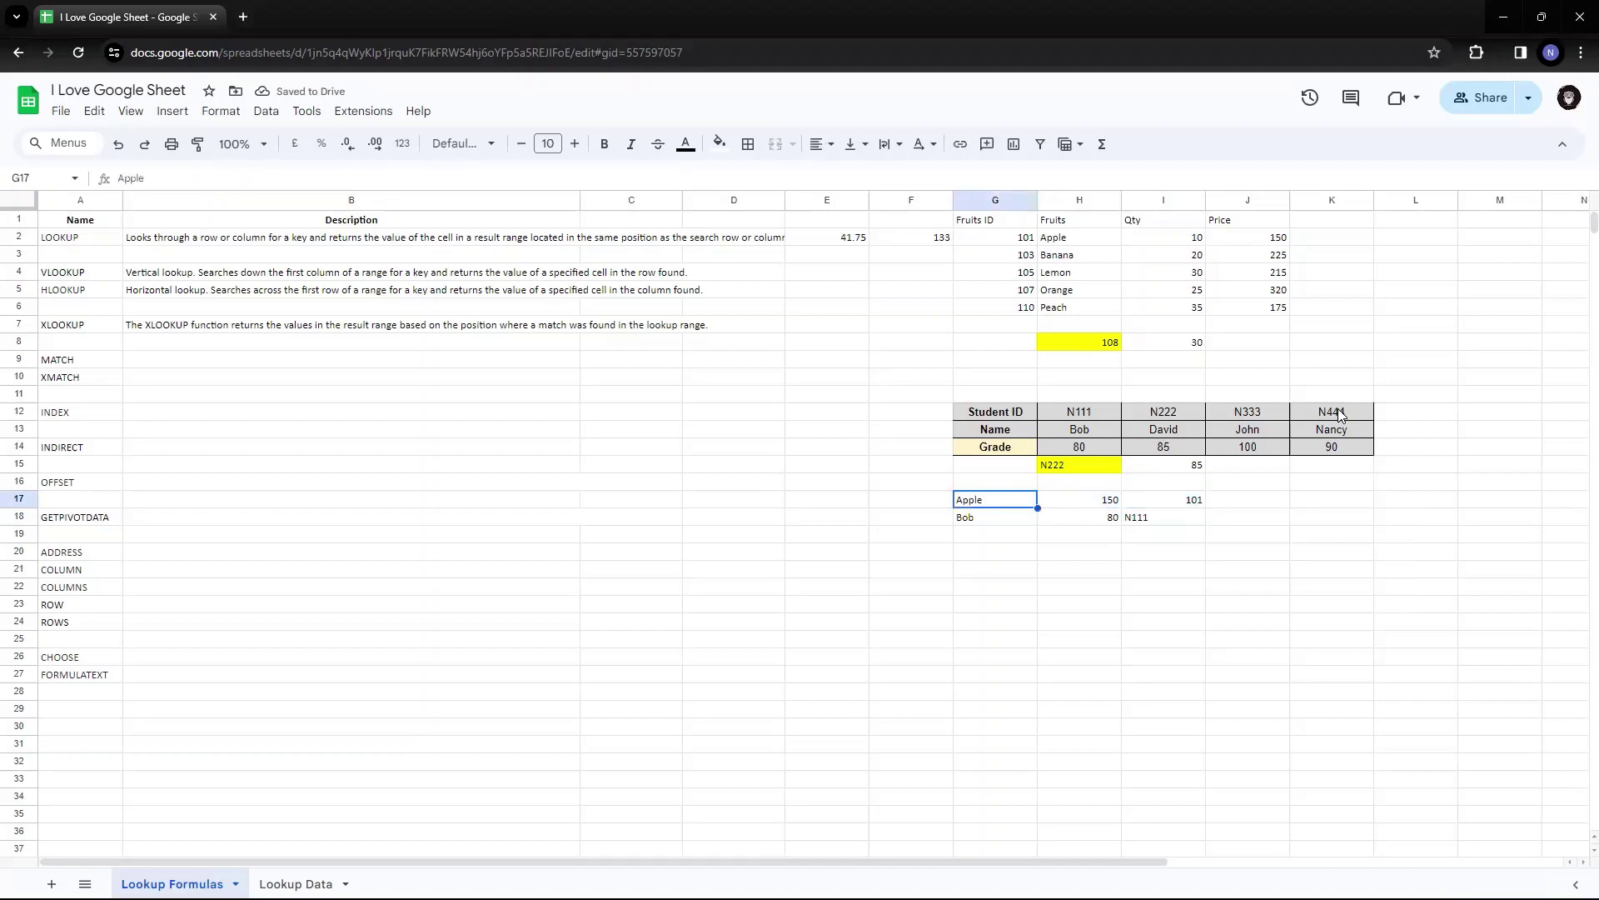
text(Grapes)
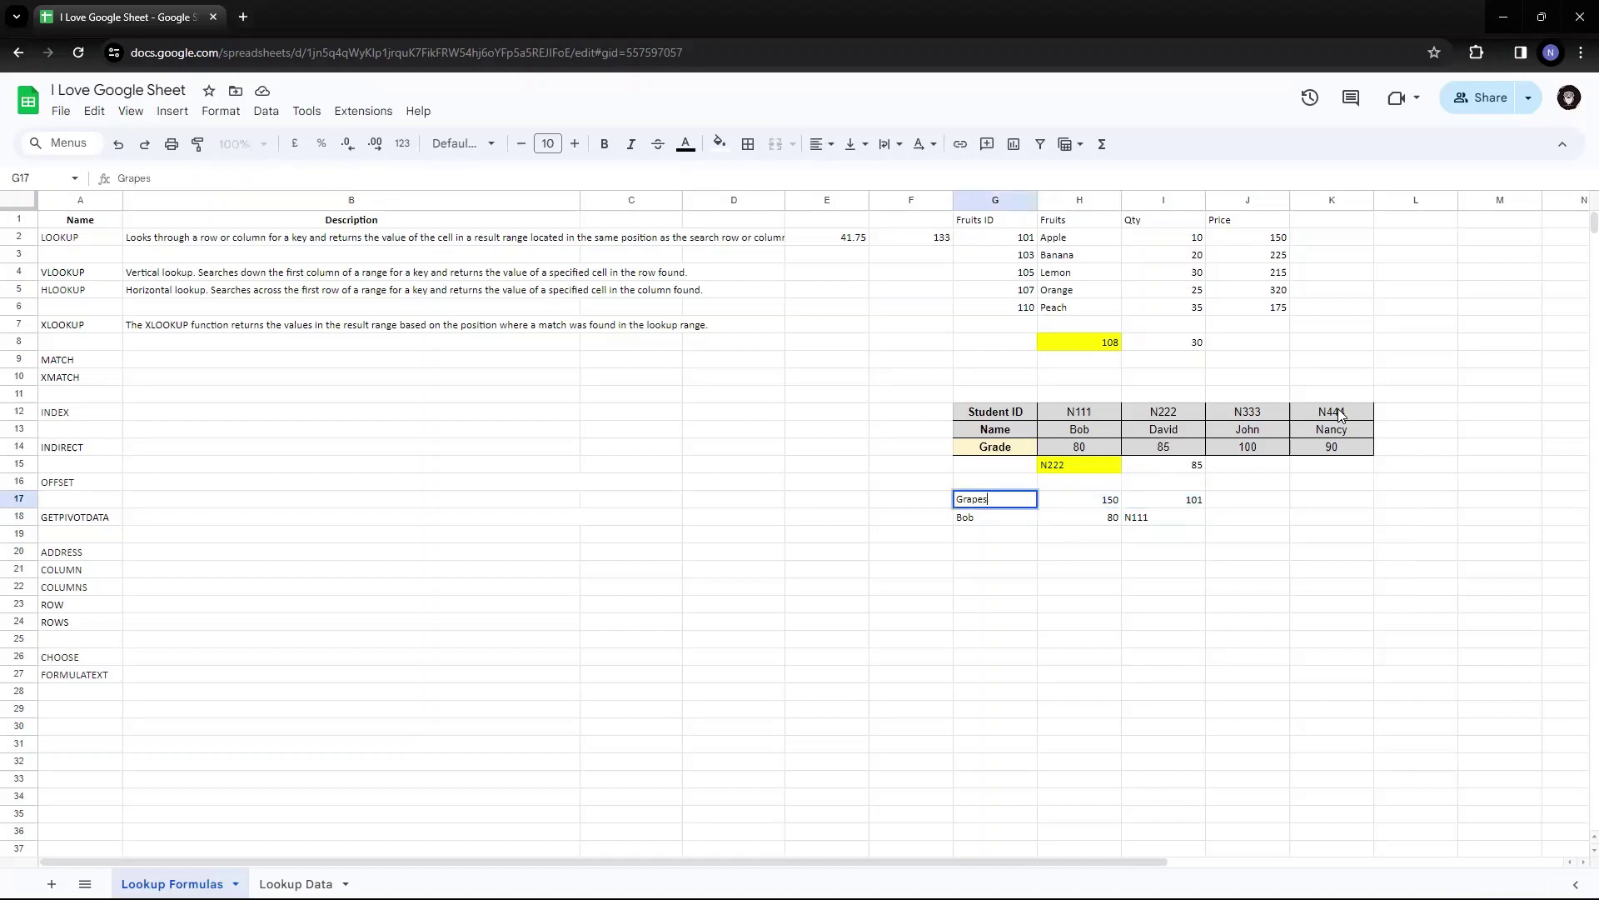
key(Tab)
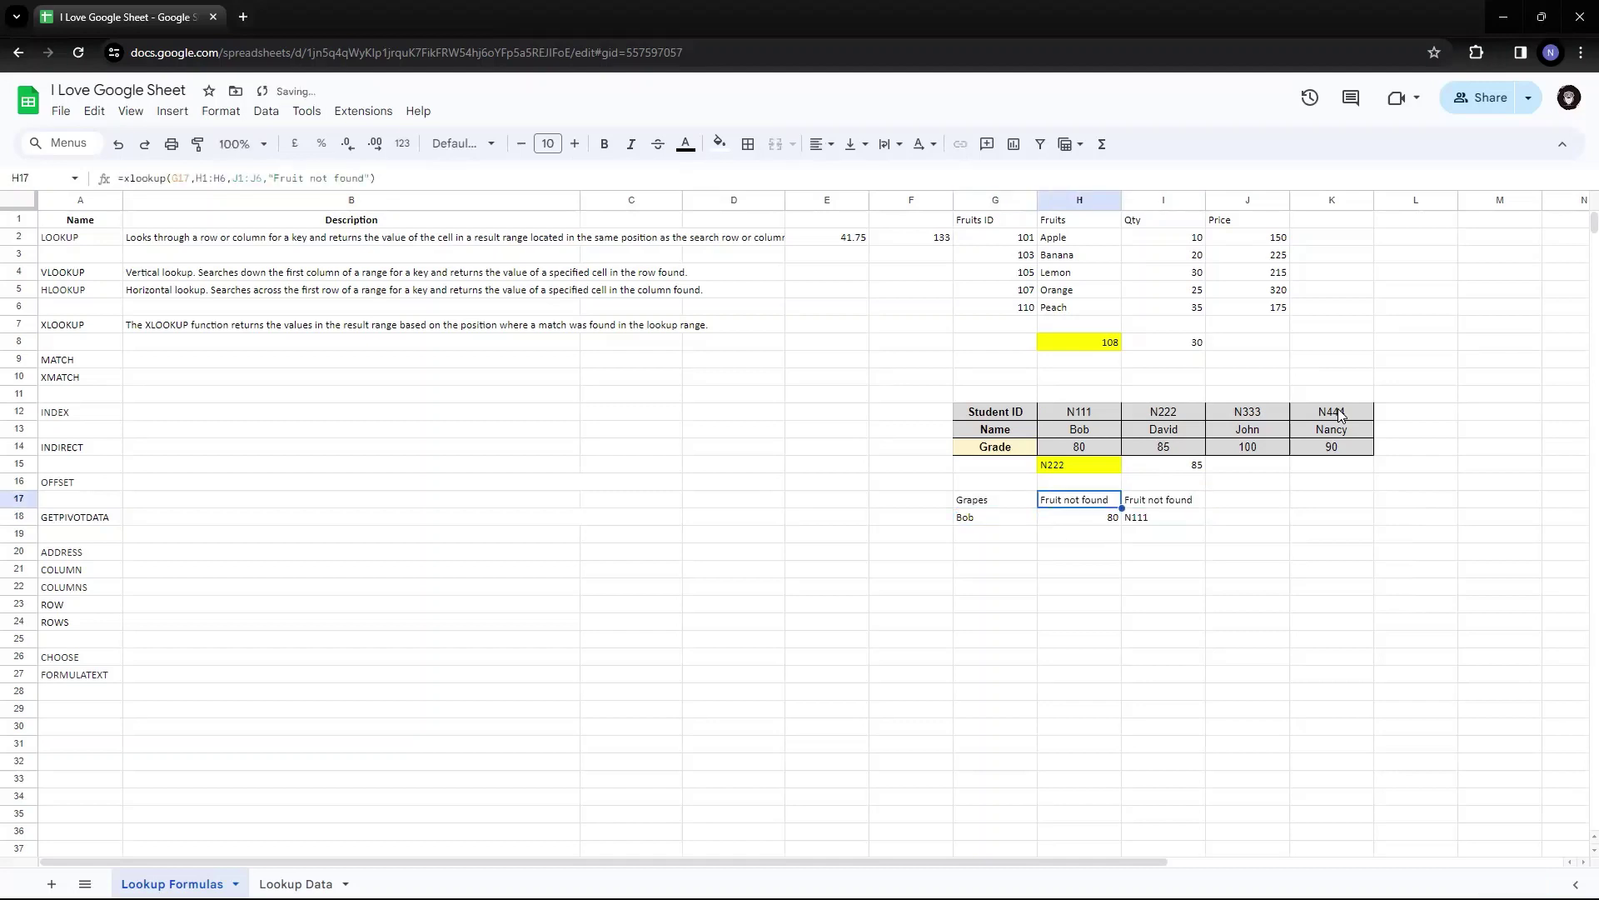
key(Up)
key(Up)
key(Up)
key(Up)
key(Up)
key(Up)
key(Up)
key(Up)
key(Up)
key(Up)
key(Up)
key(Up)
key(Up)
key(Up)
key(Up)
key(Up)
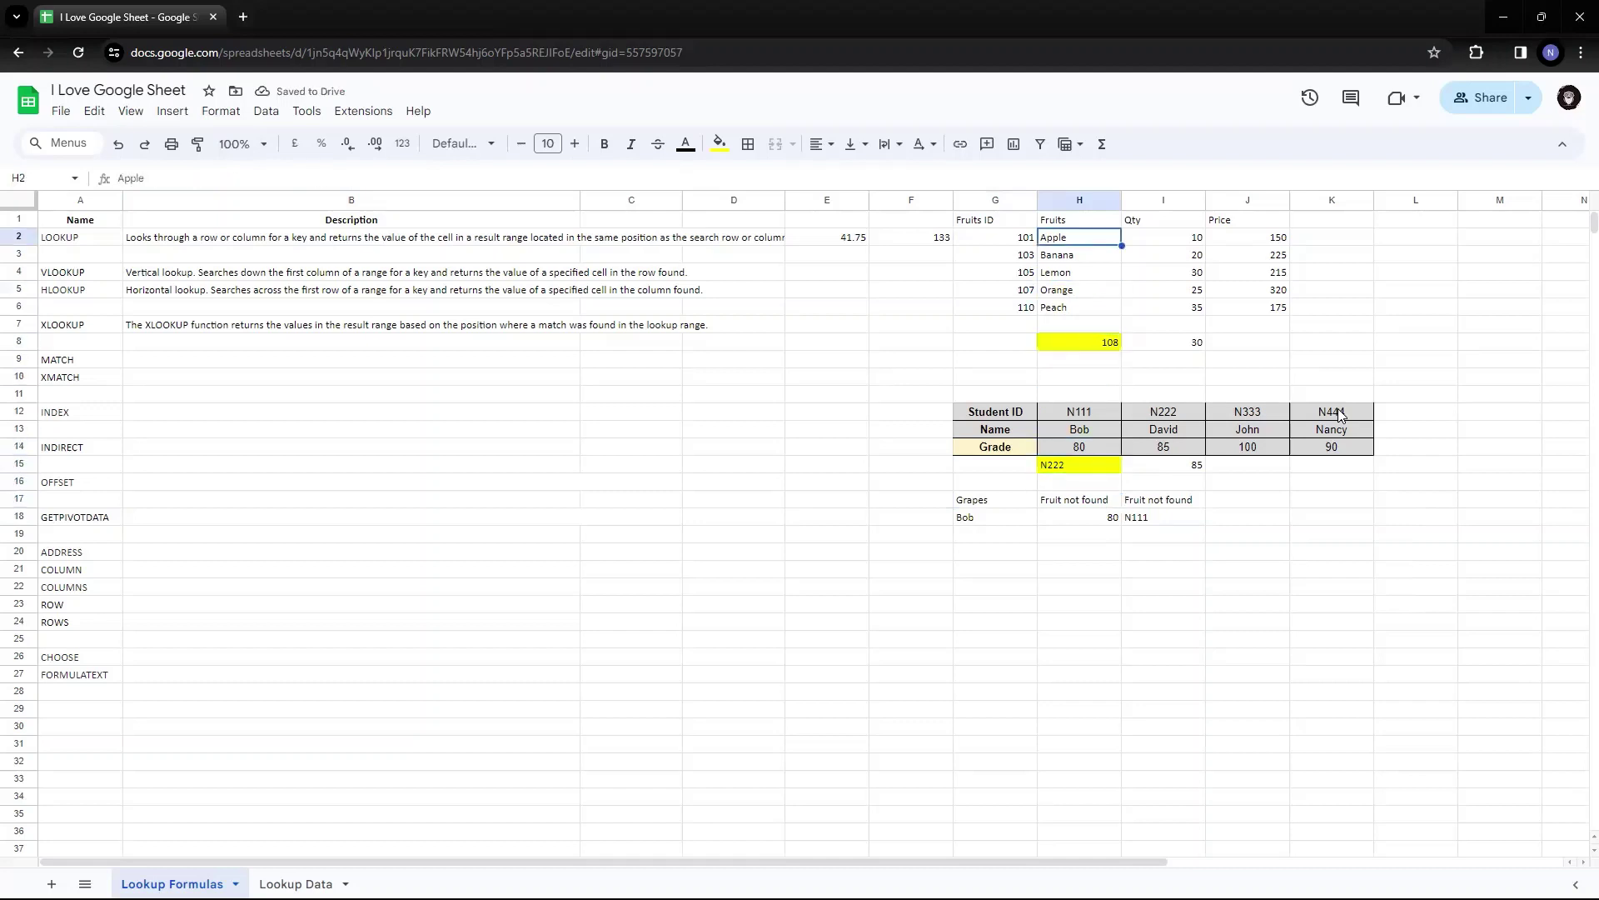
key(shift+Down)
key(shift+Down)
key(shift+Down)
key(shift+Down)
key(shift+Down)
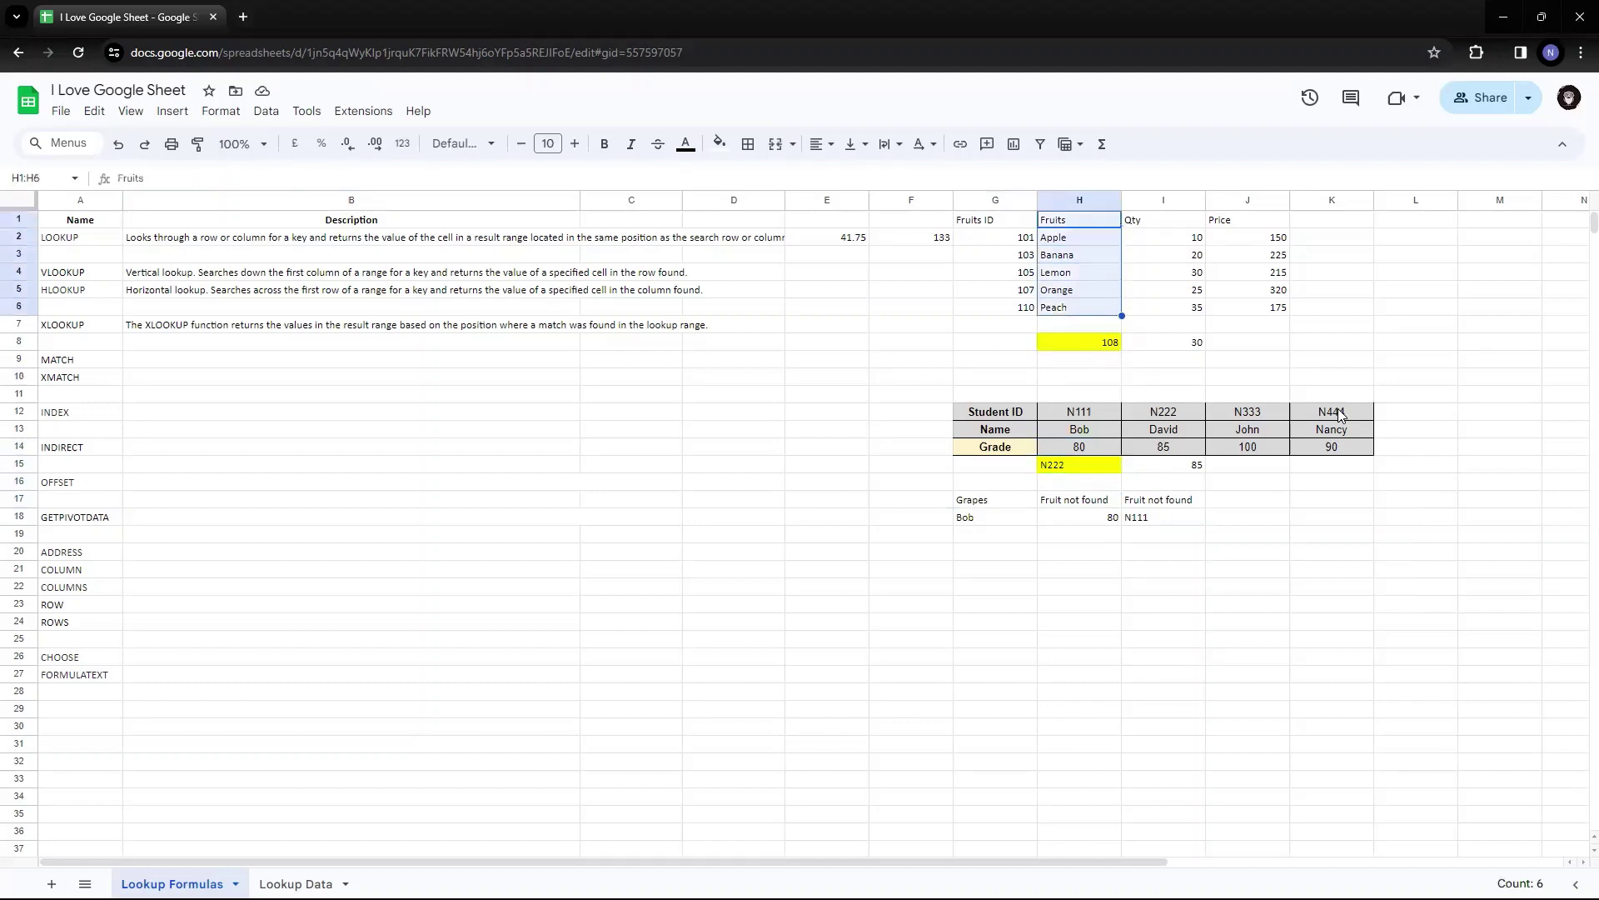
key(Down)
key(Down)
key(Down)
key(Down)
key(Down)
key(Down)
key(Down)
key(Down)
key(Down)
key(Down)
key(Down)
key(Down)
key(Down)
key(Down)
key(Down)
key(Down)
key(Down)
key(Up)
key(Up)
key(Down)
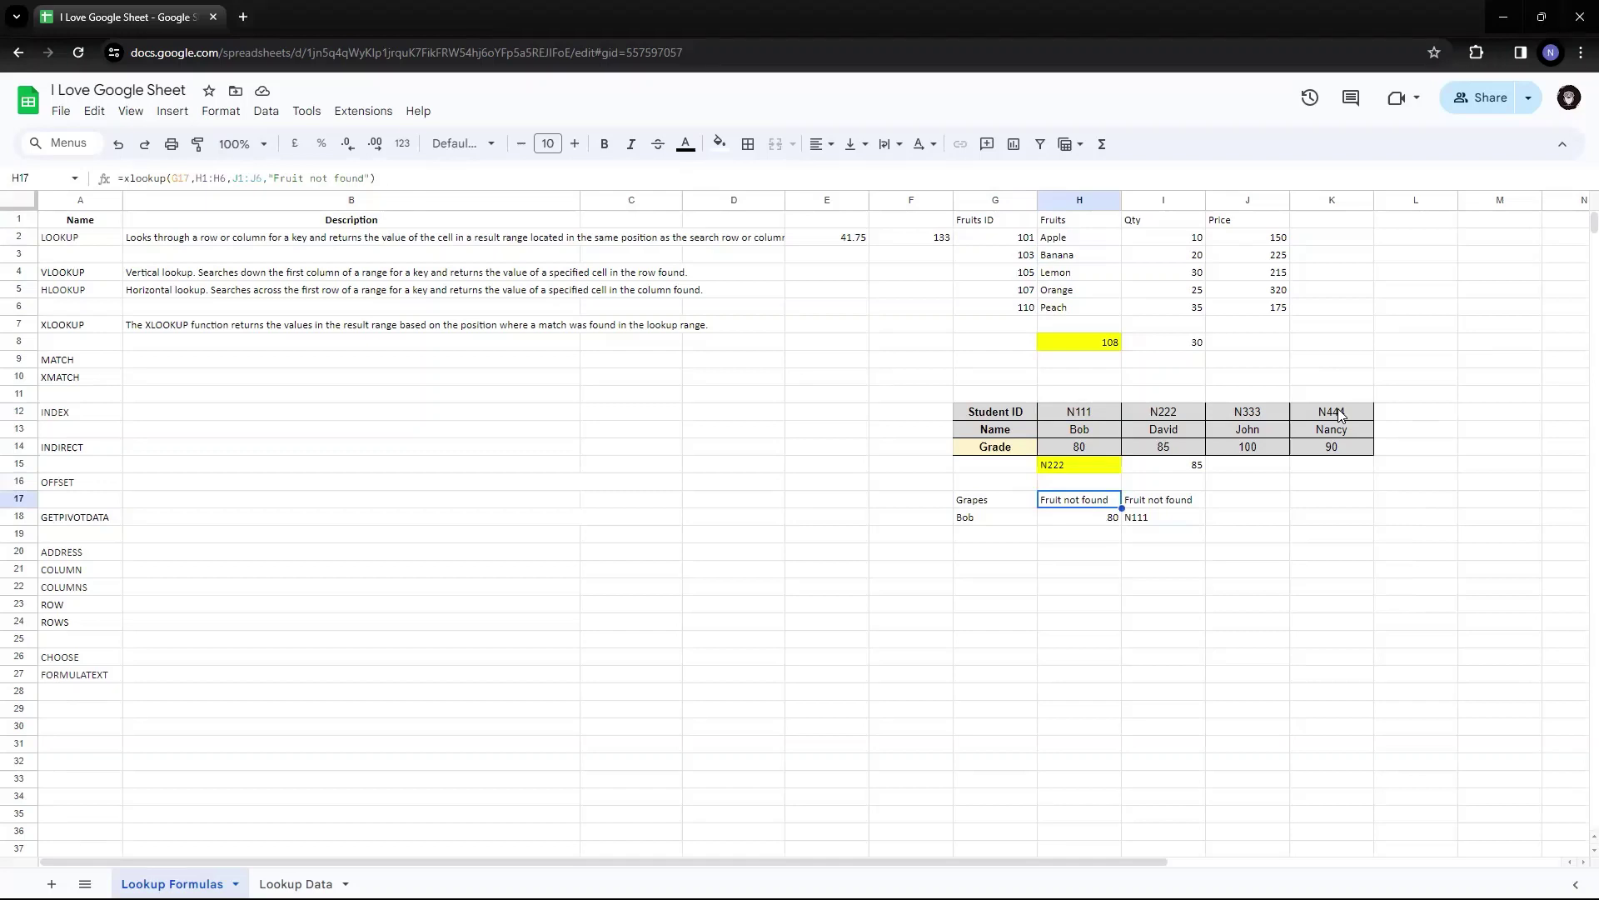
key(F2)
key(Left)
key(Left)
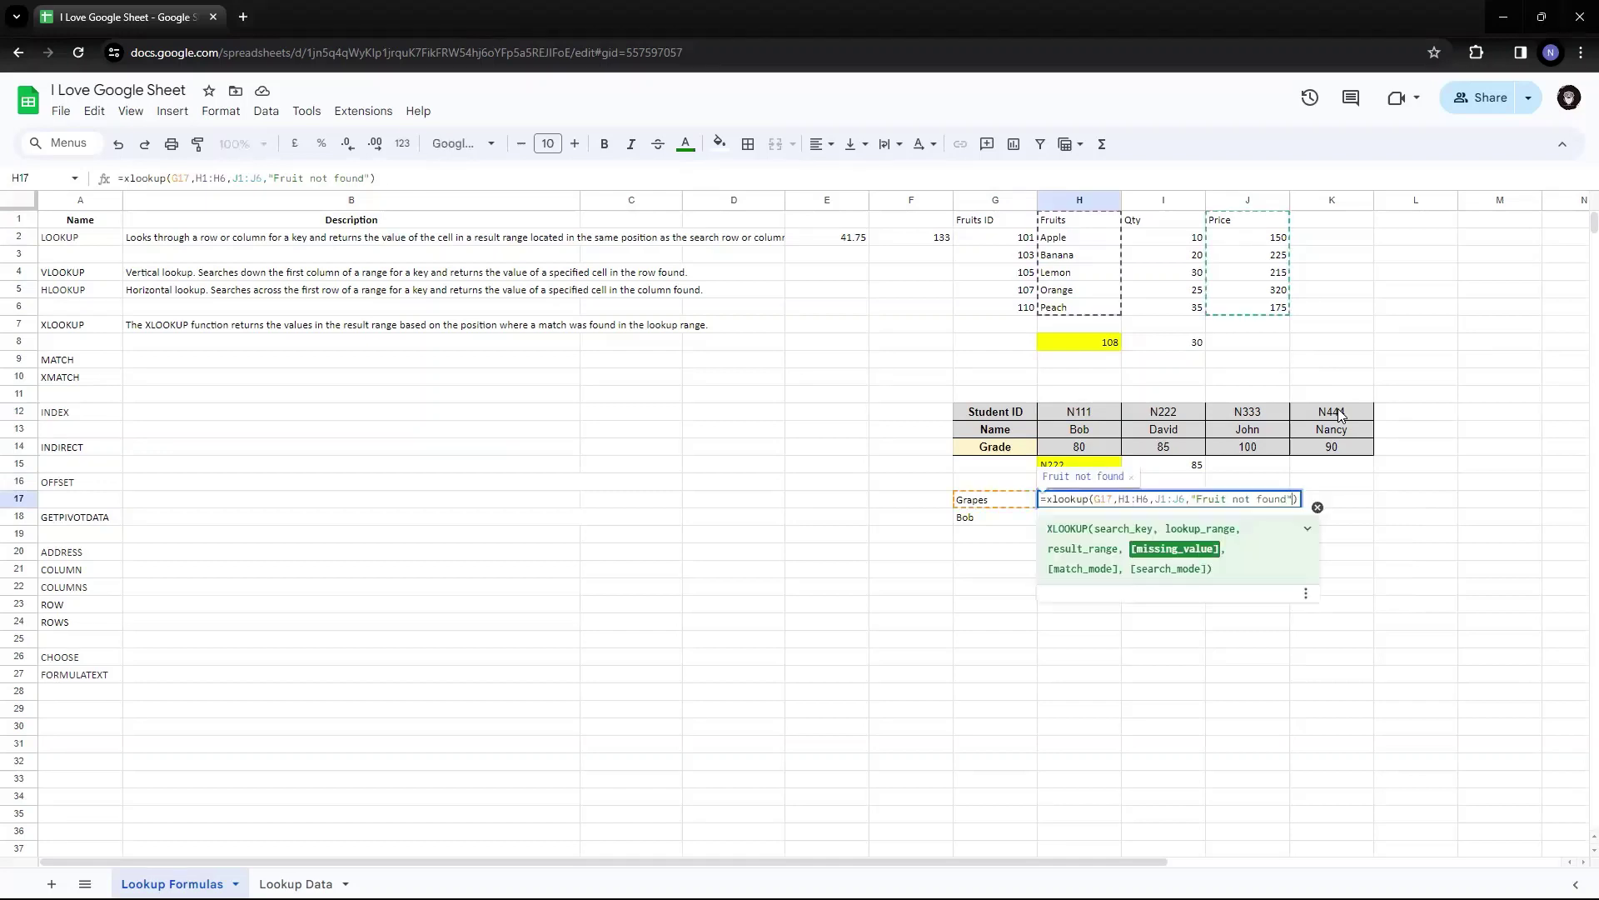
key(shift+Left)
key(shift+Left)
key(shift+Left)
key(shift+Left)
key(shift+Left)
key(shift+Left)
key(shift+Left)
key(shift+Left)
key(shift+Left)
key(shift+Left)
key(shift+Left)
key(shift+Left)
key(shift+Left)
key(shift+Left)
key(shift+Left)
key(shift+Left)
key(shift+Left)
key(shift+Left)
key(shift+Left)
key(shift+Left)
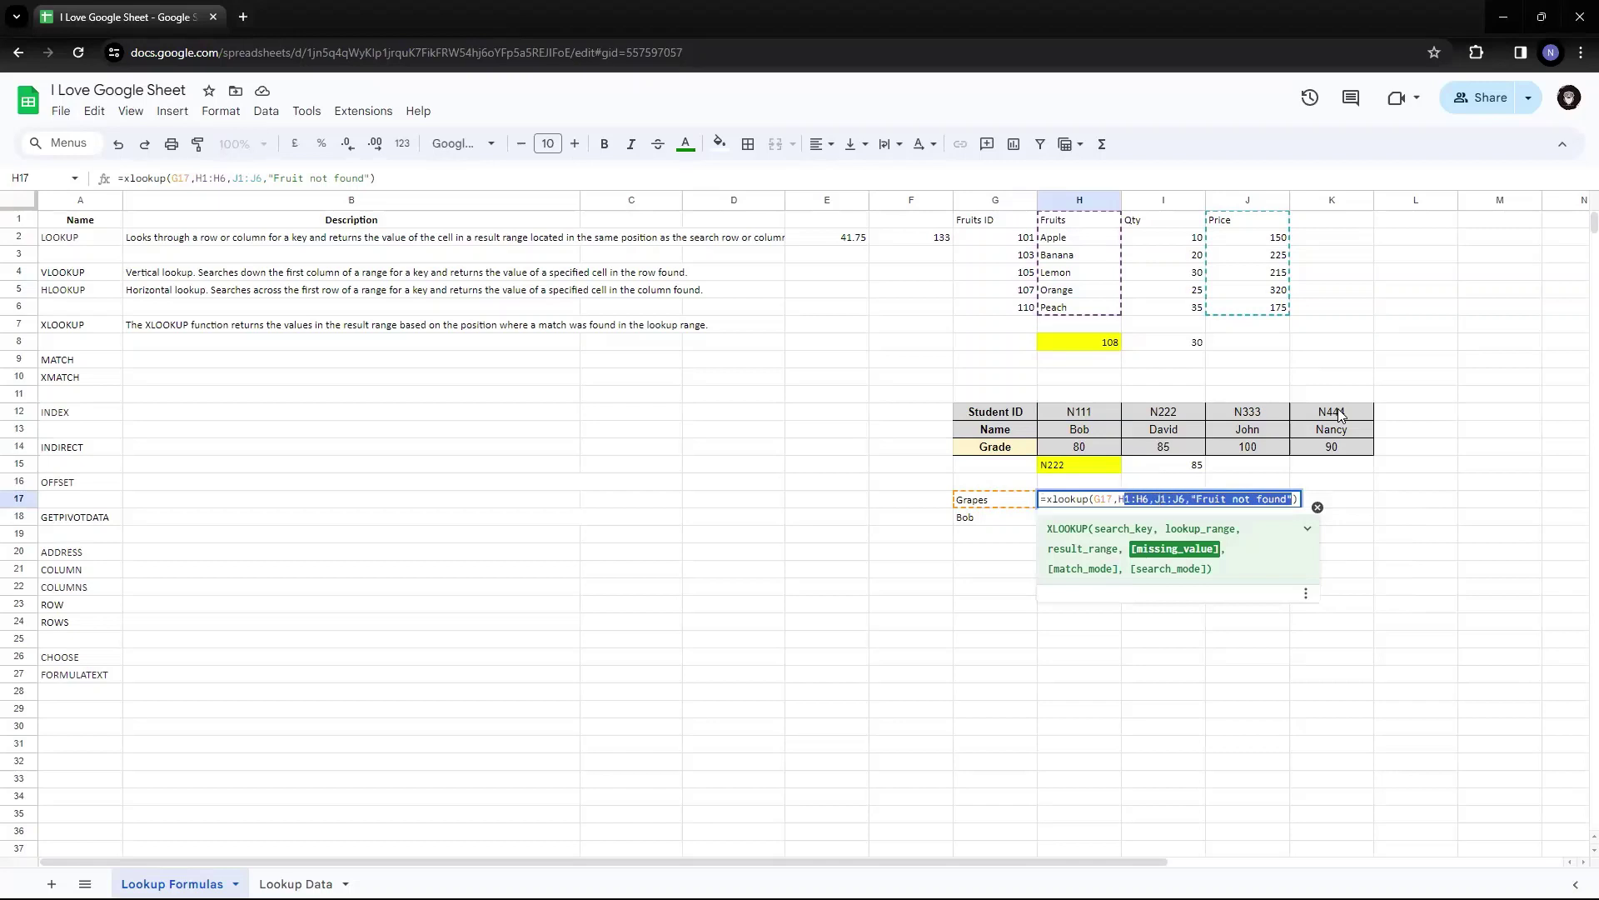
key(shift+Left)
key(shift+Left)
key(shift+Left)
key(shift+Left)
key(shift+Left)
key(Escape)
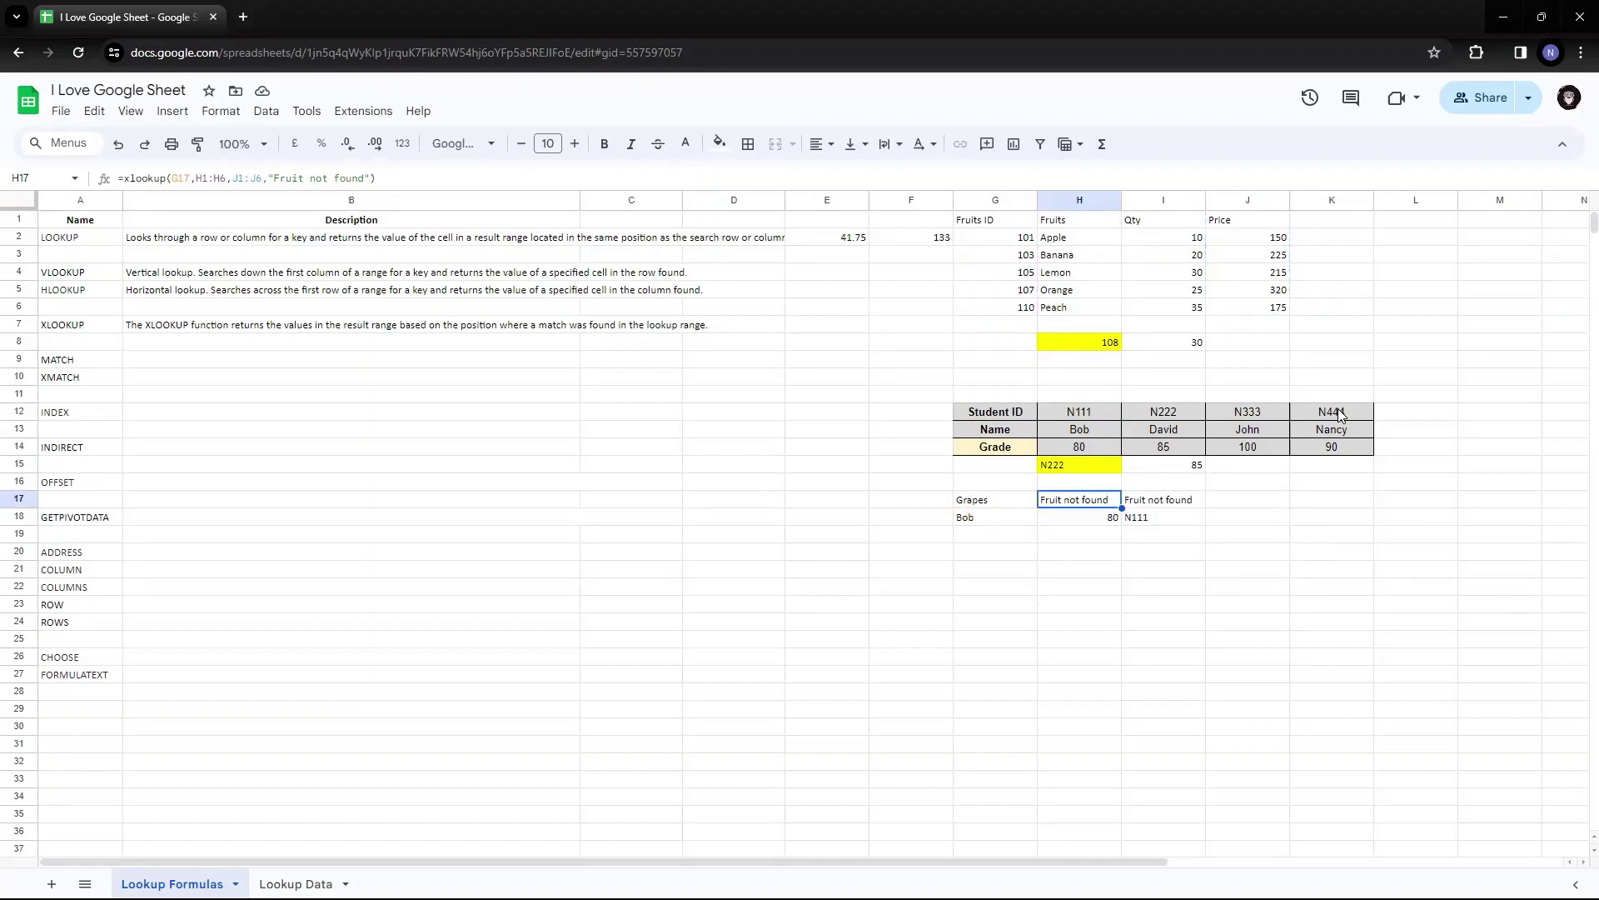
key(shift+Right)
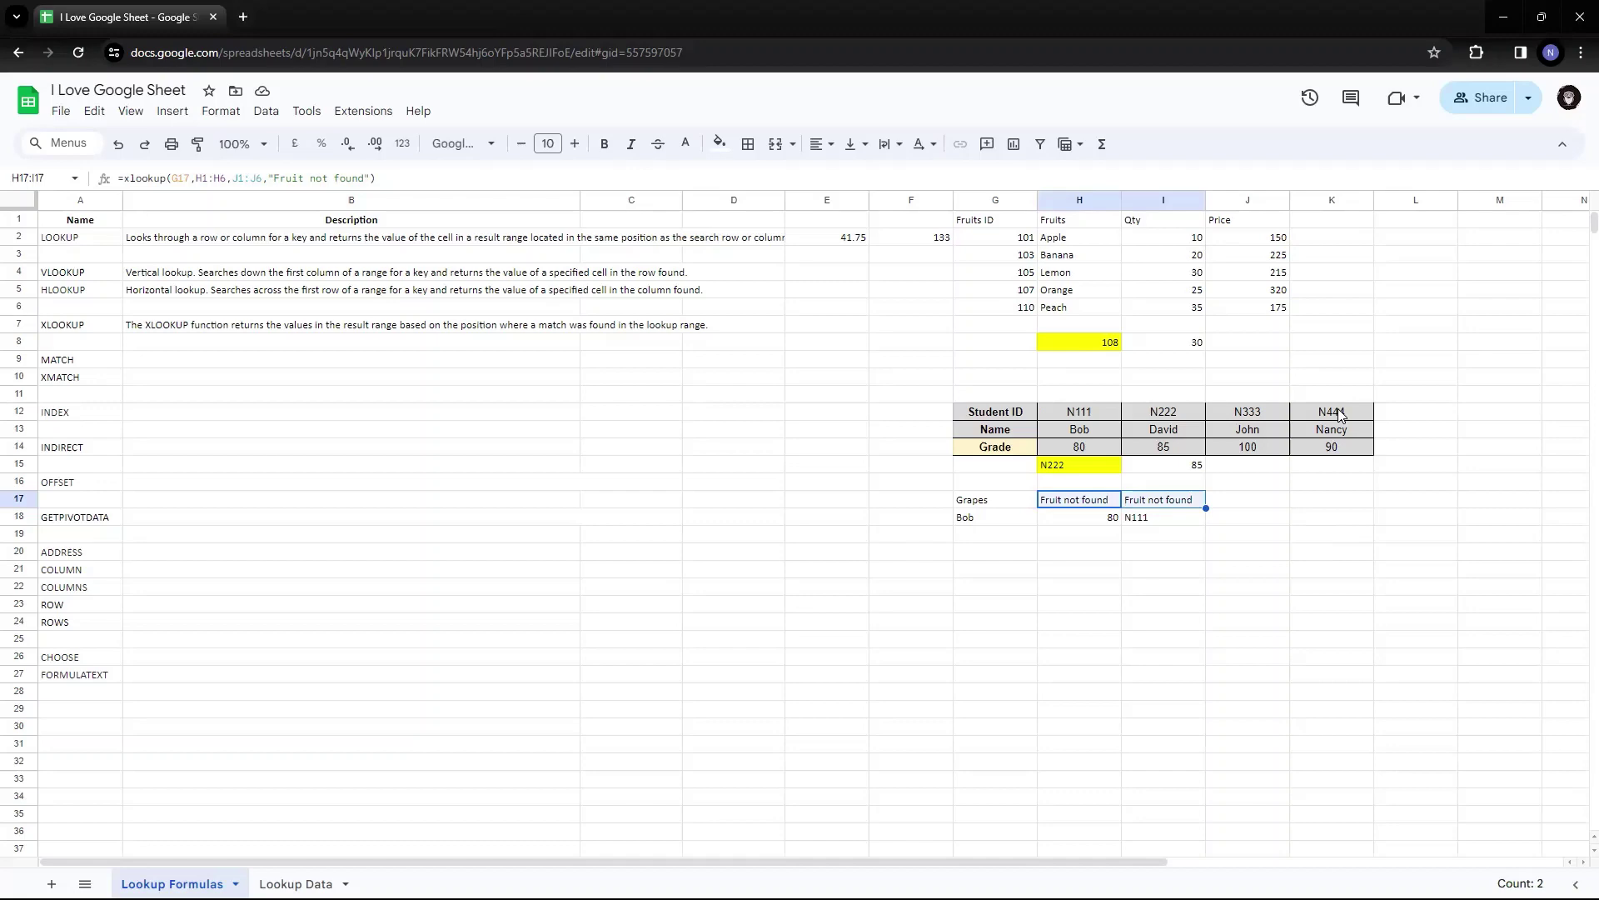
key(shift+Left)
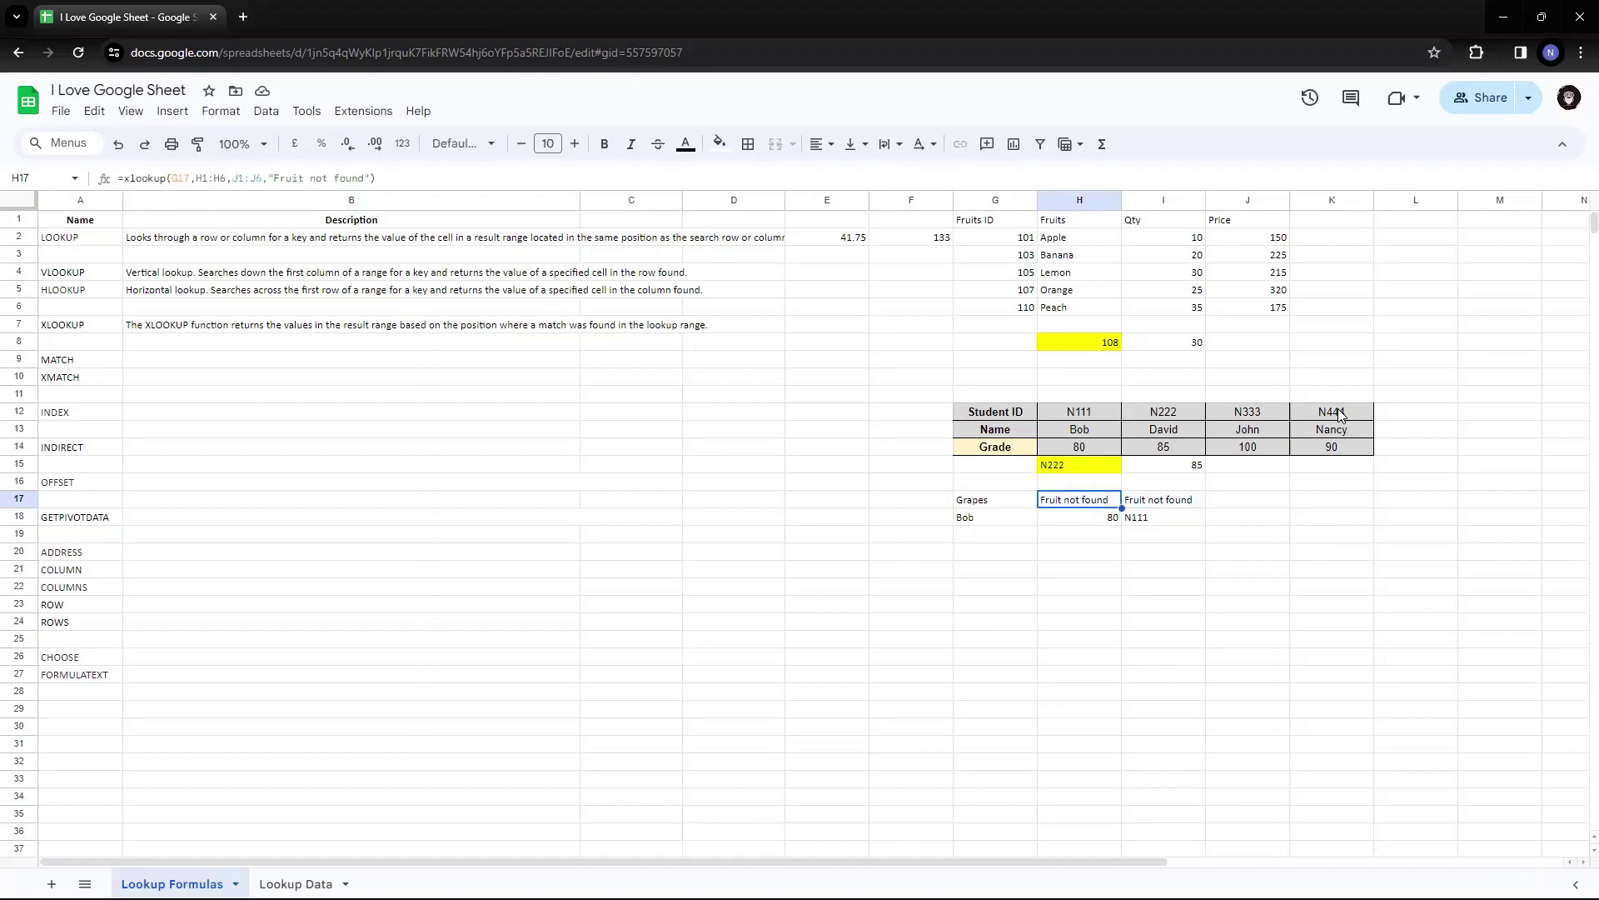
key(shift+Right)
key(Down)
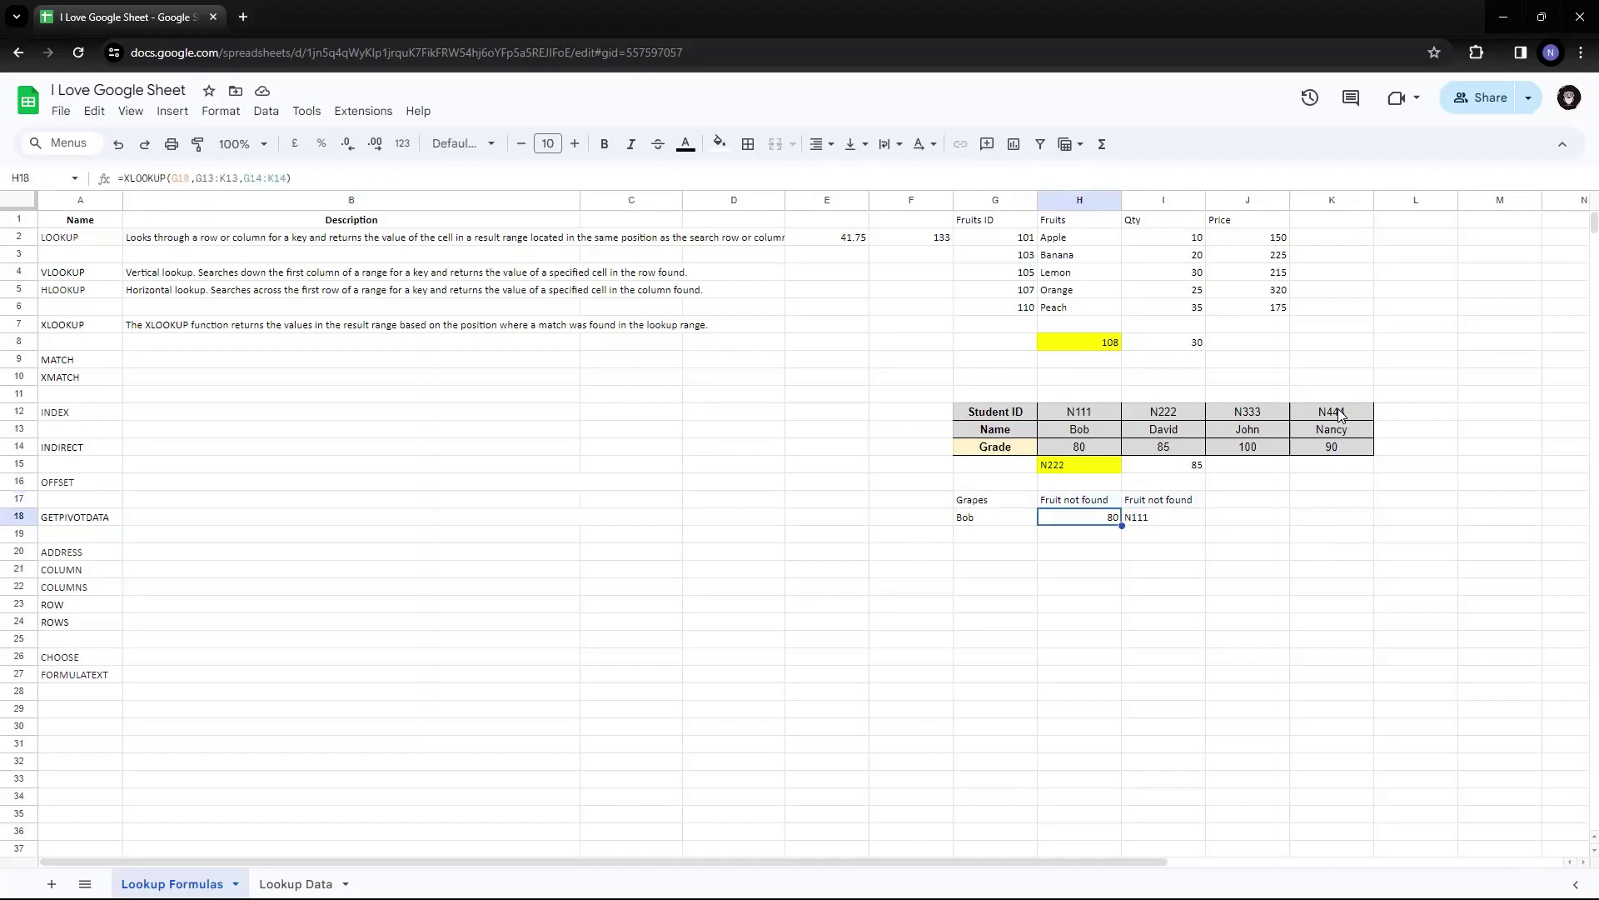
key(shift+Right)
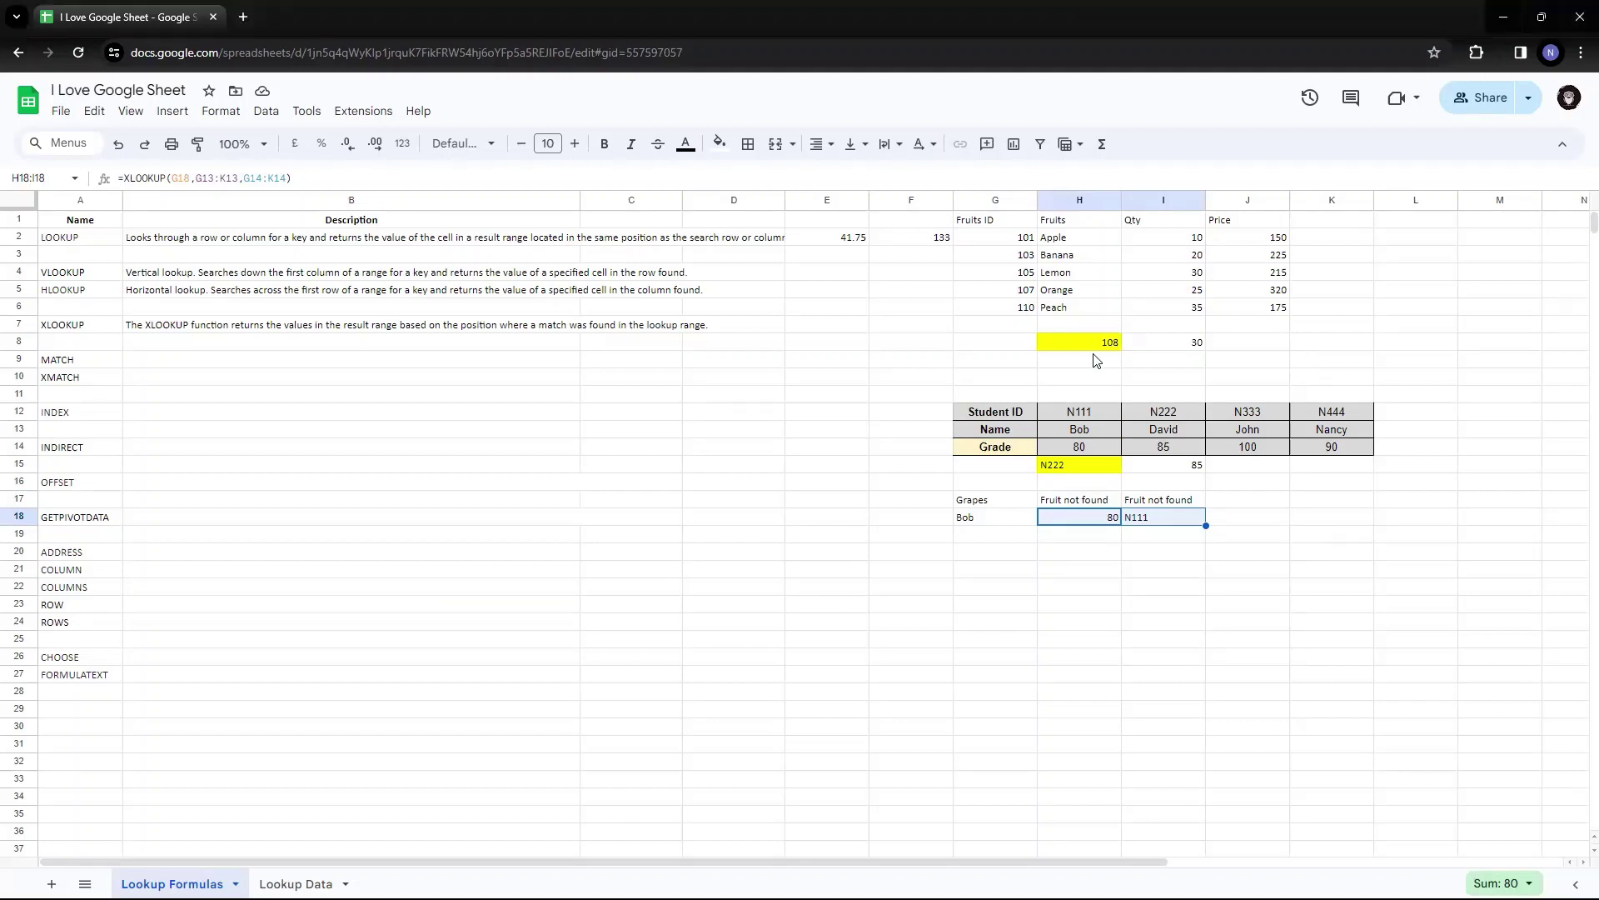
Append match mode 0 to H17's Grapes XLOOKUP formula
click(994, 500)
click(1087, 502)
key(F2)
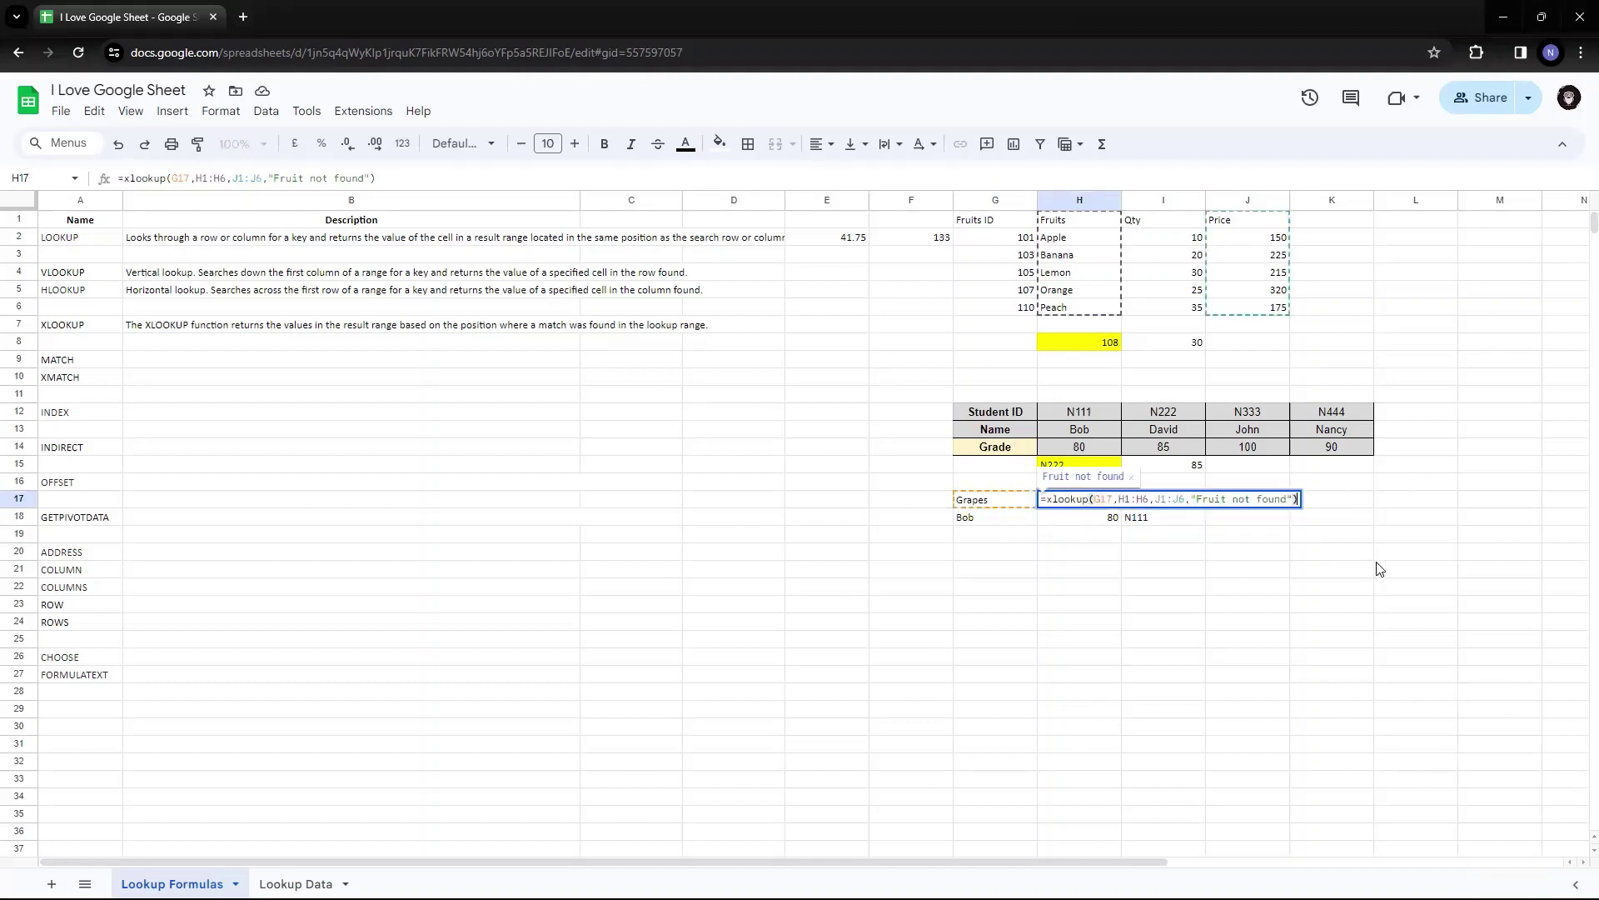
key(Escape)
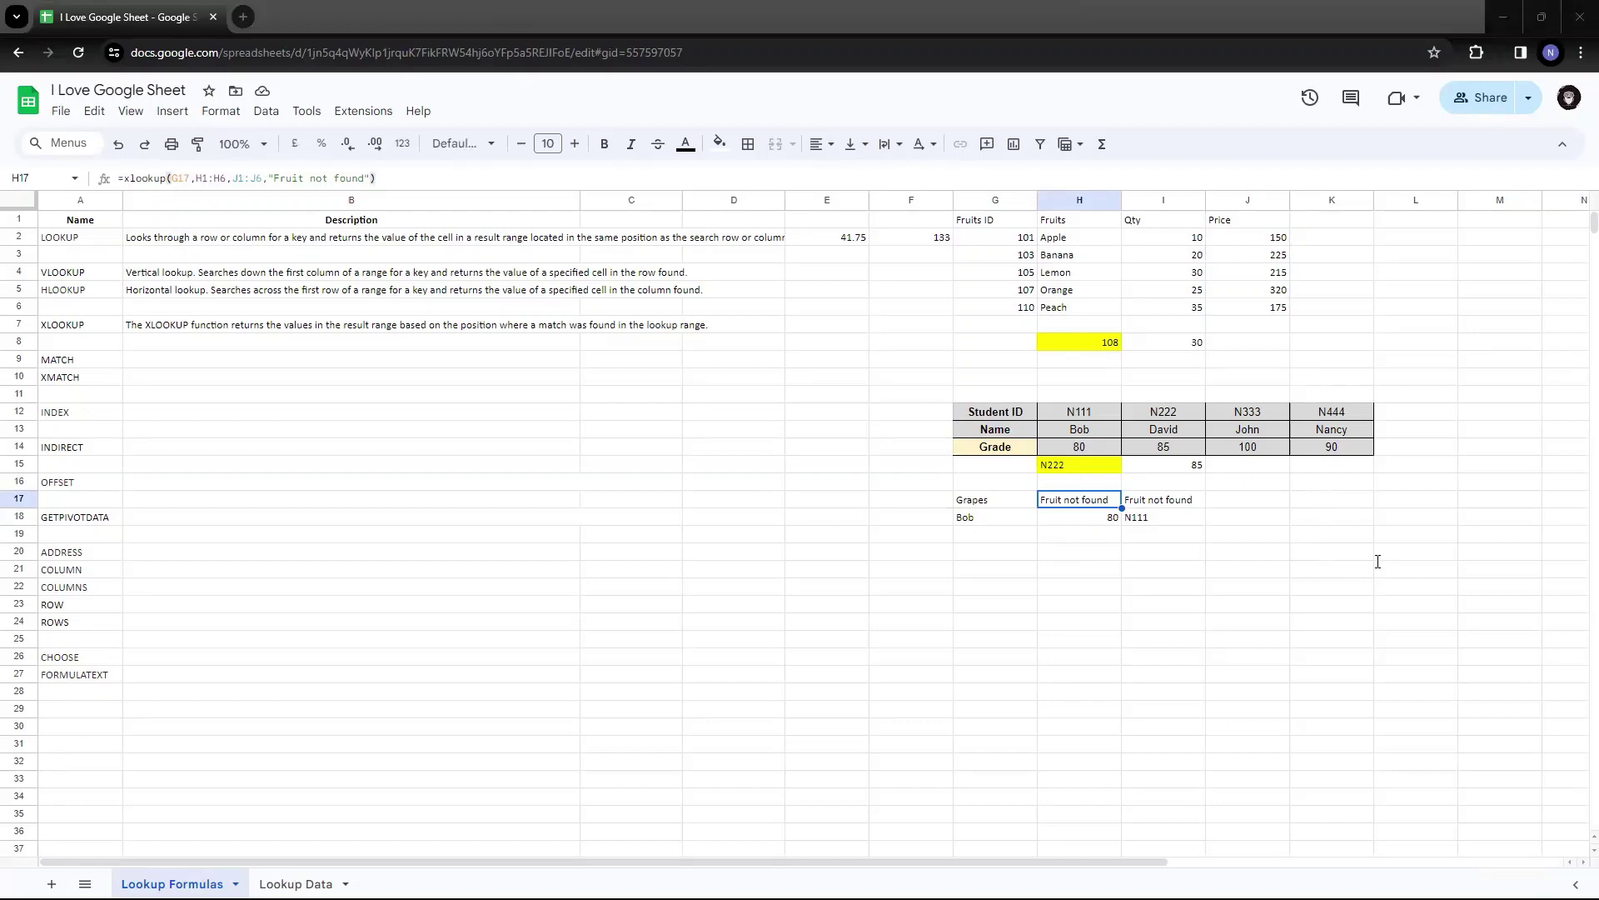
key(F2)
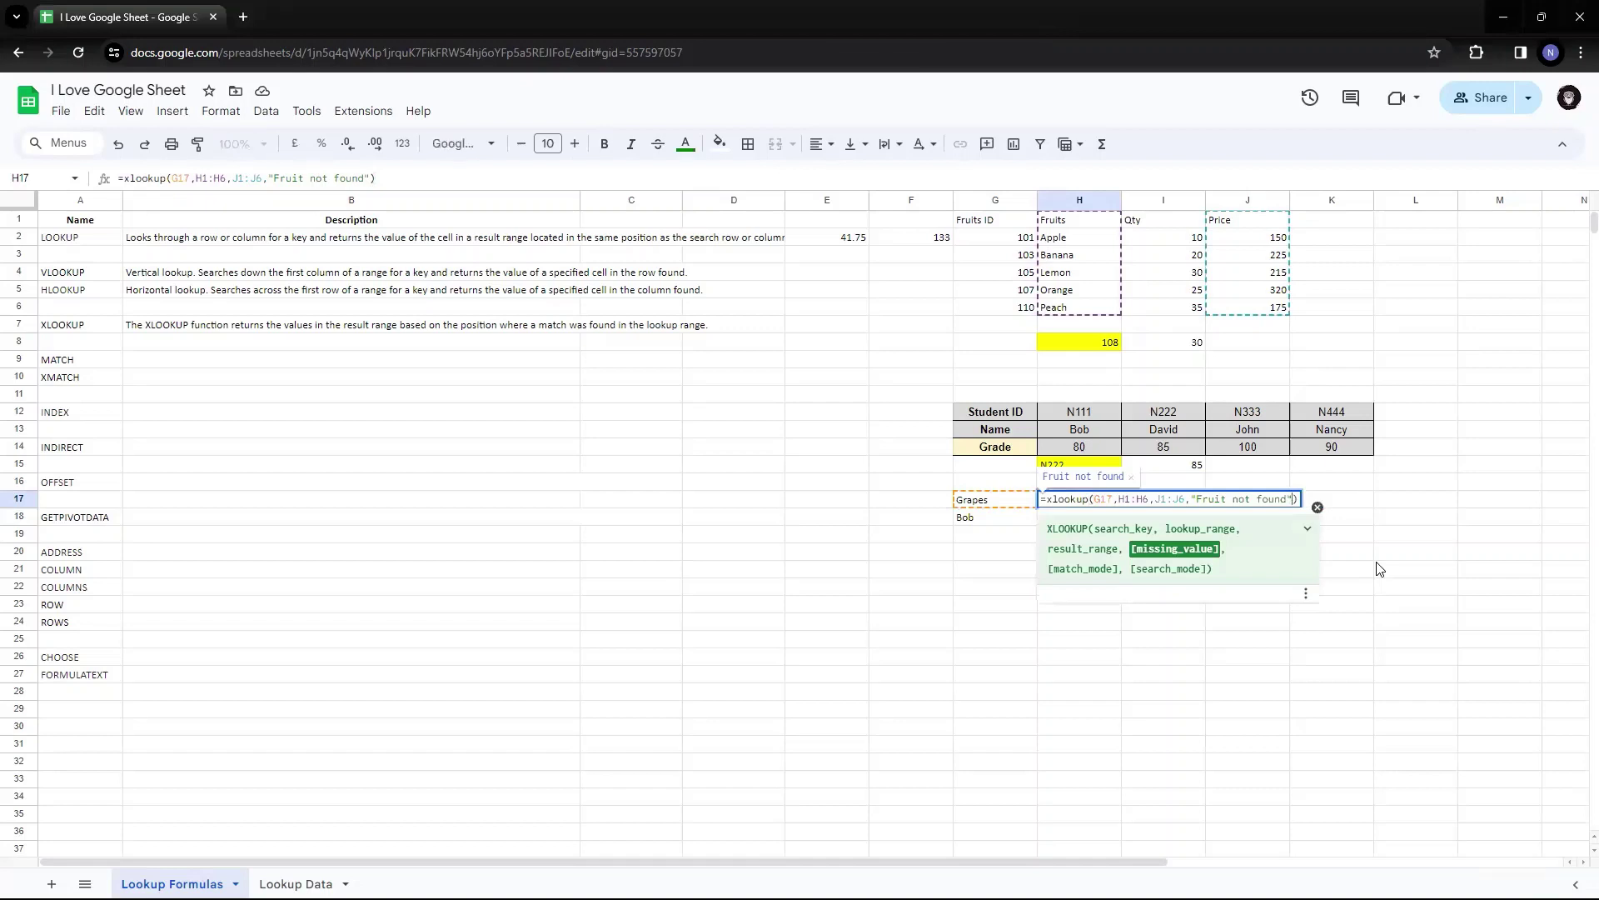
text(,0)
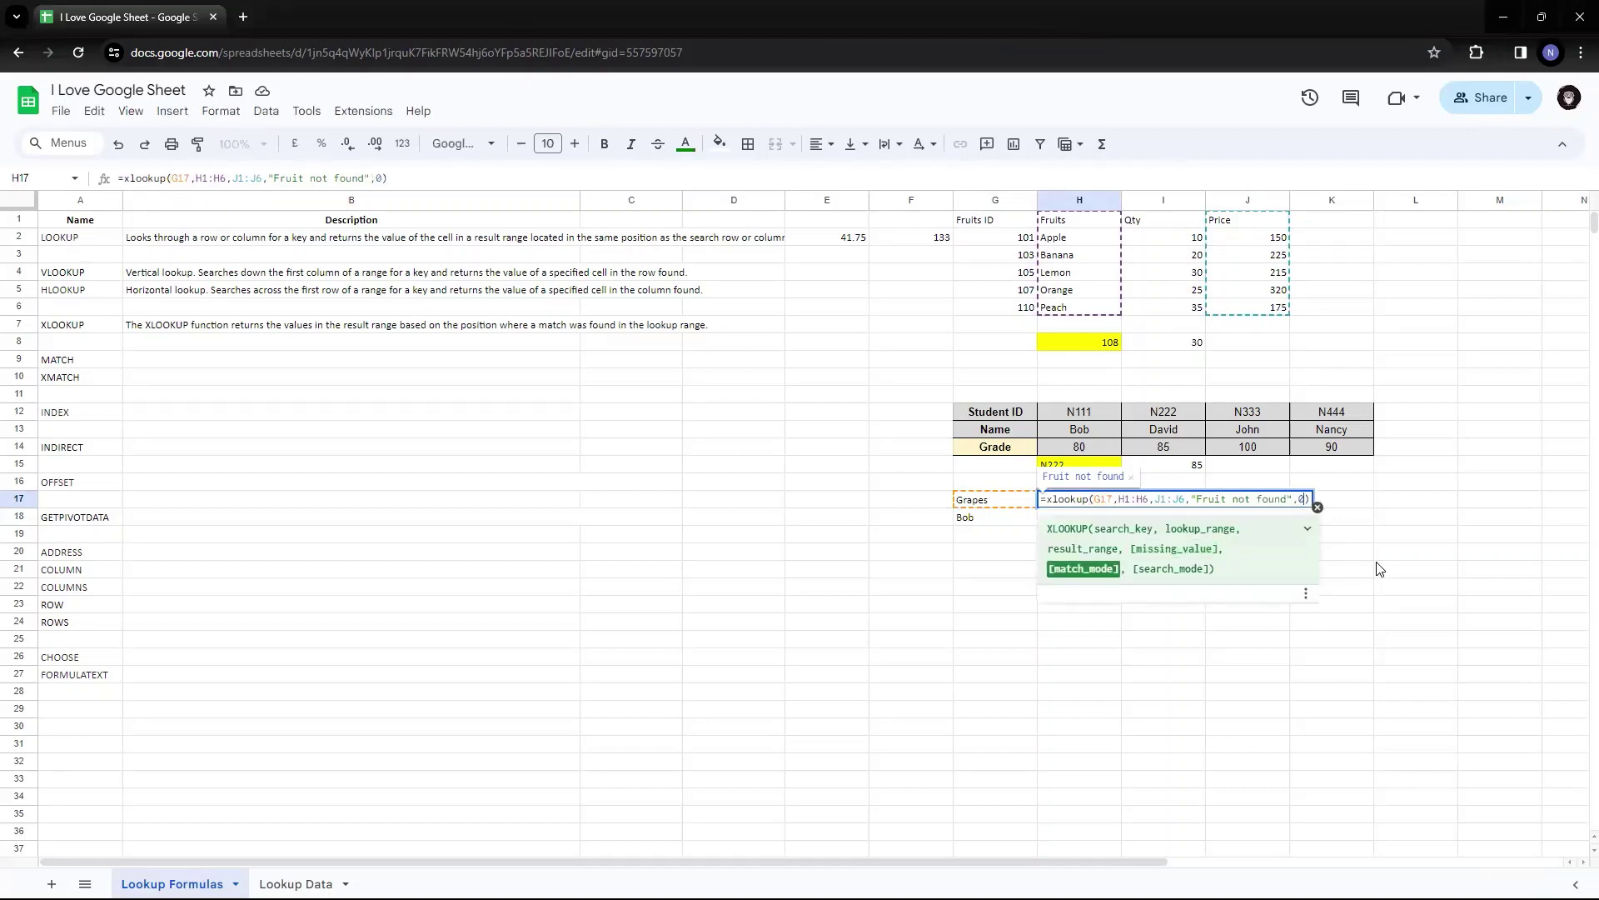
key(ctrl+Return)
Add match mode 0 to I17's XLOOKUP and recheck H17; both show 'Fruit not found'
key(Right)
key(F2)
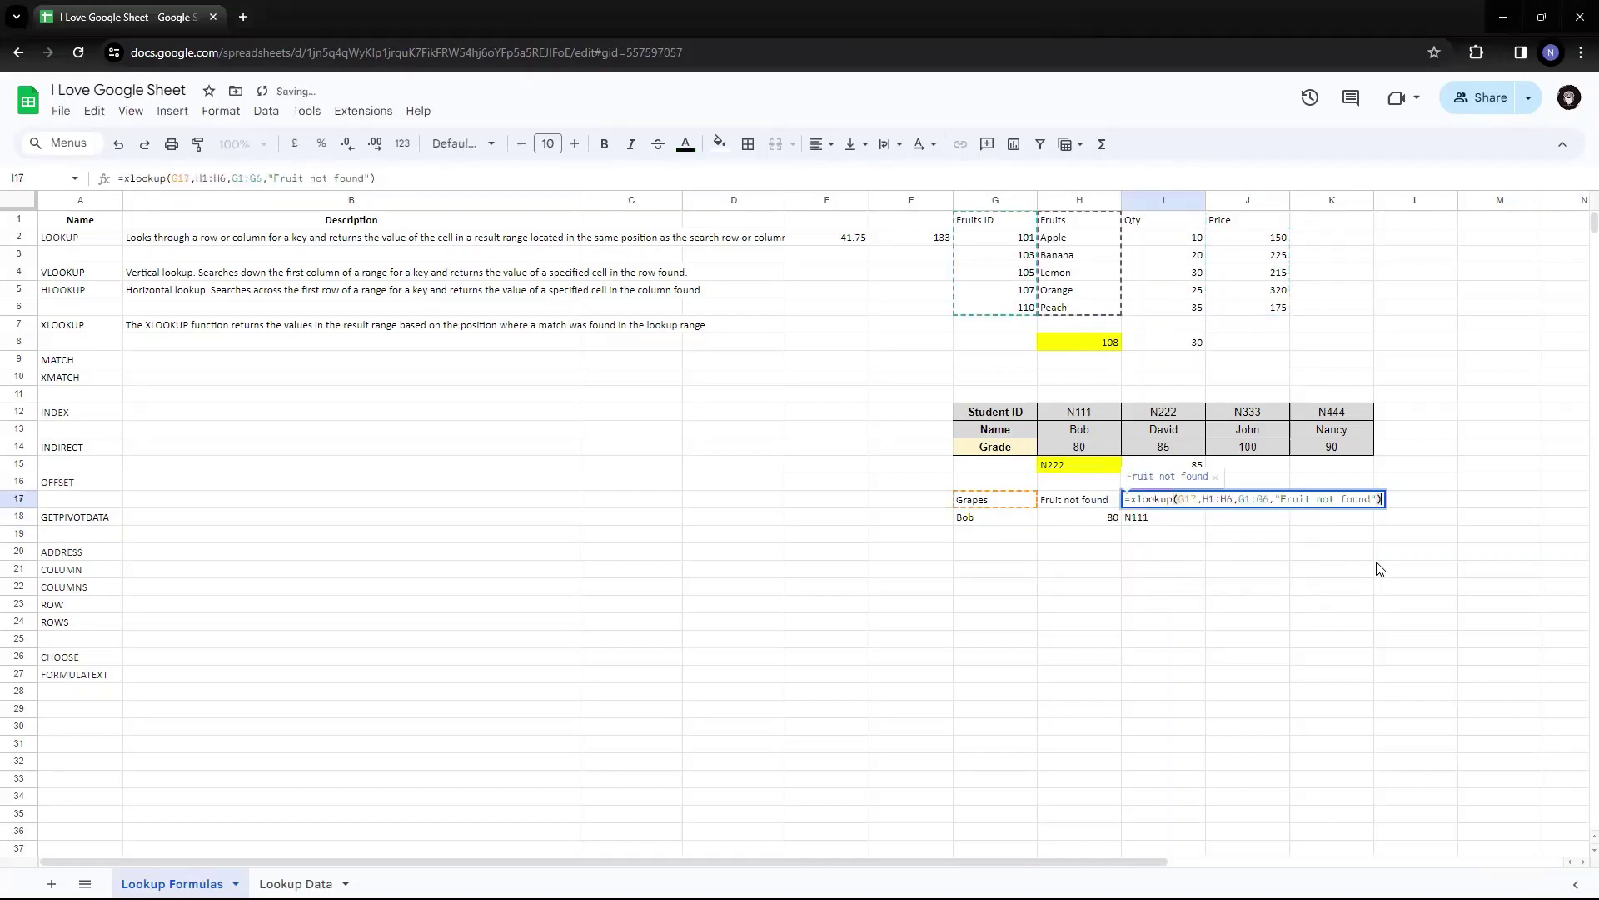
text(,0)
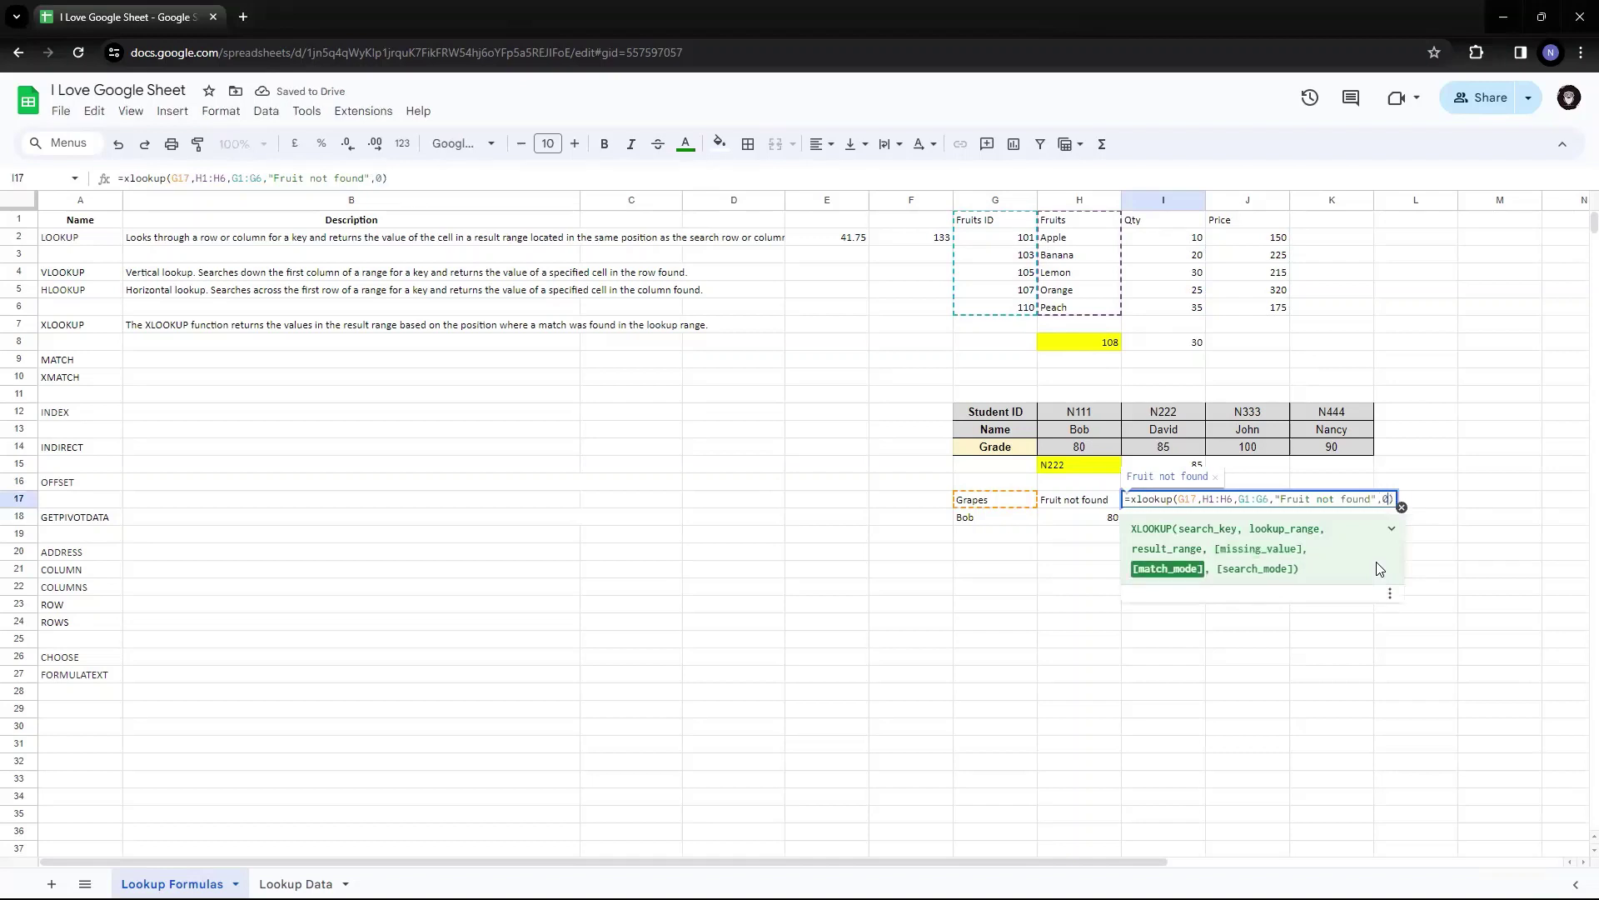
key(ctrl+Return)
key(Left)
key(F2)
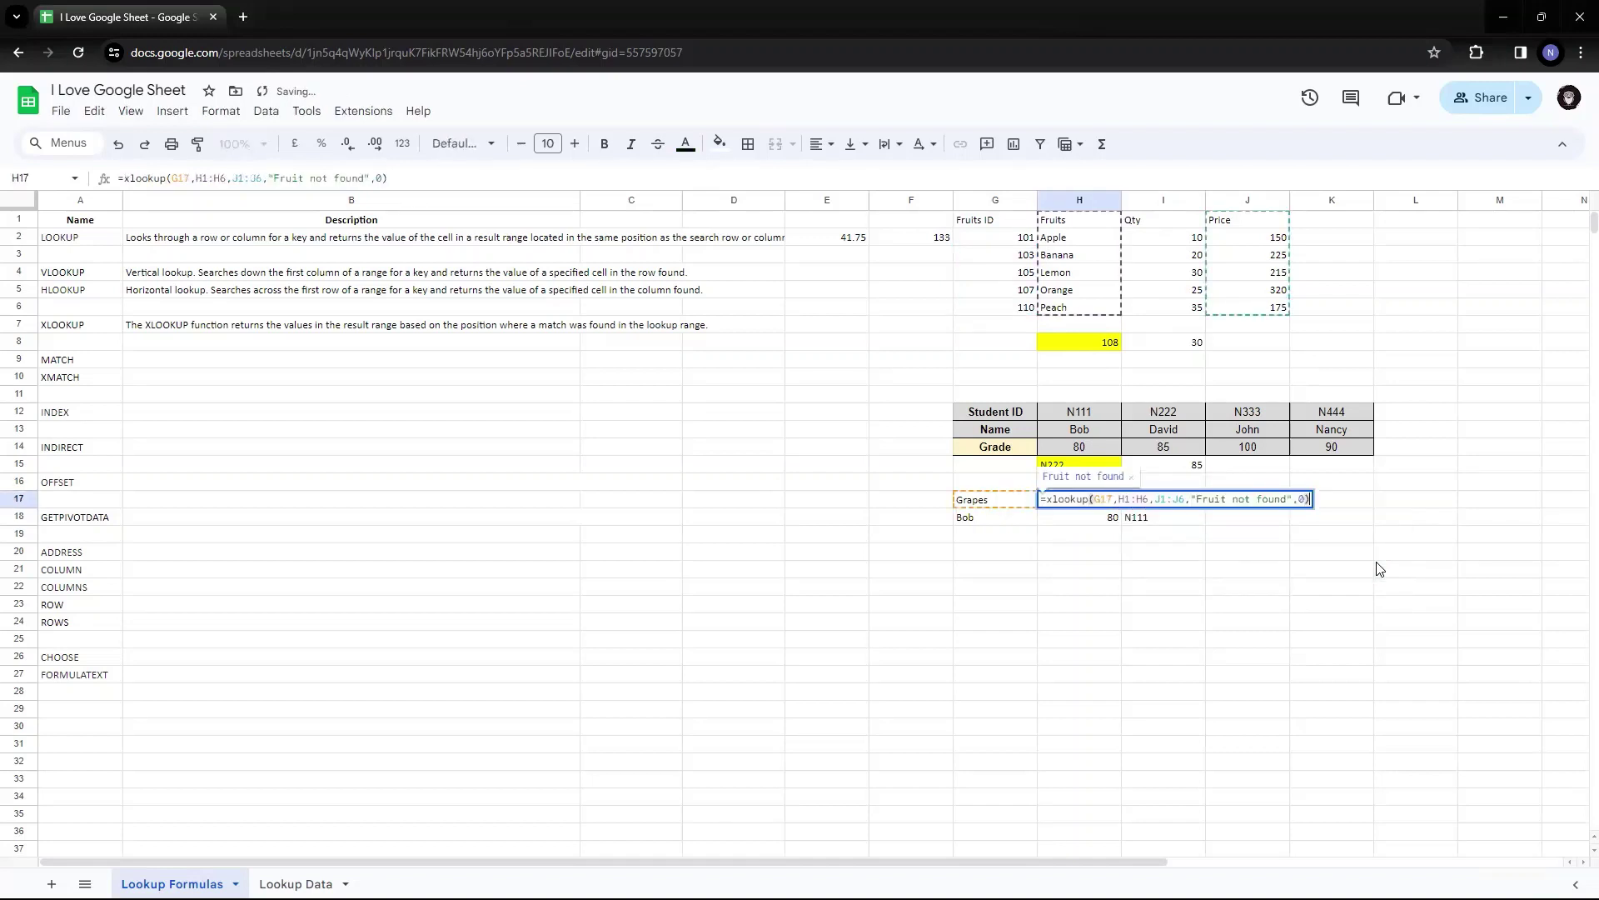
key(Left)
key(Left)
key(Left)
key(Left)
key(Left)
key(ctrl+Return)
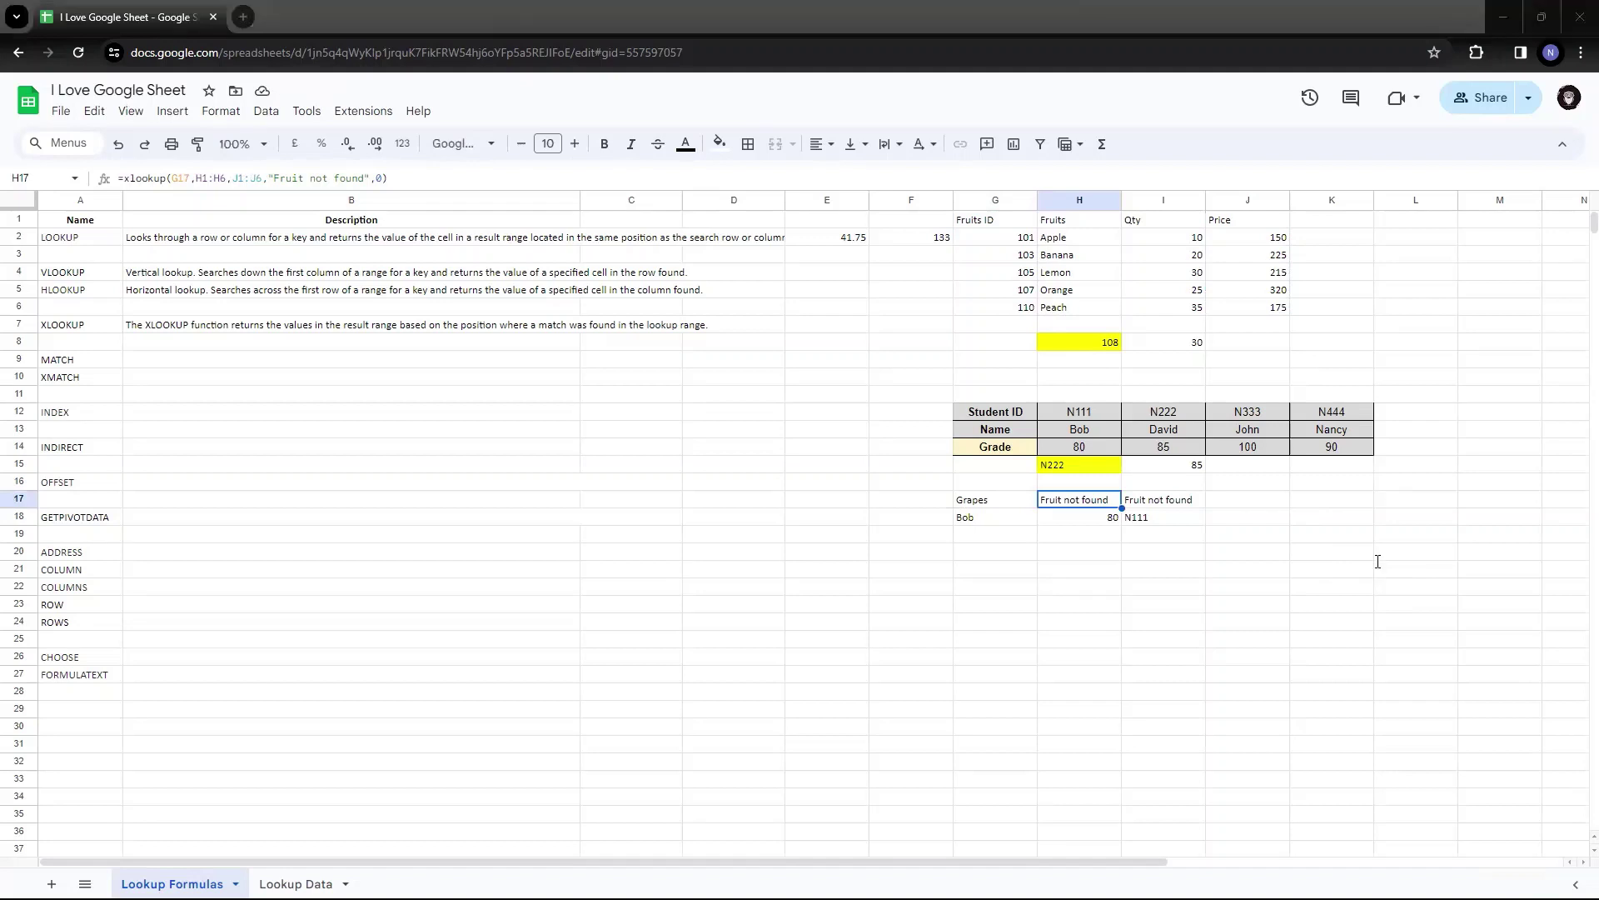
Change H17's match mode from 0 to 1 so it returns 215
key(F2)
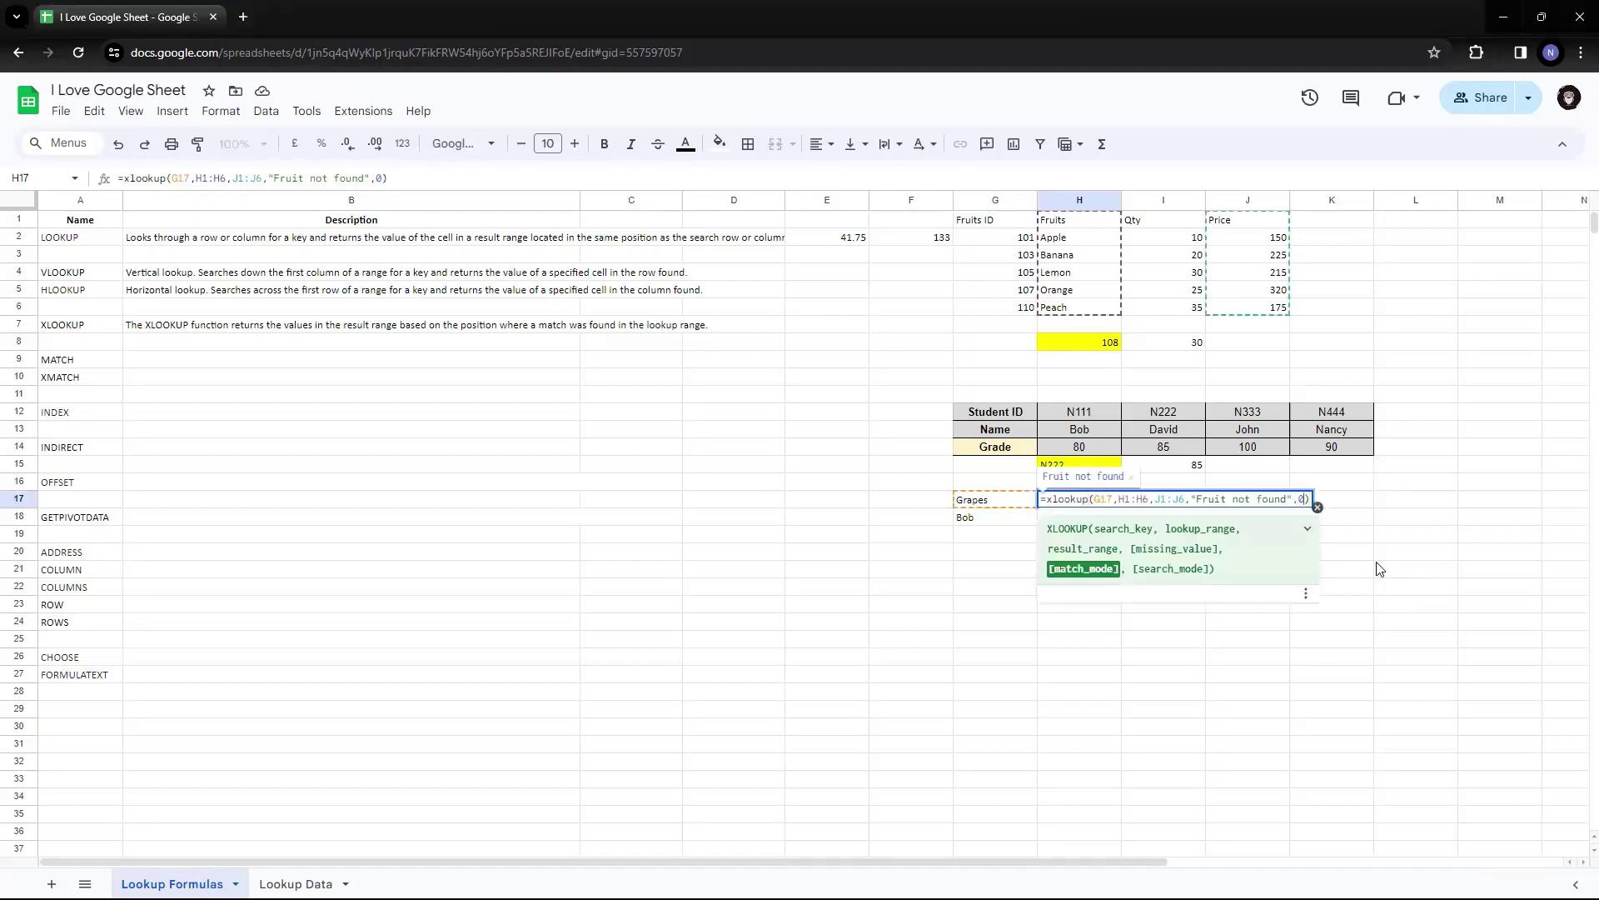
key(BackSpace)
text(1)
key(Return)
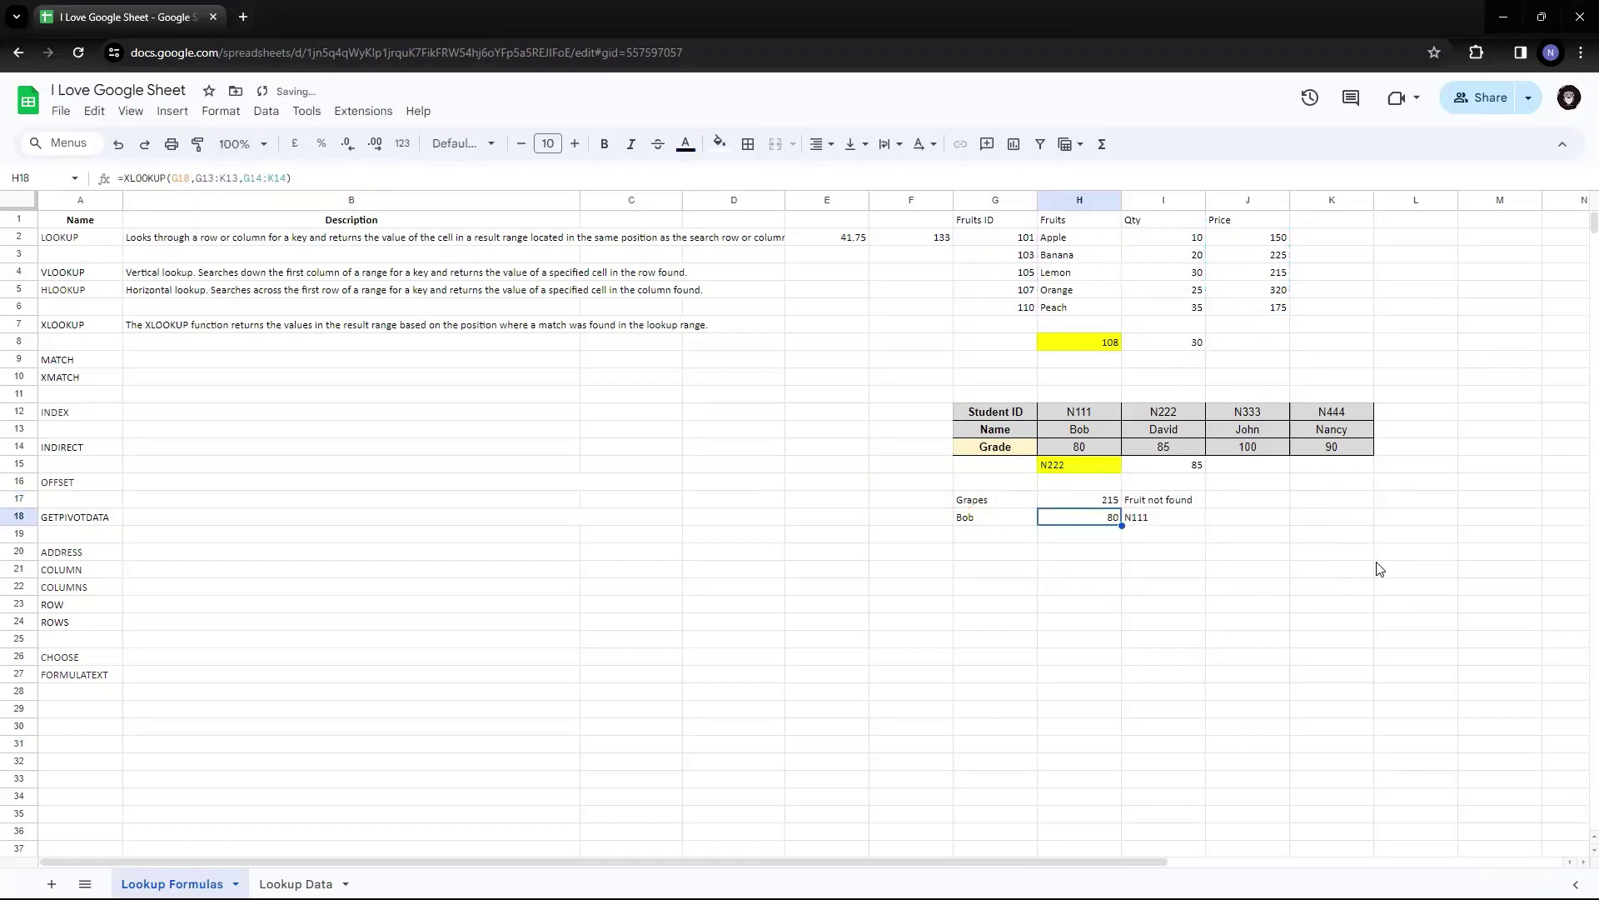
key(Up)
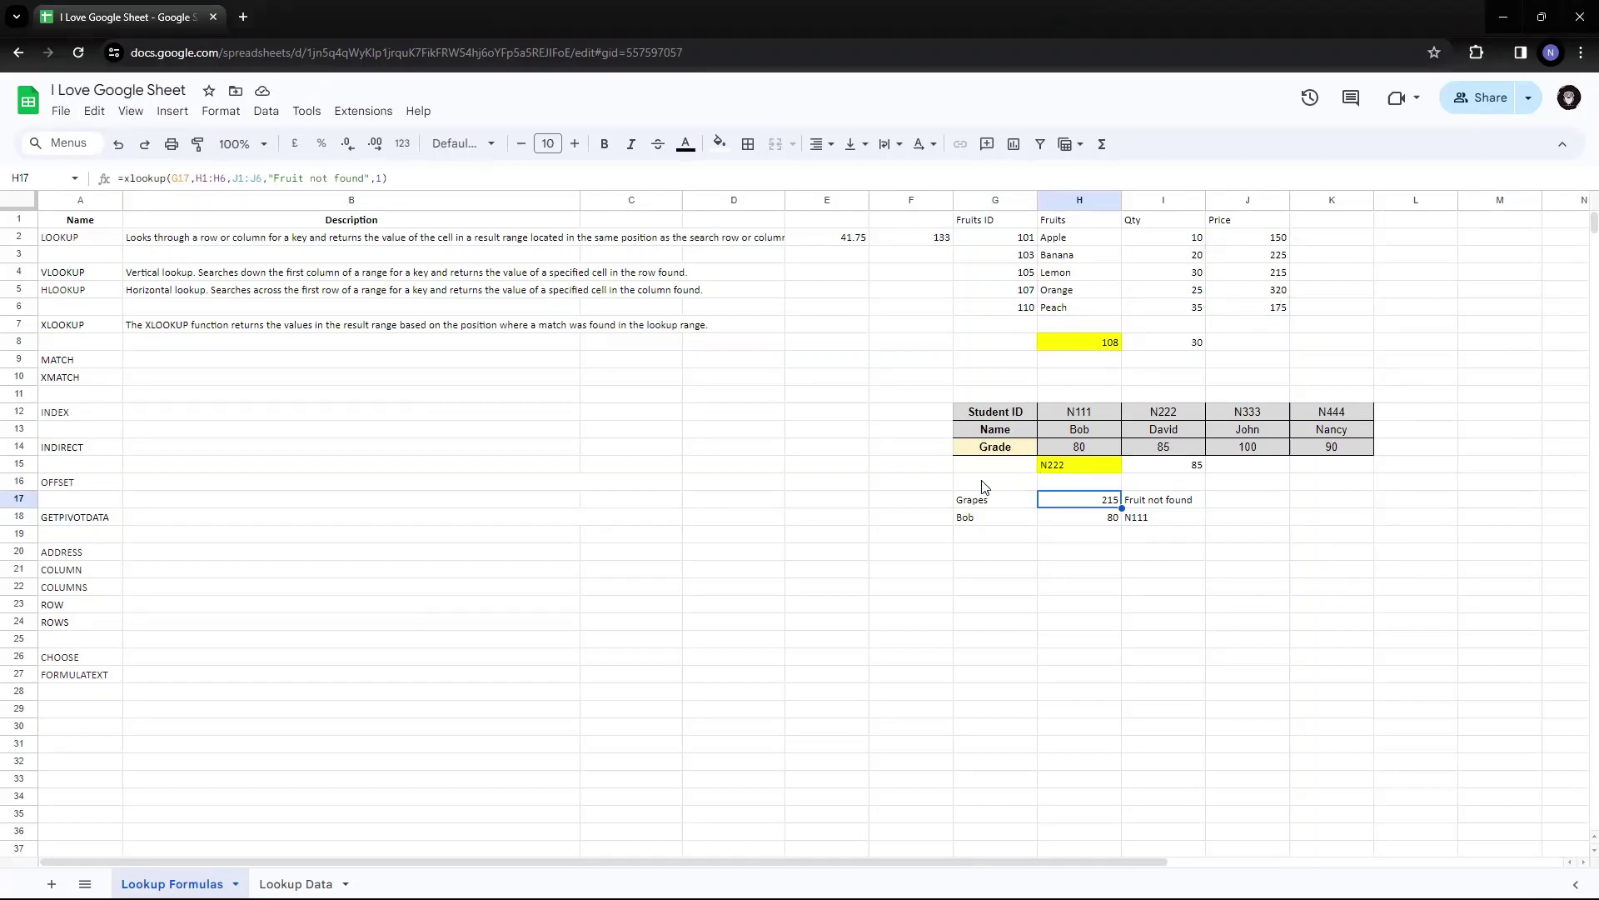
click(994, 502)
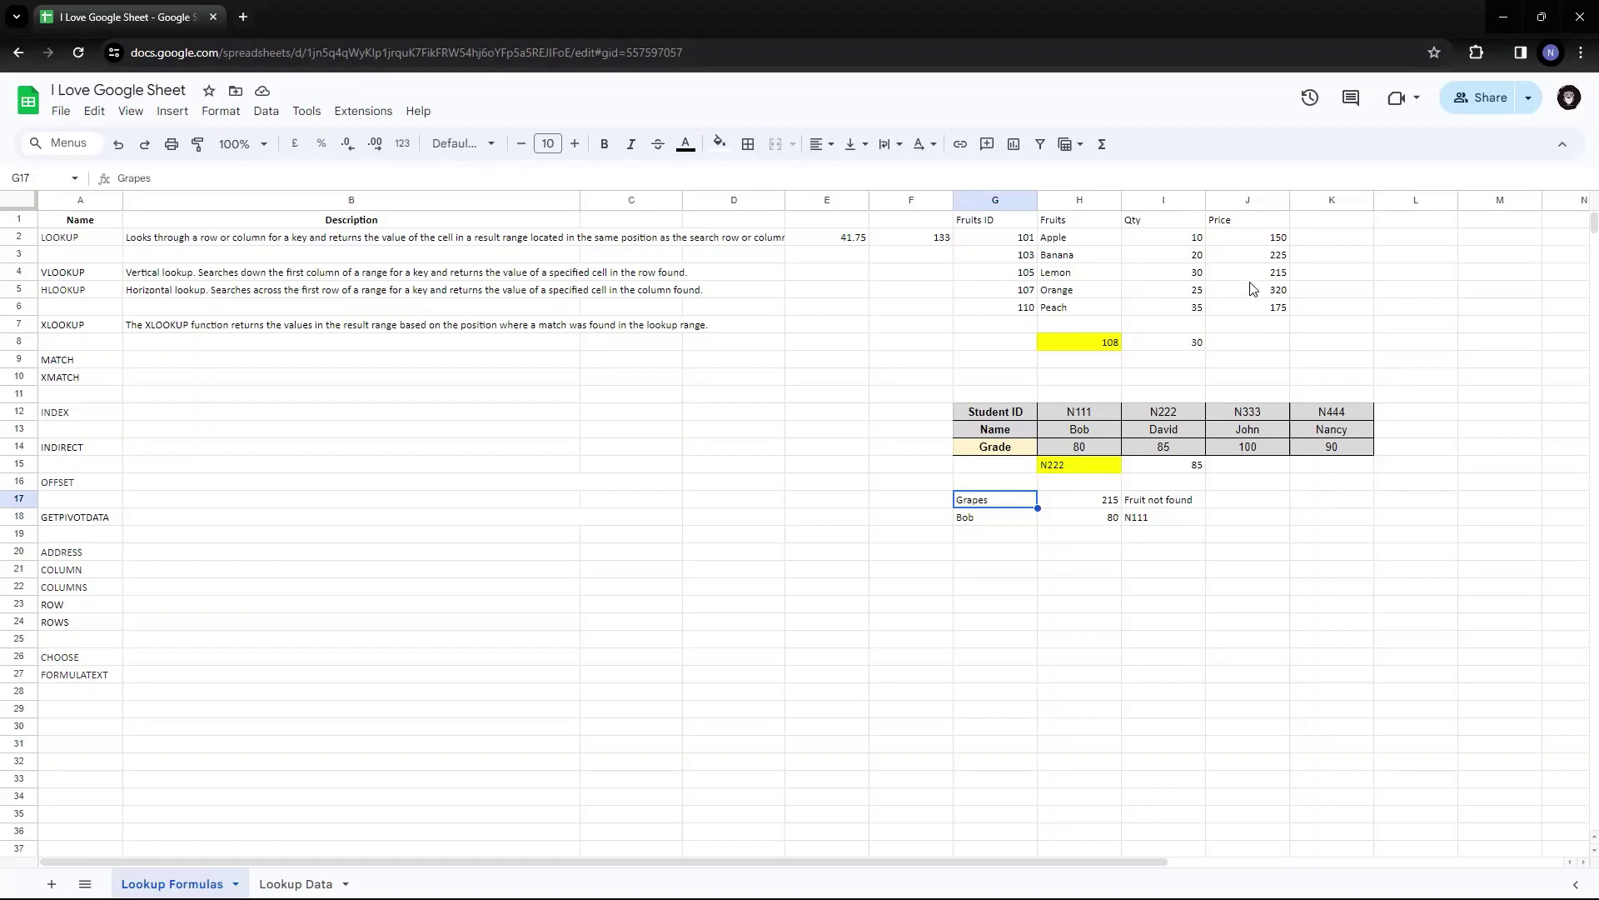
Change I17's match mode from 0 to 1 so it returns 105
key(Right)
key(Right)
key(F2)
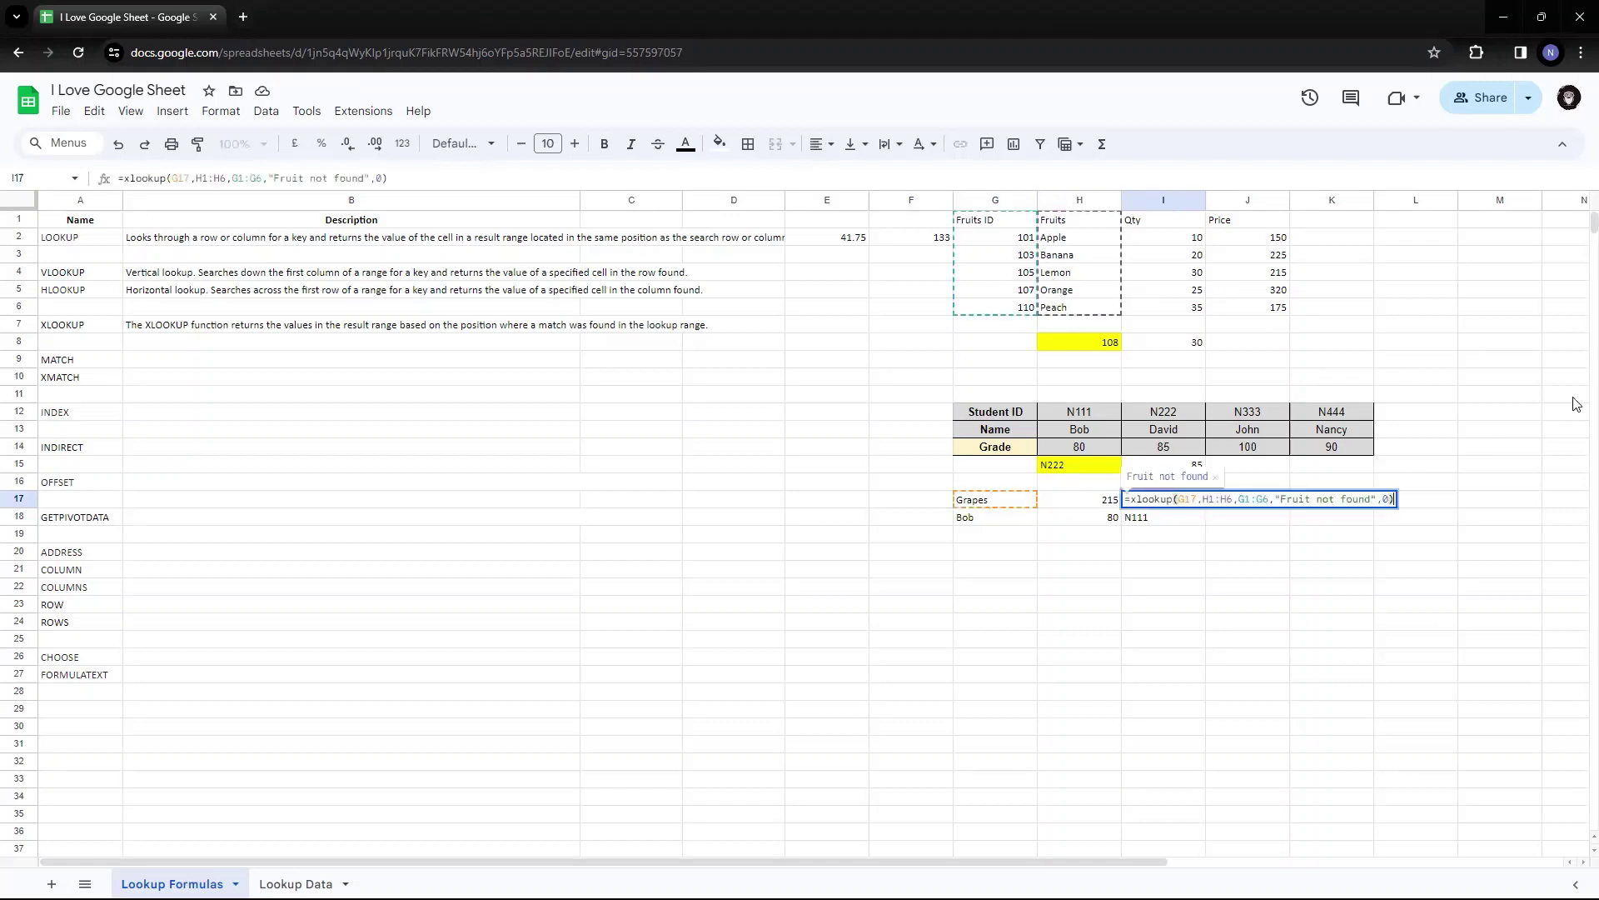
key(BackSpace)
text(1)
key(Return)
key(Up)
key(Left)
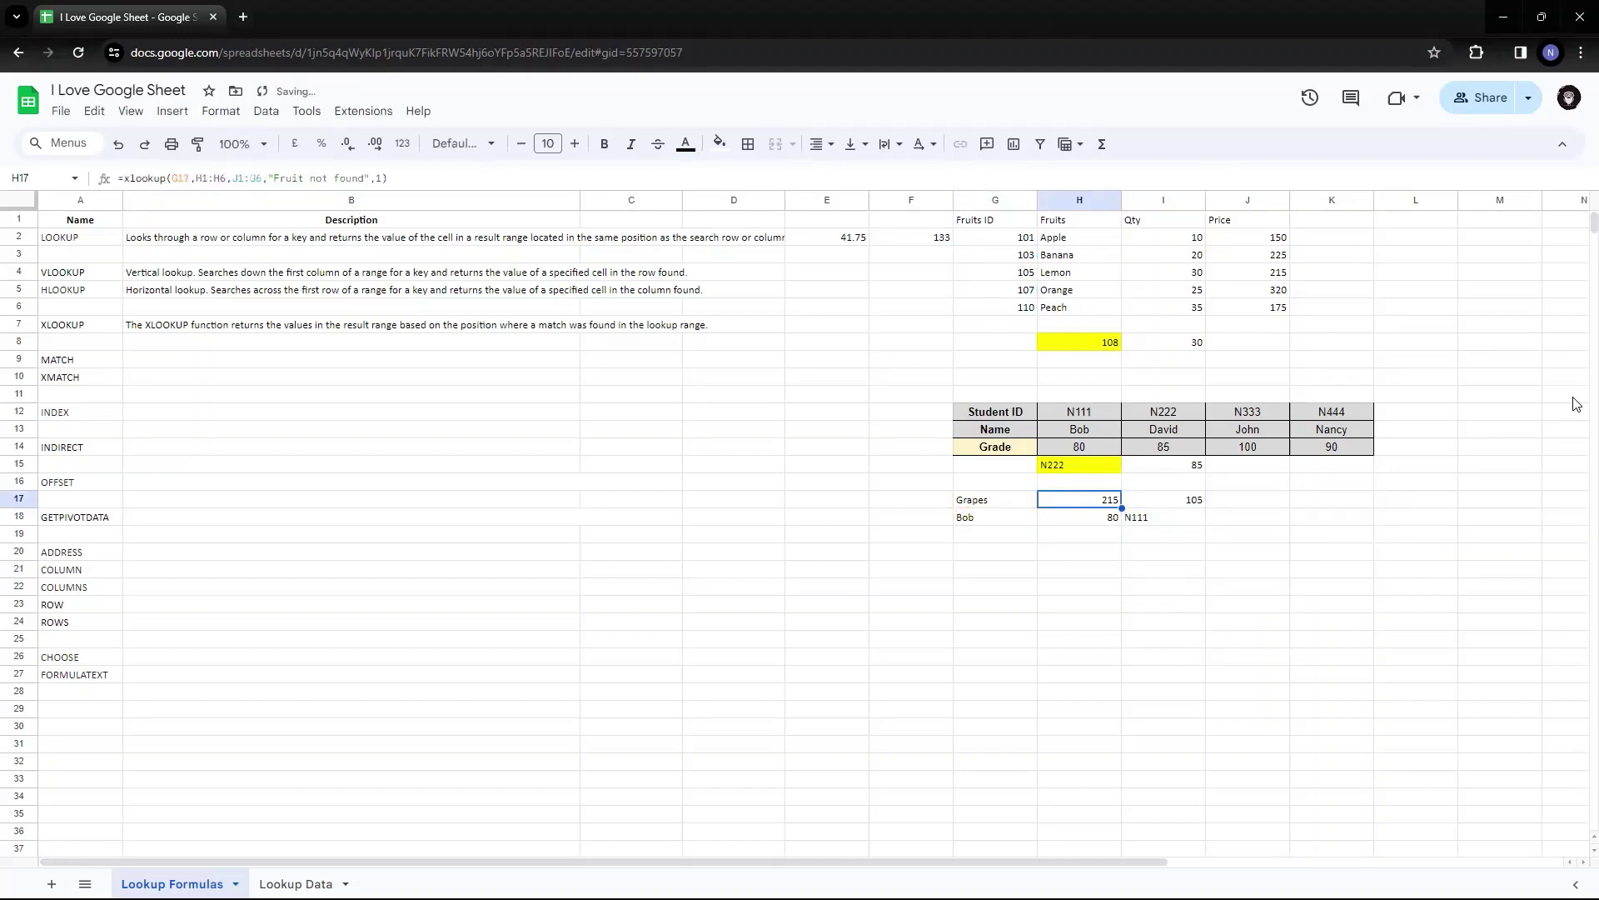
Compare the H17 and I17 Grapes results against the G17 search key
key(Right)
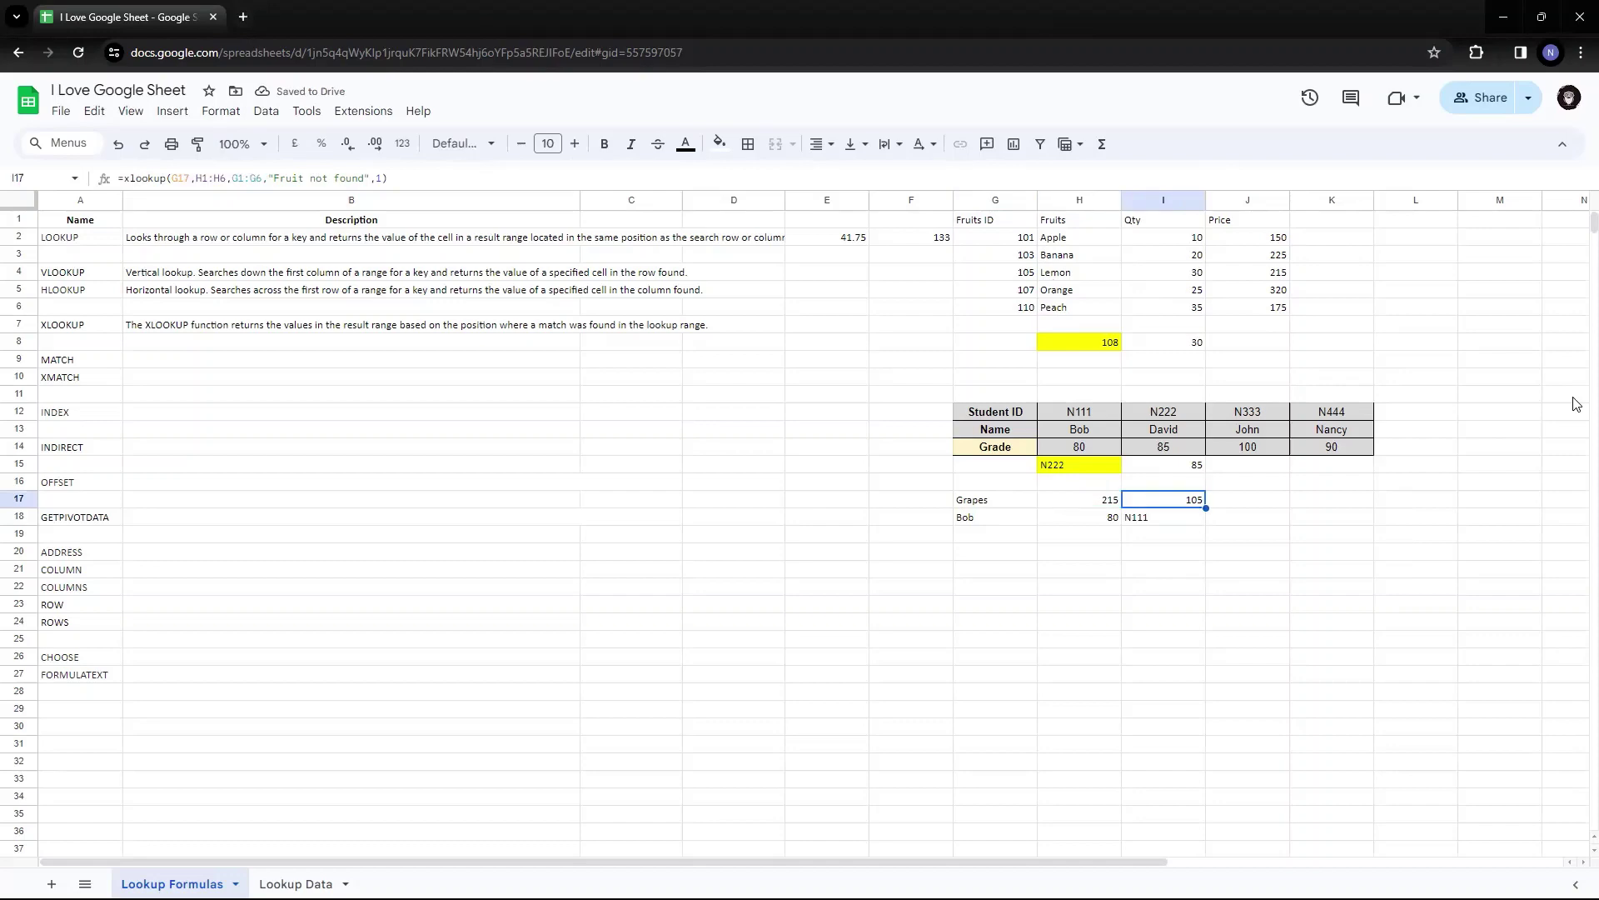
key(Left)
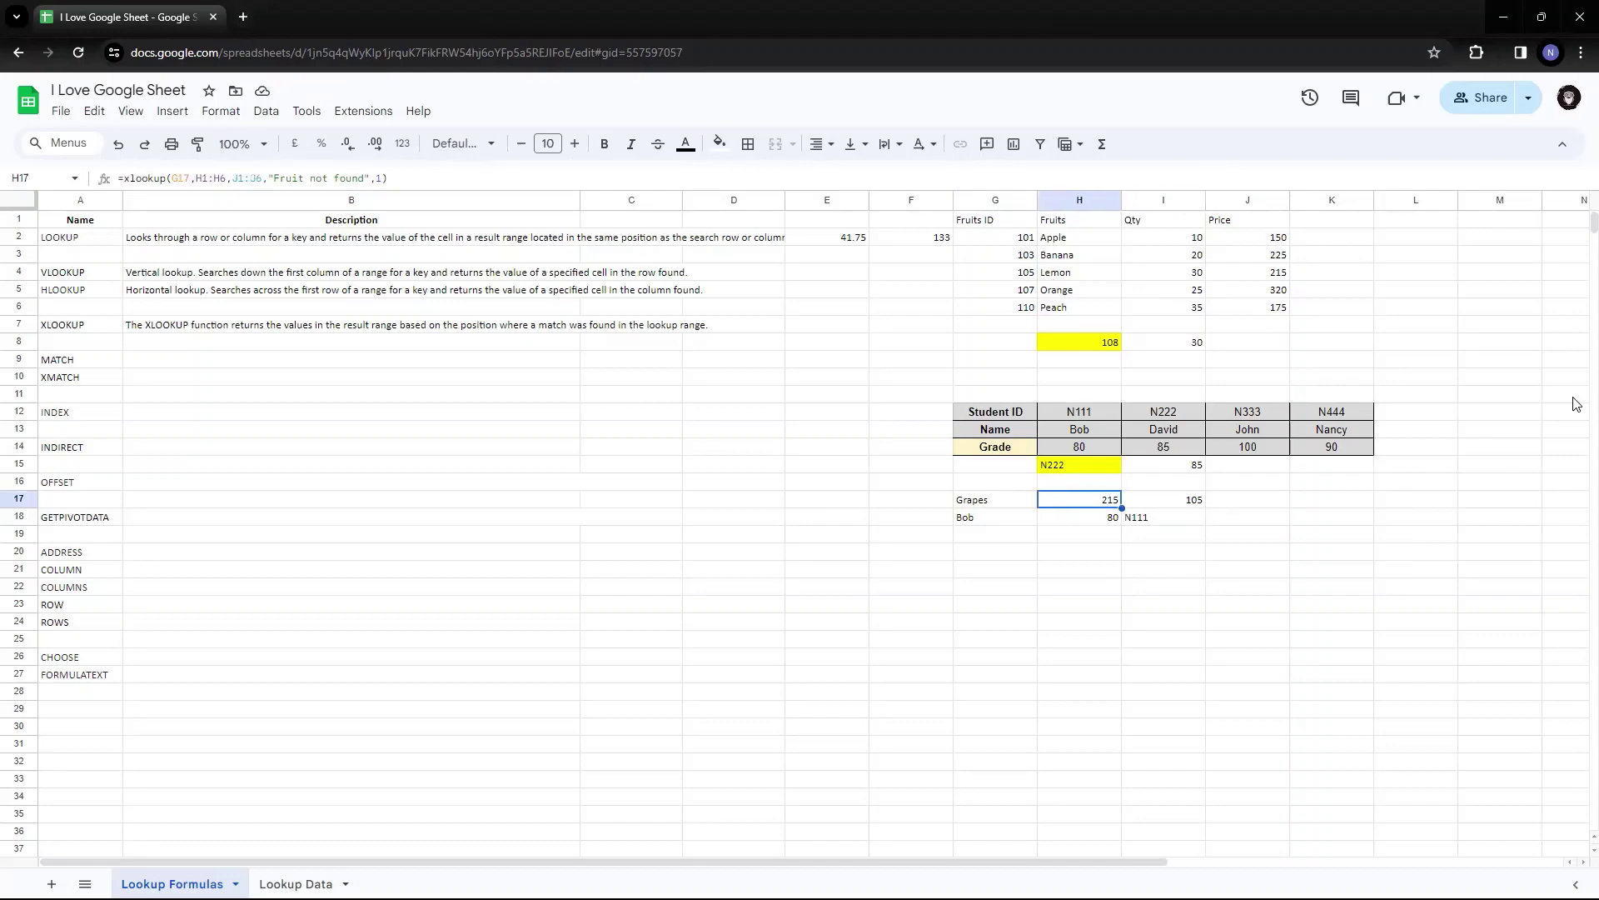
key(shift+Right)
key(shift+Left)
key(Left)
key(Right)
Change H17's match mode to -1 and check its Grapes result
key(F2)
key(Left)
key(Left)
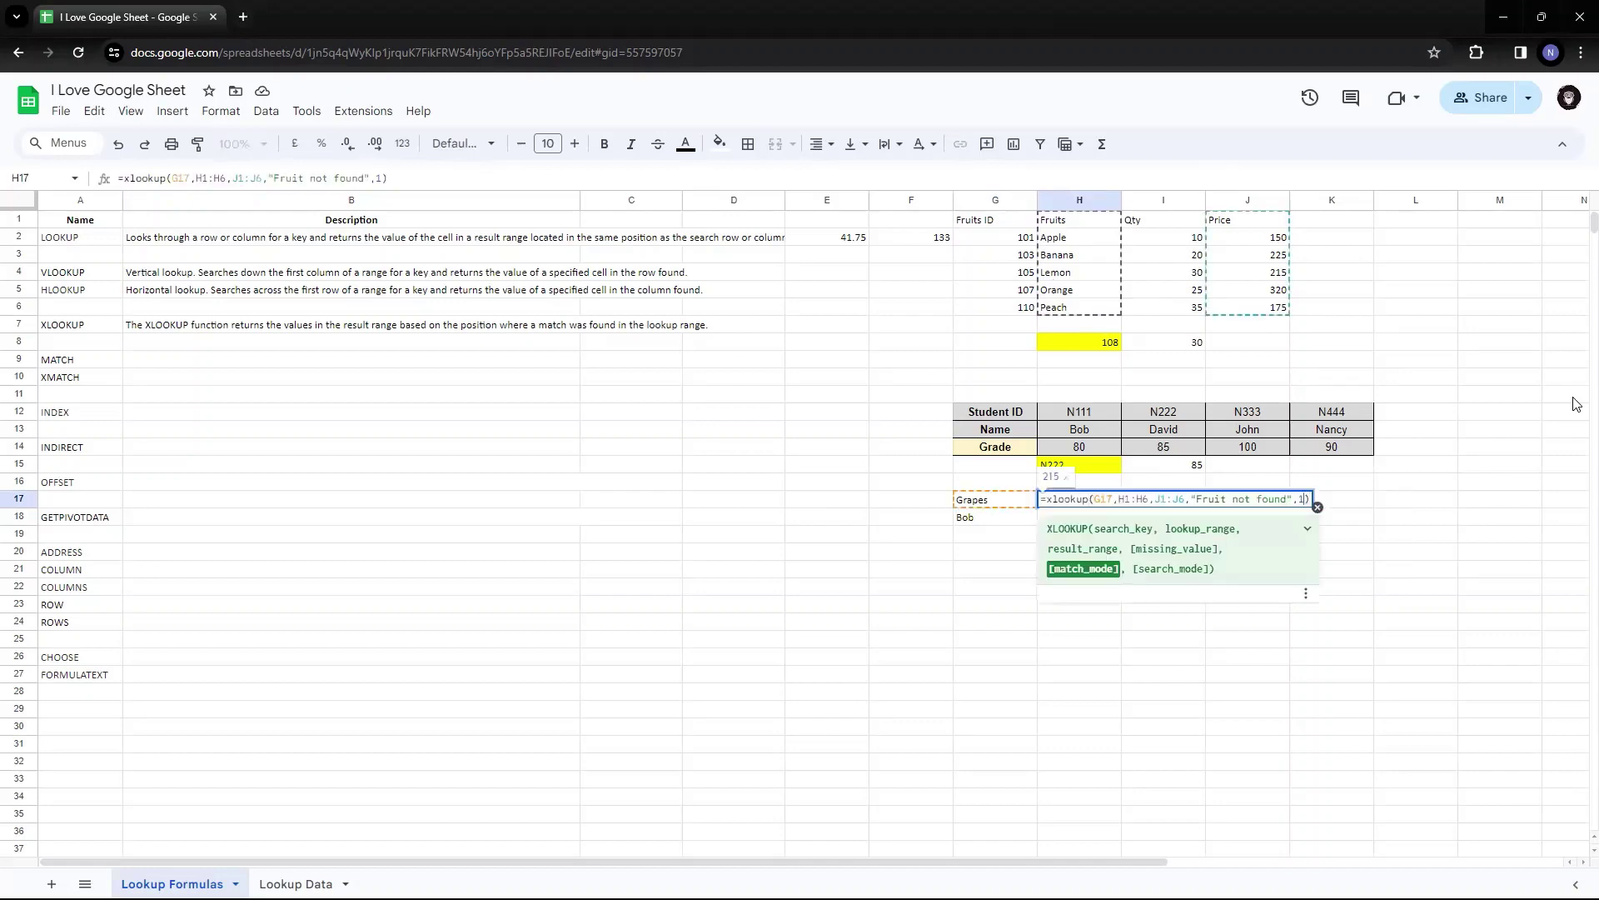
text(-)
key(Return)
key(Up)
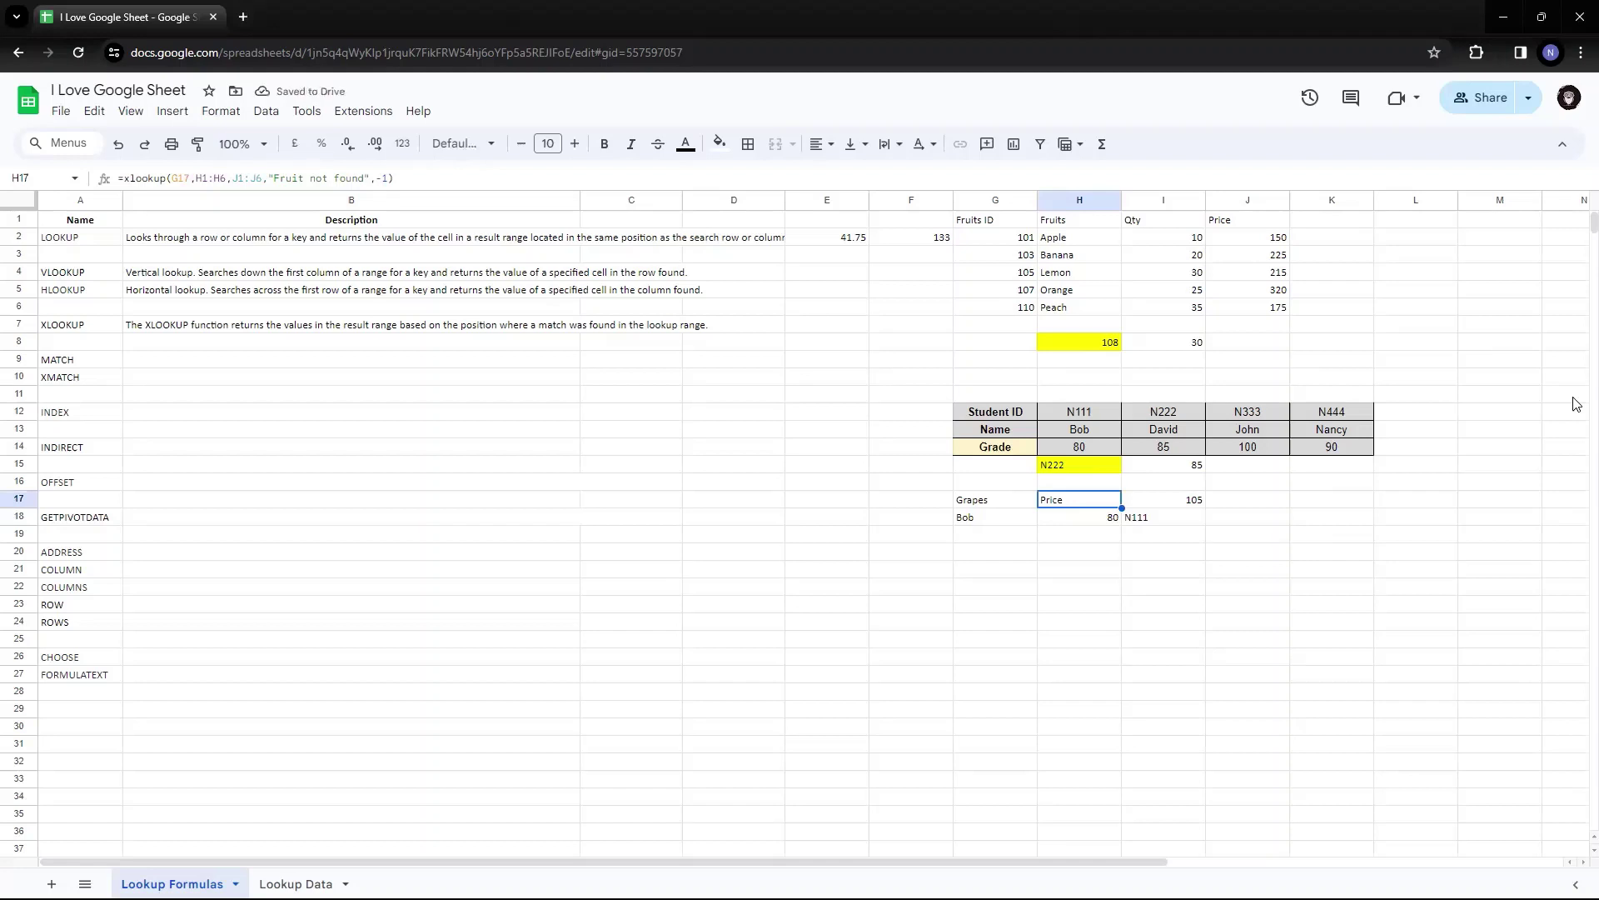
key(Left)
Inspect the Qty column and the Fruits header row of the data table
key(Right)
key(Right)
key(Up)
key(Up)
key(Up)
key(Up)
key(Up)
key(Up)
key(Up)
key(Up)
key(Up)
key(Up)
key(Up)
key(Up)
key(Up)
key(Up)
key(Up)
key(Up)
key(Right)
key(Right)
key(Left)
key(Left)
key(Left)
key(Down)
key(Down)
key(Down)
key(Down)
key(Down)
key(Down)
key(Down)
key(Down)
key(Down)
key(Down)
key(Down)
key(Down)
key(Down)
key(Down)
key(Down)
key(Down)
key(Right)
Commit the I18 lookup returning Bob's ID N111 and return to H17's formula
key(F2)
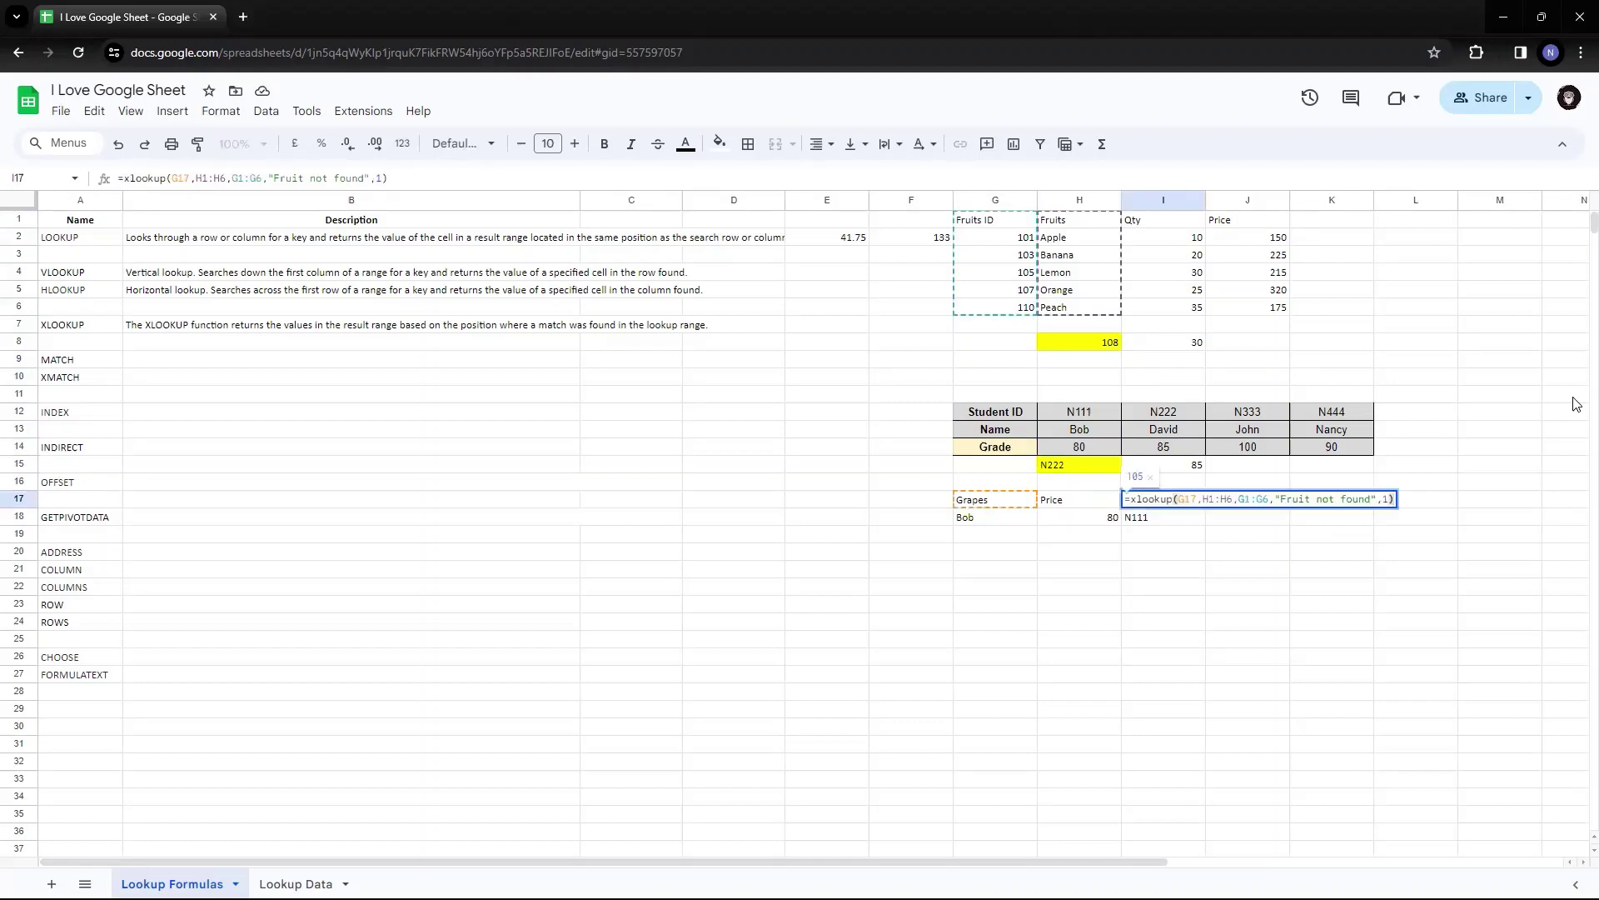
key(Return)
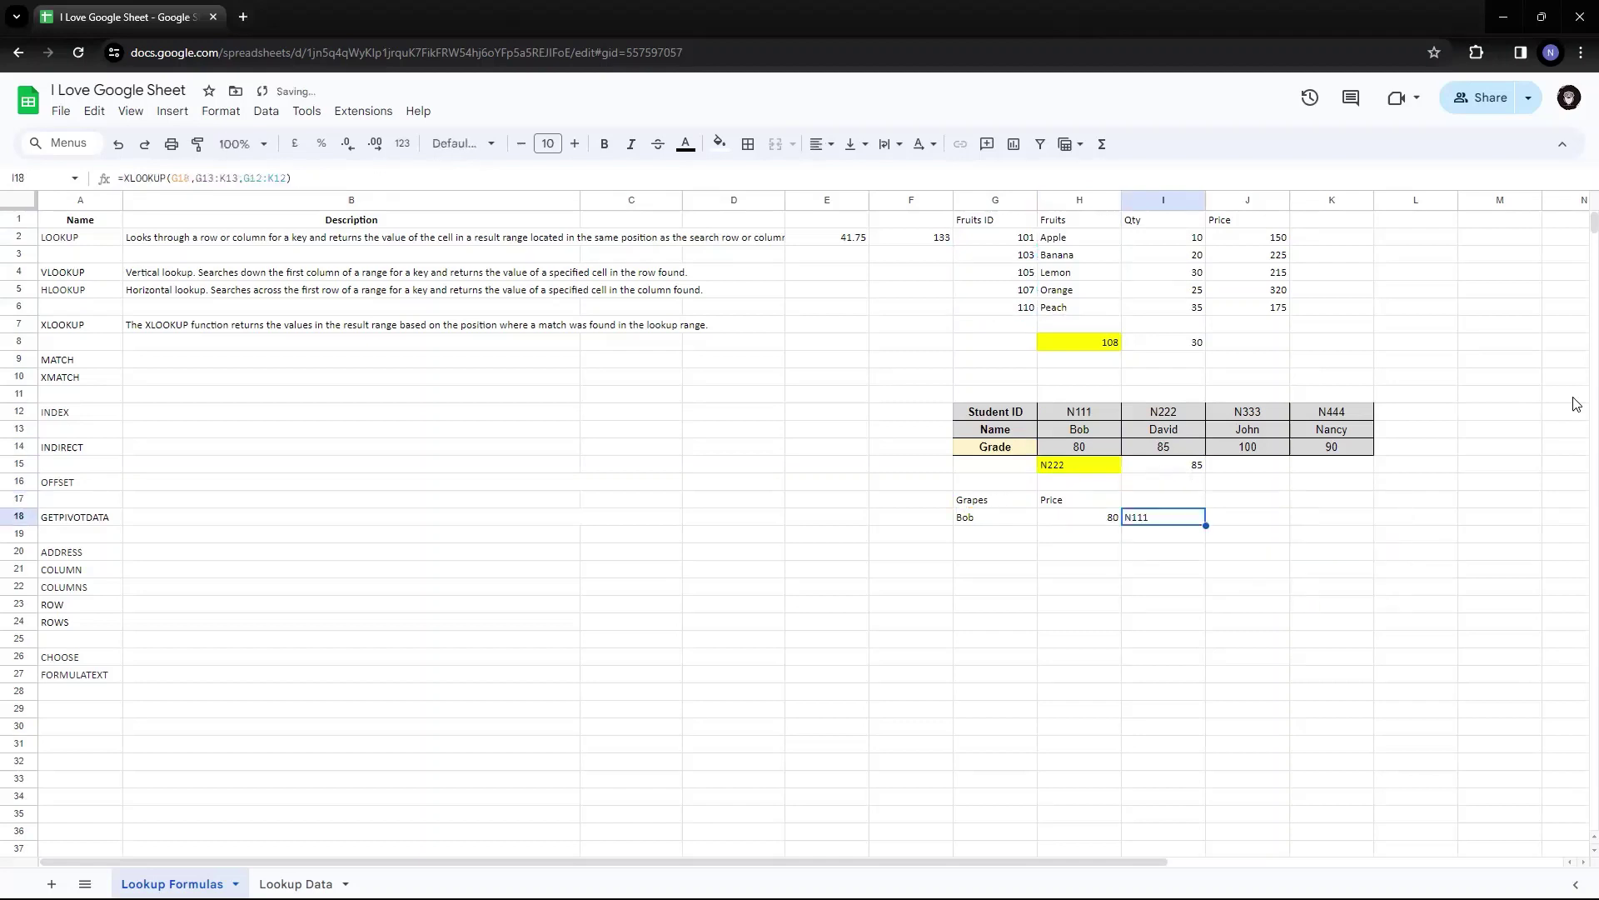
key(Up)
key(Left)
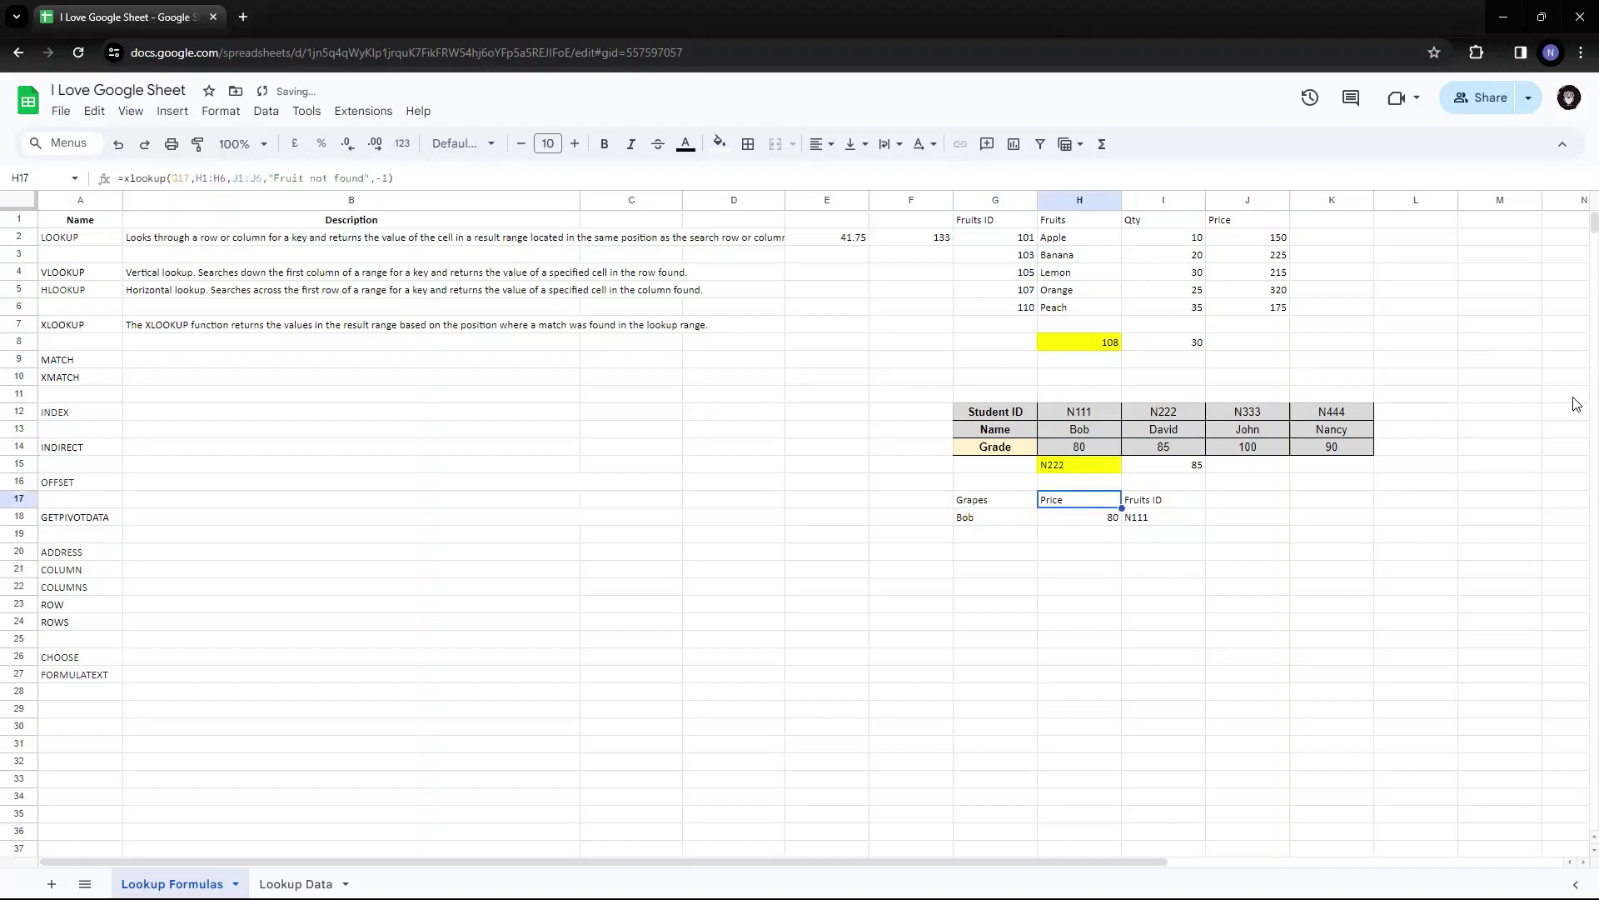
key(Left)
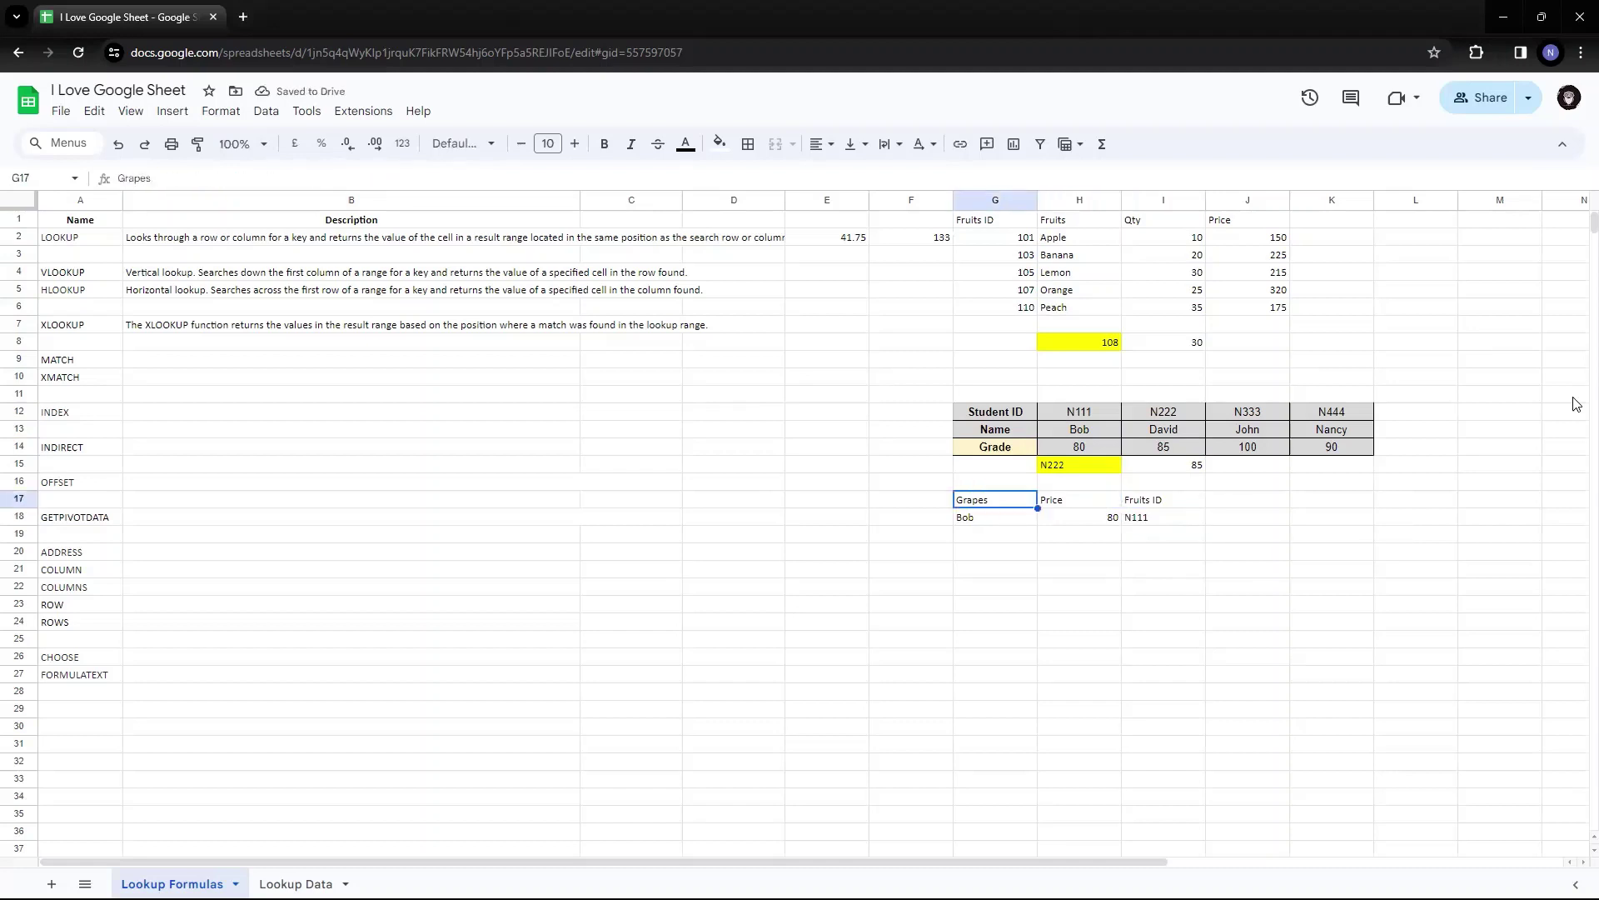
key(Right)
key(Return)
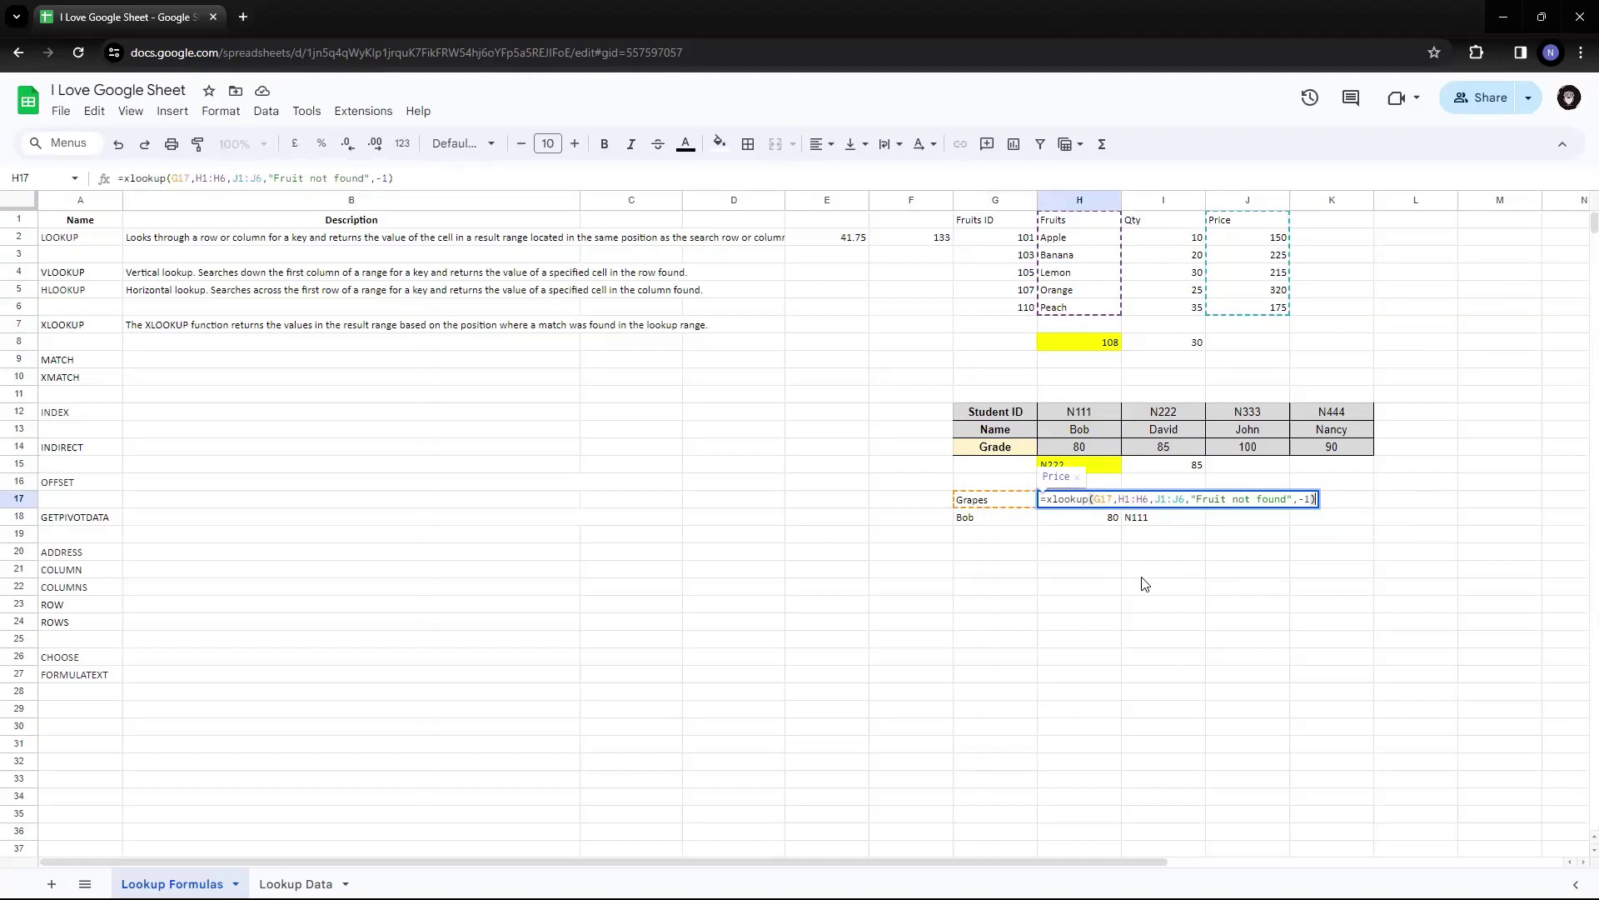
Replace H17's lookup range H1:H6 with the Qty range I1:I6
click(1116, 498)
drag(1120, 498, 1148, 499)
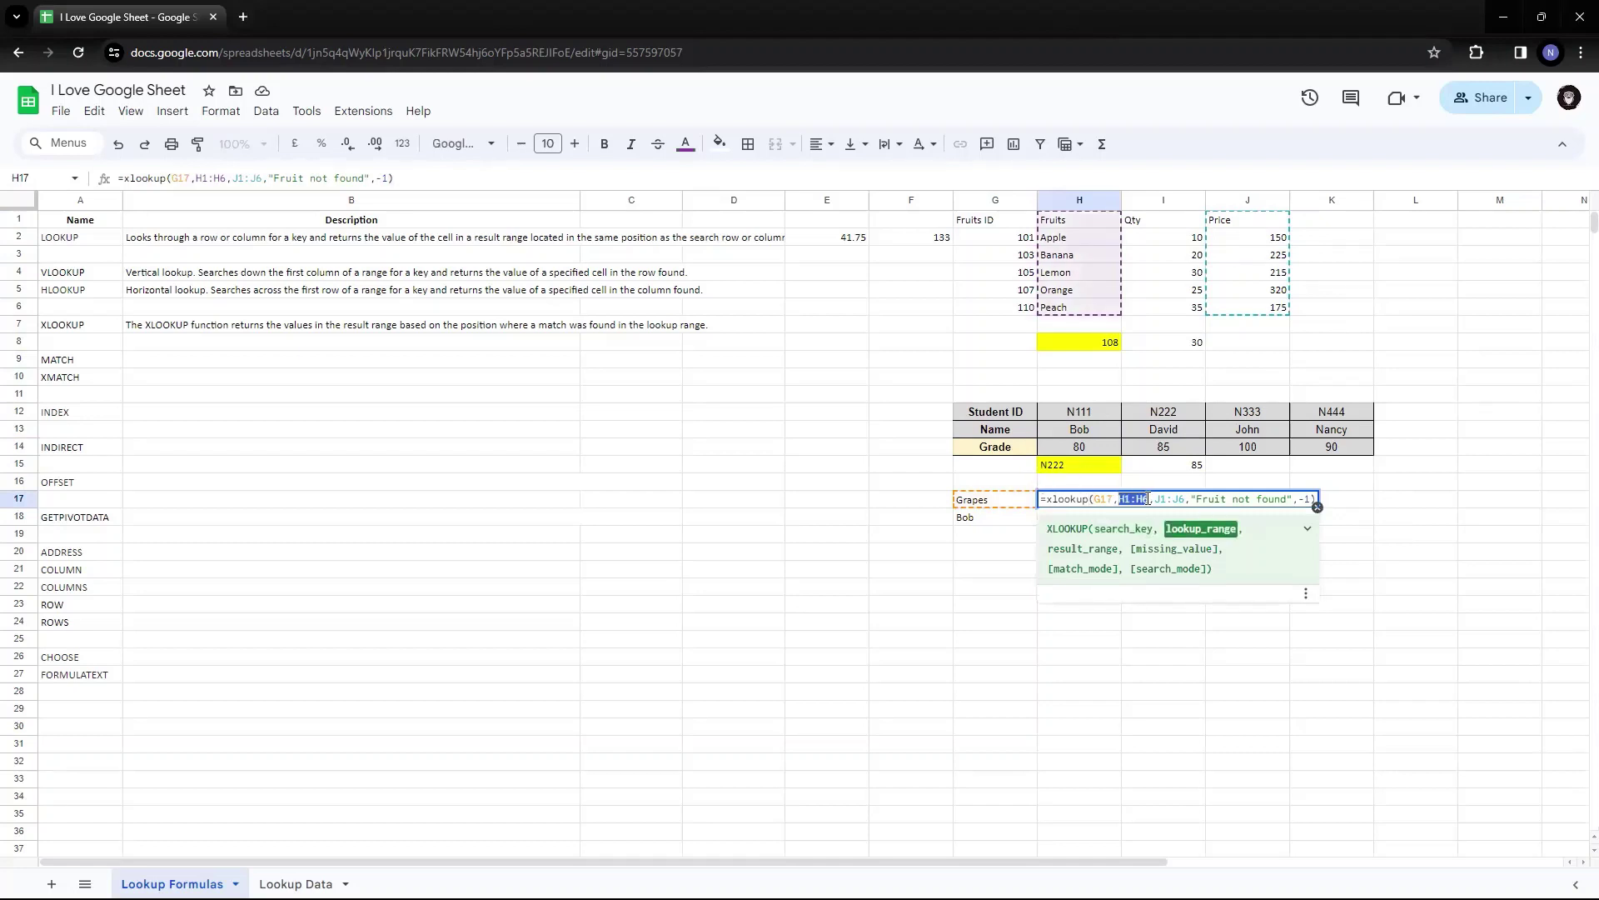
drag(1147, 220, 1148, 313)
key(Return)
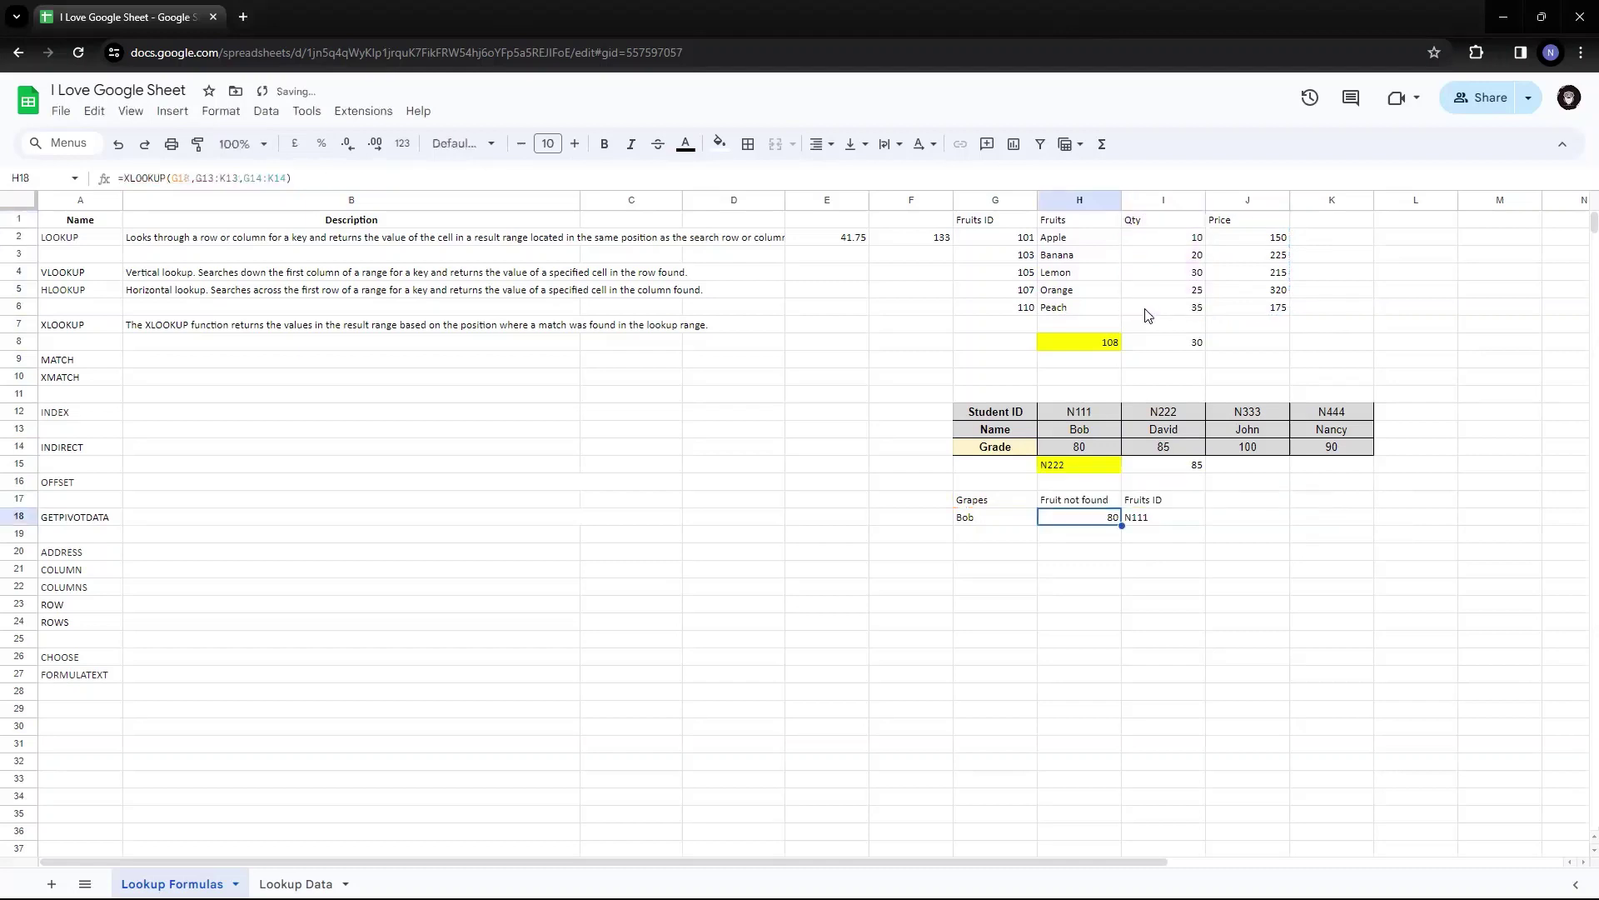
Clear I17 and enter 10 in G17 so H17 returns the price 150
key(Up)
key(Right)
key(Delete)
key(Left)
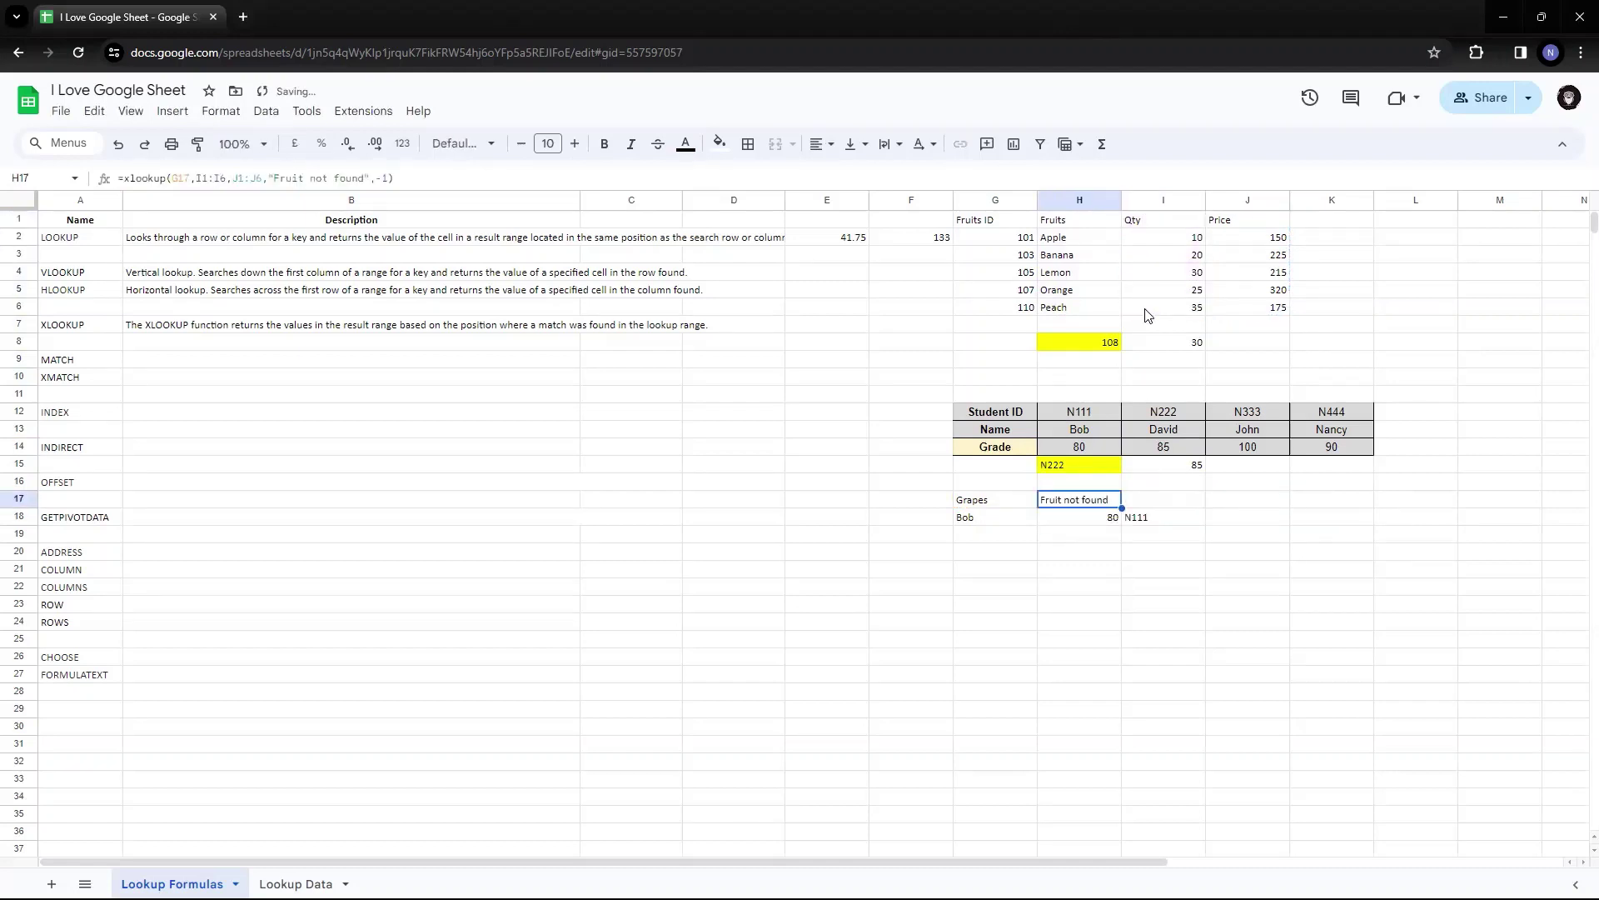
key(Left)
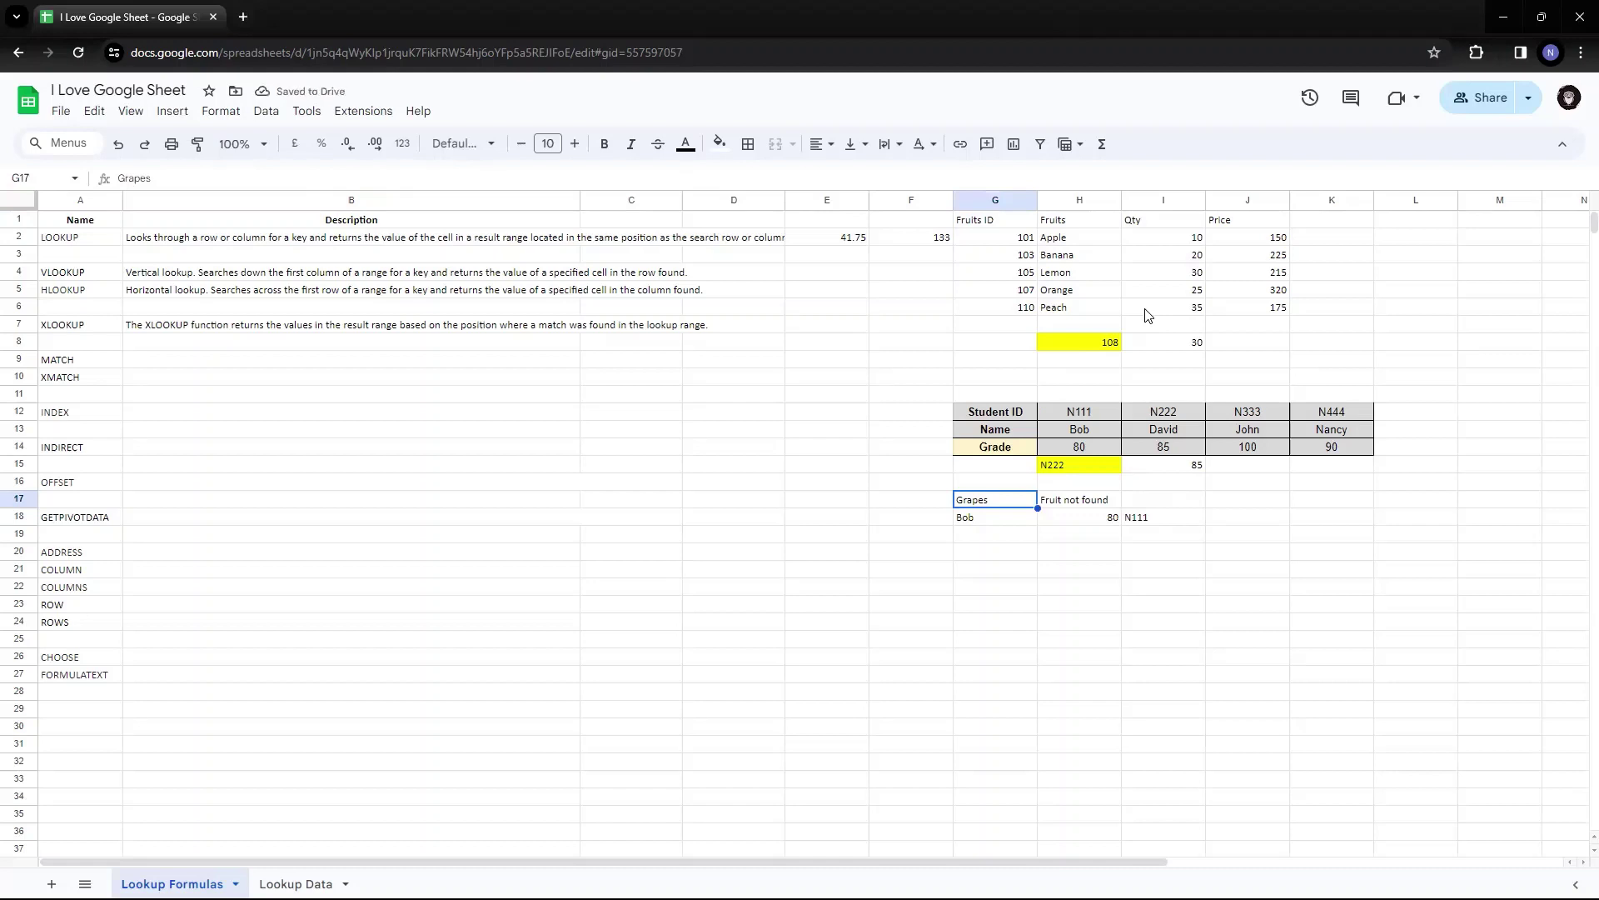
text(10)
key(Return)
key(Up)
key(Right)
key(Left)
Try the quantities 20 and then 25 as the G17 lookup value
drag(1162, 242, 1262, 244)
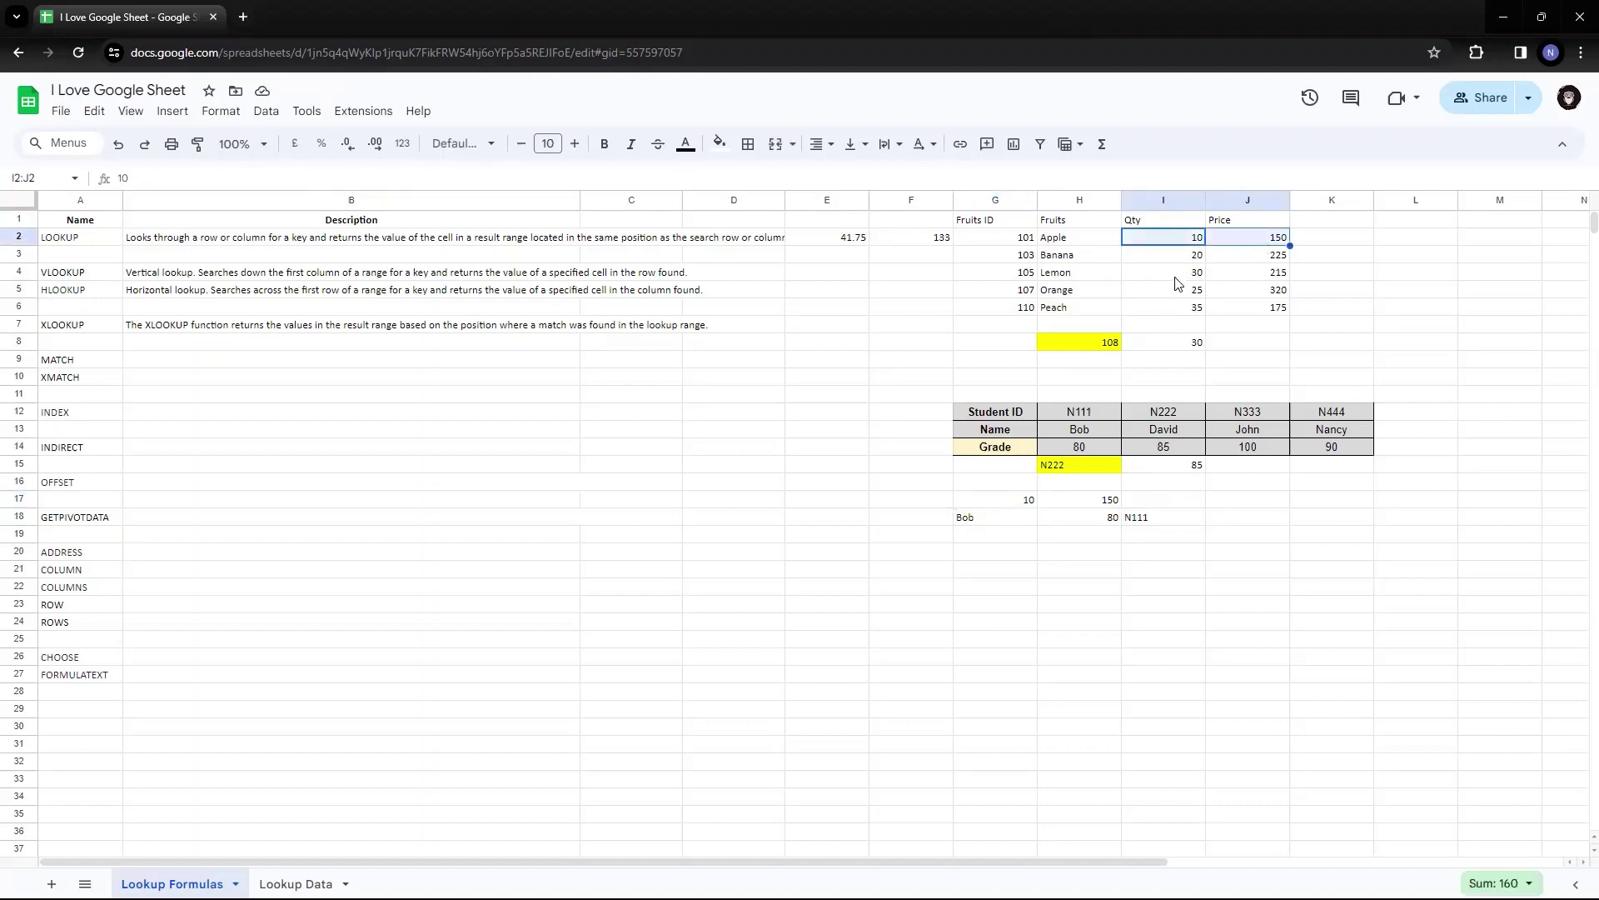
click(1033, 503)
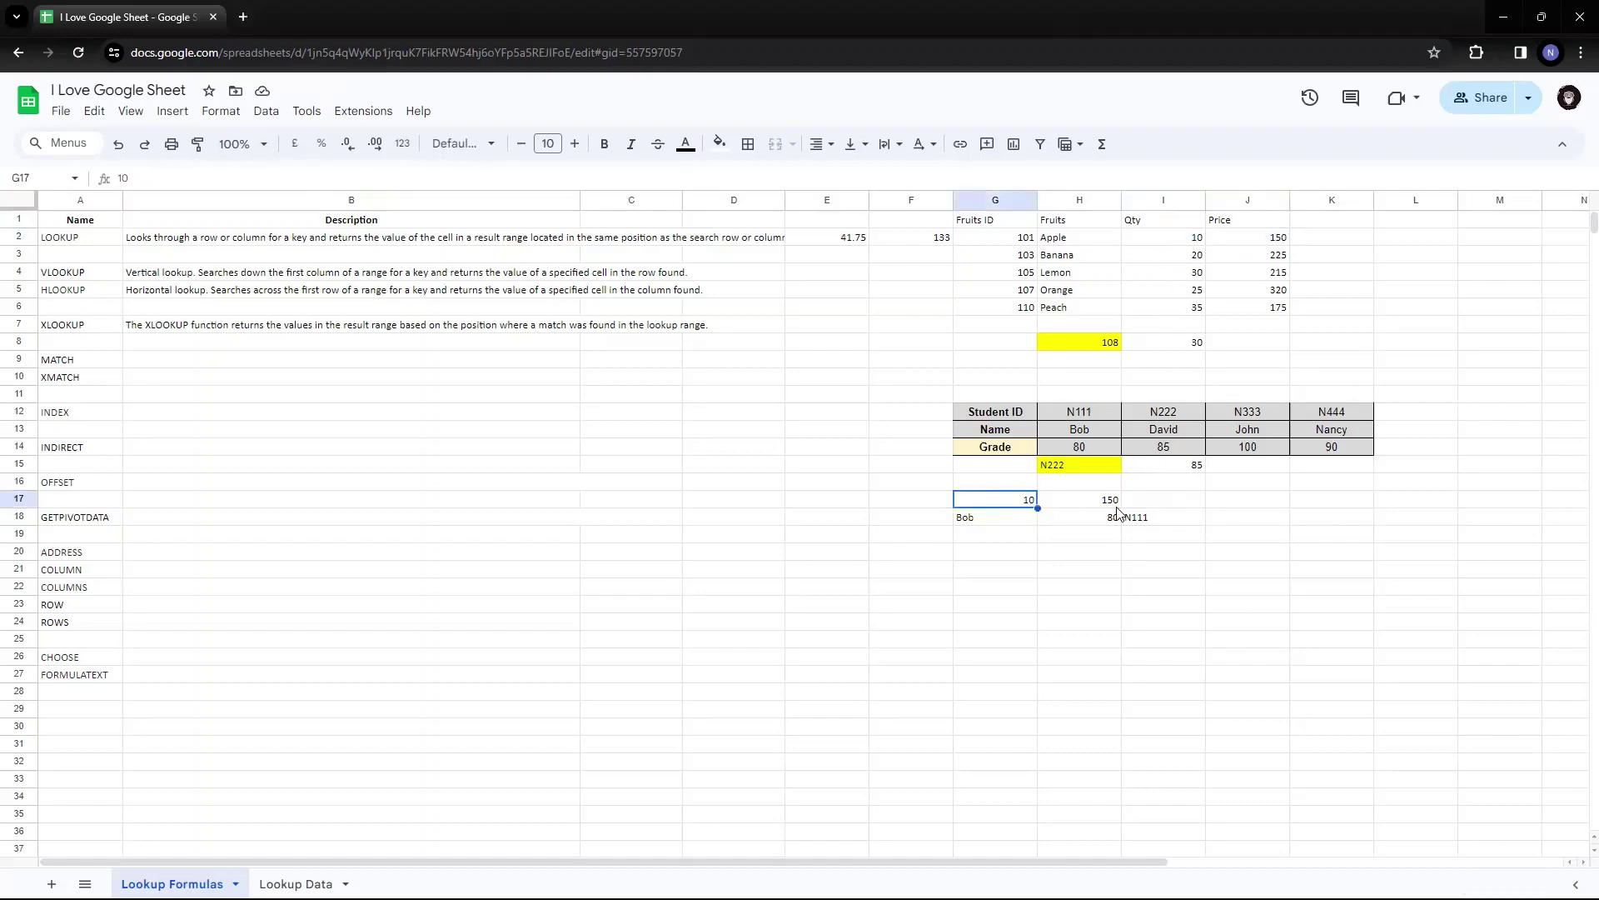
text(20)
key(Return)
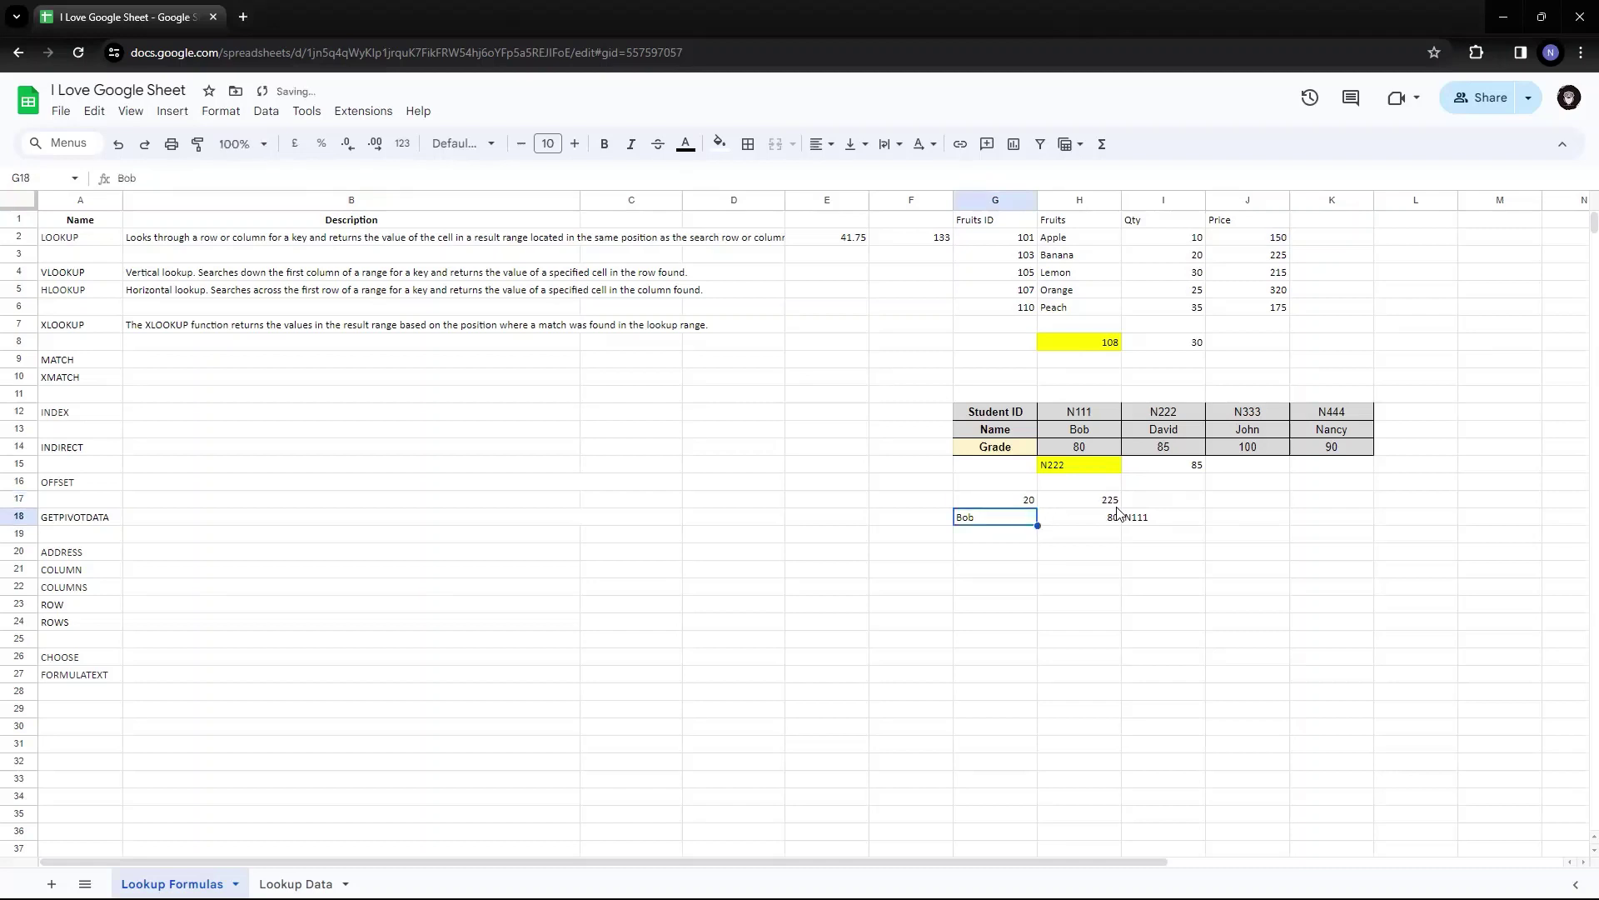
key(Up)
text(25)
key(Return)
Enter 15 in G17 and confirm H17 returns 150, the next smaller match
key(Up)
key(Right)
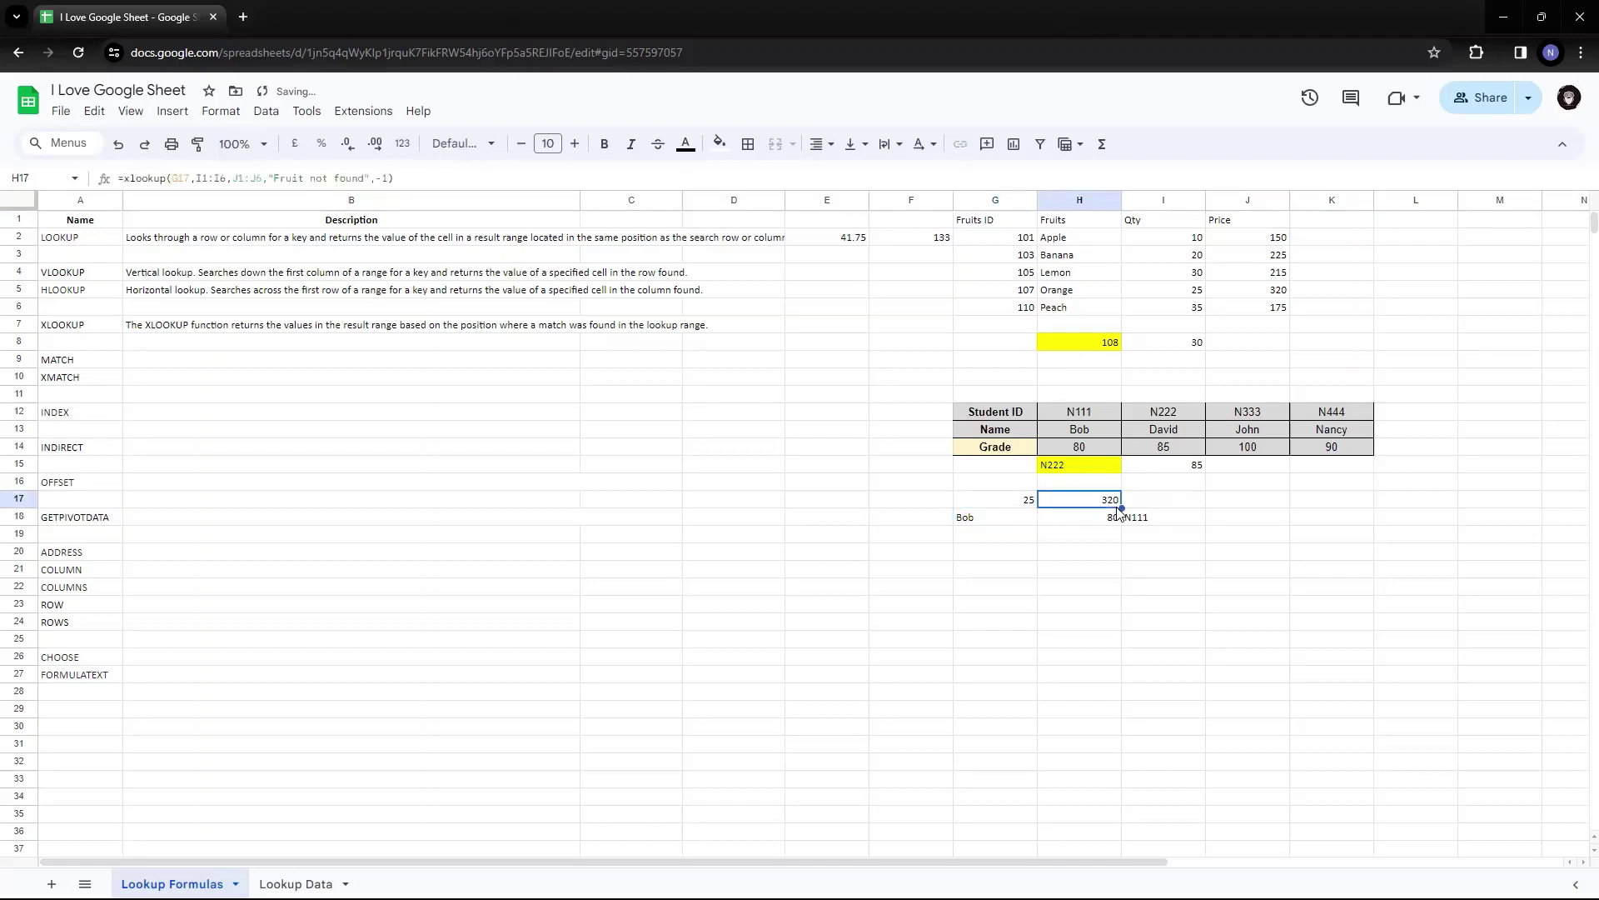
key(Left)
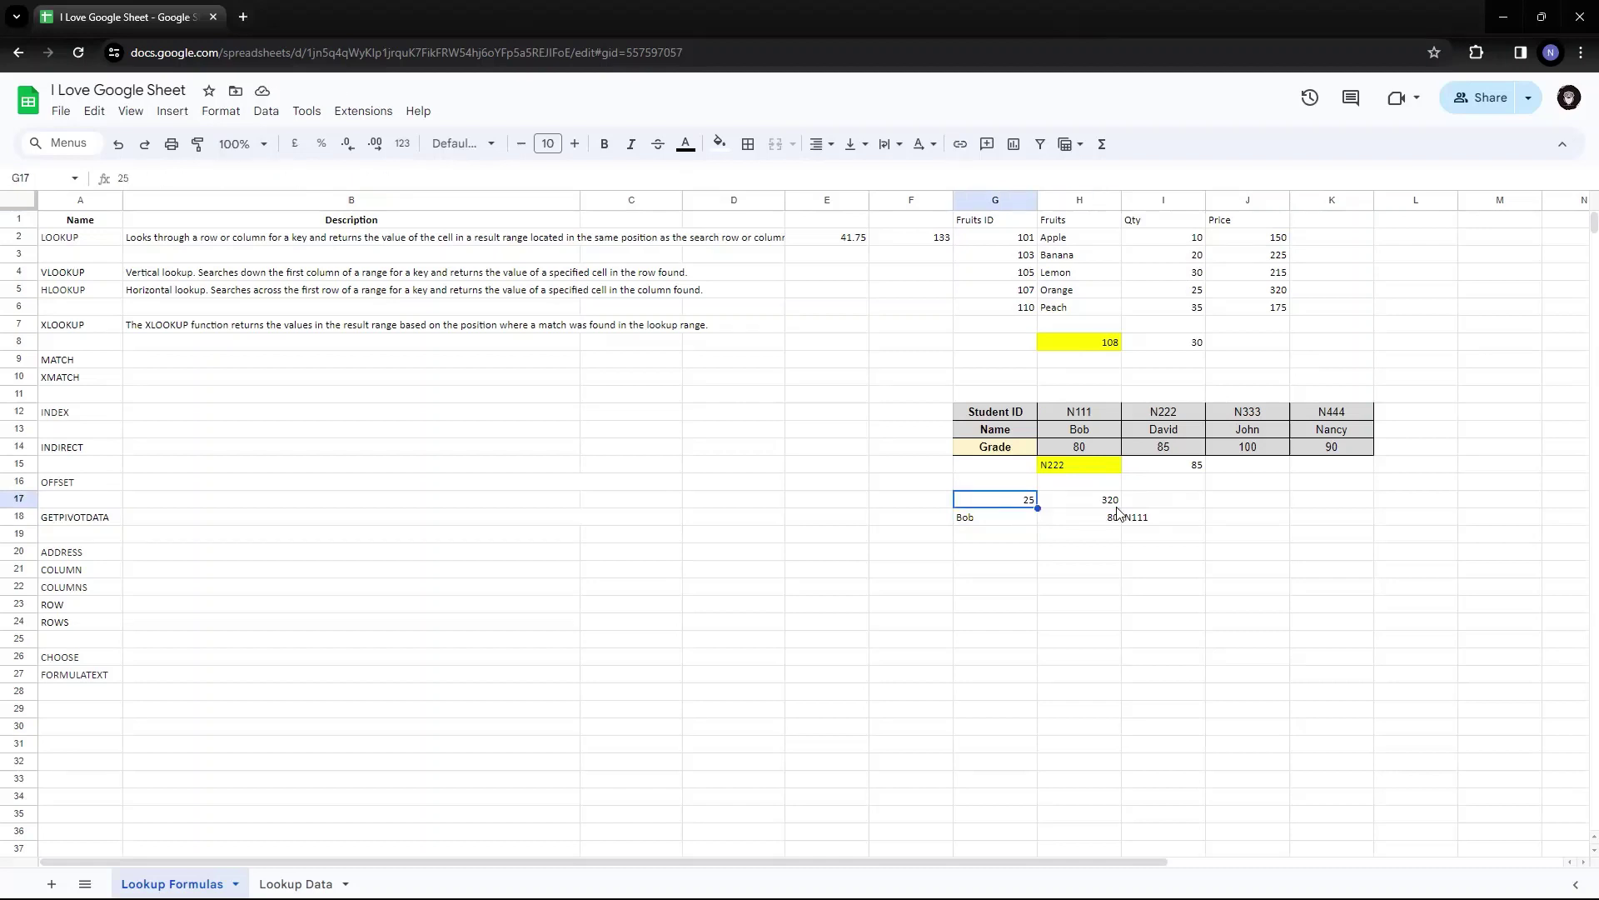
text(1)
key(Return)
key(Up)
click(1118, 506)
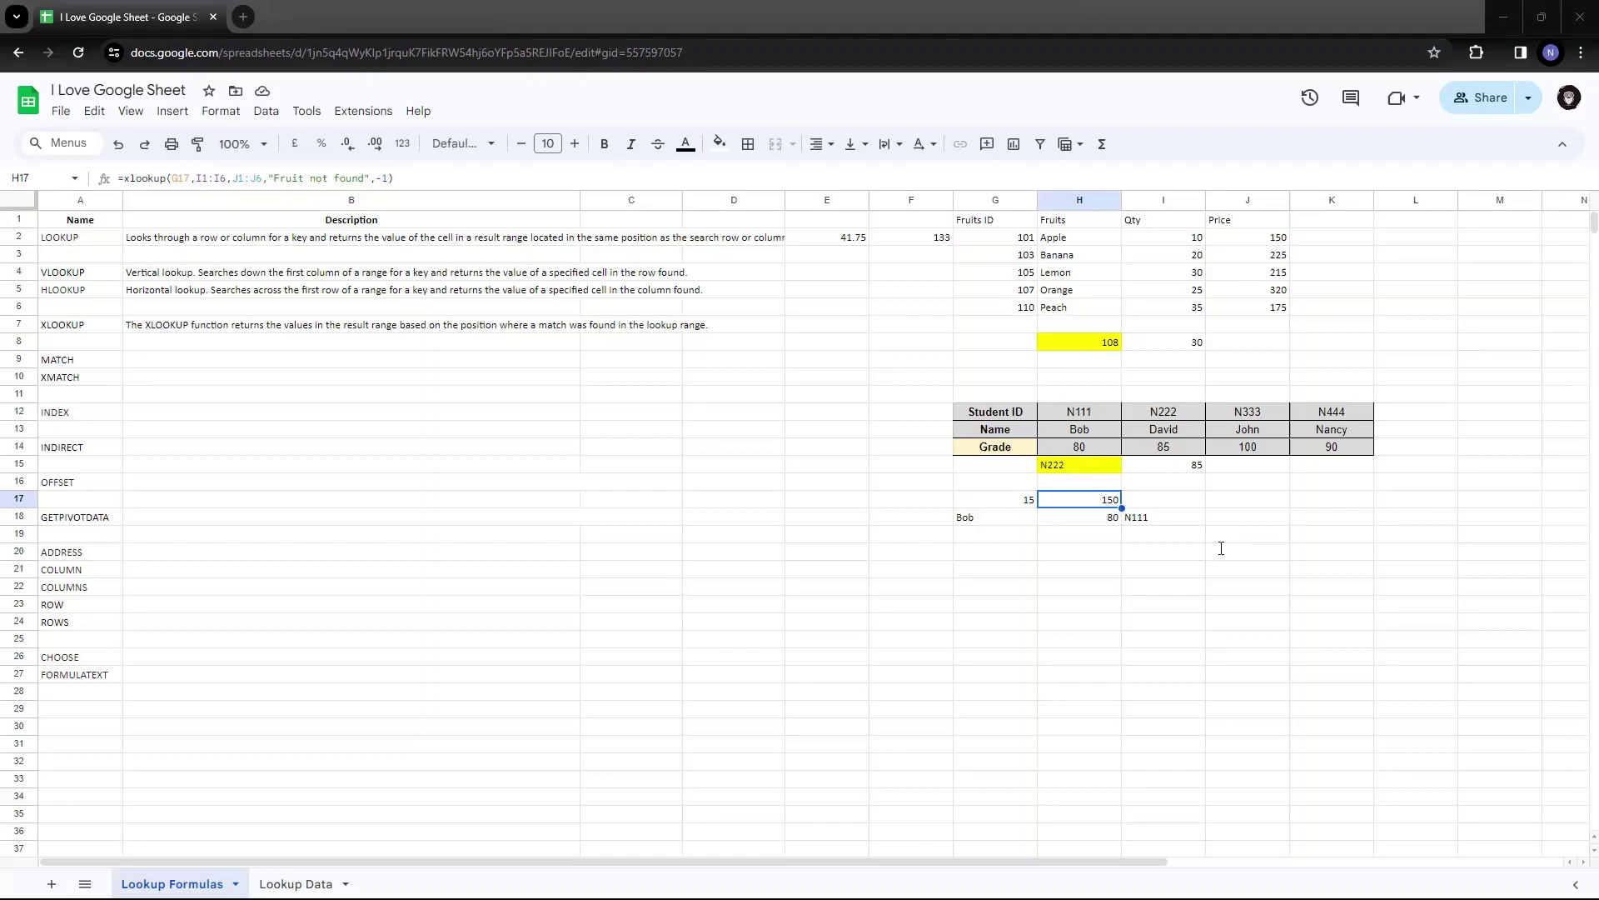
Remove the minus from H17's match mode, making it 1, so quantity 15 returns 225
key(Left)
key(F2)
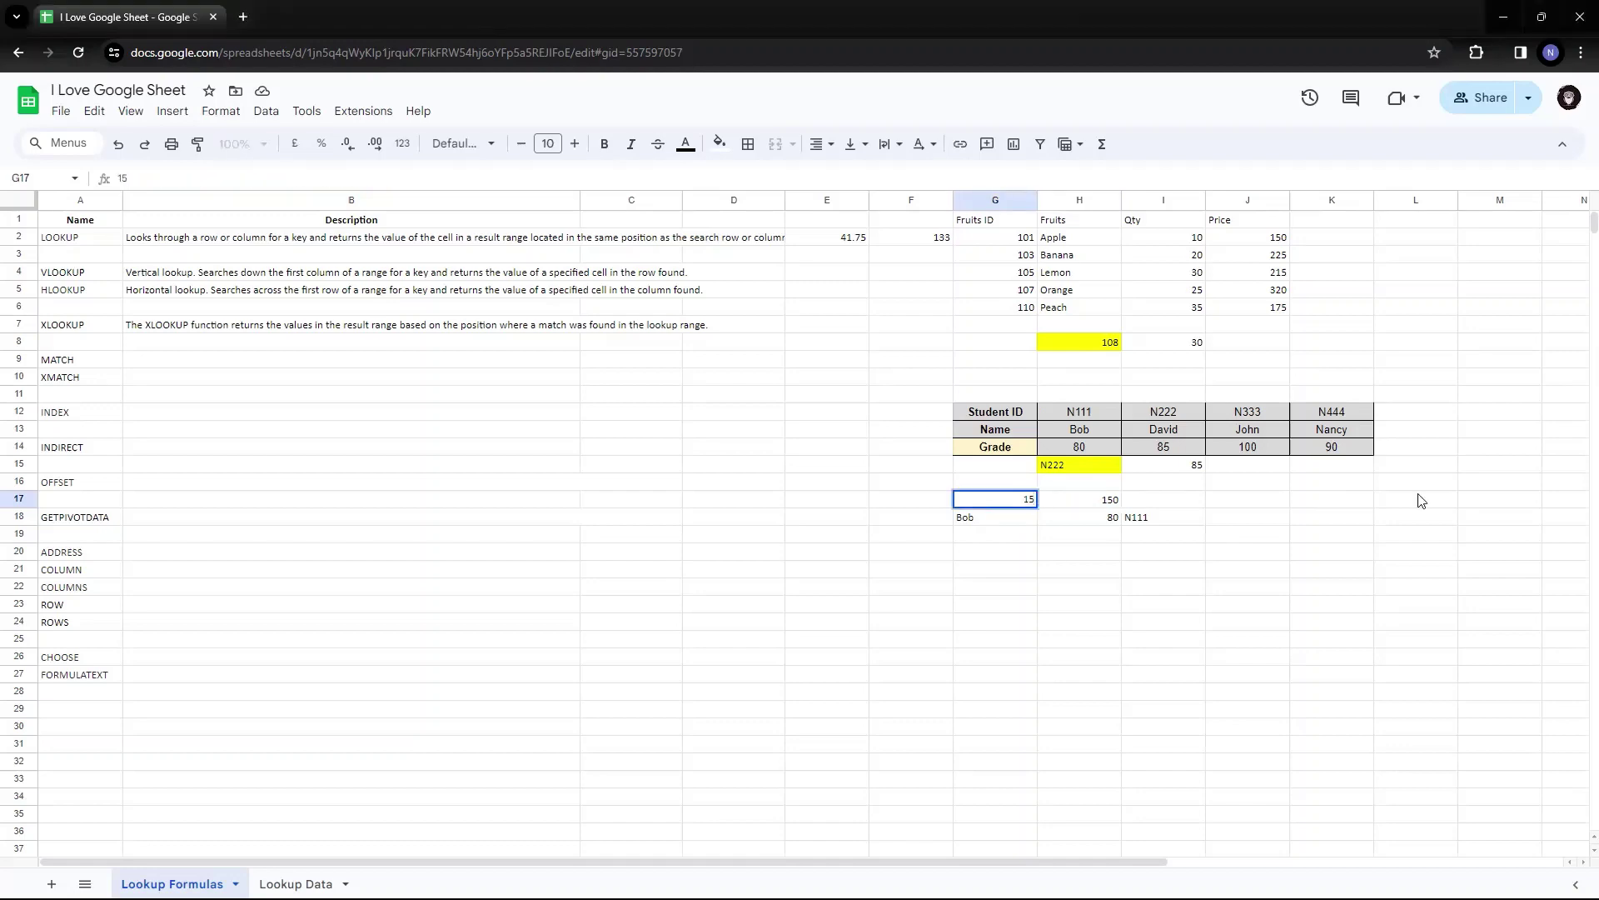
key(Escape)
key(F2)
key(Escape)
key(Right)
key(F2)
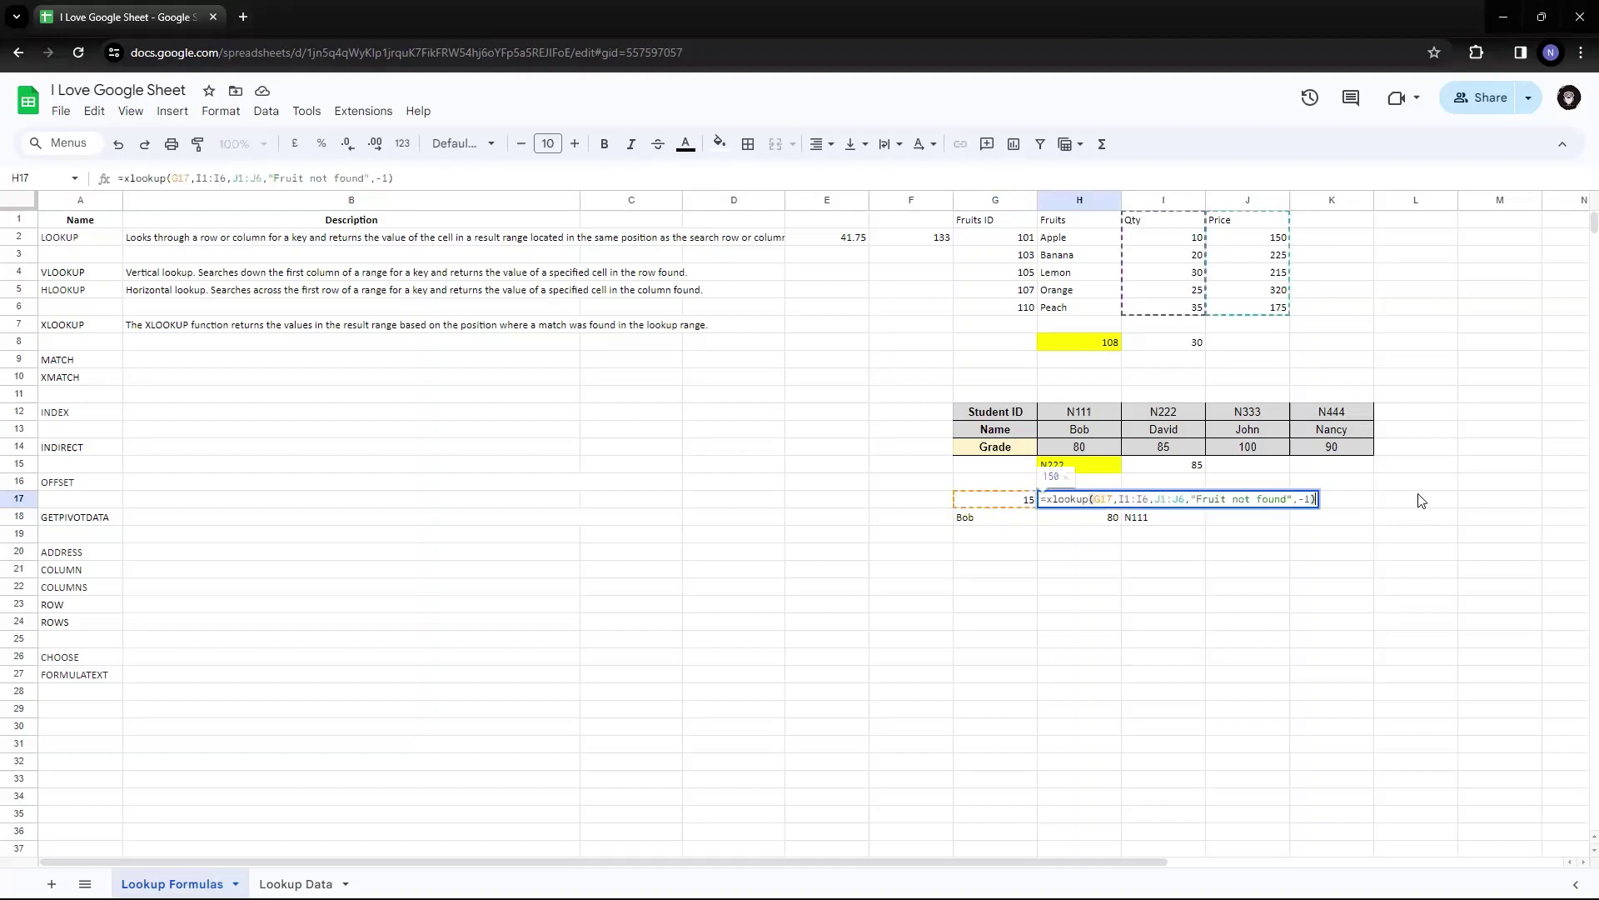
key(Left)
key(Left)
key(BackSpace)
key(Return)
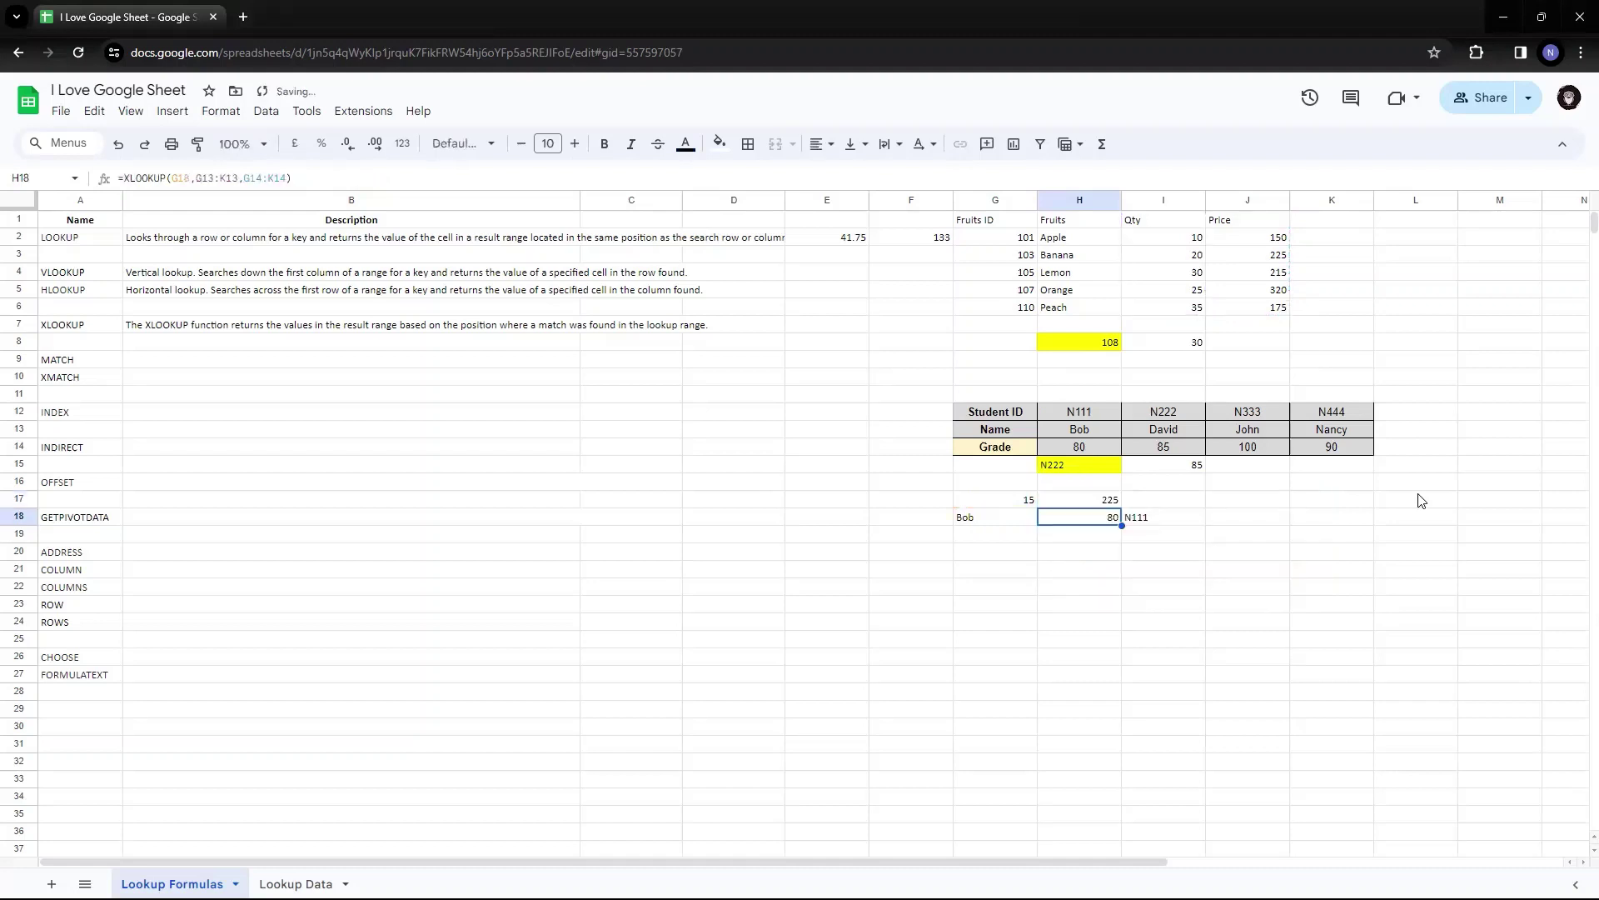
key(Up)
key(Up)
key(Up)
key(Up)
key(Up)
key(Up)
key(Up)
key(Up)
key(Up)
key(Up)
key(Up)
key(Up)
key(Up)
key(Up)
key(Up)
key(Up)
key(Up)
Compare Apple's and Banana's quantities and prices (10/150, 20/225)
key(Right)
key(Right)
key(Down)
key(Left)
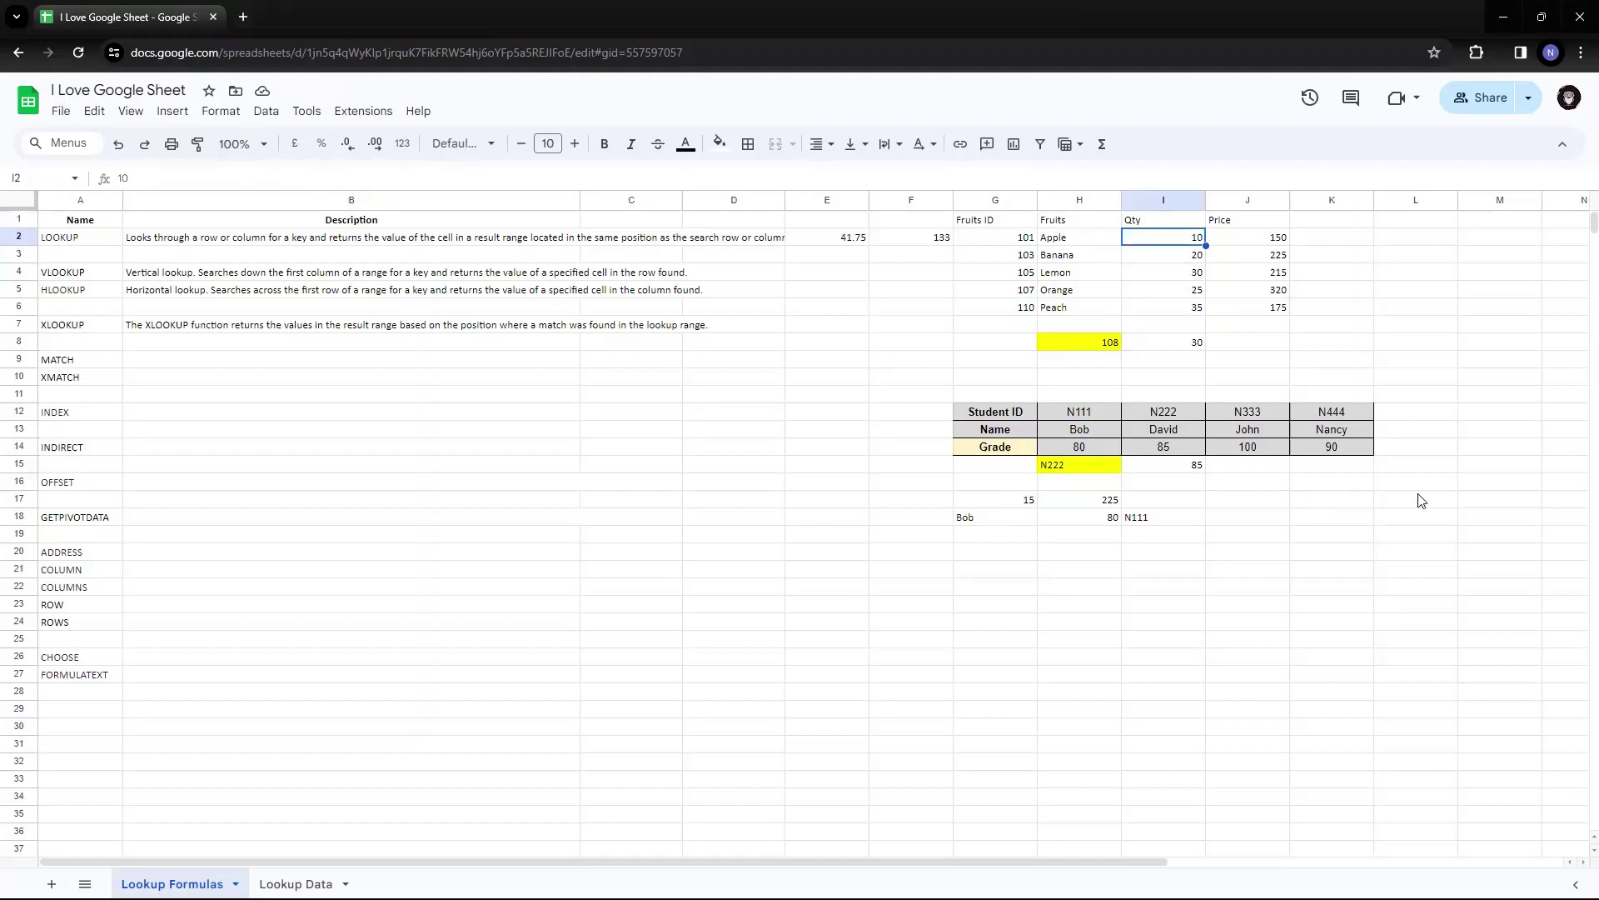
key(shift+Down)
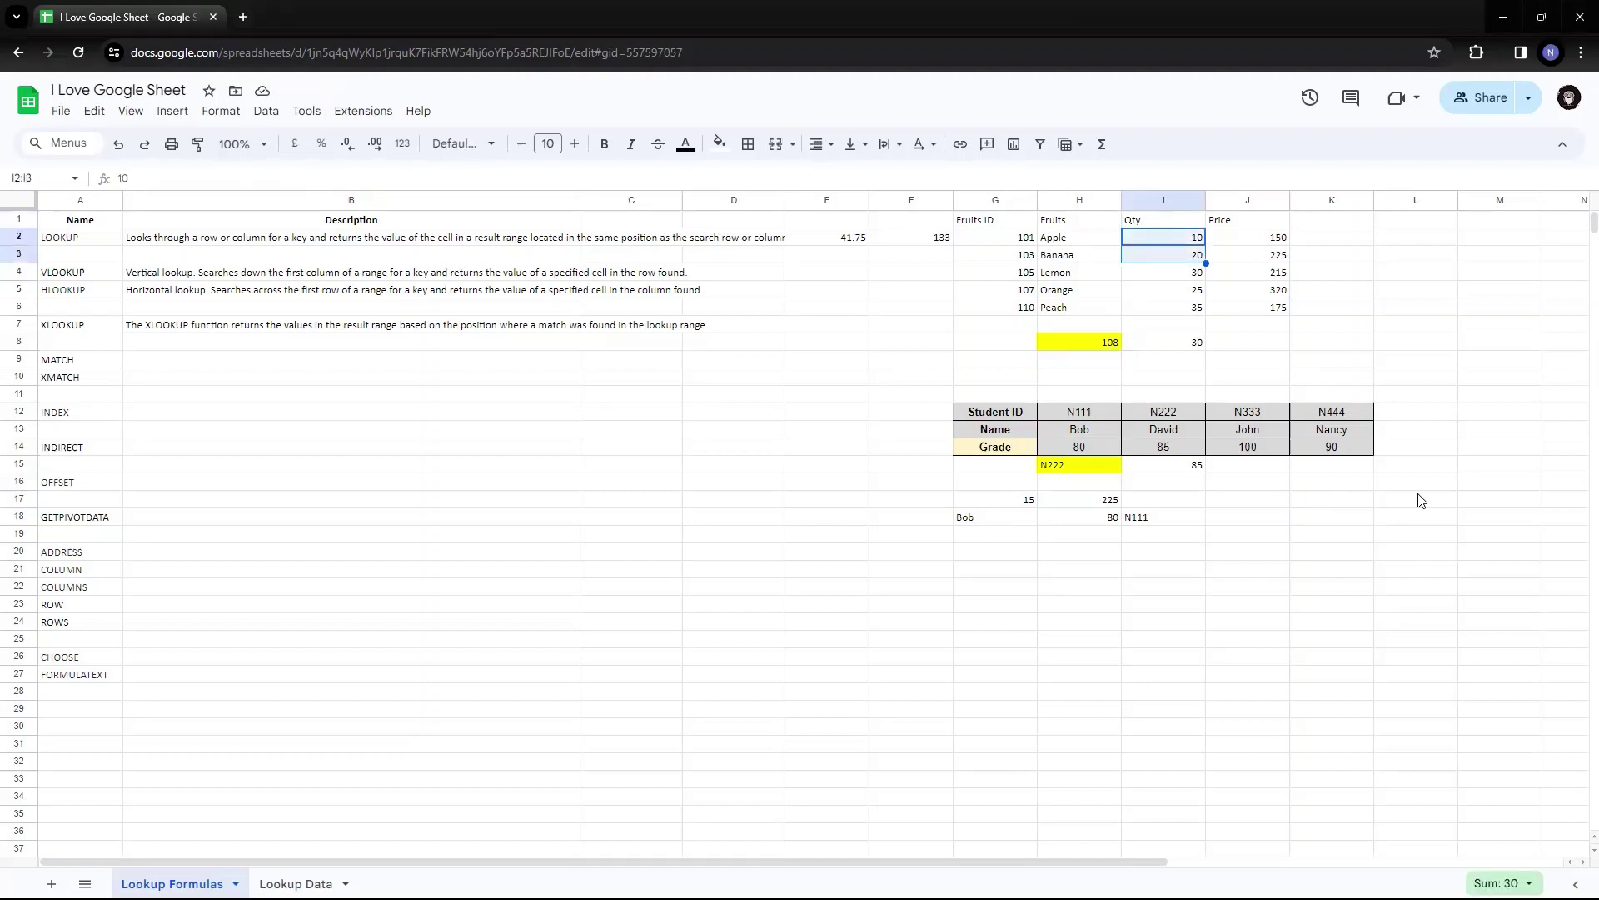
key(Right)
key(Up)
key(Down)
key(Down)
key(Up)
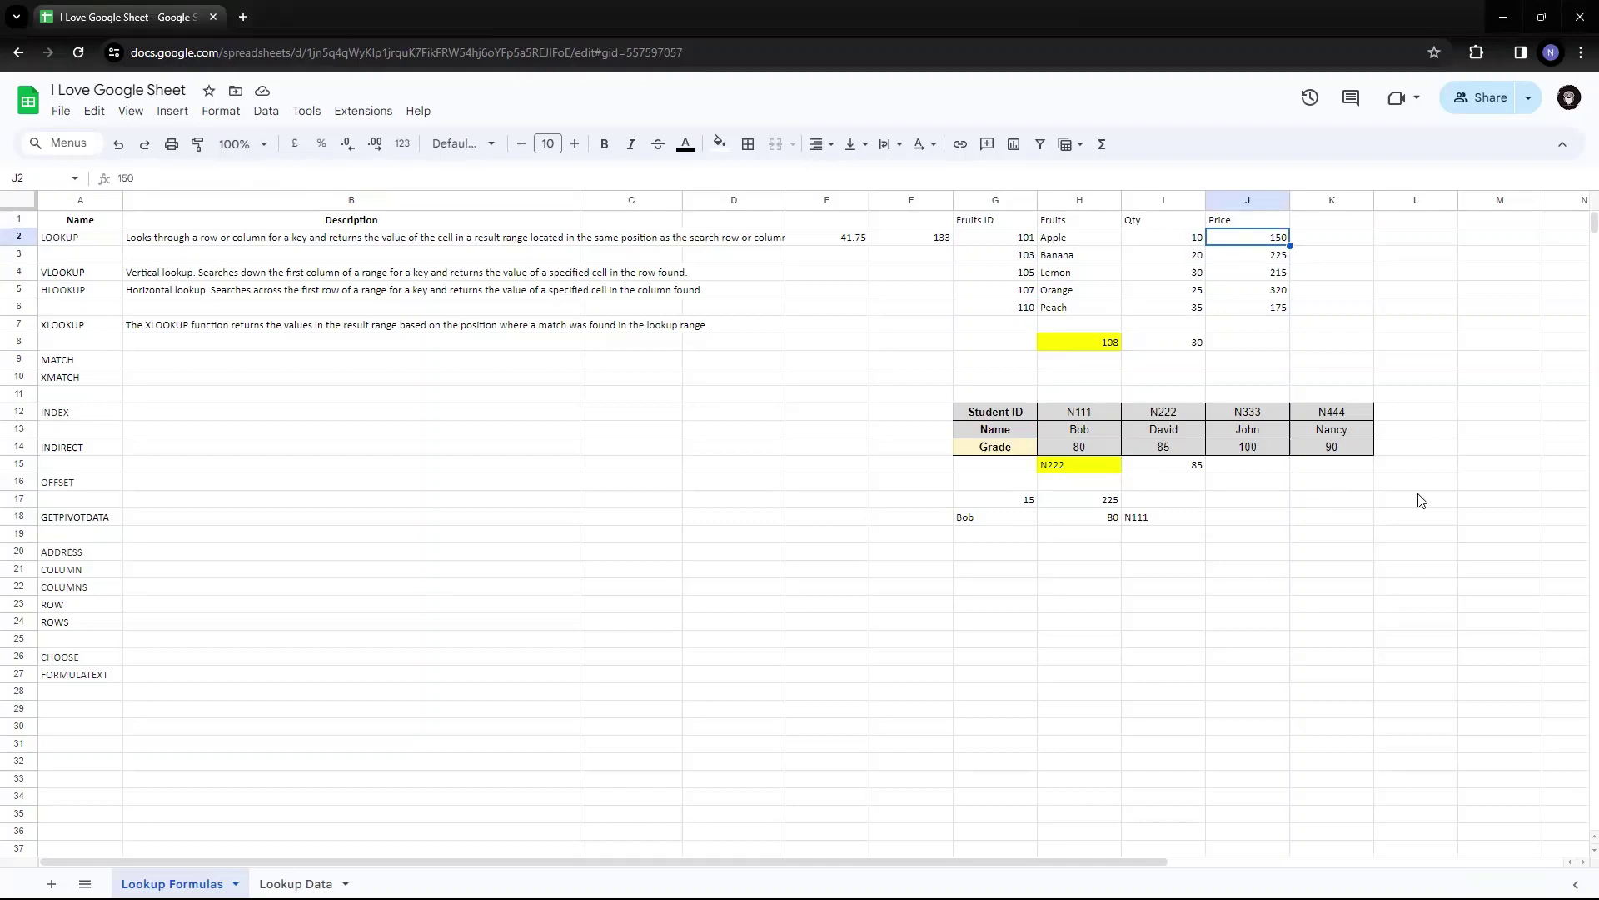
key(Down)
Check Banana's row and Lemon's quantity 30, then return to the G17 value 15
key(Left)
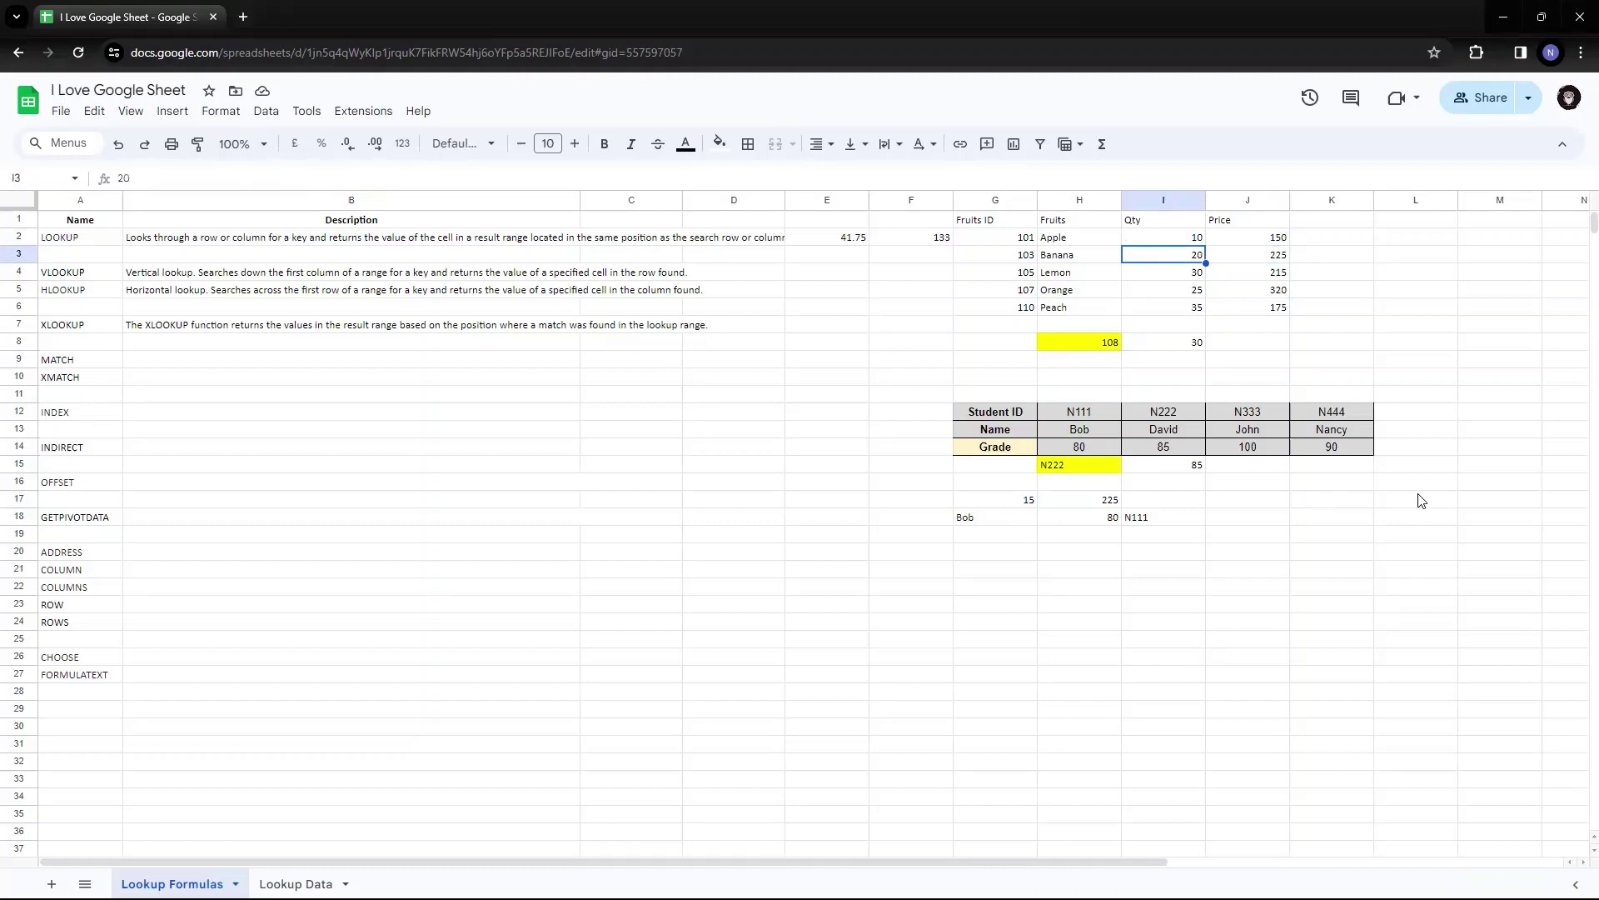
key(Right)
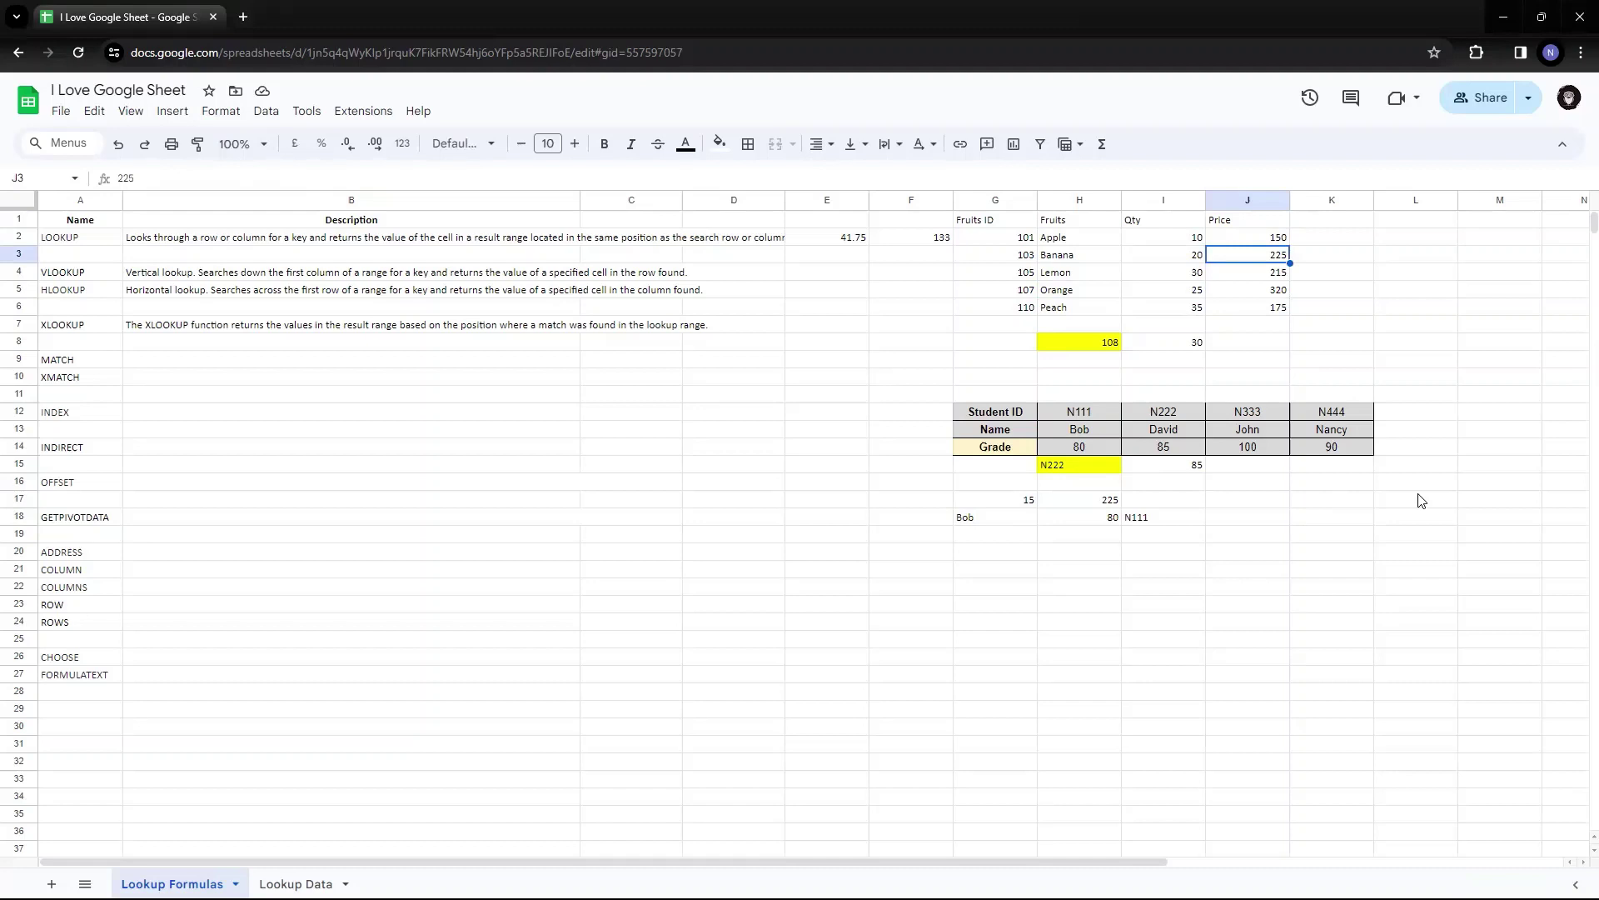
key(Left)
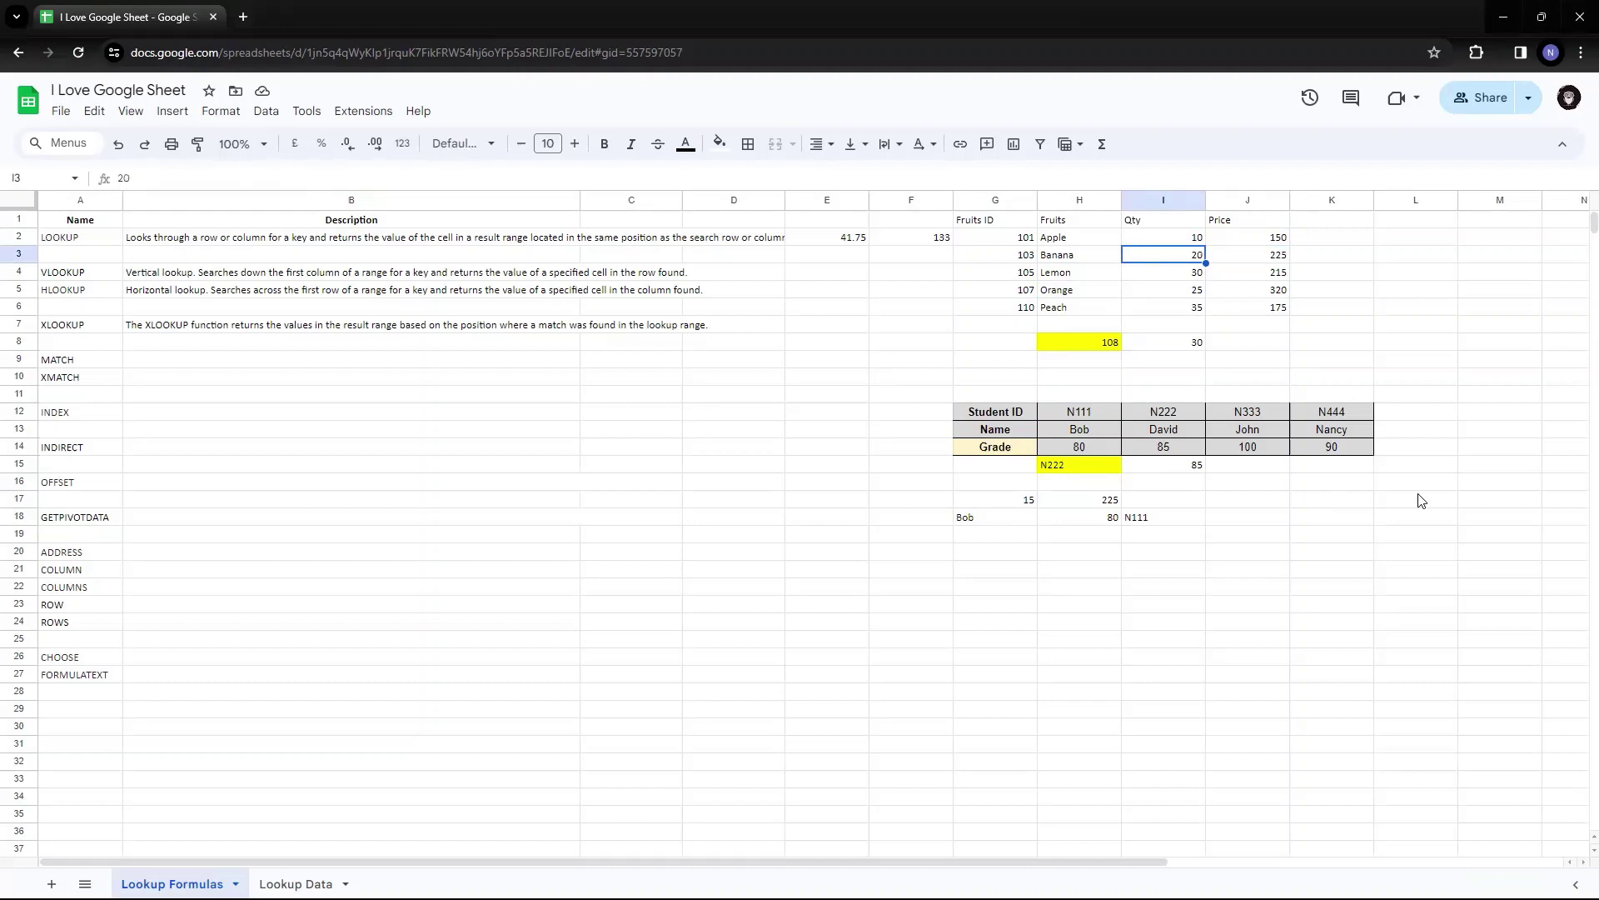
key(Left)
key(Right)
key(Down)
key(Up)
key(Down)
key(Down)
key(Down)
key(Down)
key(Down)
key(Down)
key(Down)
key(Down)
key(Down)
key(Down)
key(Down)
key(Down)
key(Down)
key(Down)
key(Left)
key(Left)
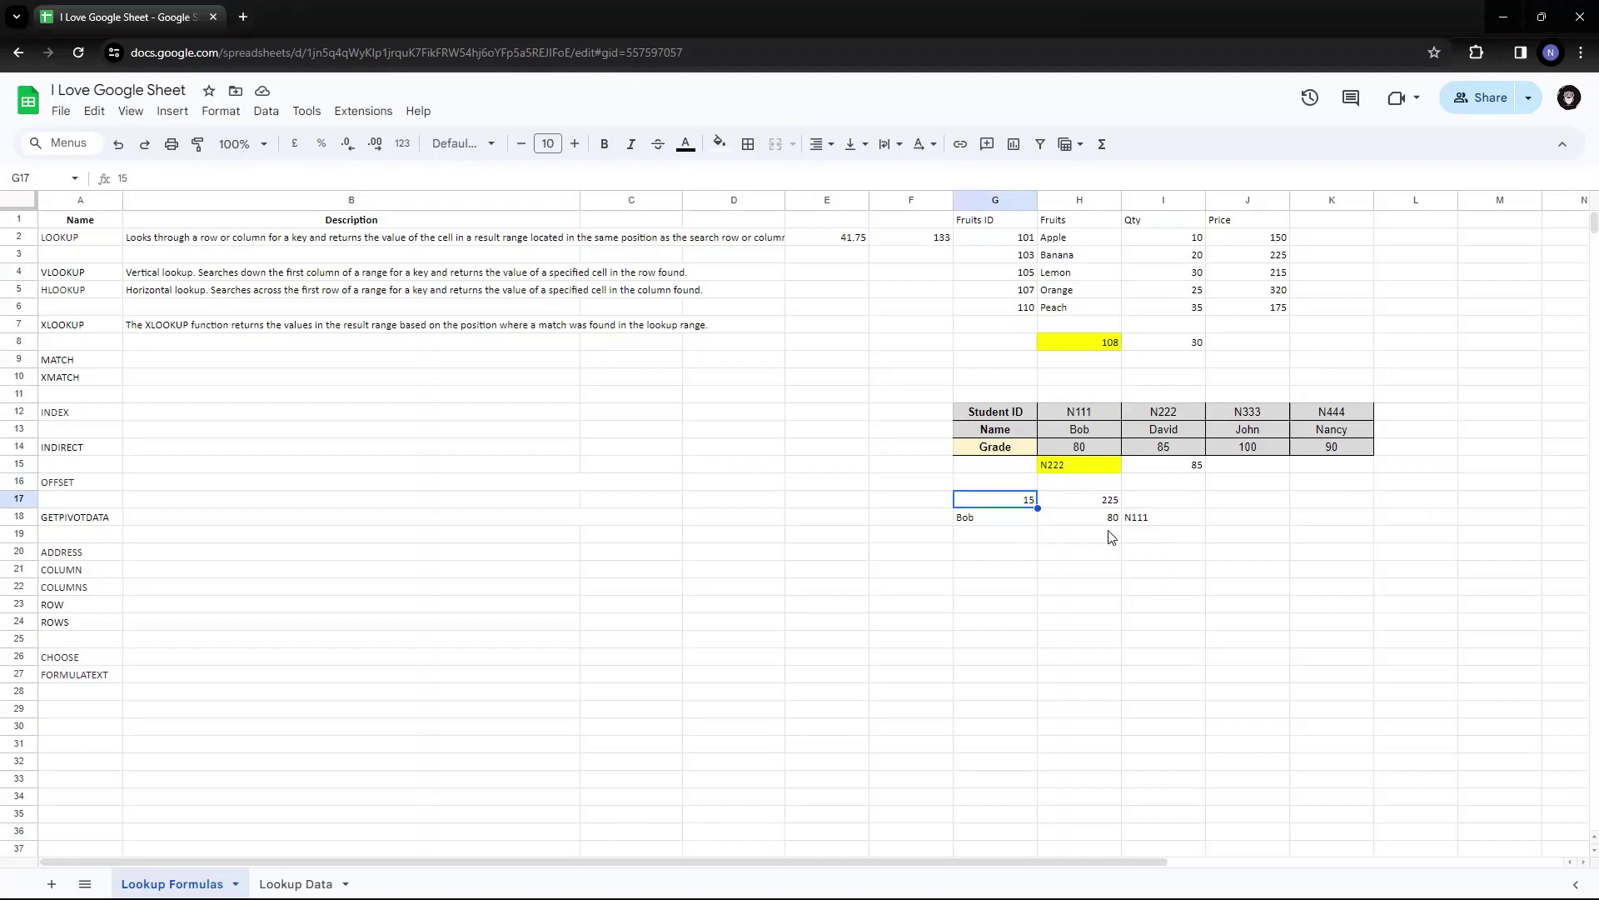
drag(1004, 506, 1072, 505)
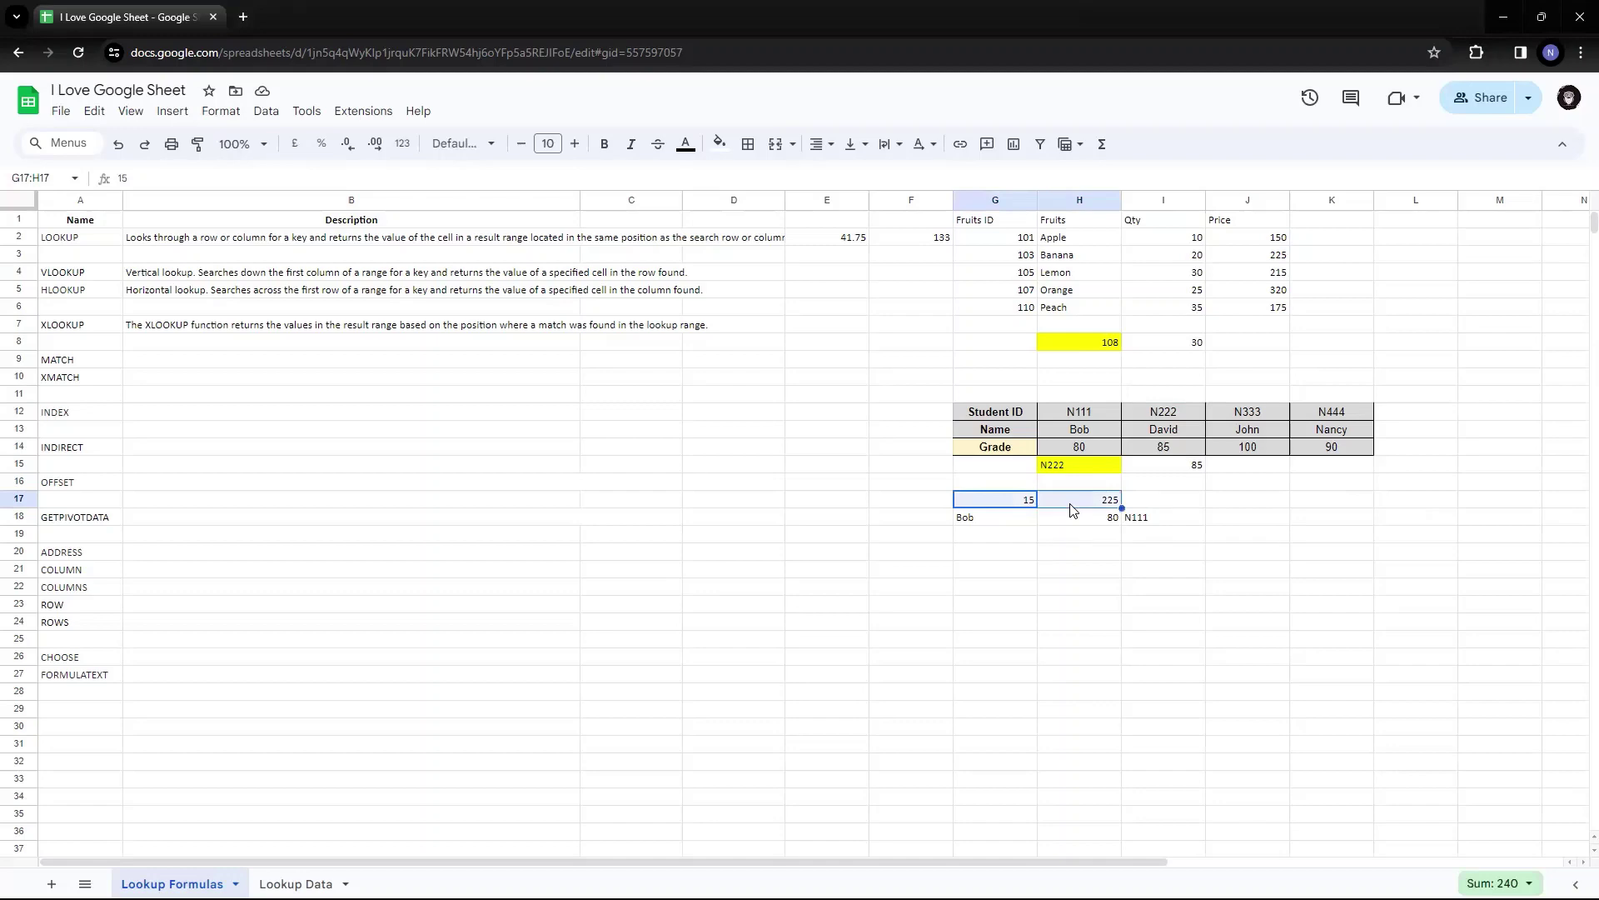